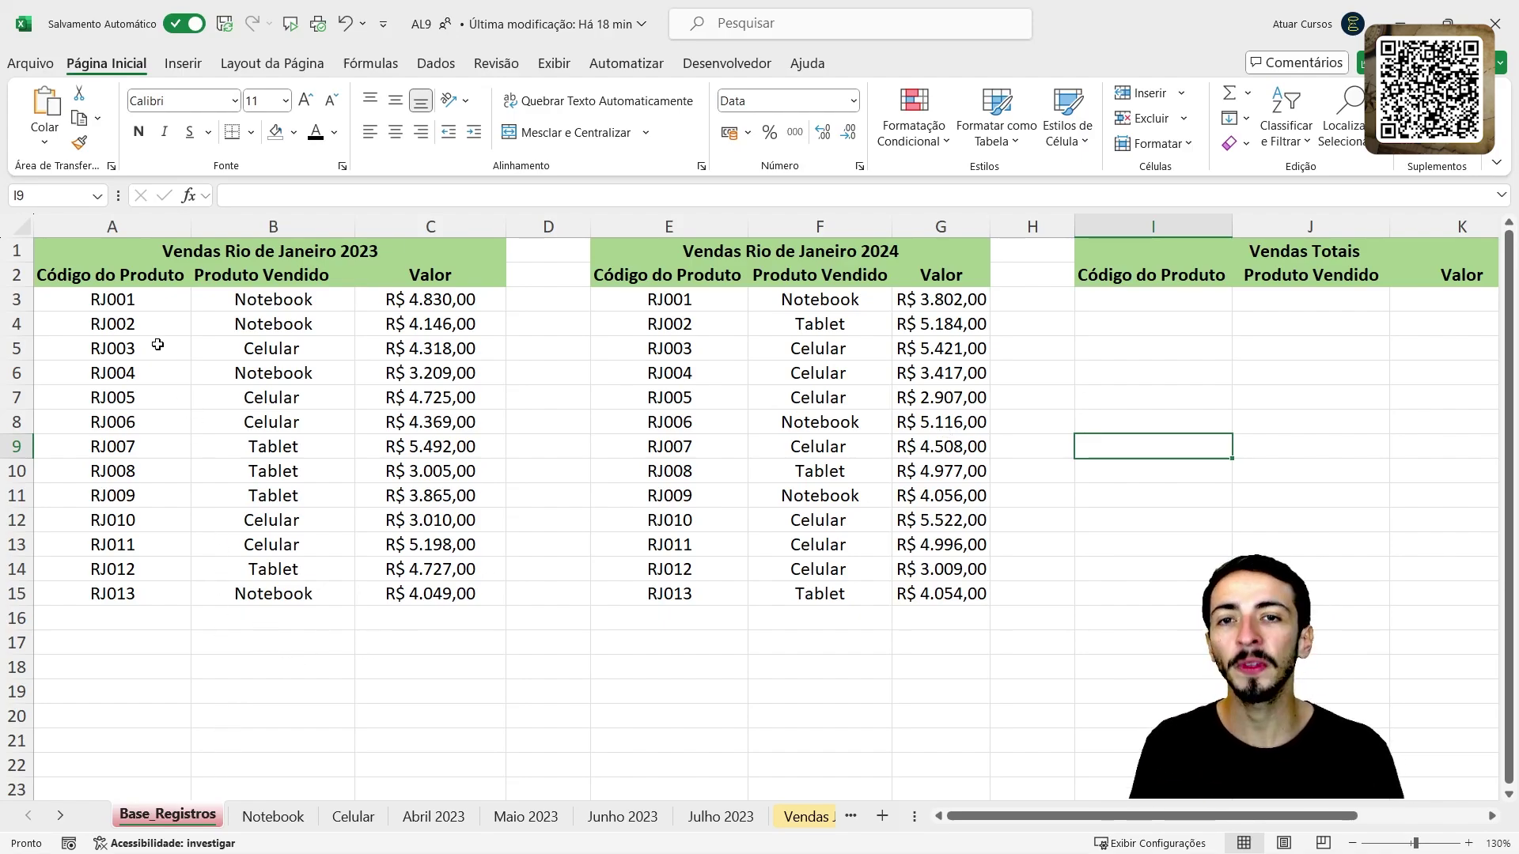
Step: Examine the Vendas Rio de Janeiro 2023 table with its code, product and value columns, and compare it with the 2024 table
mouse_move(67, 252)
mouse_down()
mouse_move(316, 475)
mouse_move(507, 605)
mouse_up()
drag(104, 283, 182, 594)
drag(258, 282, 293, 593)
drag(427, 271, 434, 597)
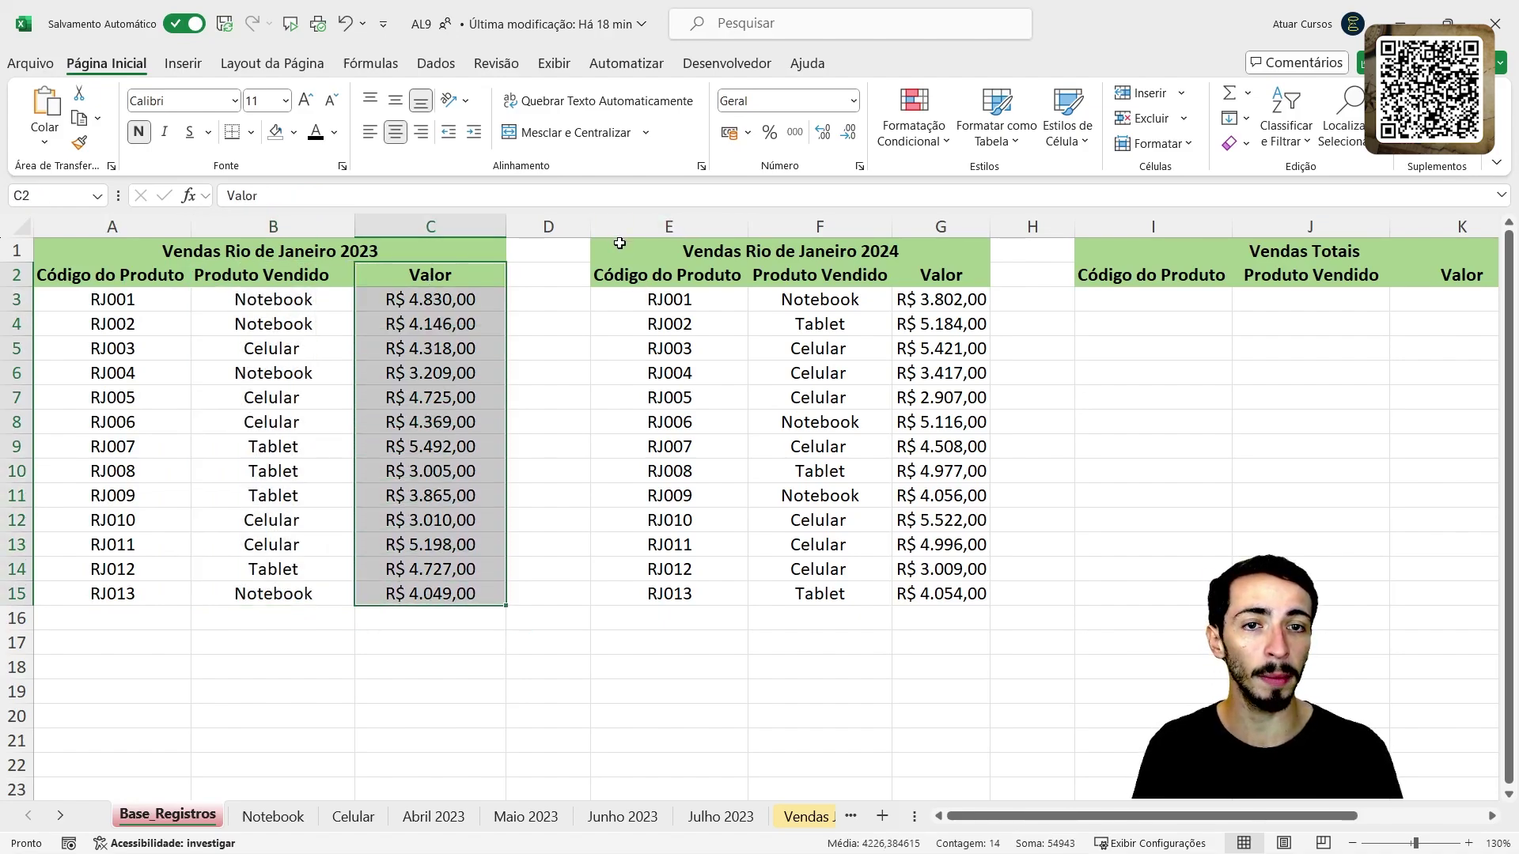
drag(618, 247, 936, 595)
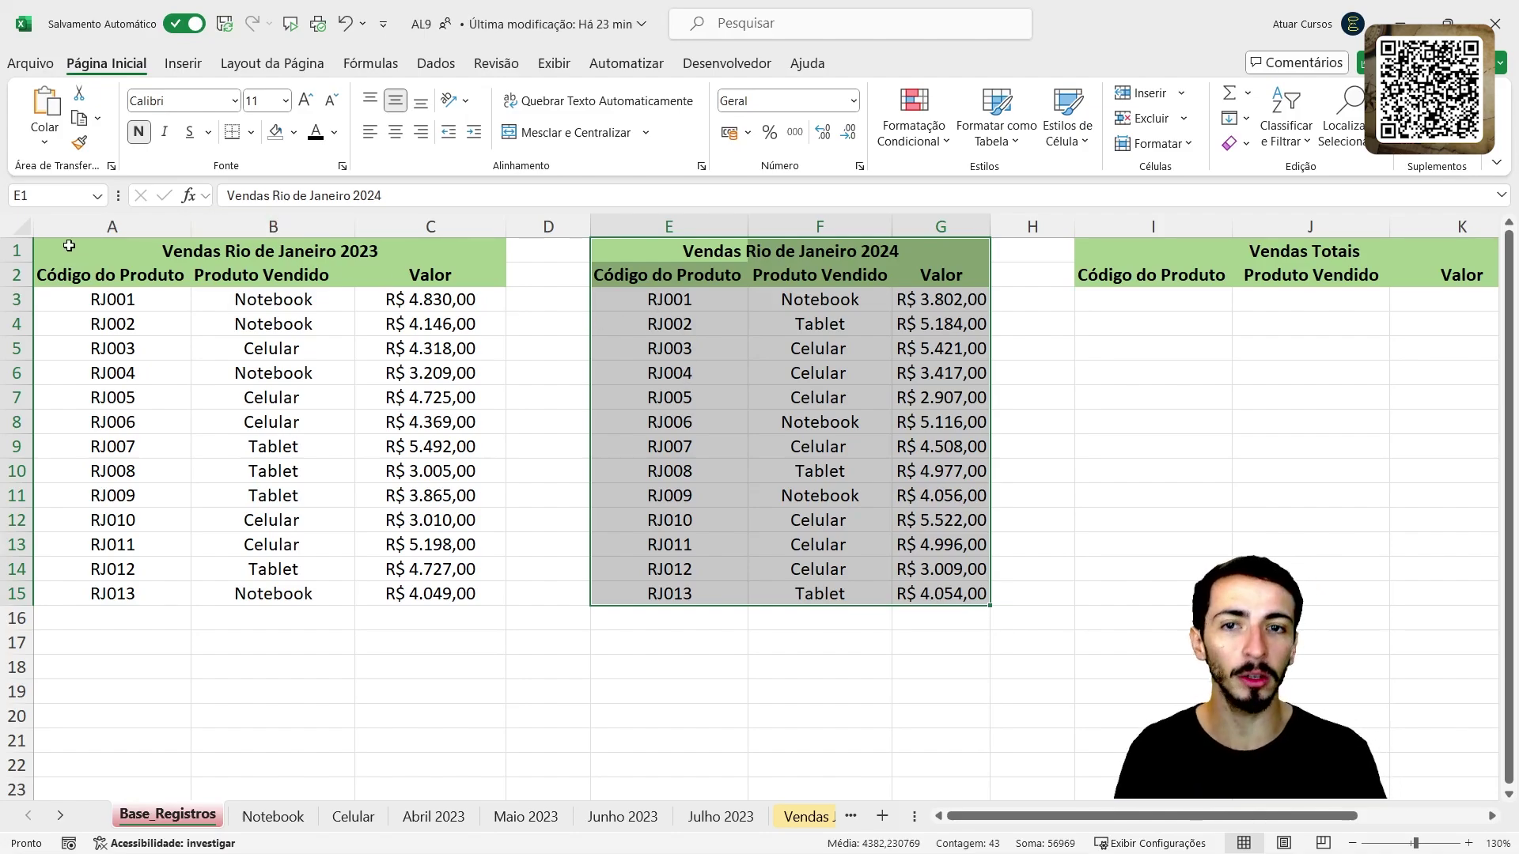
drag(69, 246, 490, 594)
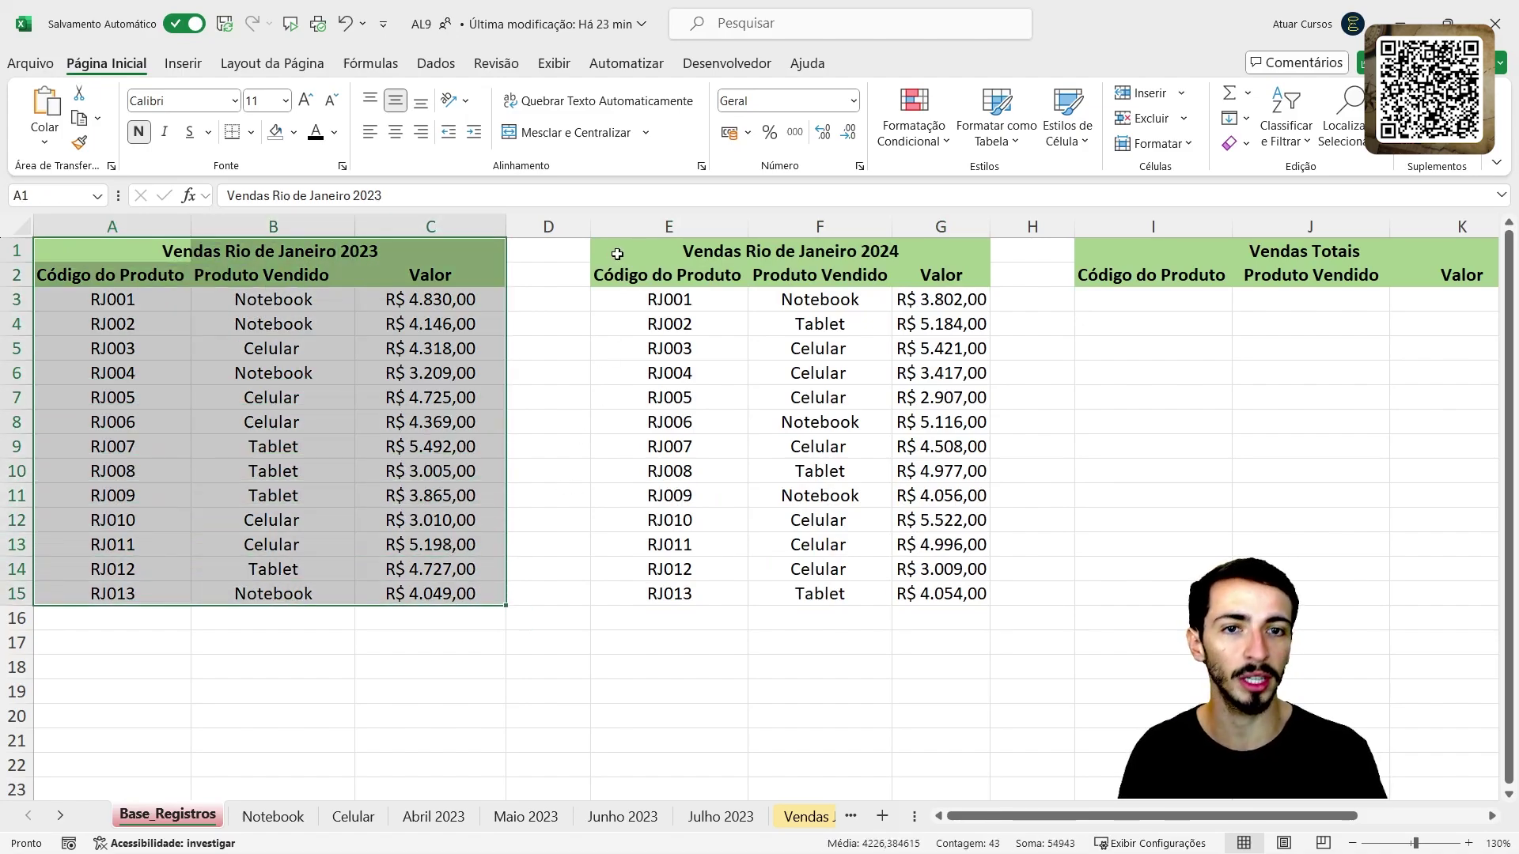
drag(617, 254, 970, 589)
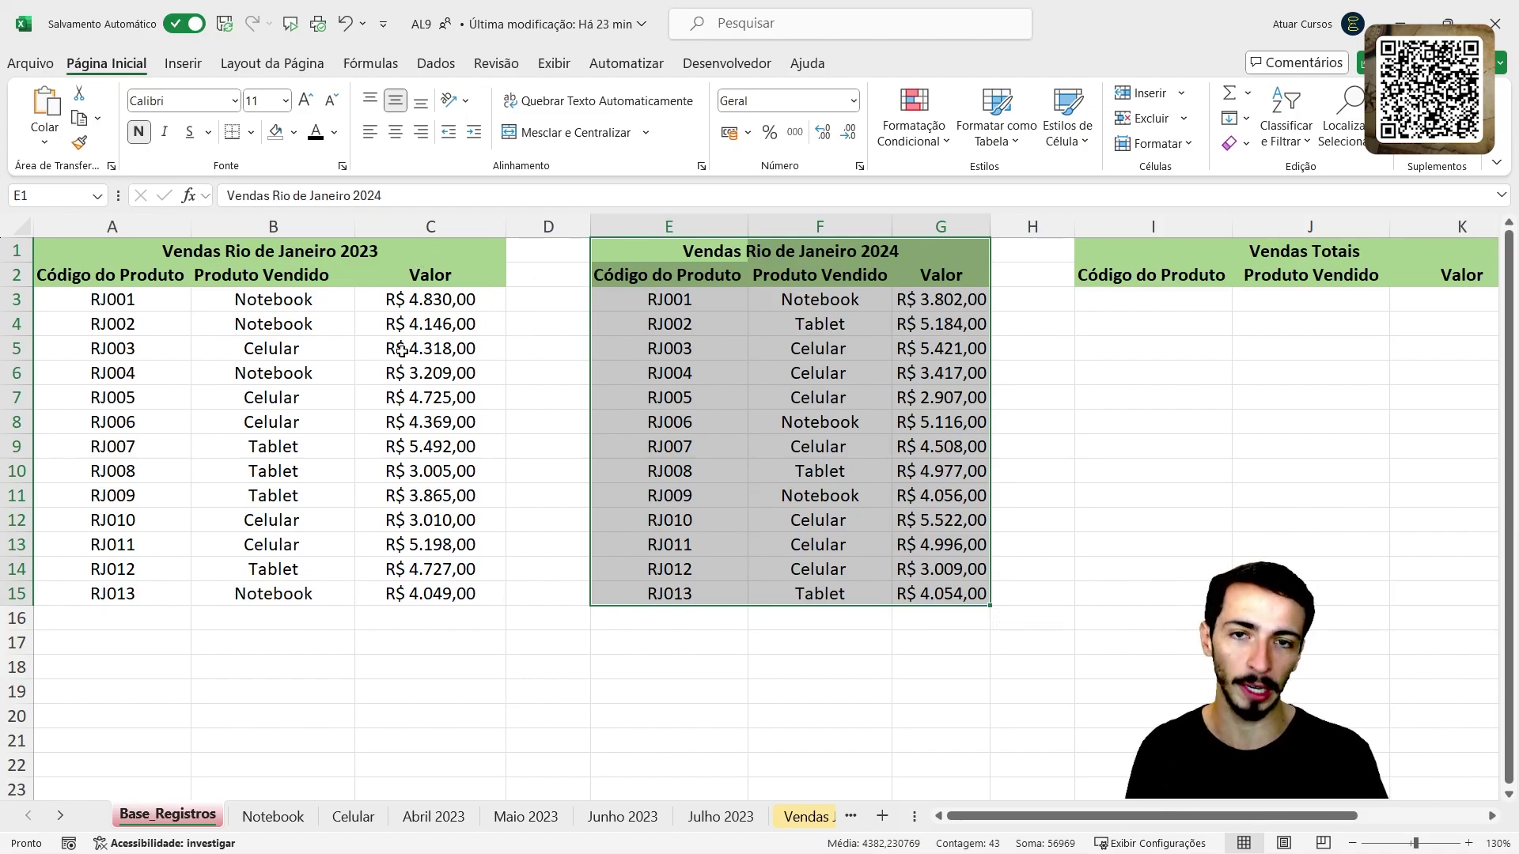
Step: Copy the 2023 sales records in A3:C15 into the Vendas Totais table starting at I3
drag(100, 297, 468, 594)
key(ctrl+c)
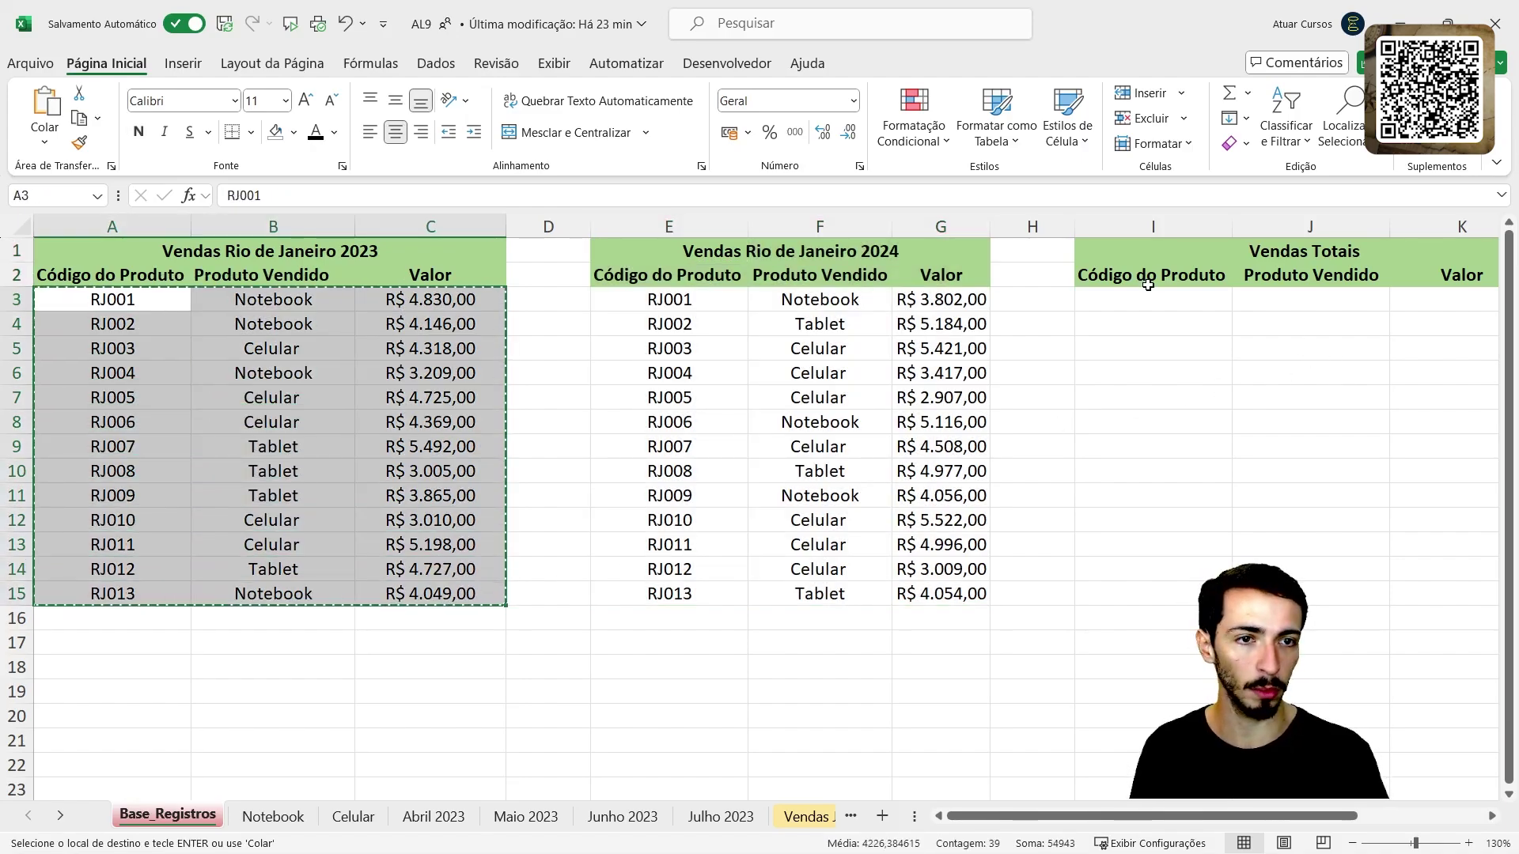
click(1143, 299)
key(ctrl+v)
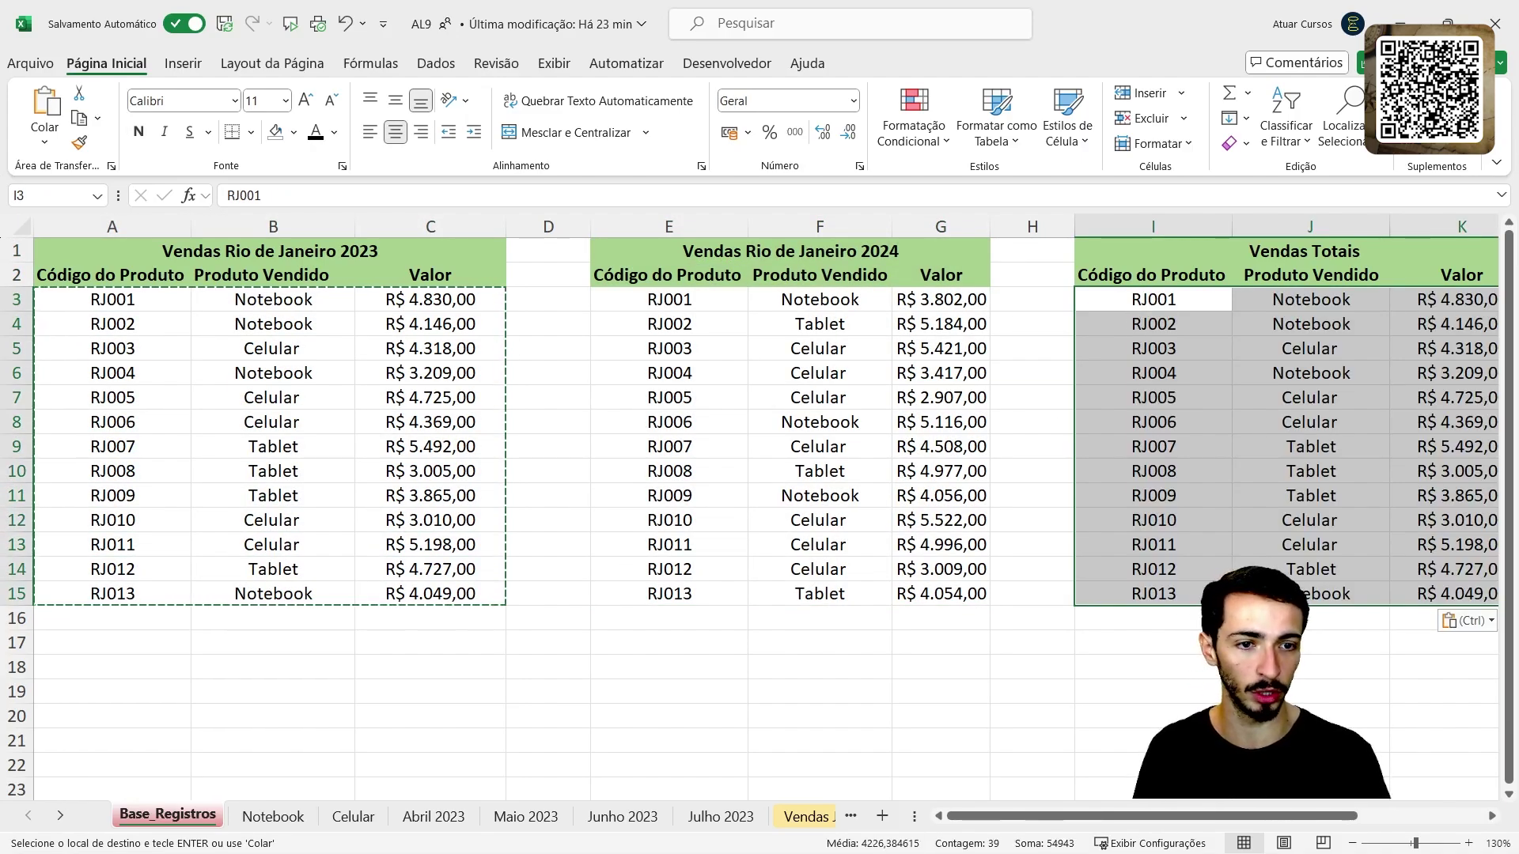
Step: Copy the 2024 sales records in E3:G15 into Vendas Totais below the 2023 records, starting at I16, and select the combined rows
drag(1201, 818, 1266, 820)
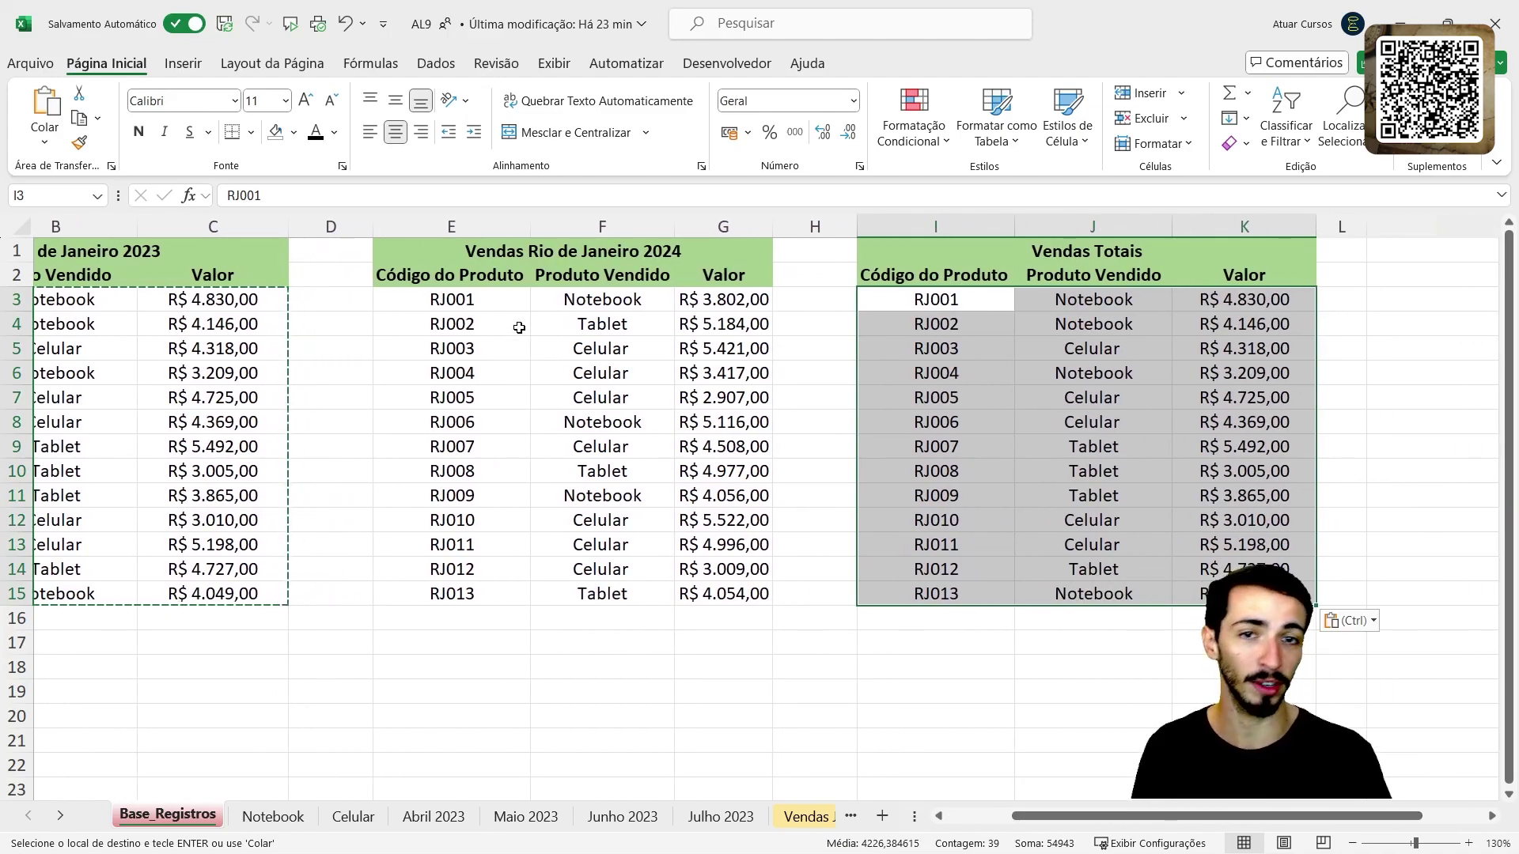
drag(451, 299, 716, 601)
key(ctrl+c)
scroll(911, 538, down, 1)
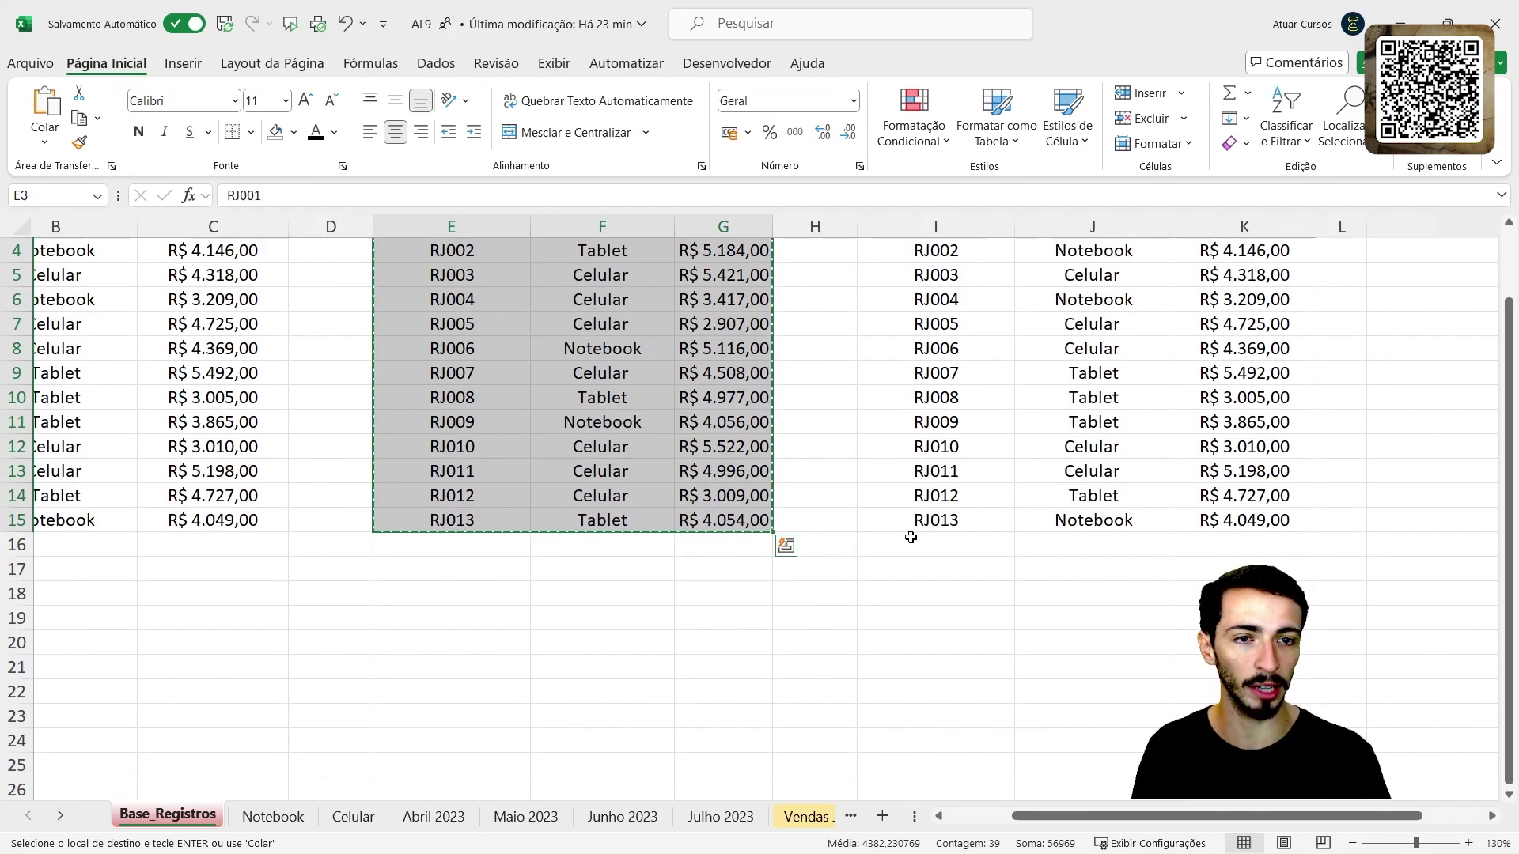
click(970, 546)
key(ctrl+v)
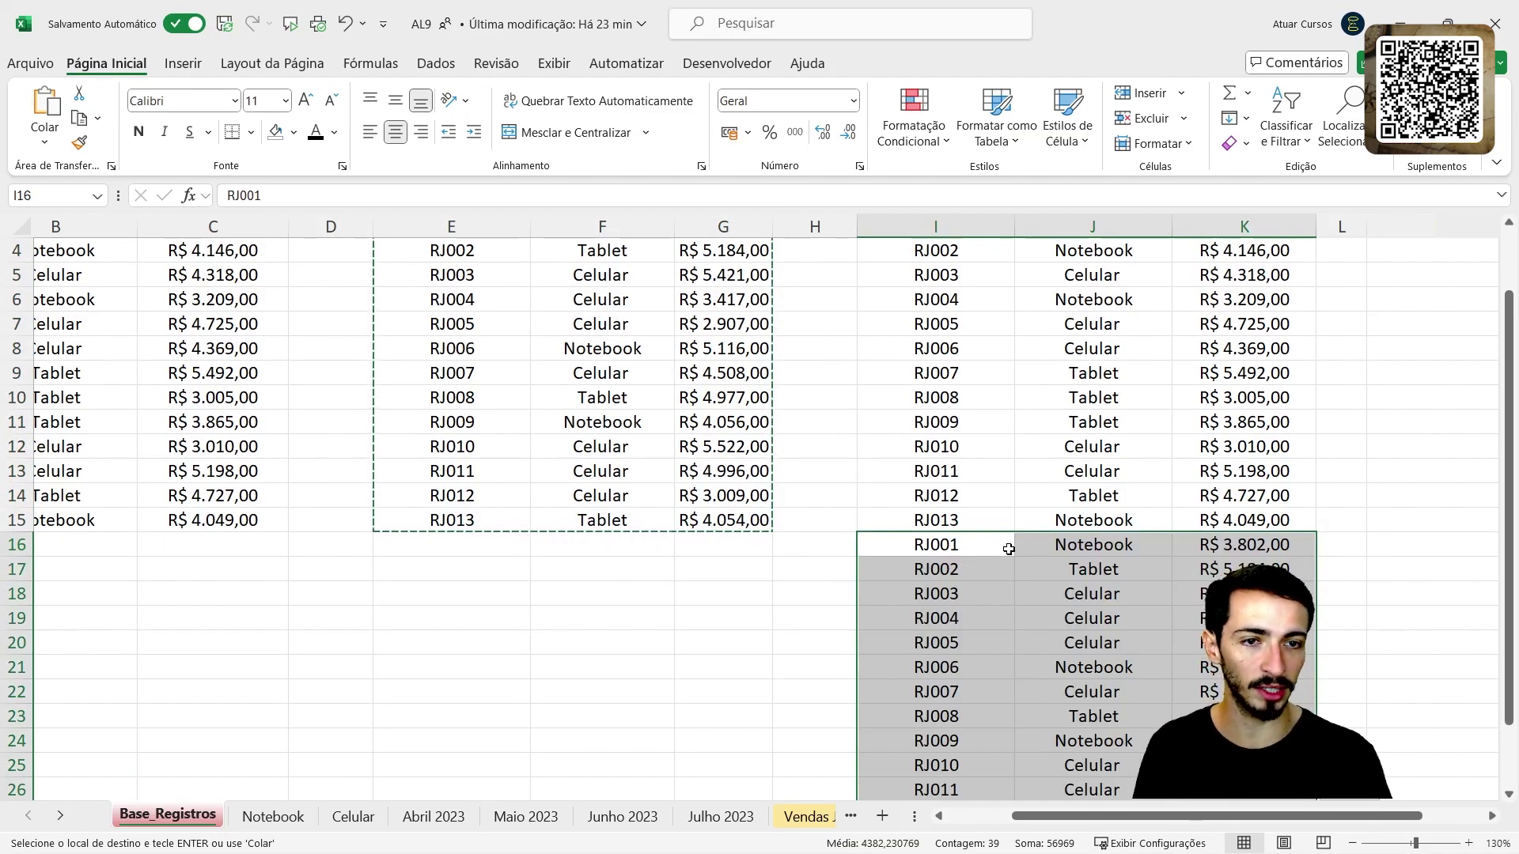
scroll(1012, 554, up, 1)
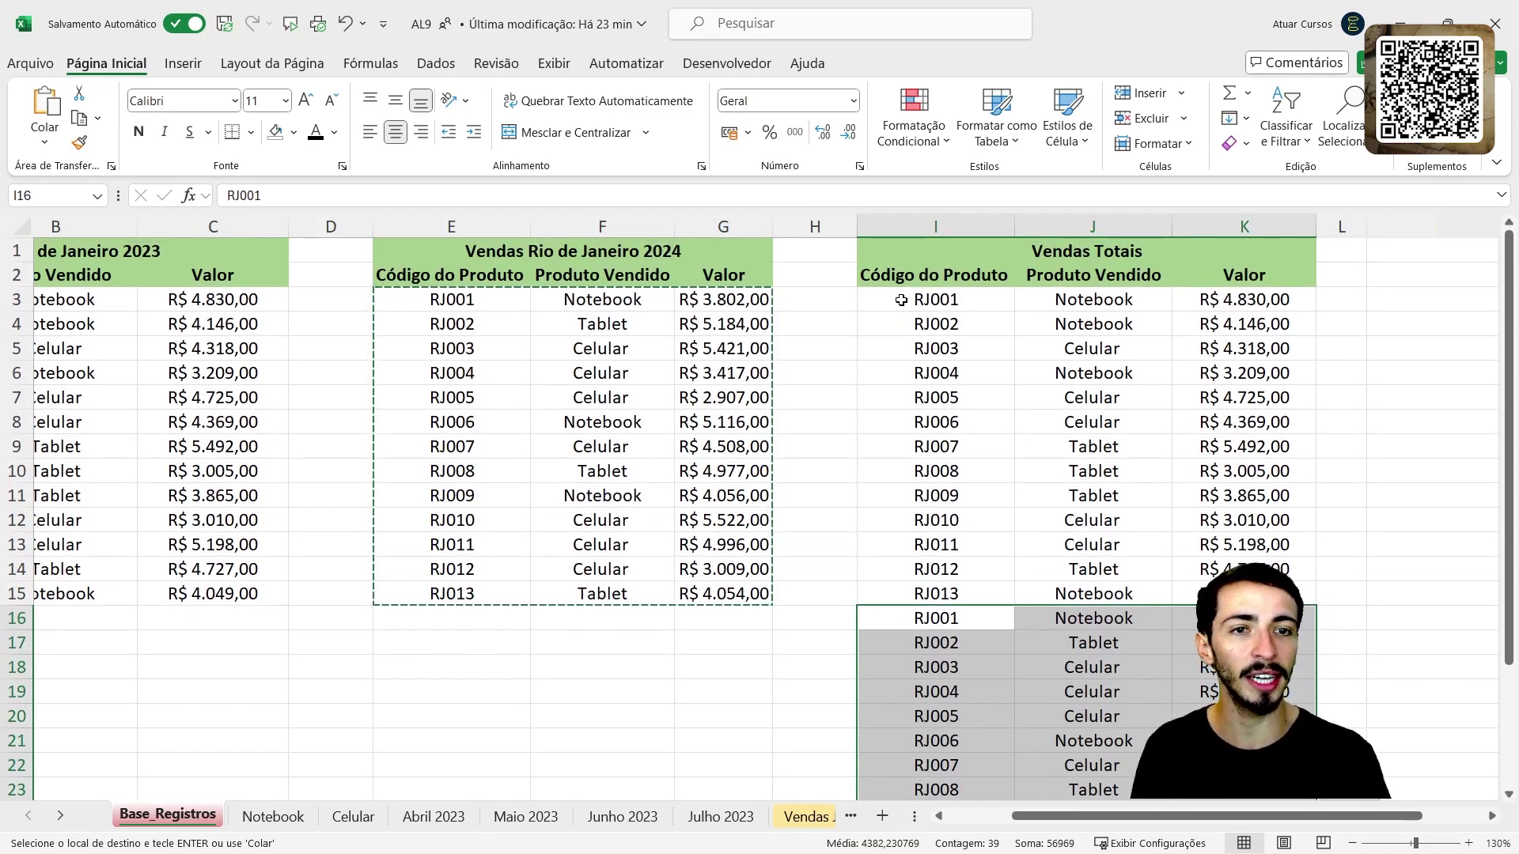
drag(902, 300, 1185, 743)
scroll(794, 383, up, 3)
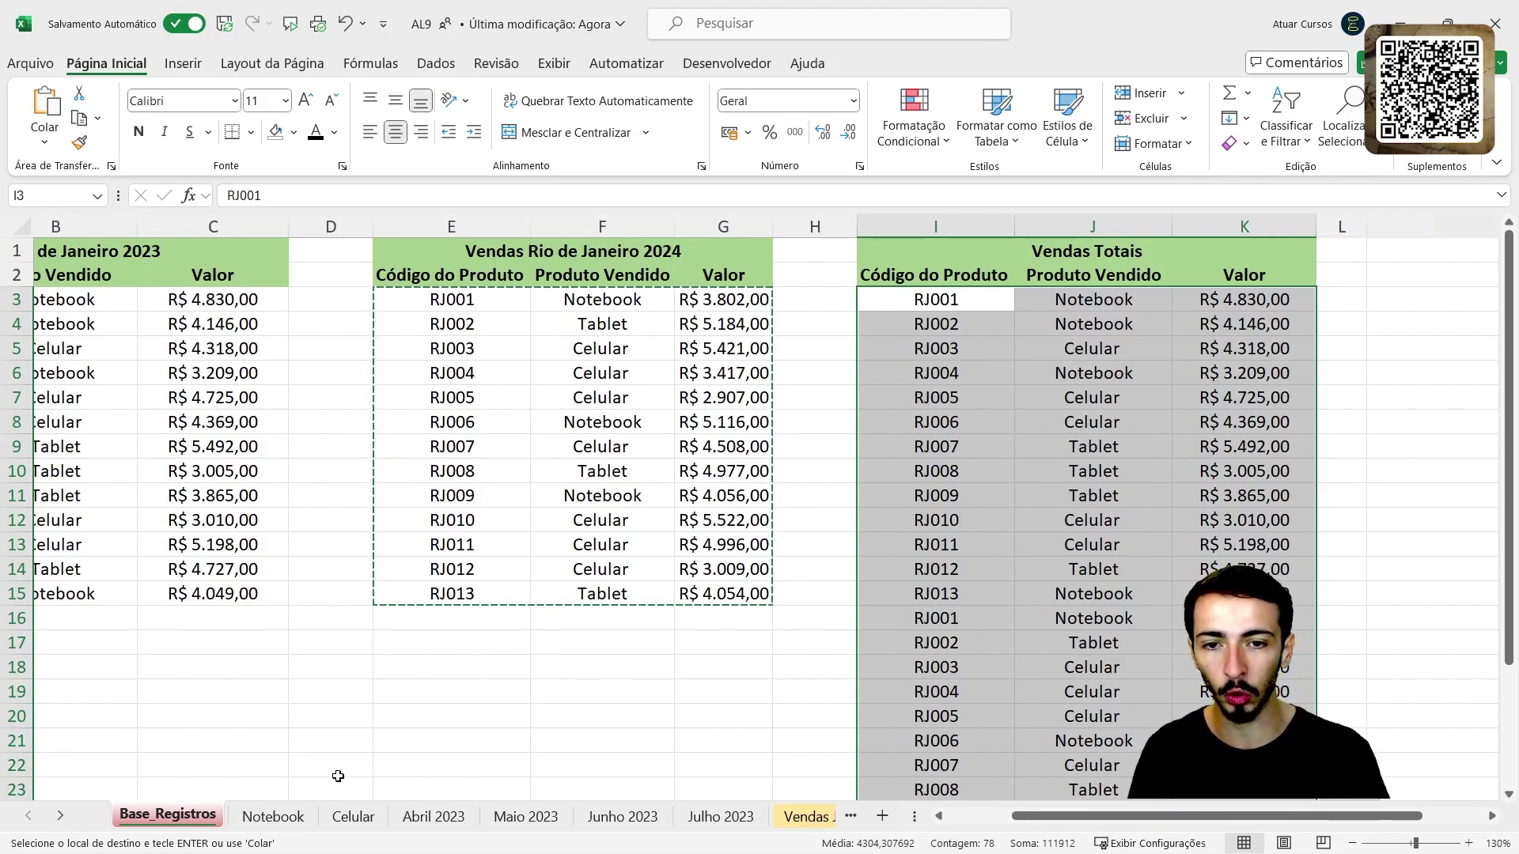
Step: Compare the Total vendido columns on the Notebook and Celular sheets, including where each list starts
click(270, 817)
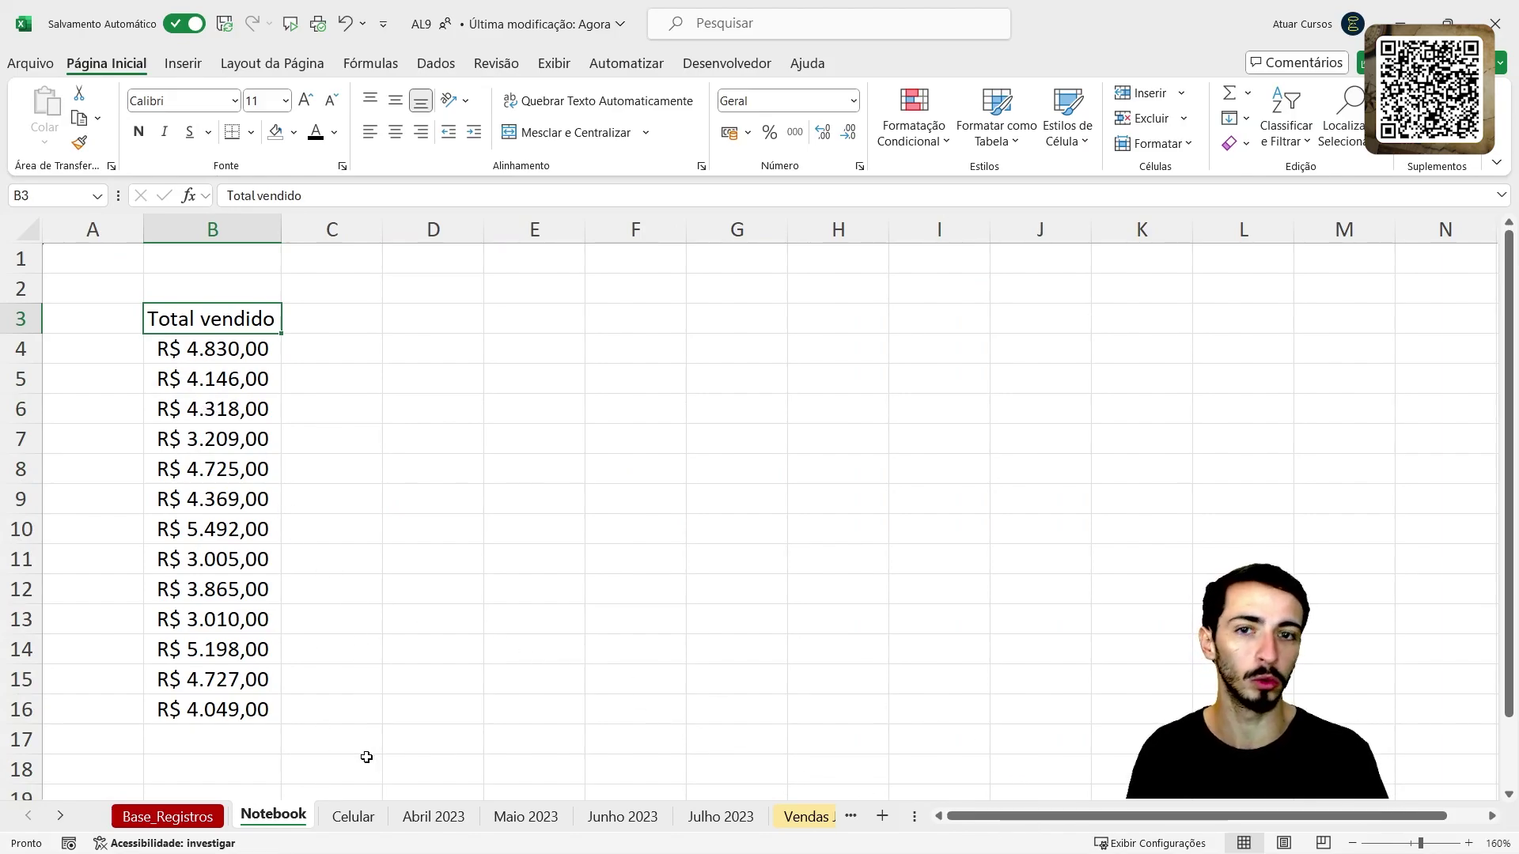
click(353, 817)
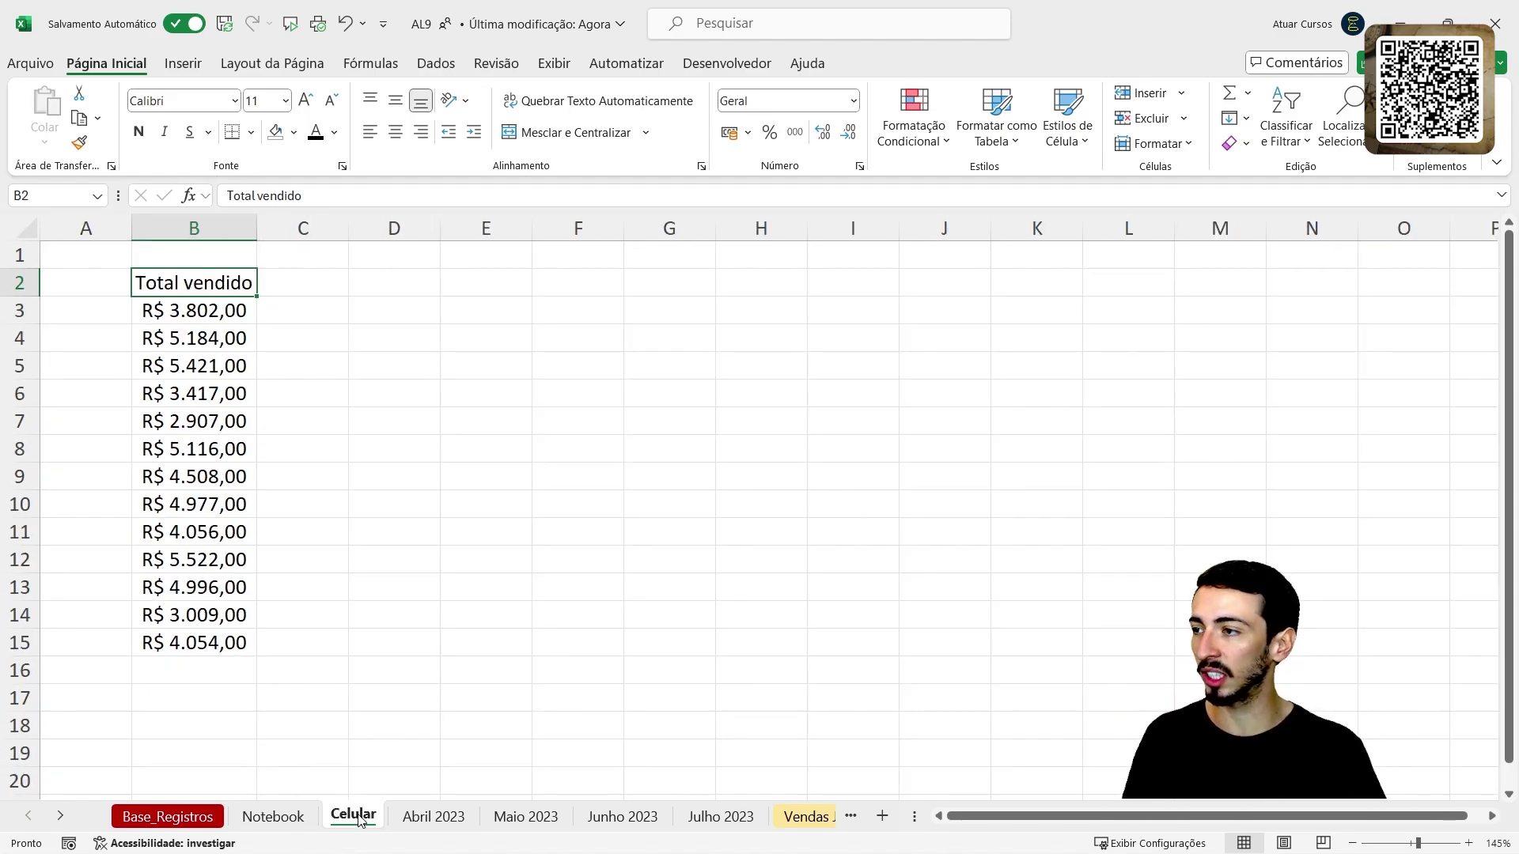
click(290, 815)
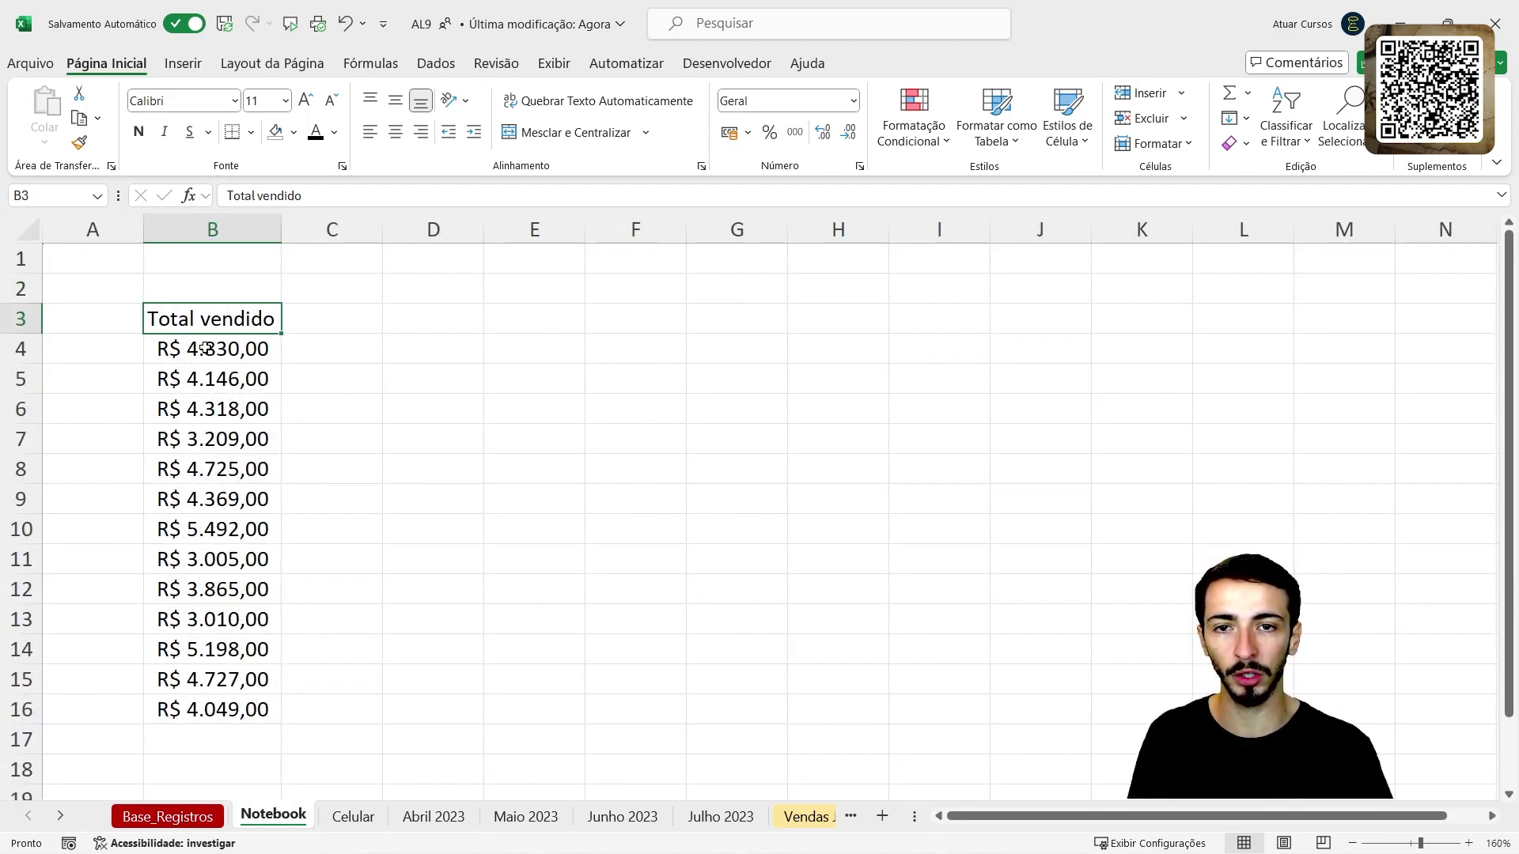
drag(201, 352, 257, 712)
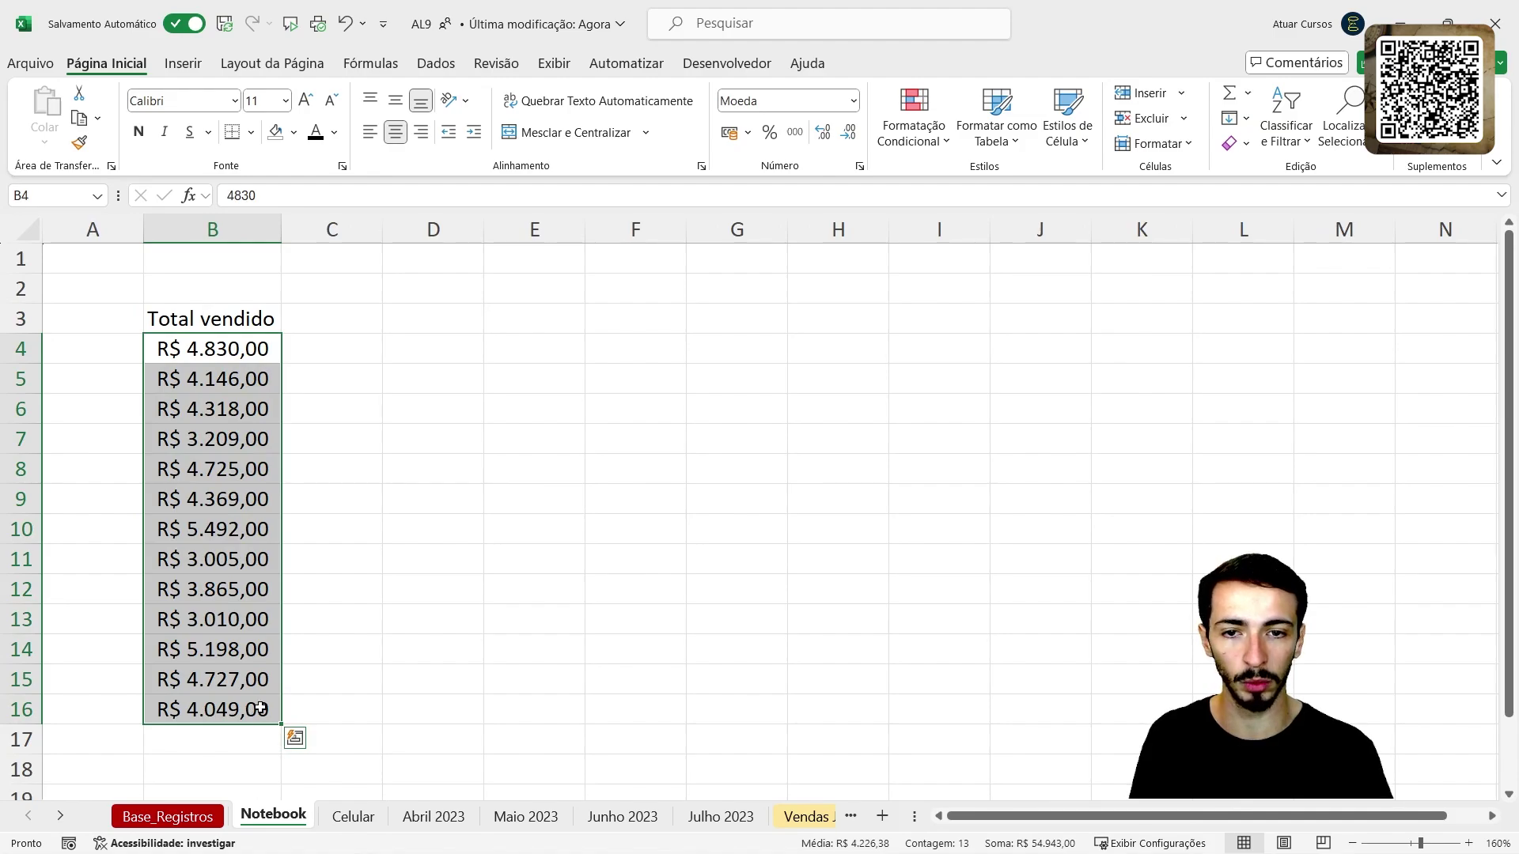
click(353, 817)
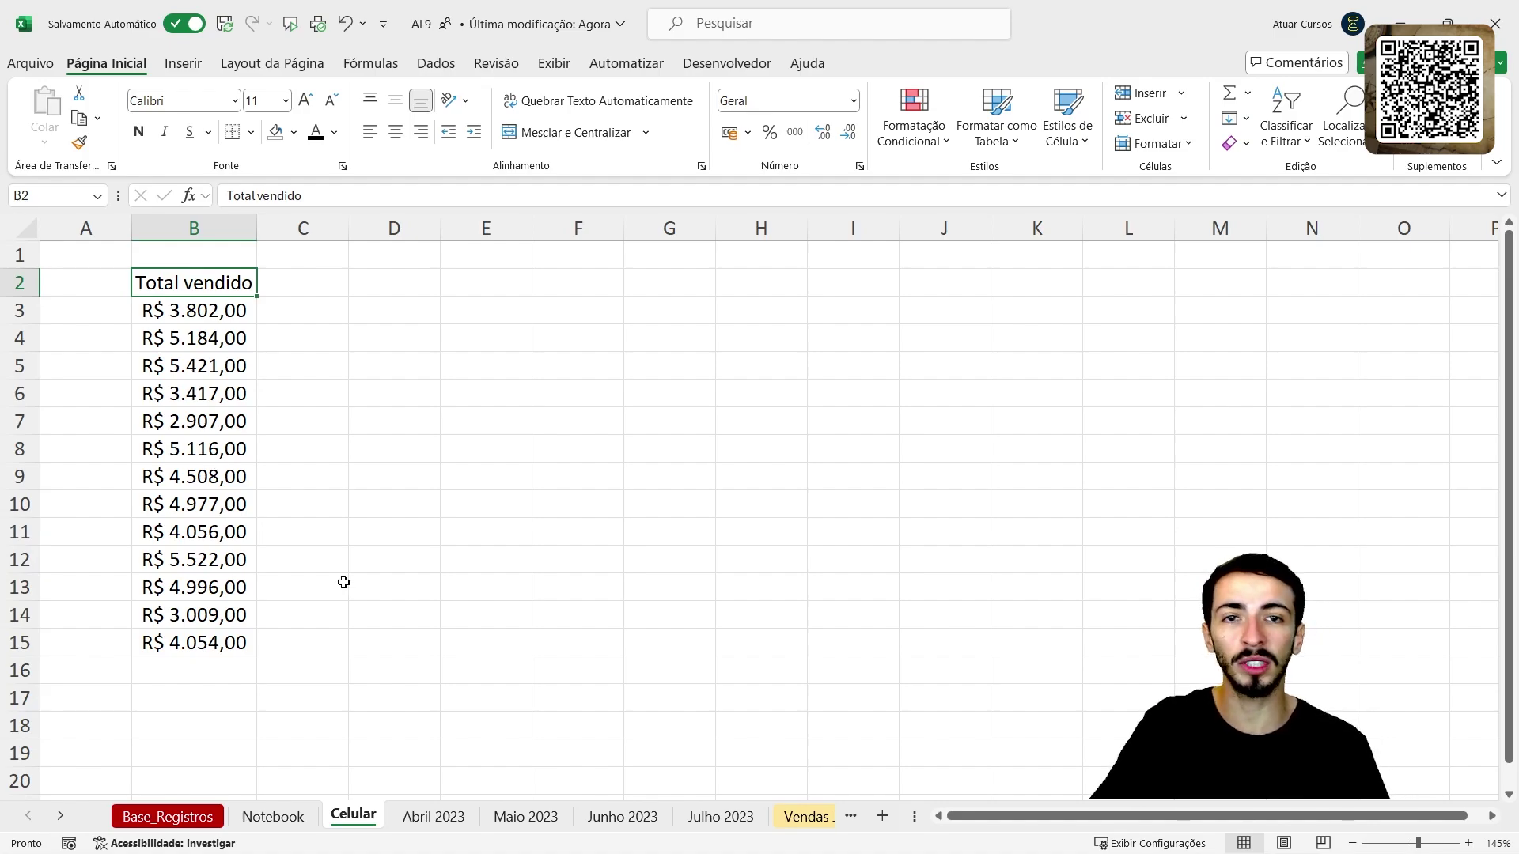
click(273, 817)
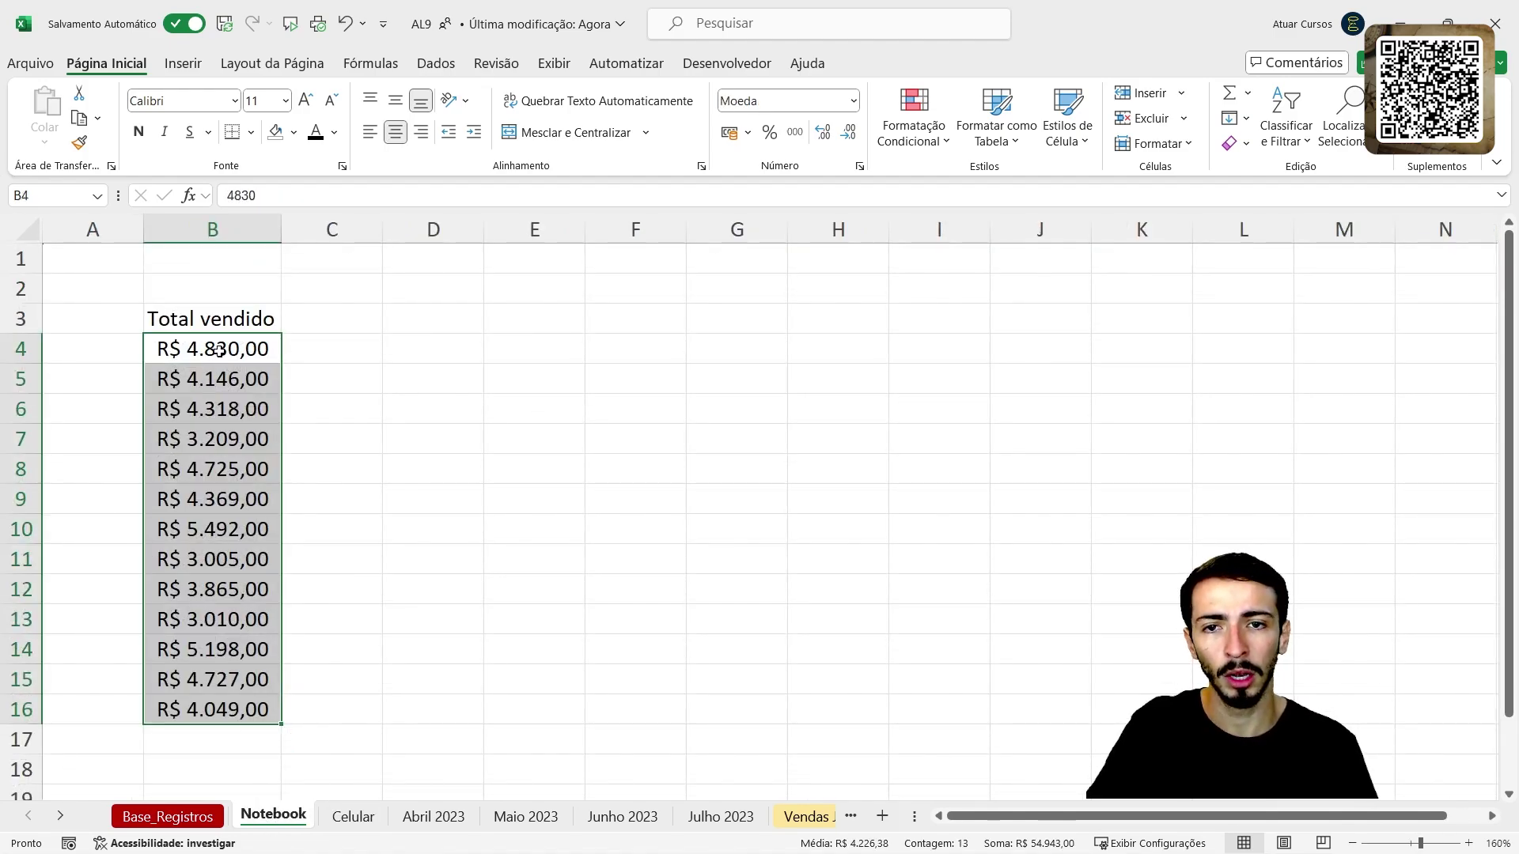
click(353, 817)
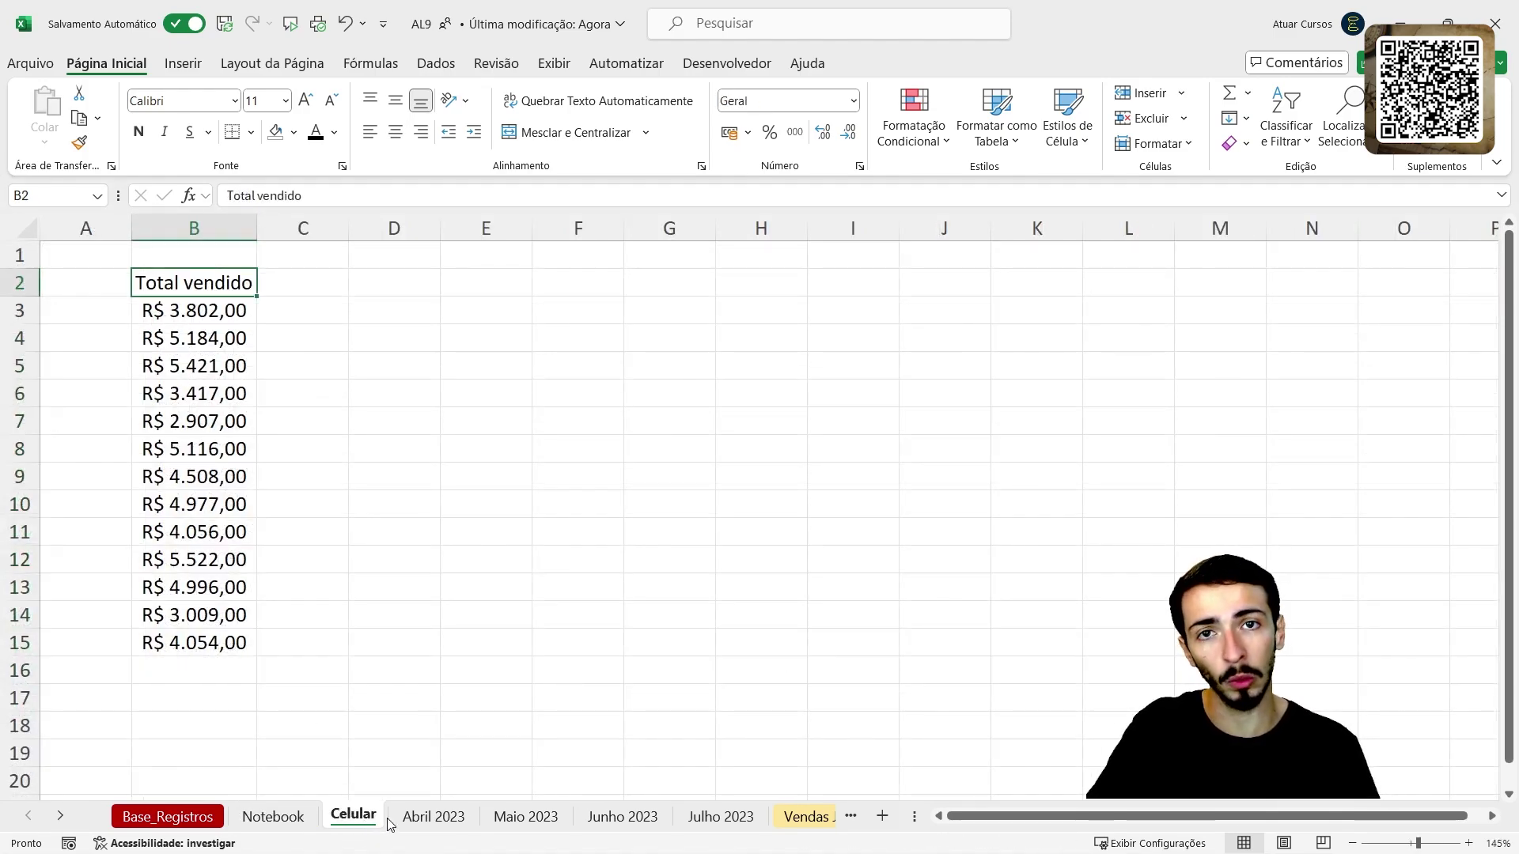
Step: View the Abril 2023, Maio 2023, Junho 2023 and Julho 2023 sheets in order
click(434, 817)
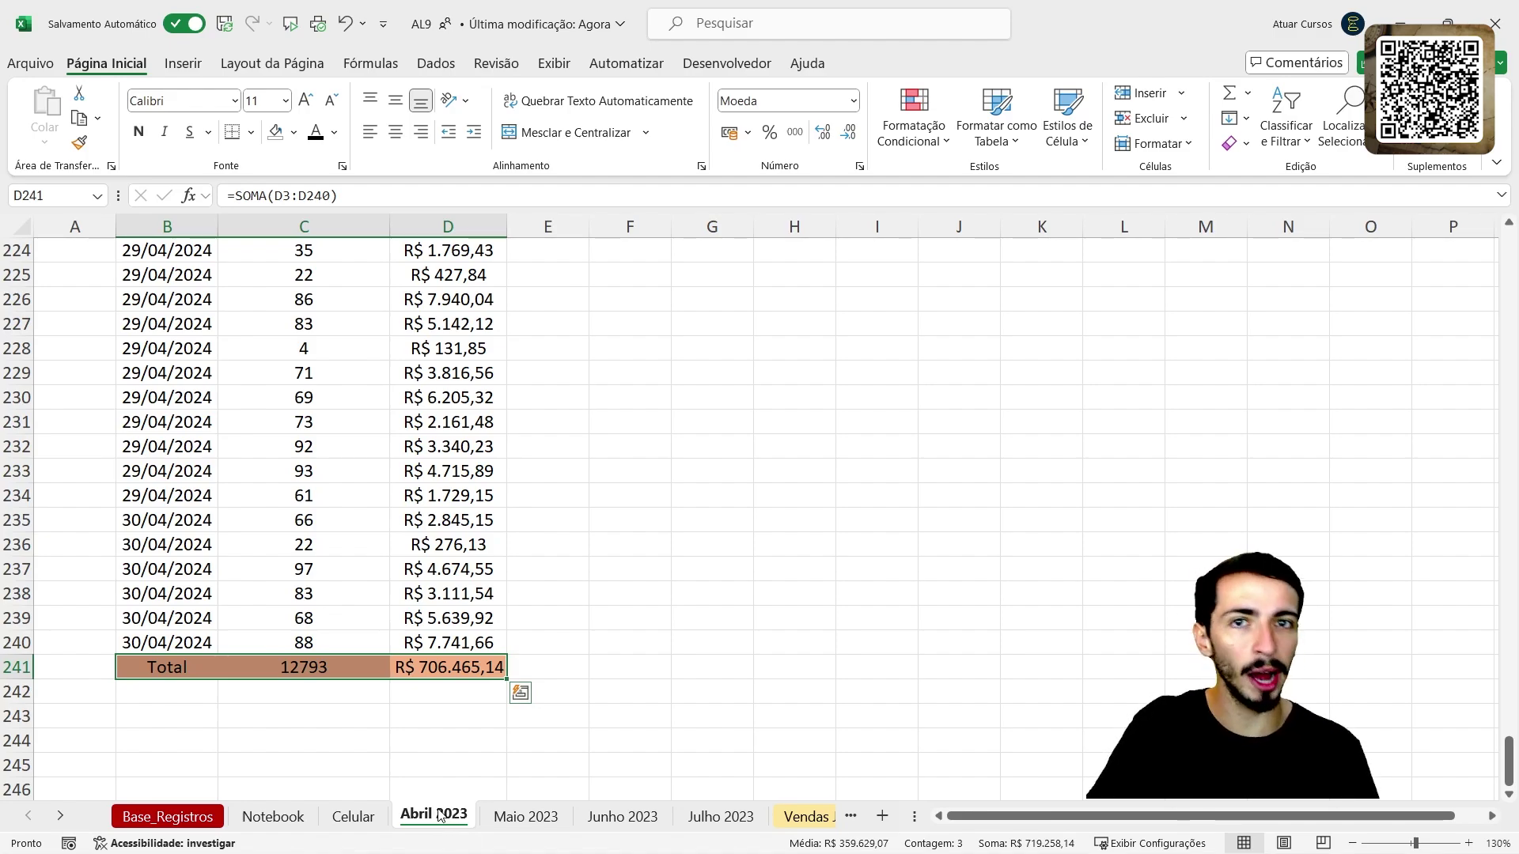
click(527, 822)
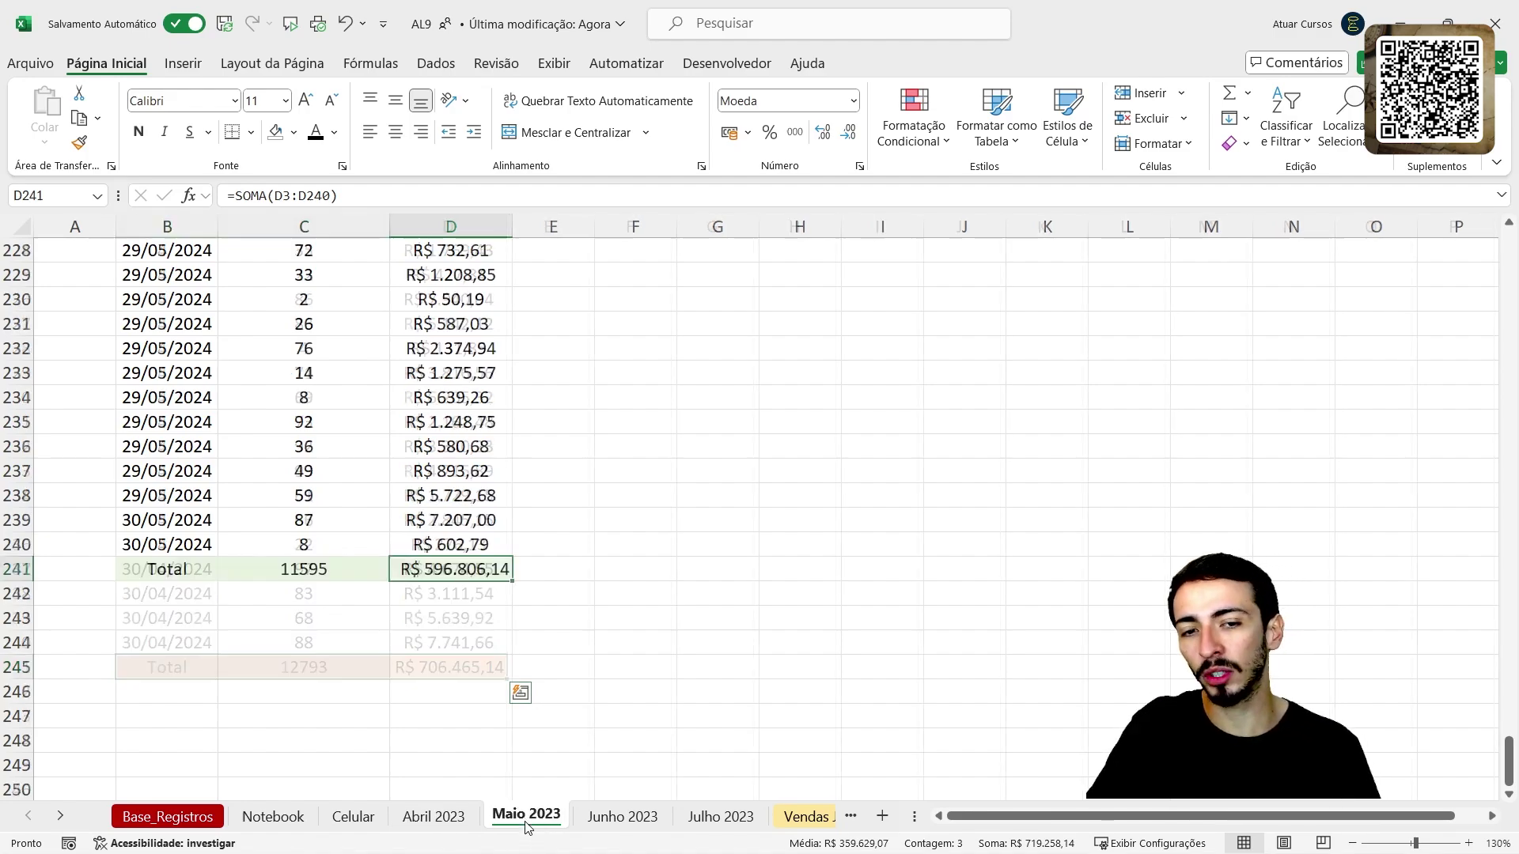
click(633, 822)
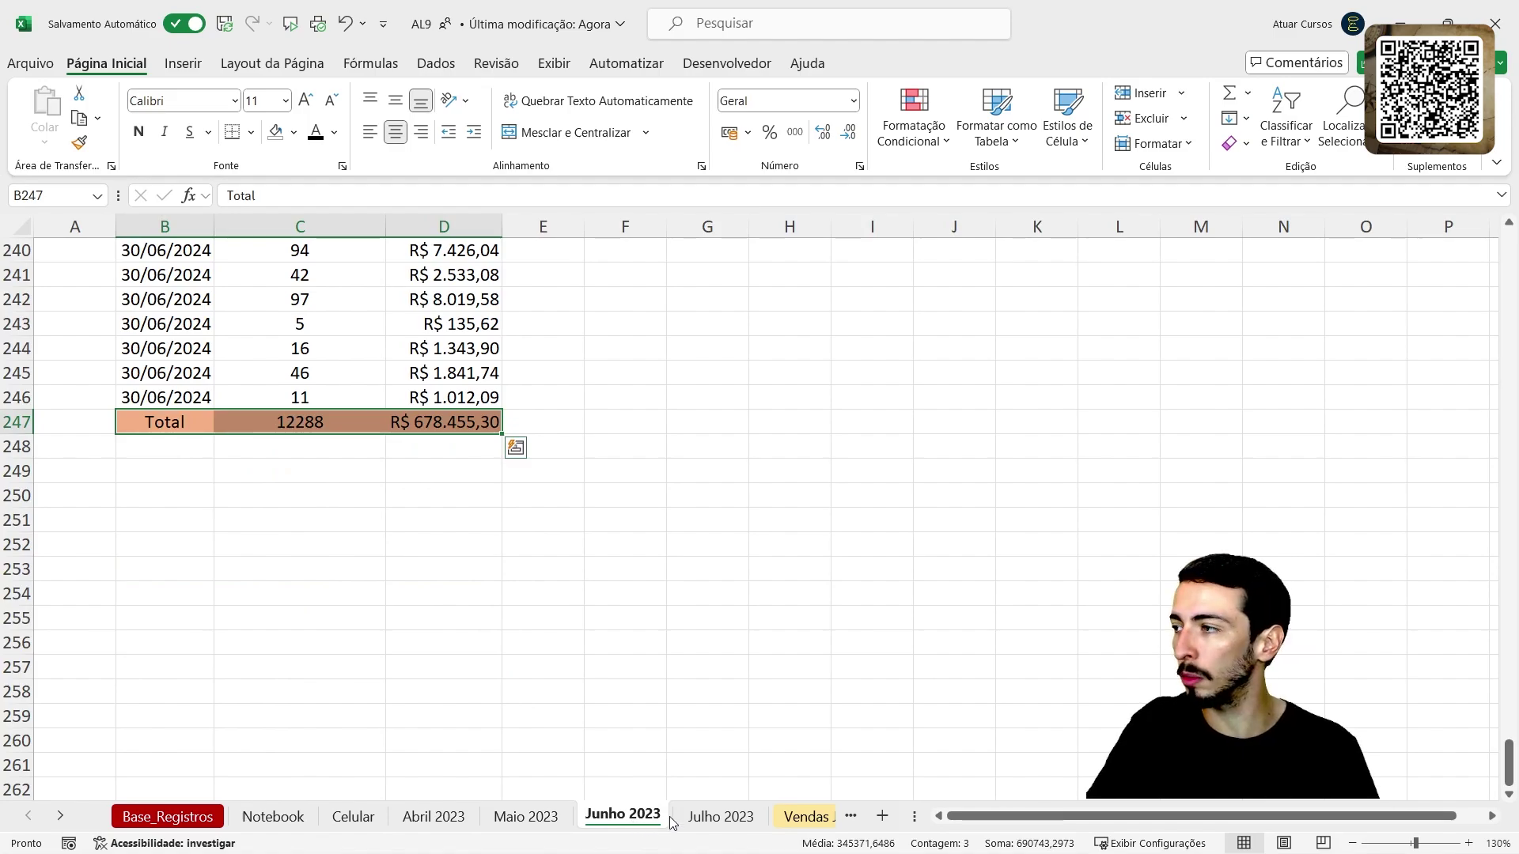
click(711, 819)
Step: Examine the Abril 2023 sheet from its headers to its total row, checking the Quantidade Vendida and Valor Total sum formulas
click(433, 817)
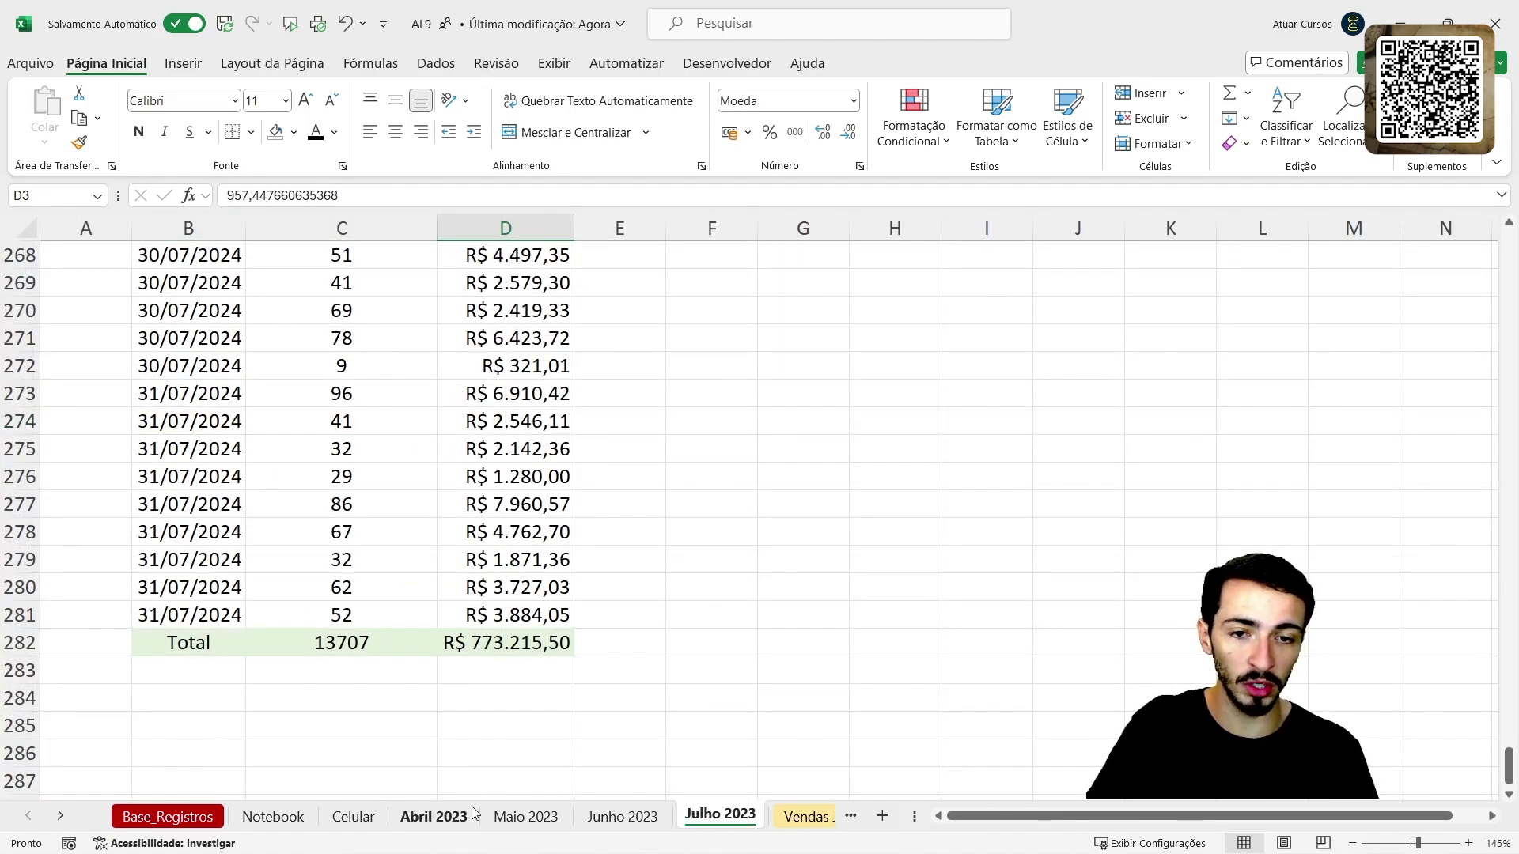
scroll(313, 496, up, 6)
scroll(314, 496, up, 20)
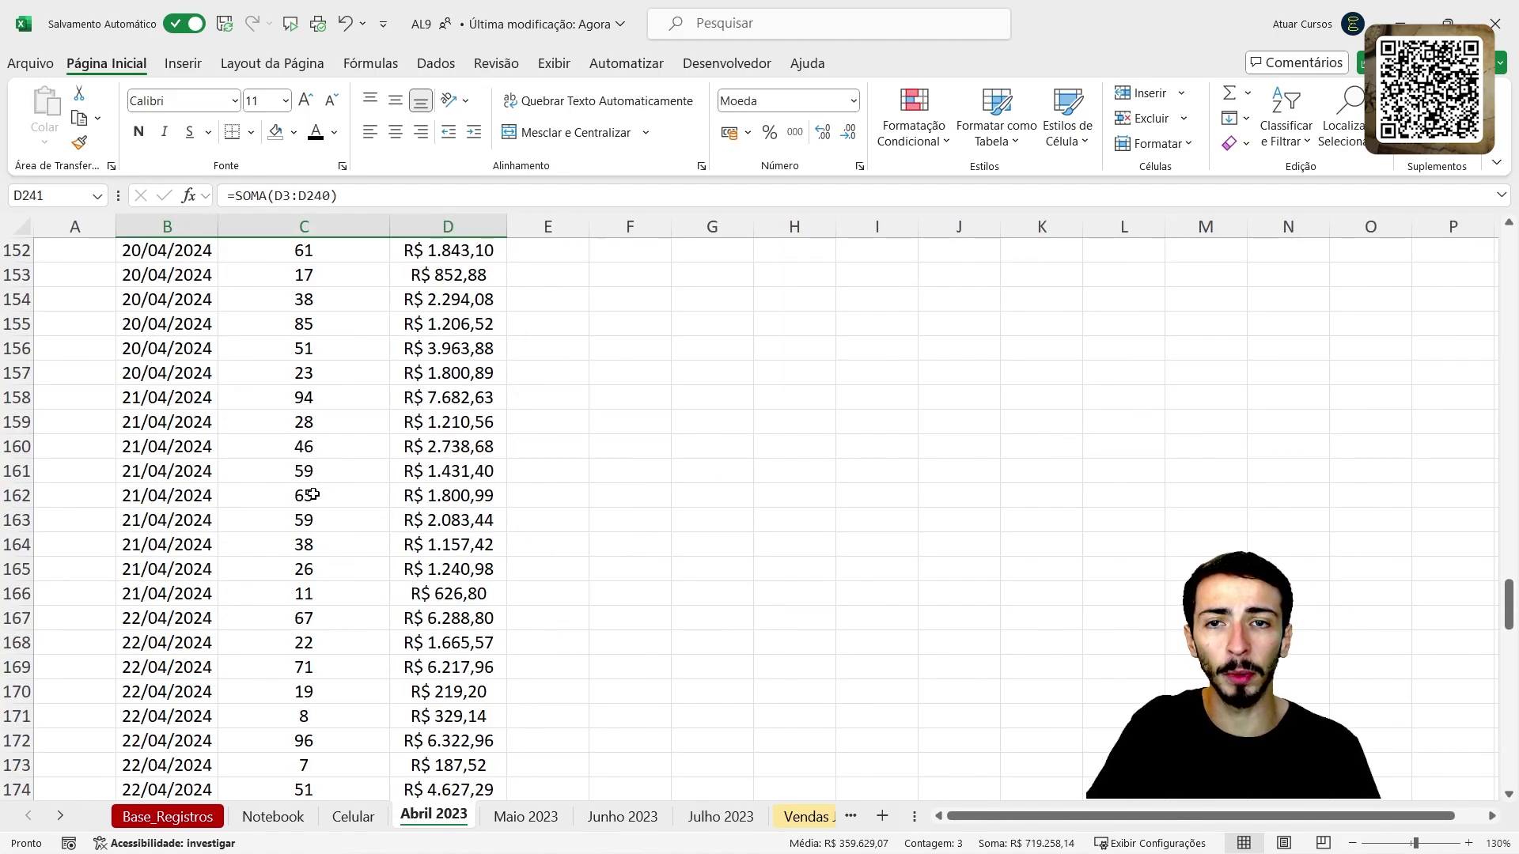
scroll(313, 484, up, 20)
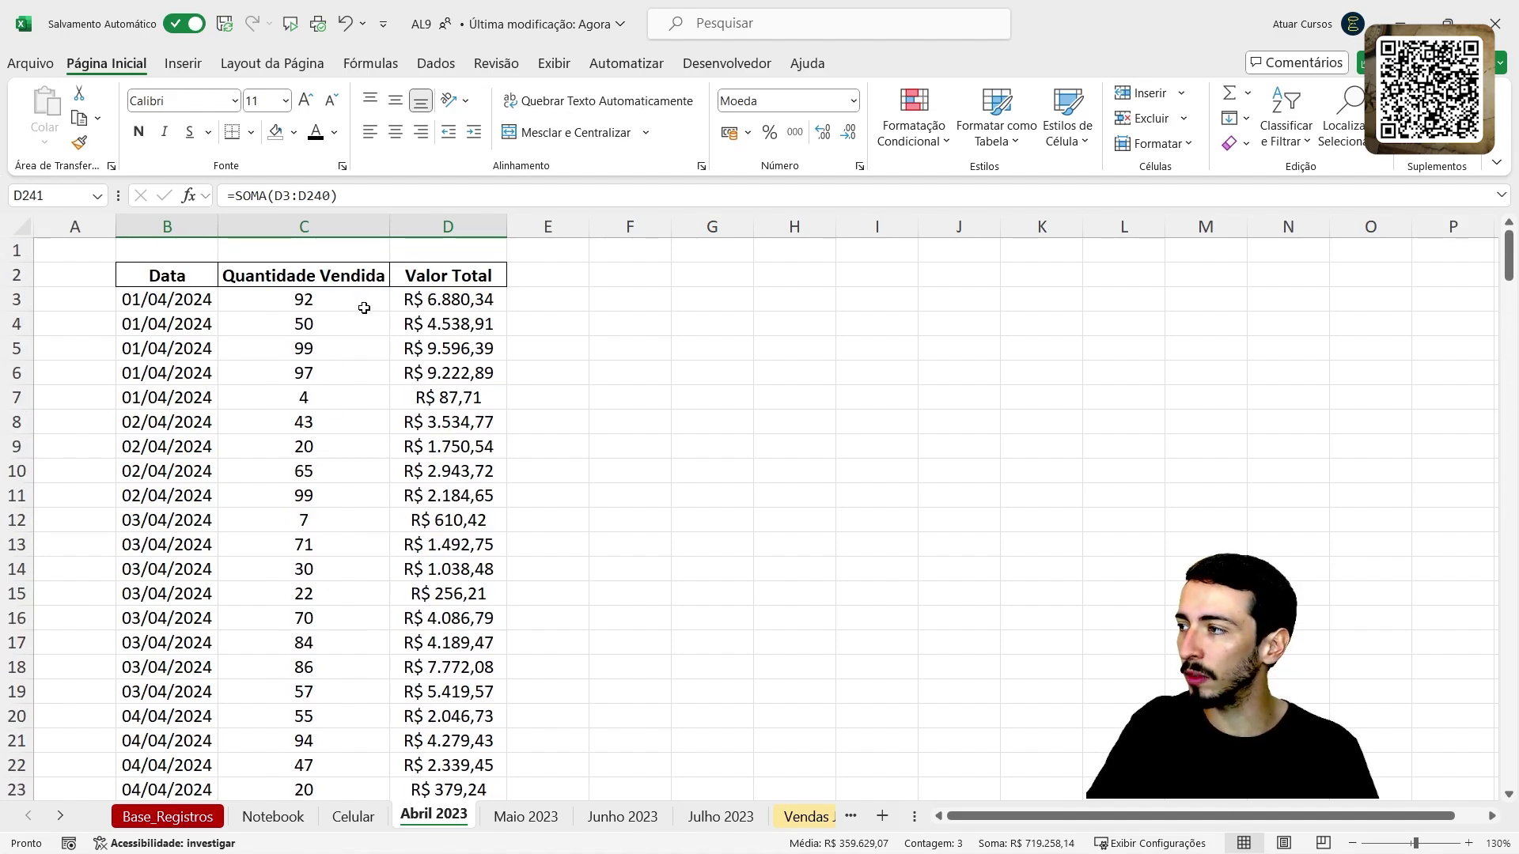
scroll(406, 474, down, 20)
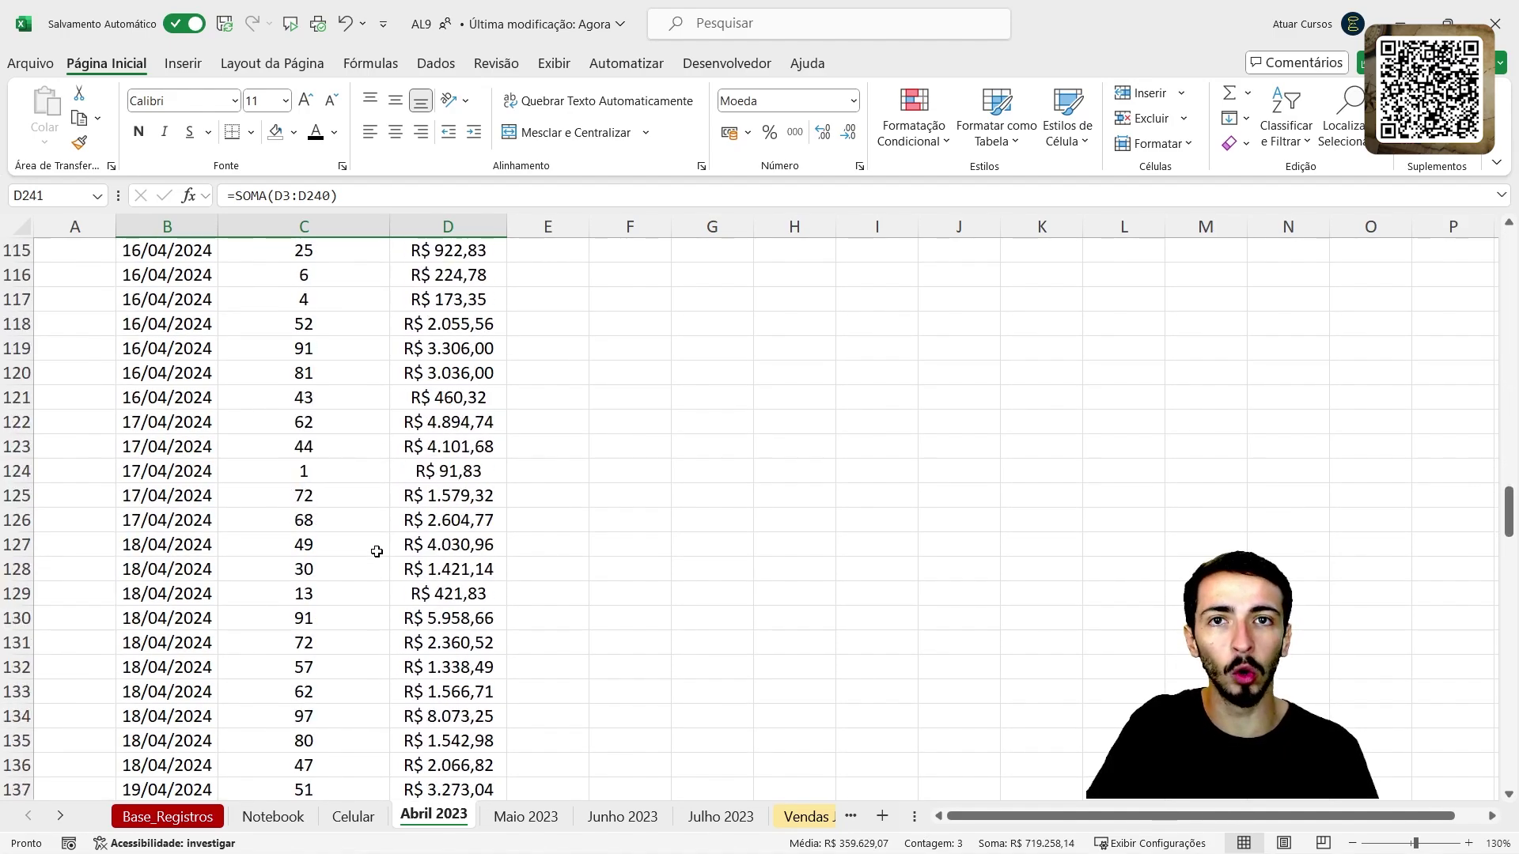
scroll(376, 552, down, 20)
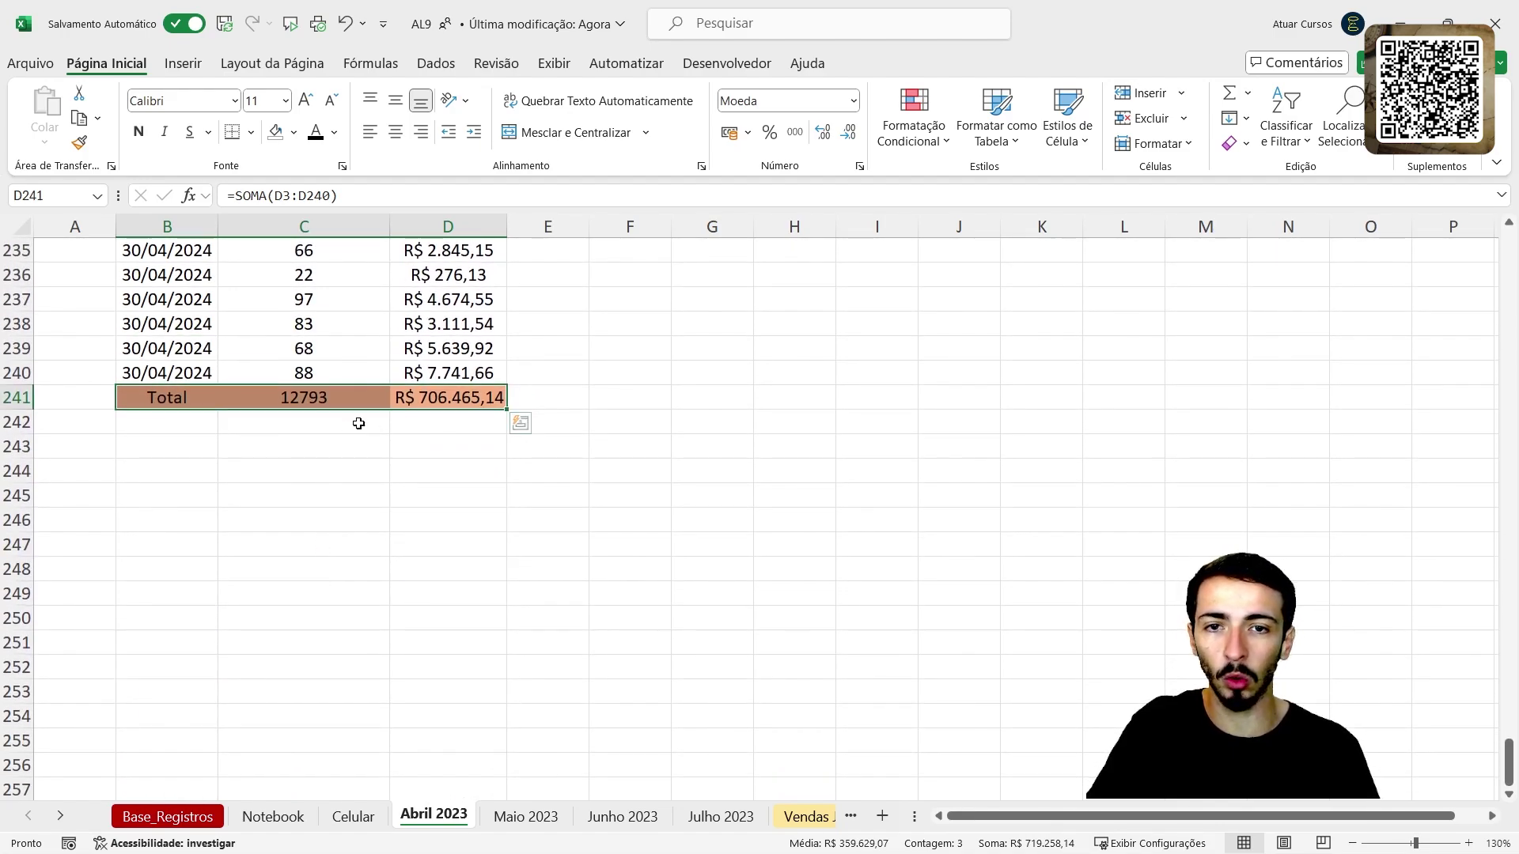
click(307, 397)
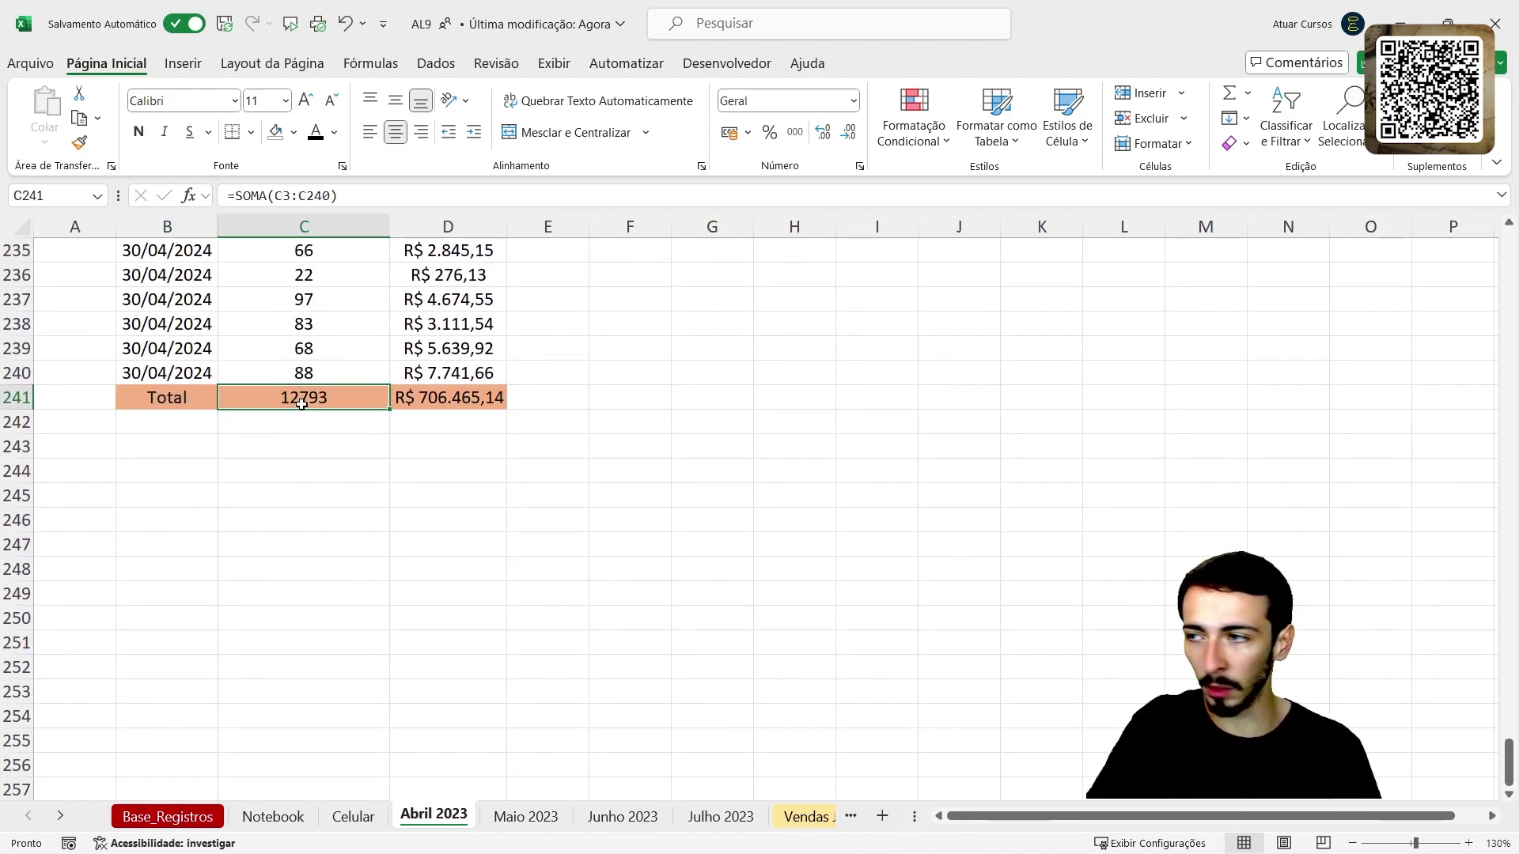
click(474, 399)
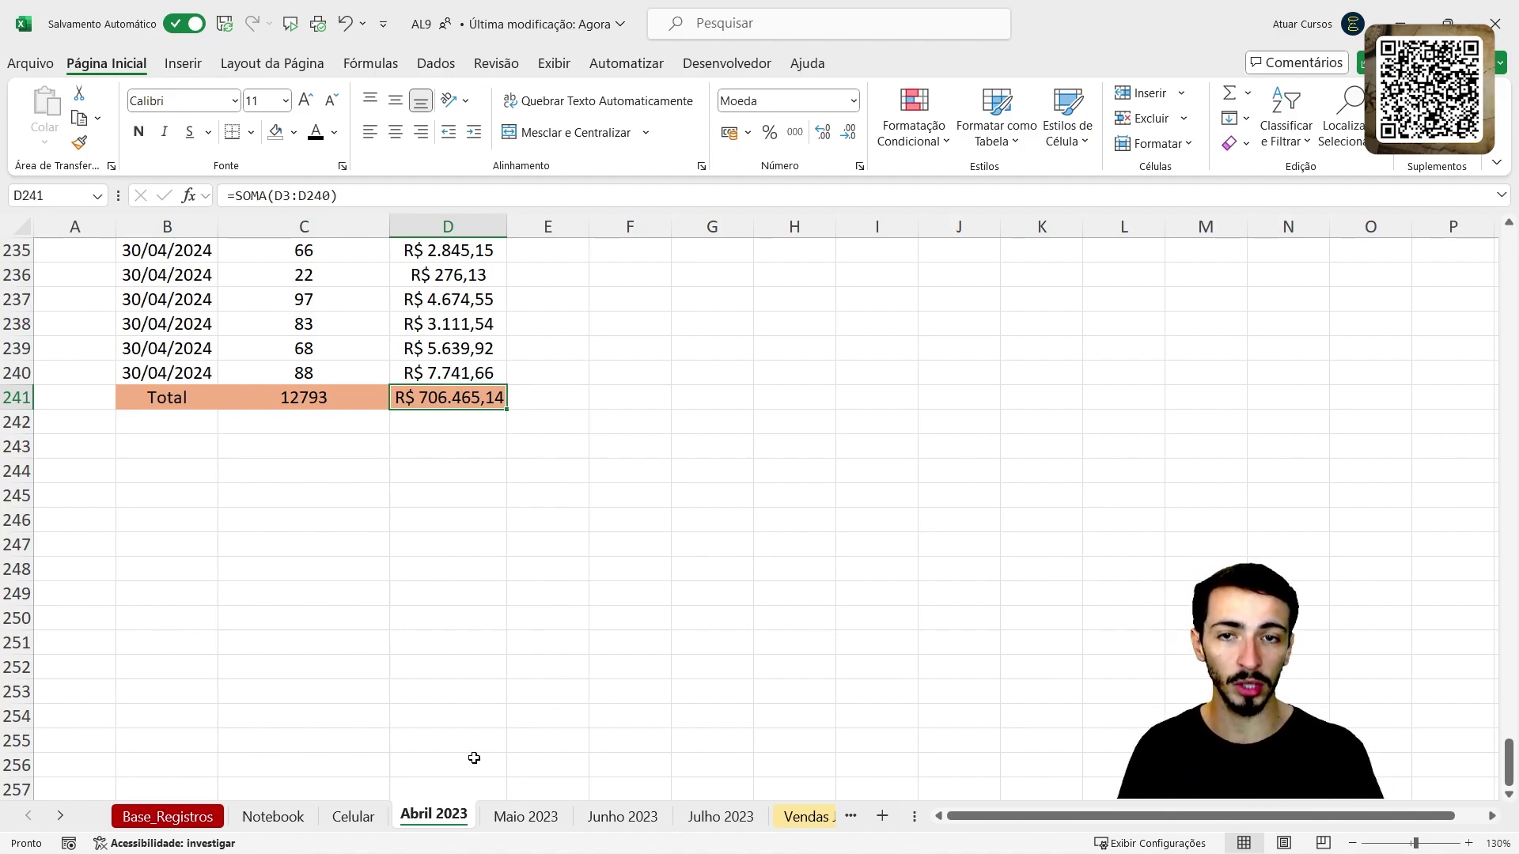
Step: Compare where the total rows sit on the monthly sheets from Abril 2023 to Julho 2023
click(510, 818)
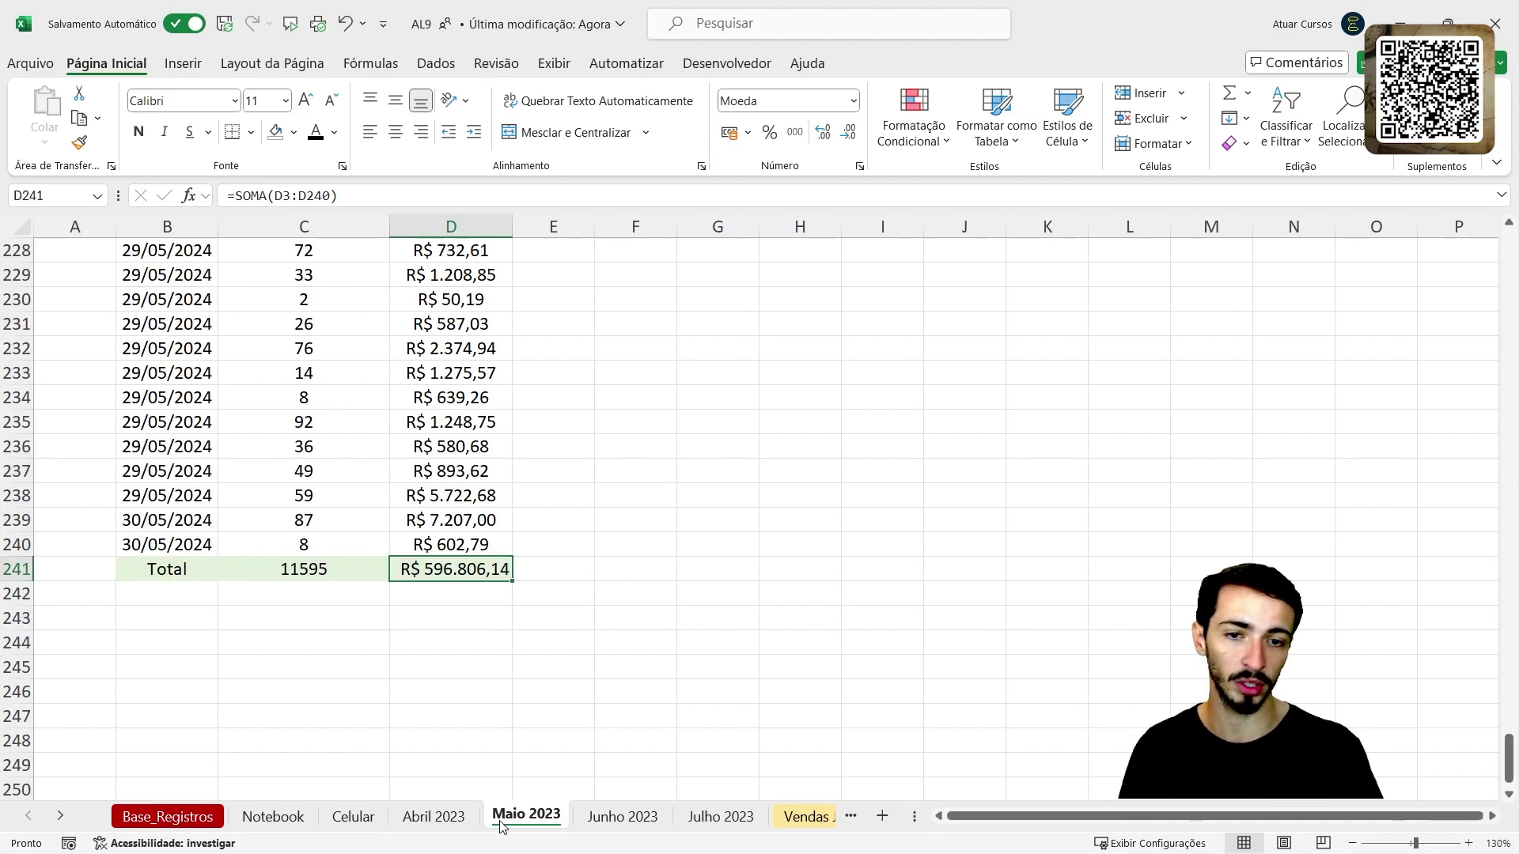
click(633, 823)
click(696, 817)
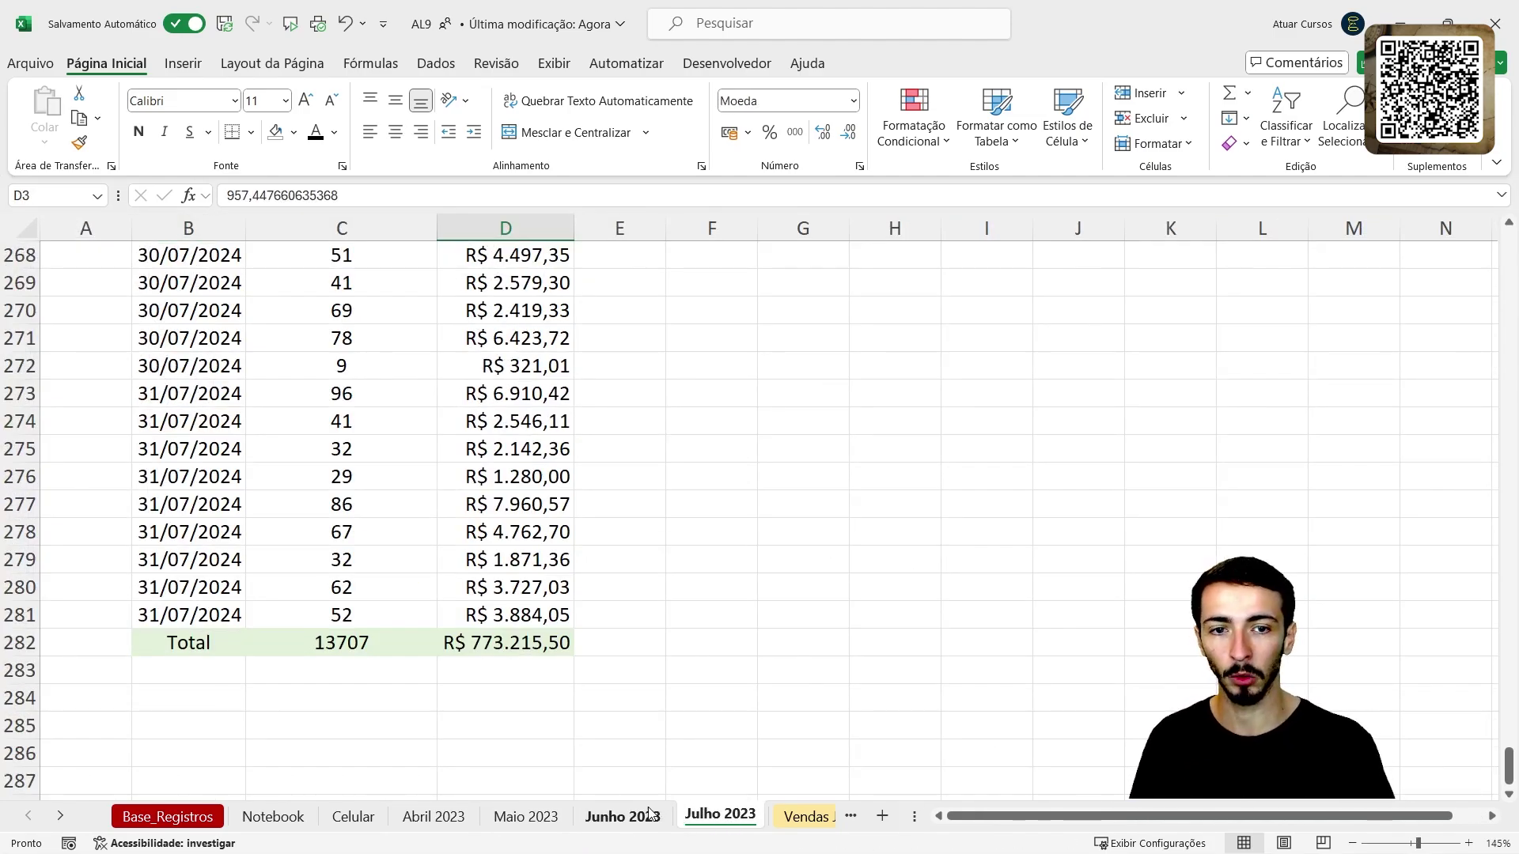
click(419, 819)
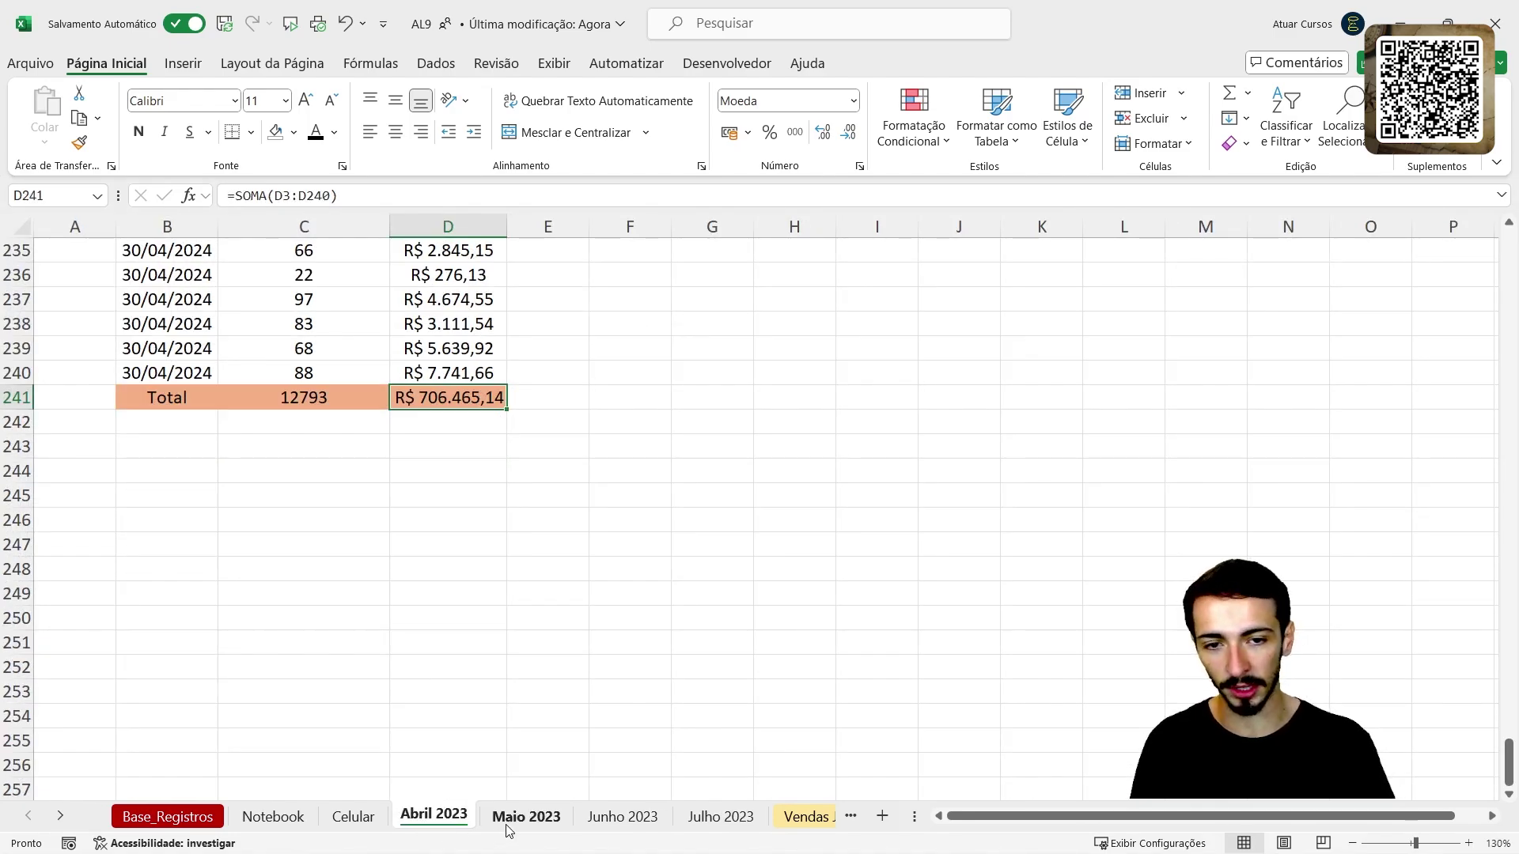
click(526, 822)
click(621, 818)
click(696, 817)
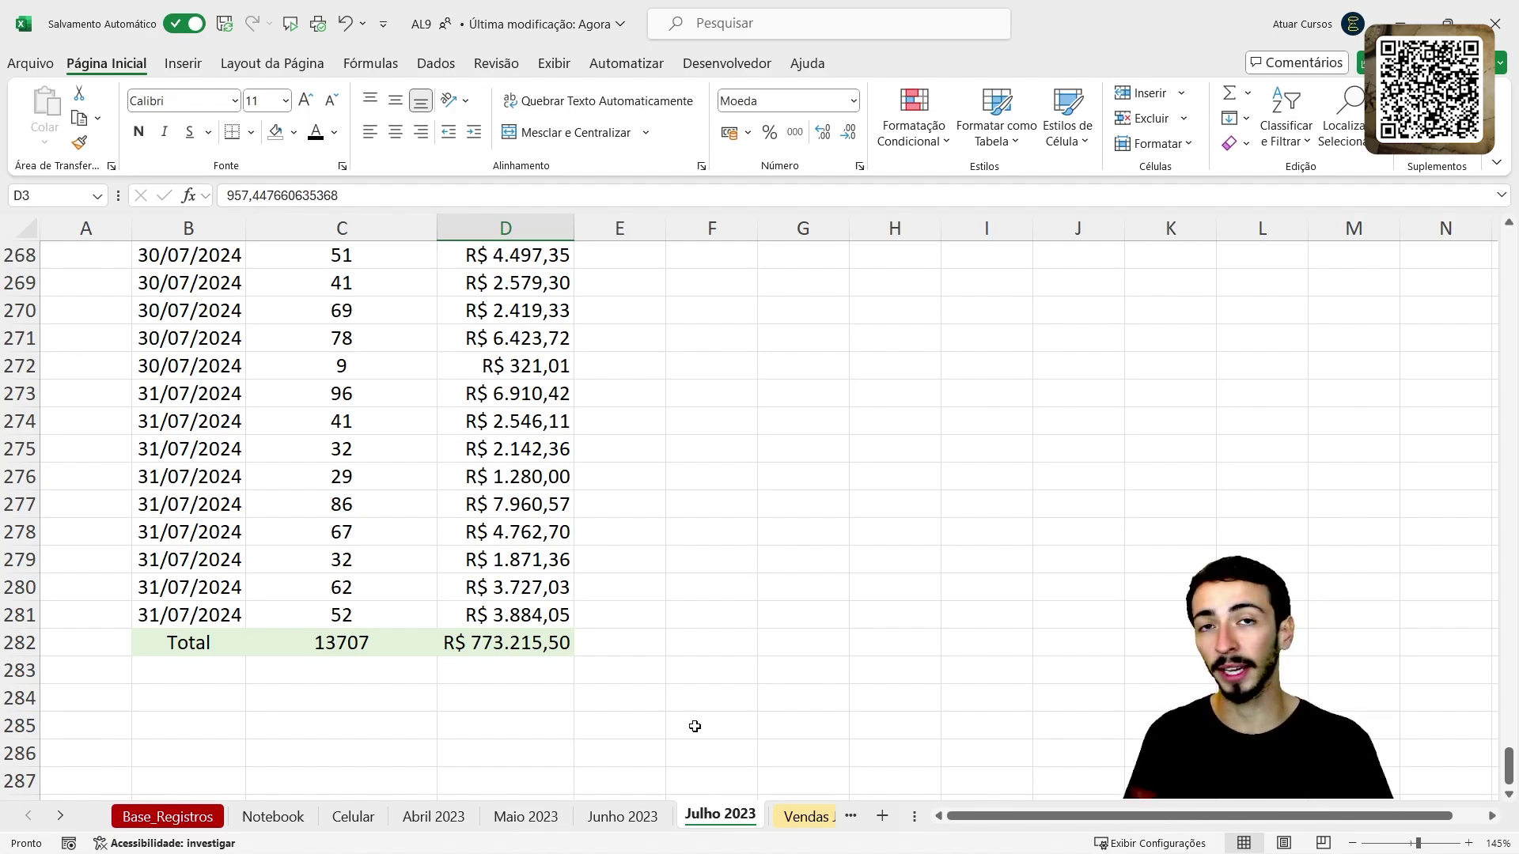
Step: Compare the layout of the Vendas Janeiro, Vendas Fevereiro and Vendas Março sheets, including the title row that carries the month
click(803, 816)
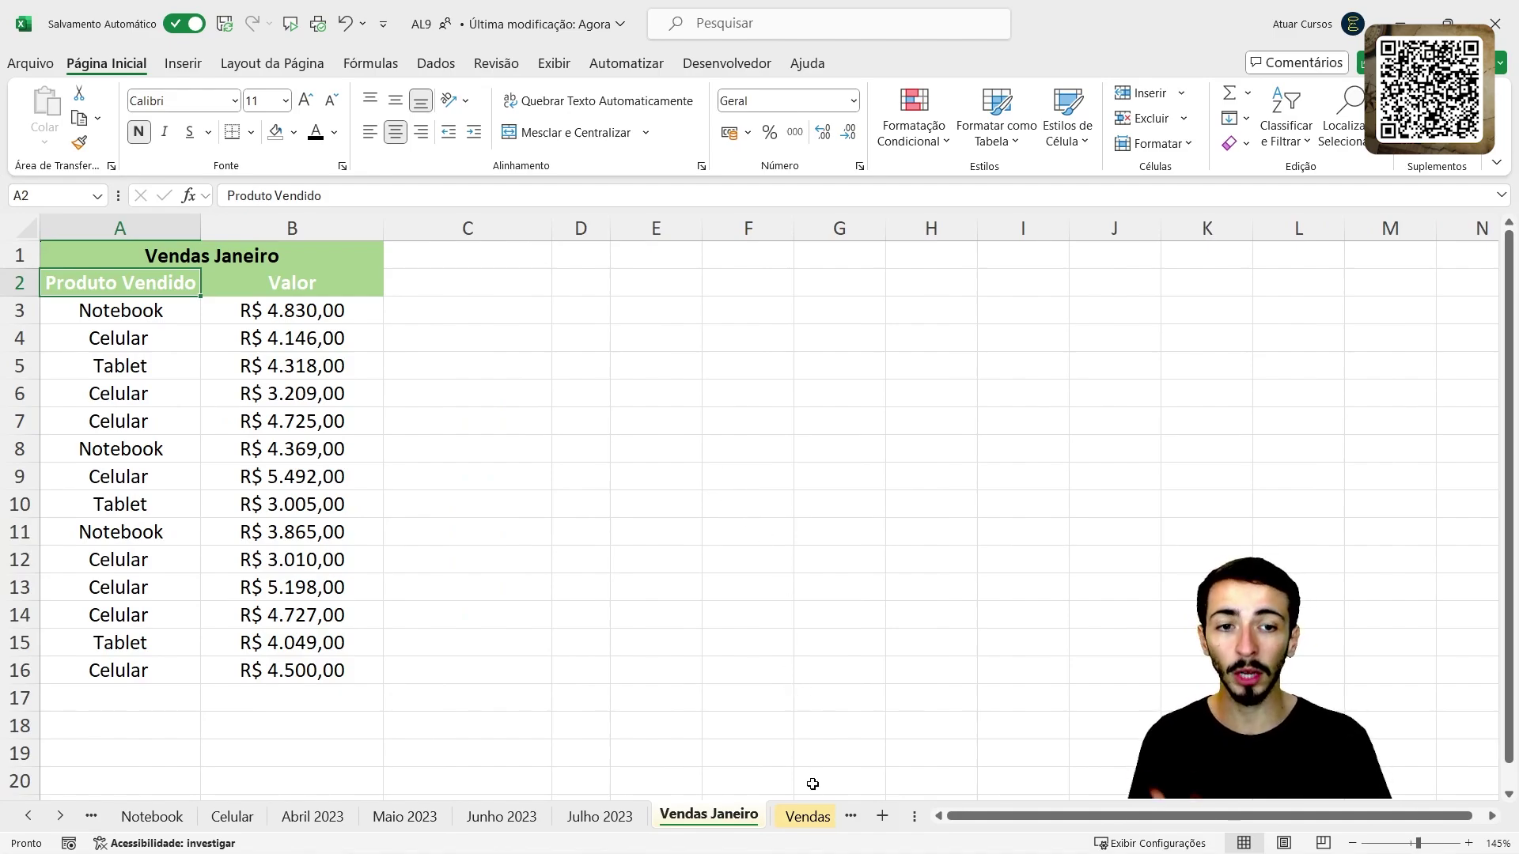
click(811, 816)
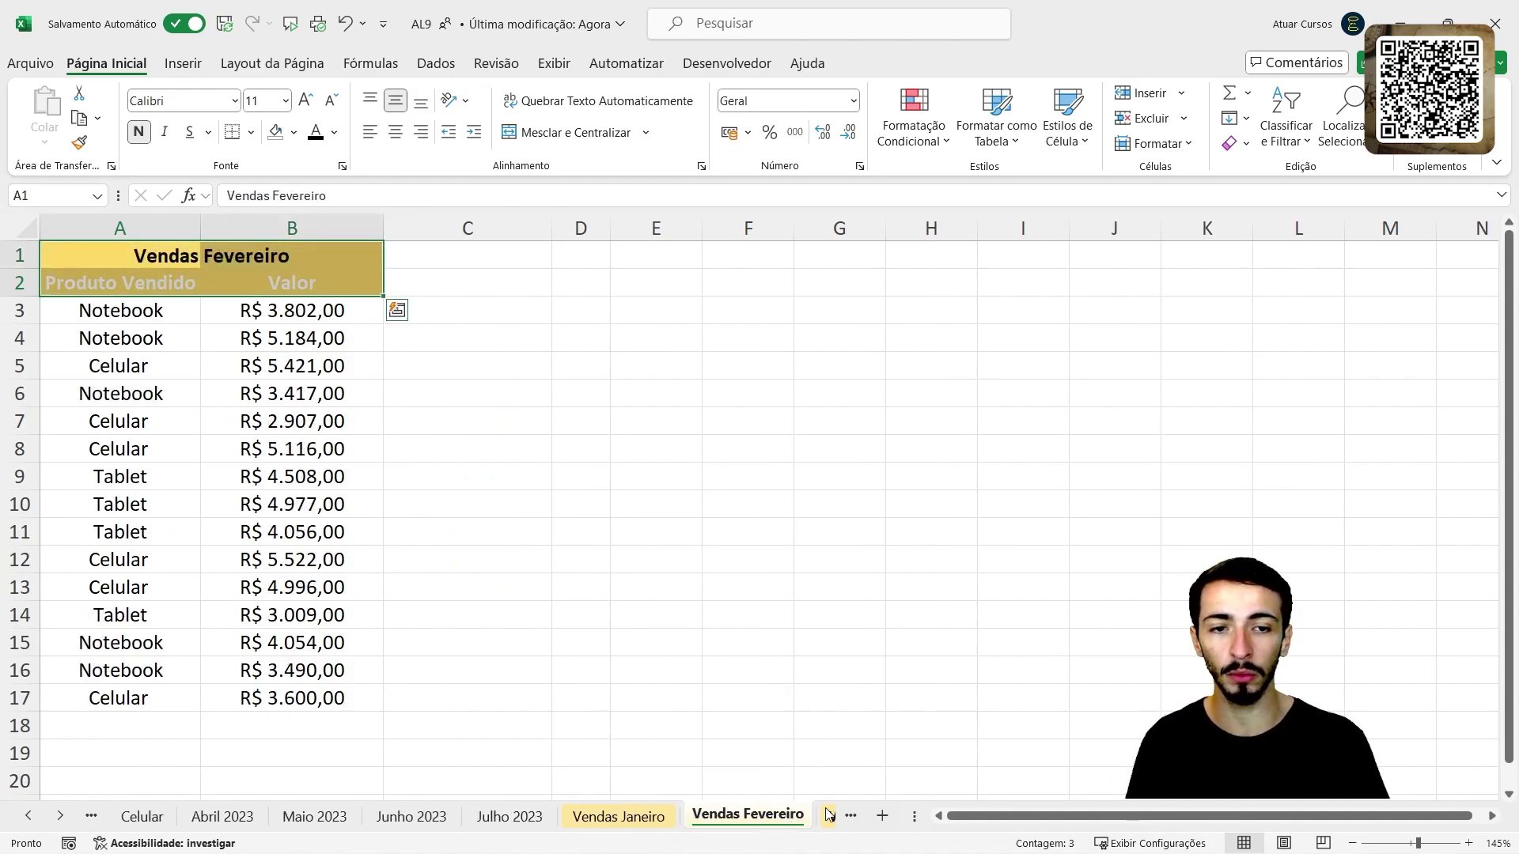
click(799, 818)
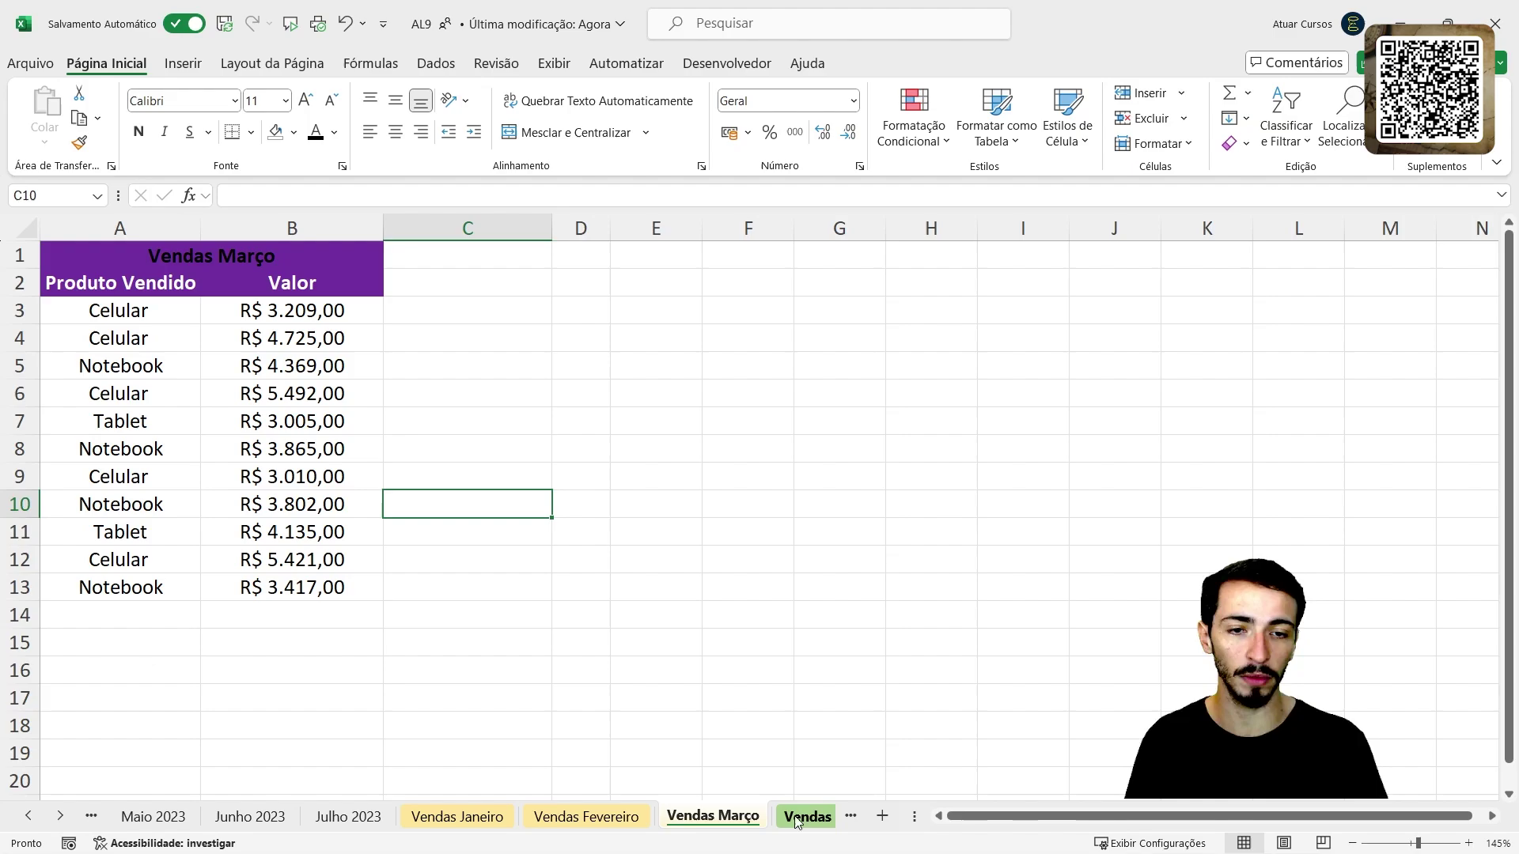
click(472, 821)
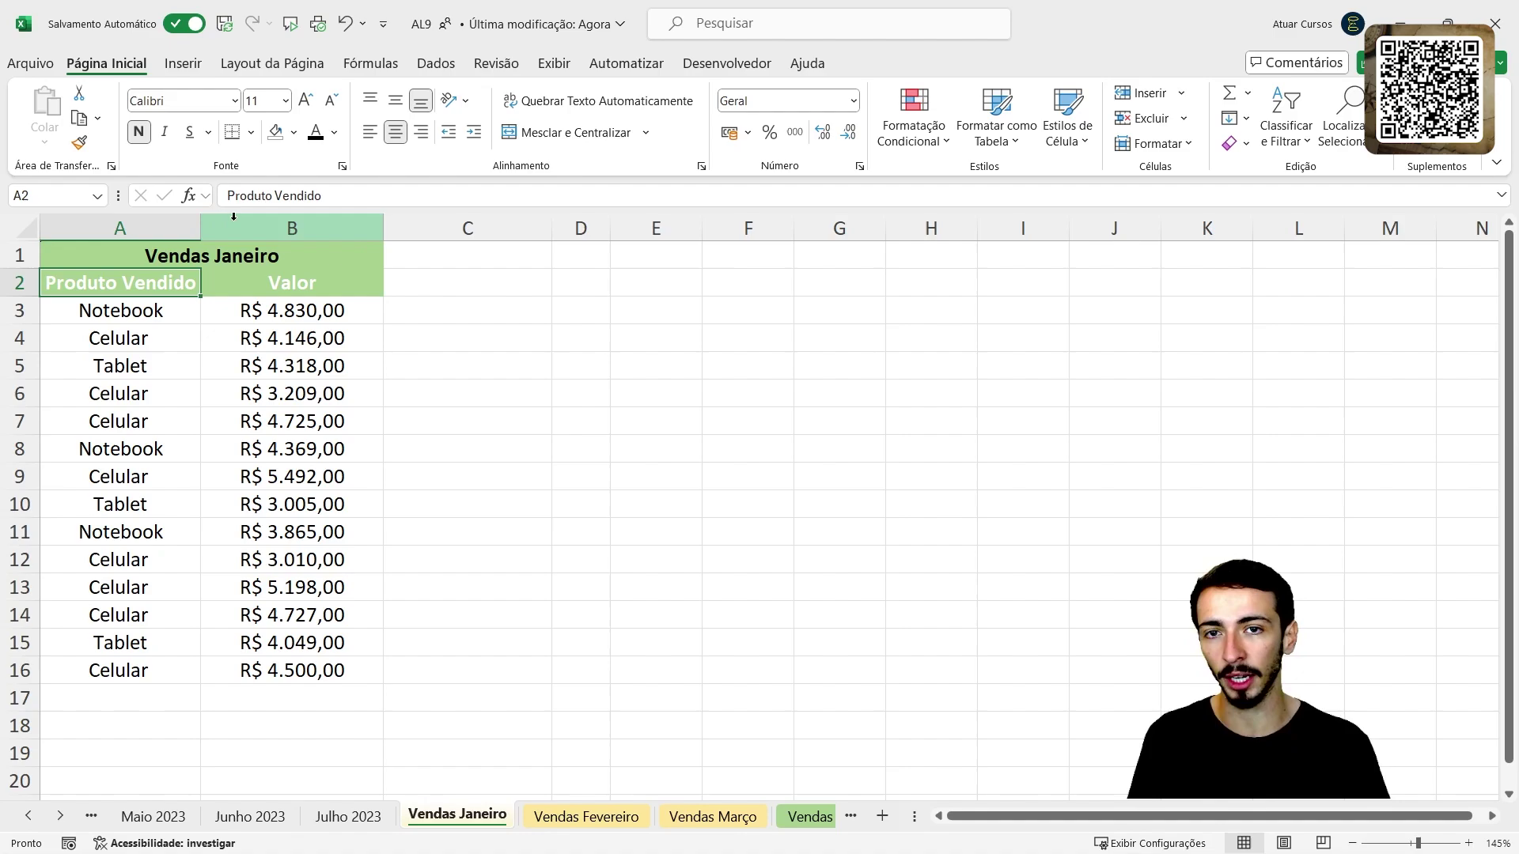
drag(102, 251, 332, 242)
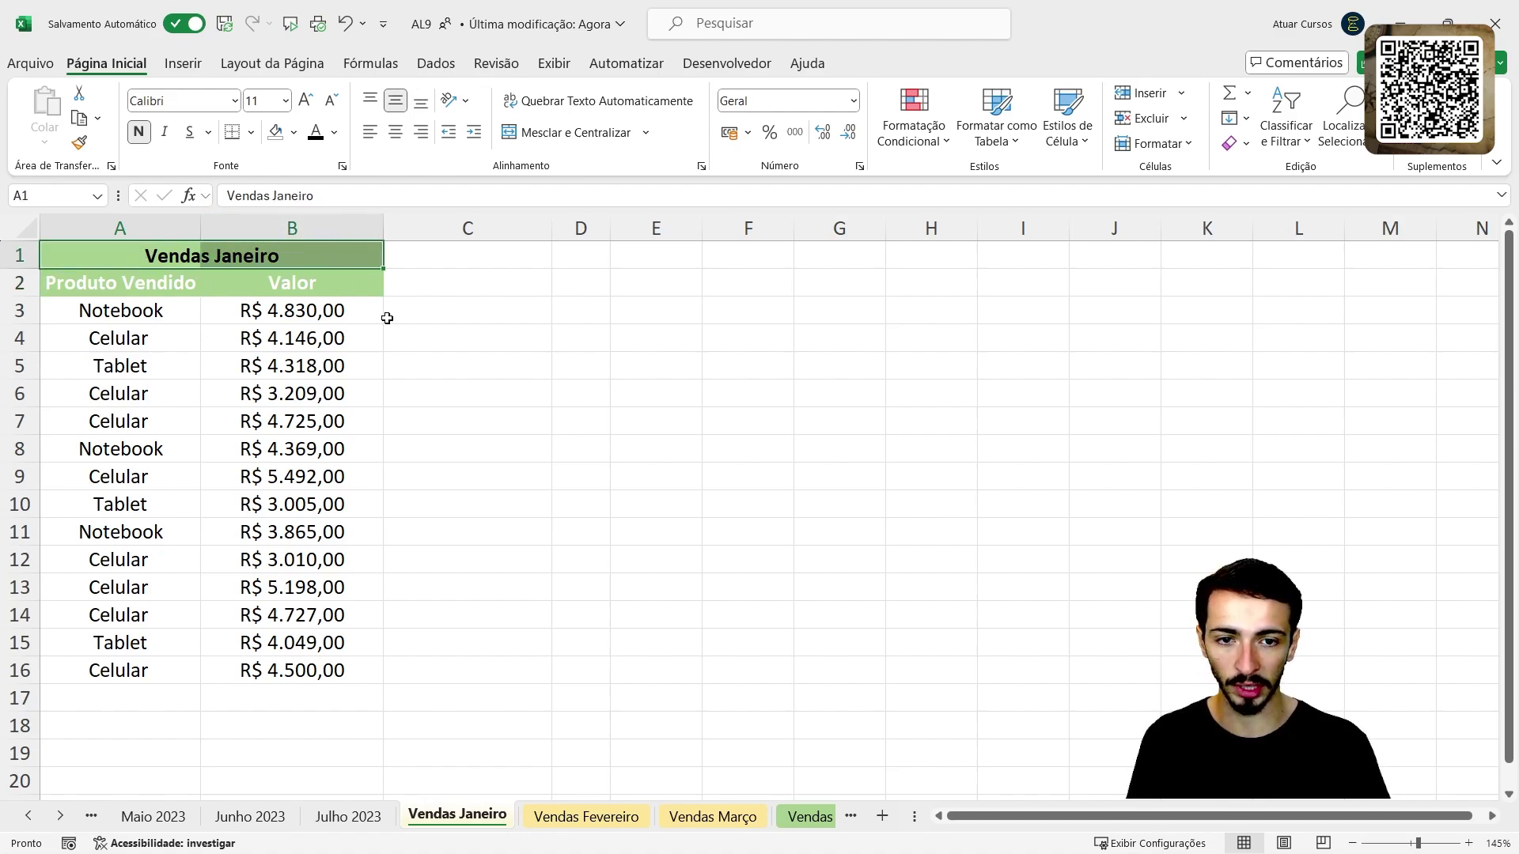
click(601, 815)
click(673, 816)
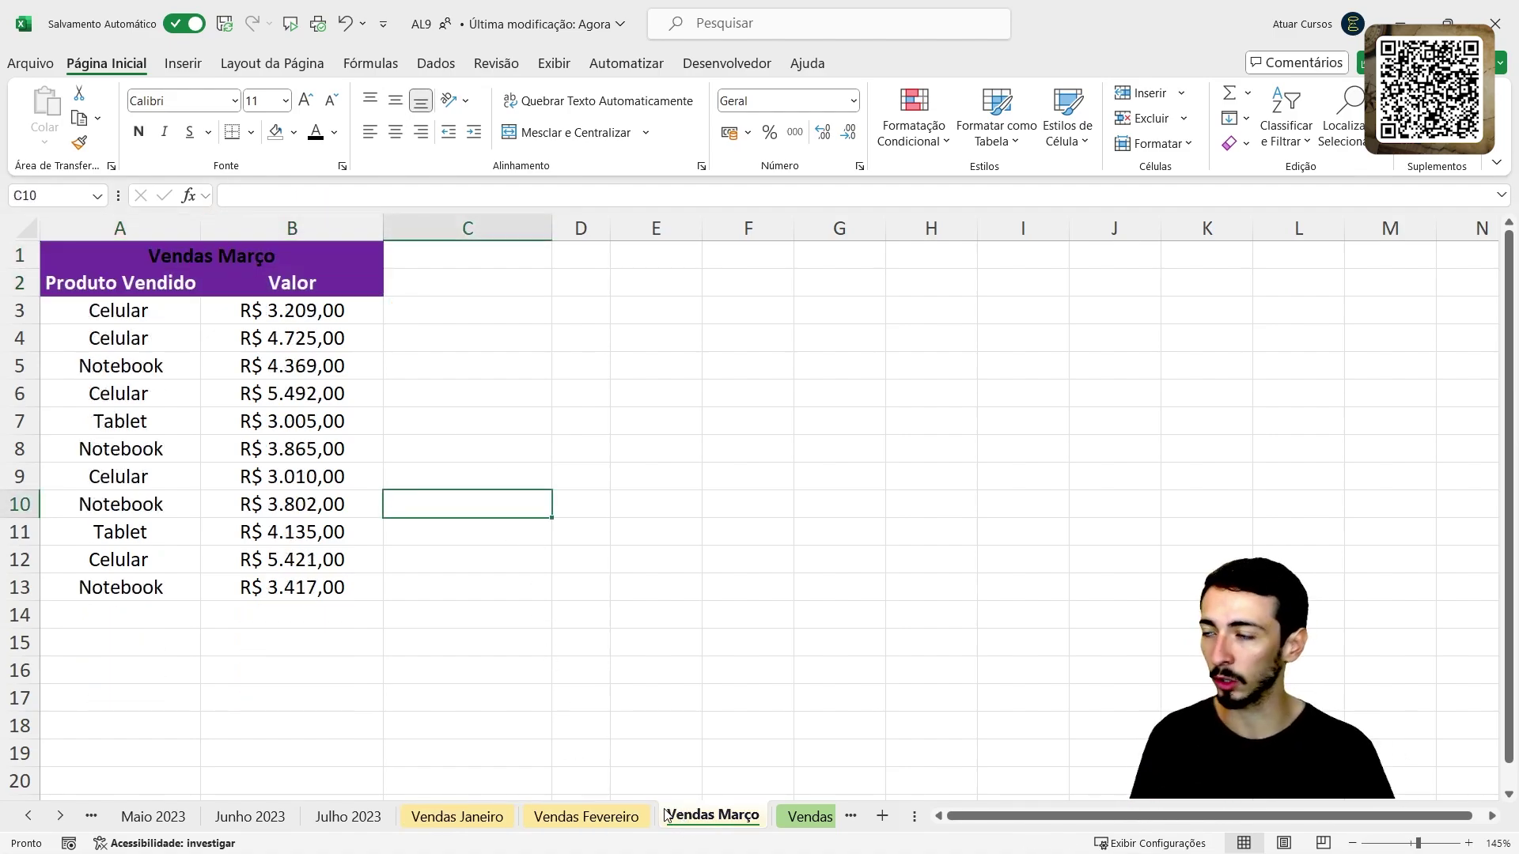
click(466, 816)
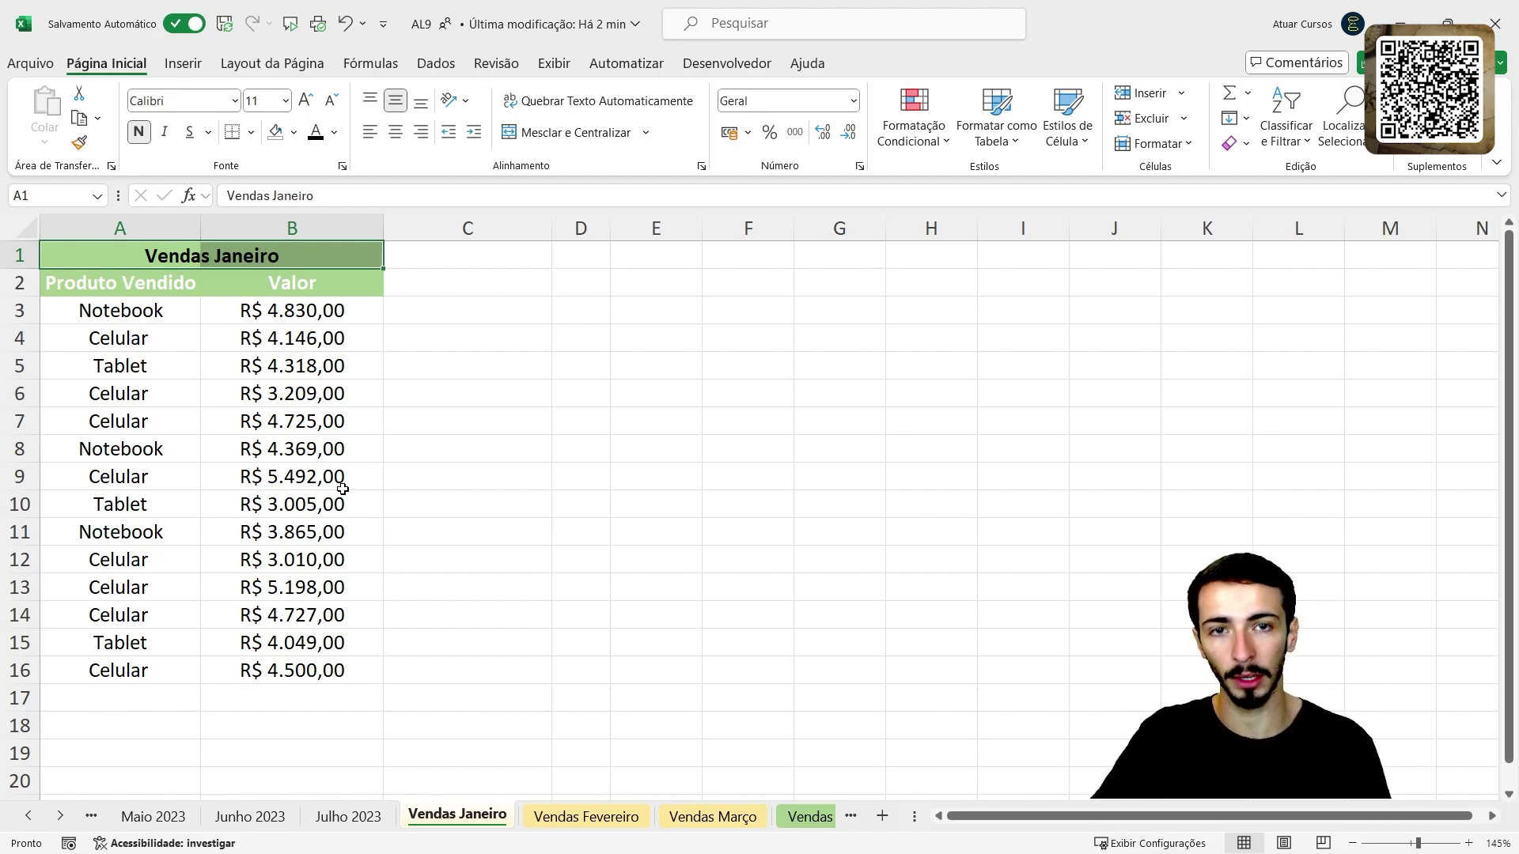
Step: Open the Vendas 1Tri Gabarito sheet and examine the Mês, Produto Vendido and Valor columns of its combined table
scroll(279, 815, down, 2)
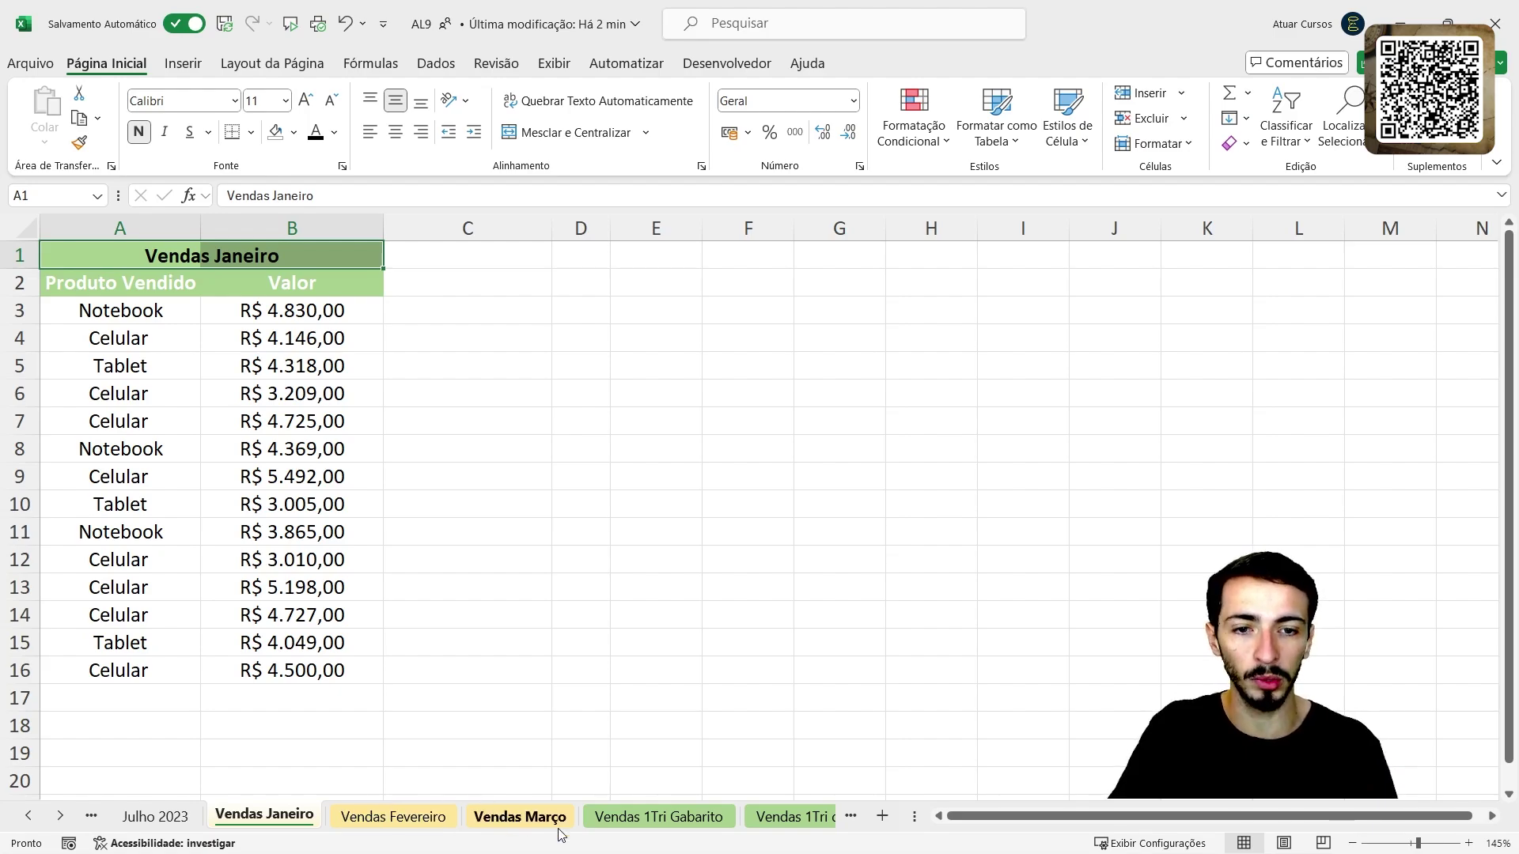
click(668, 819)
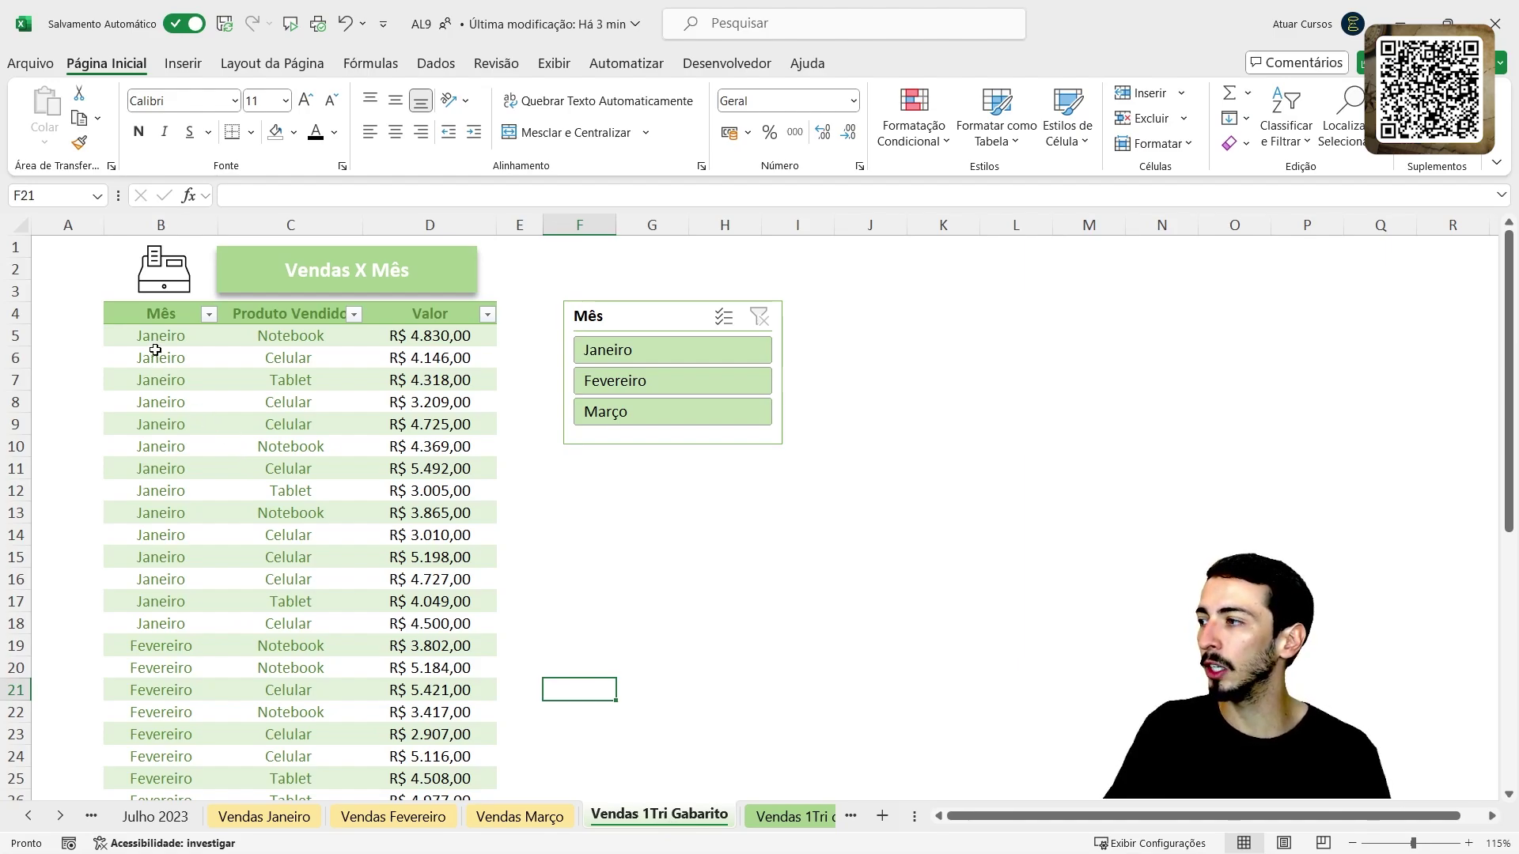
drag(138, 317, 180, 447)
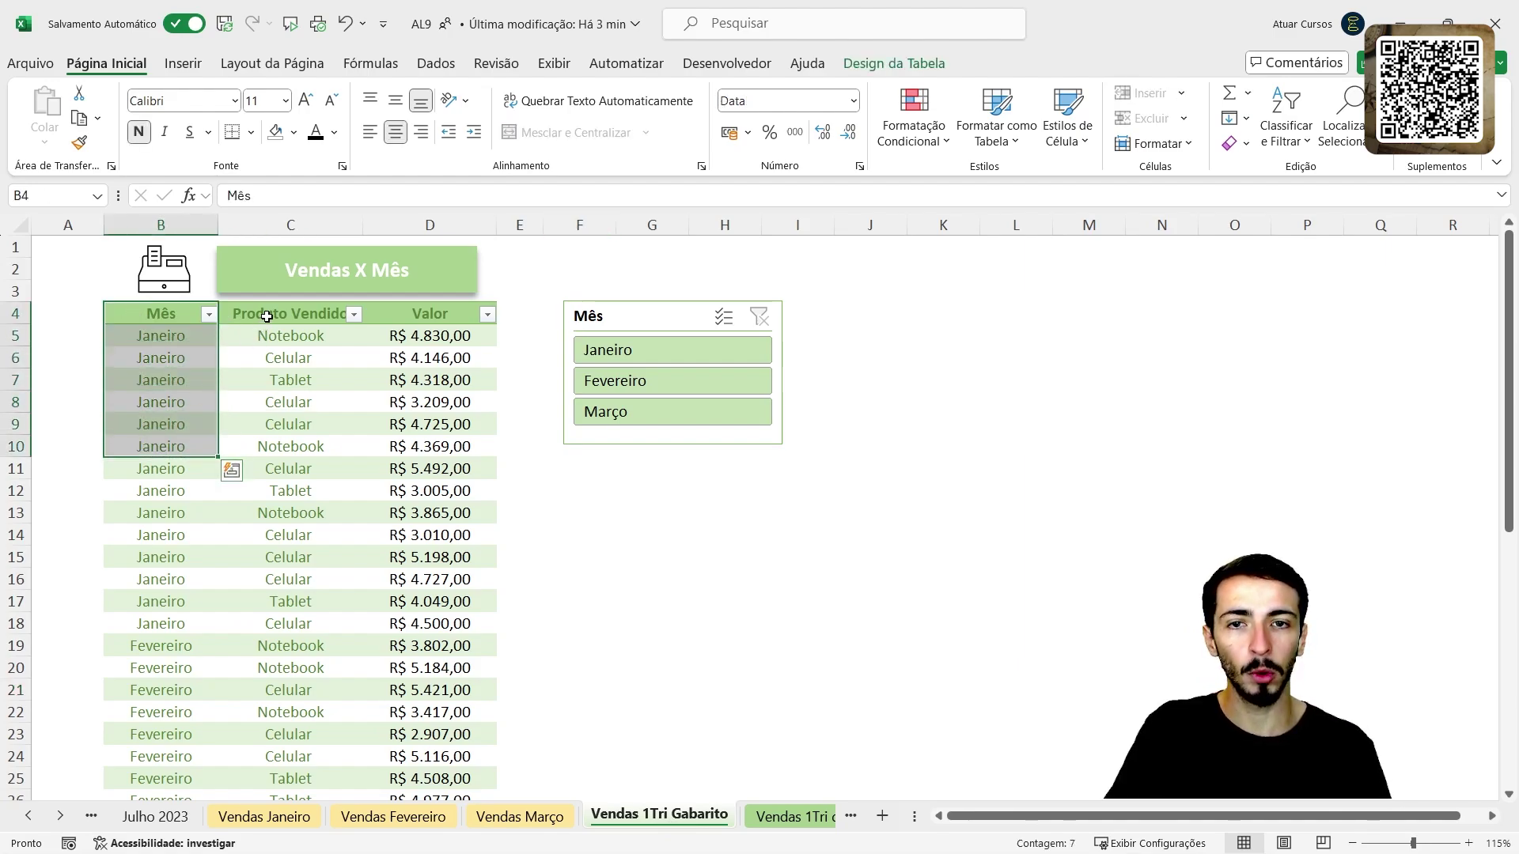
drag(267, 316, 289, 514)
drag(457, 315, 440, 519)
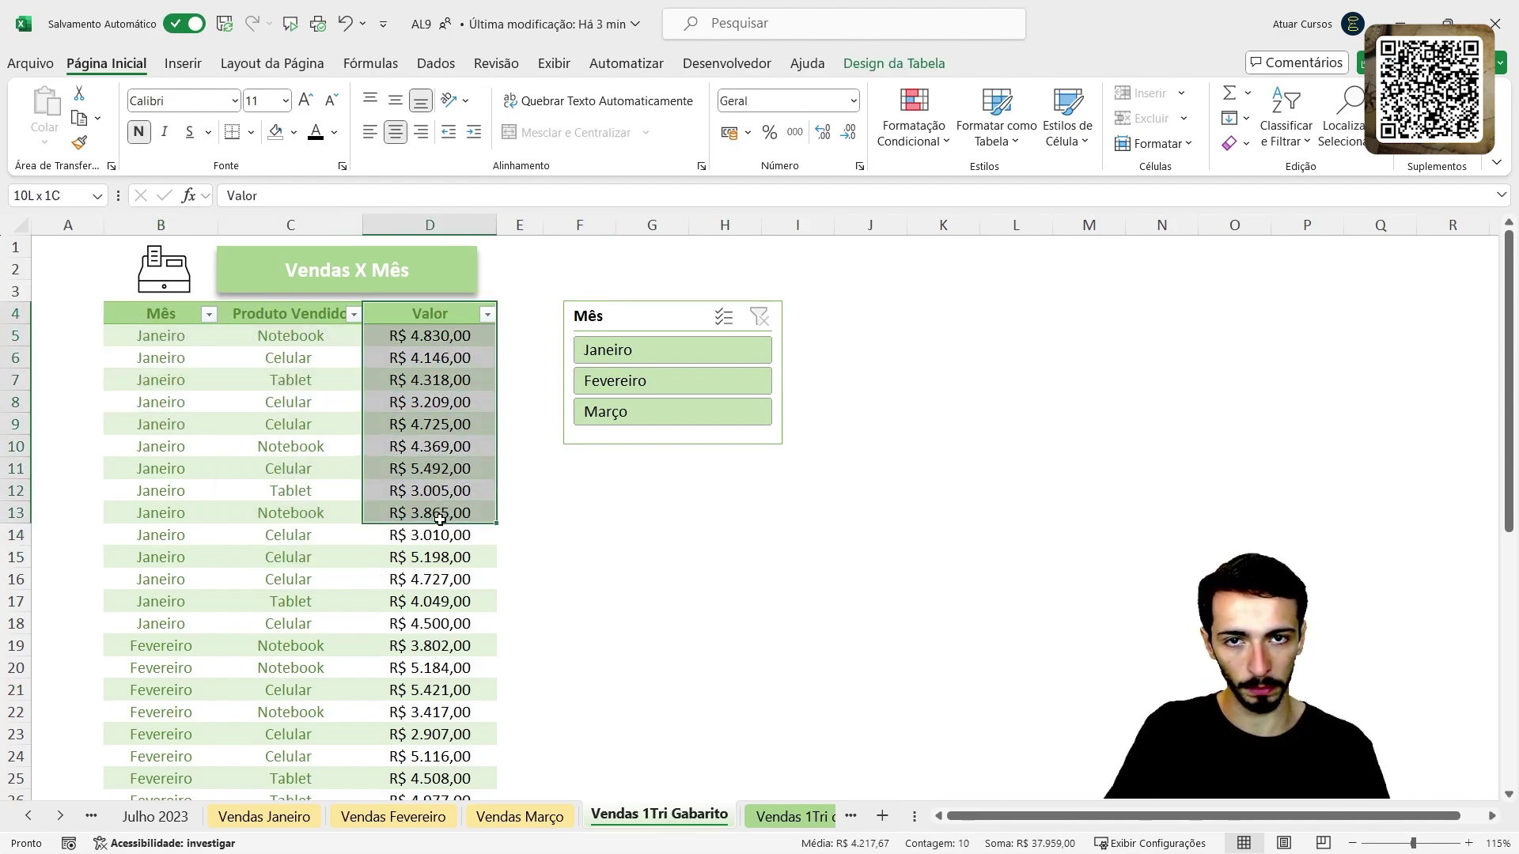
click(175, 382)
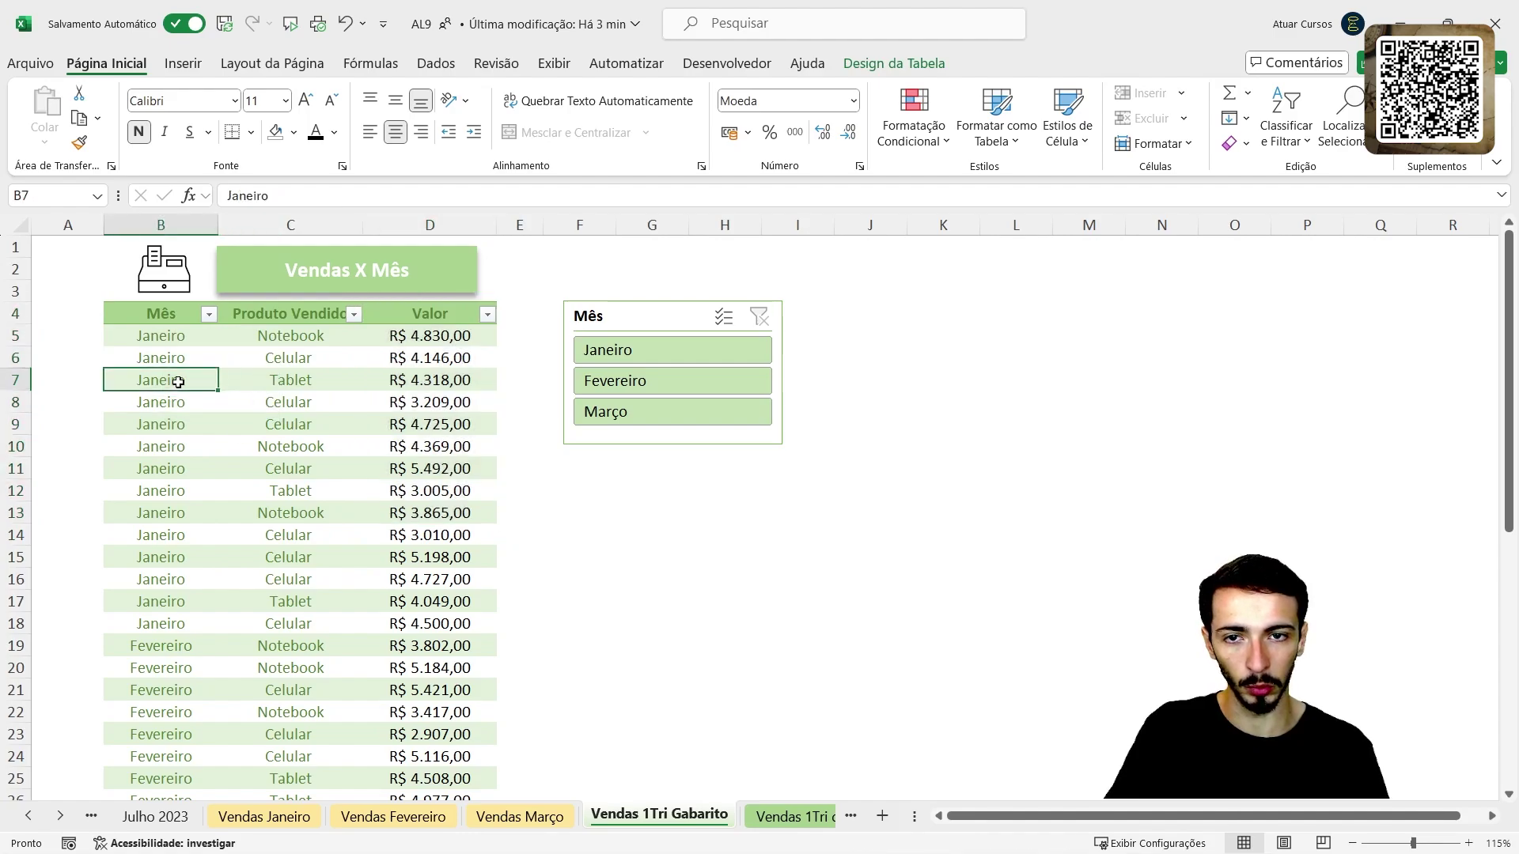
Step: Read the first four Janeiro records of the Vendas X Mês table row by row, across month, product and value
click(174, 334)
click(265, 335)
click(418, 336)
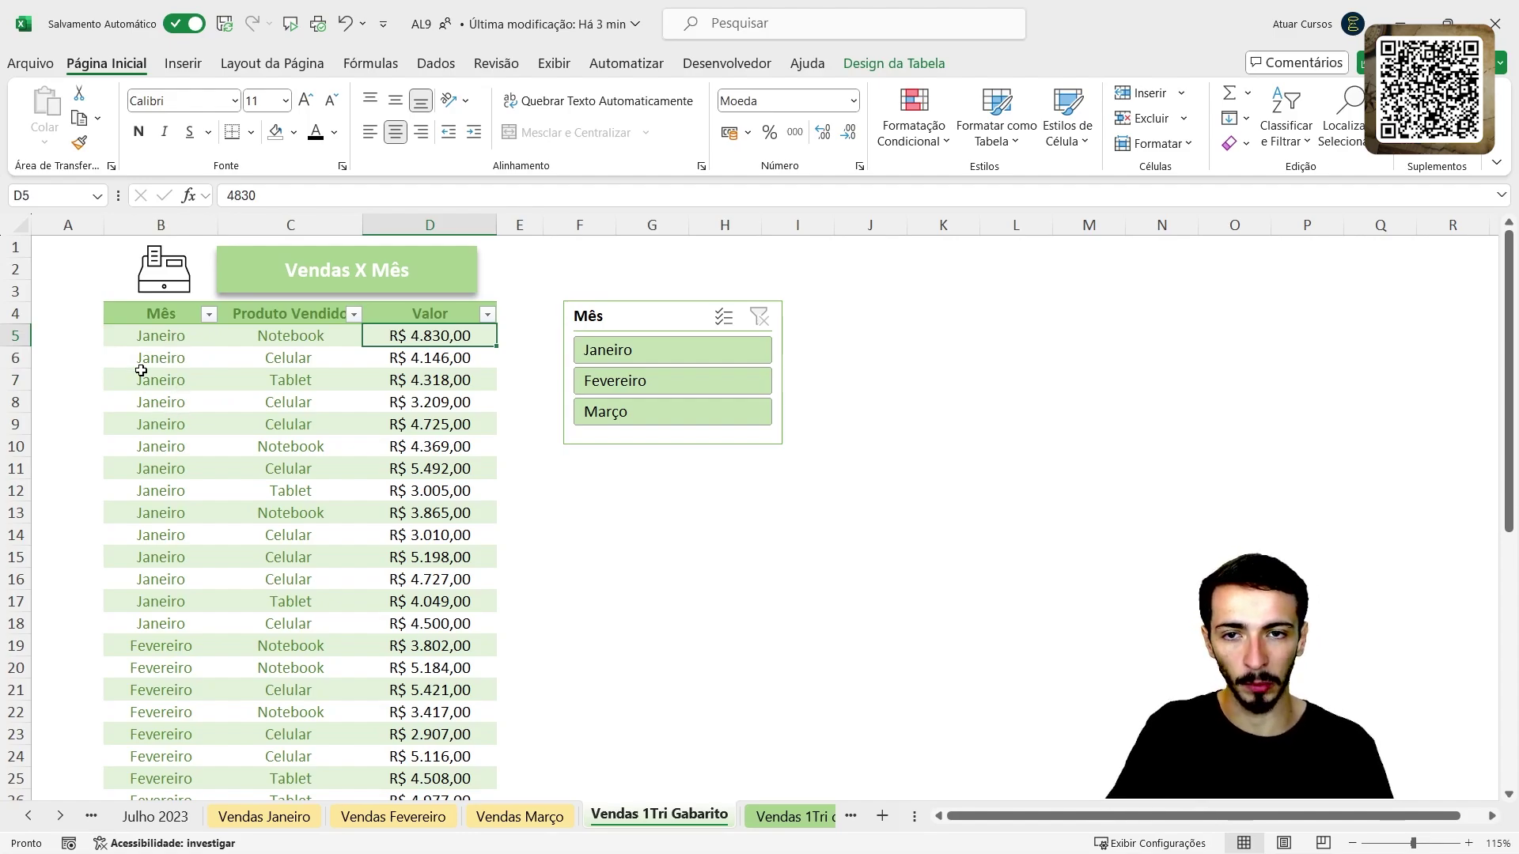
click(162, 337)
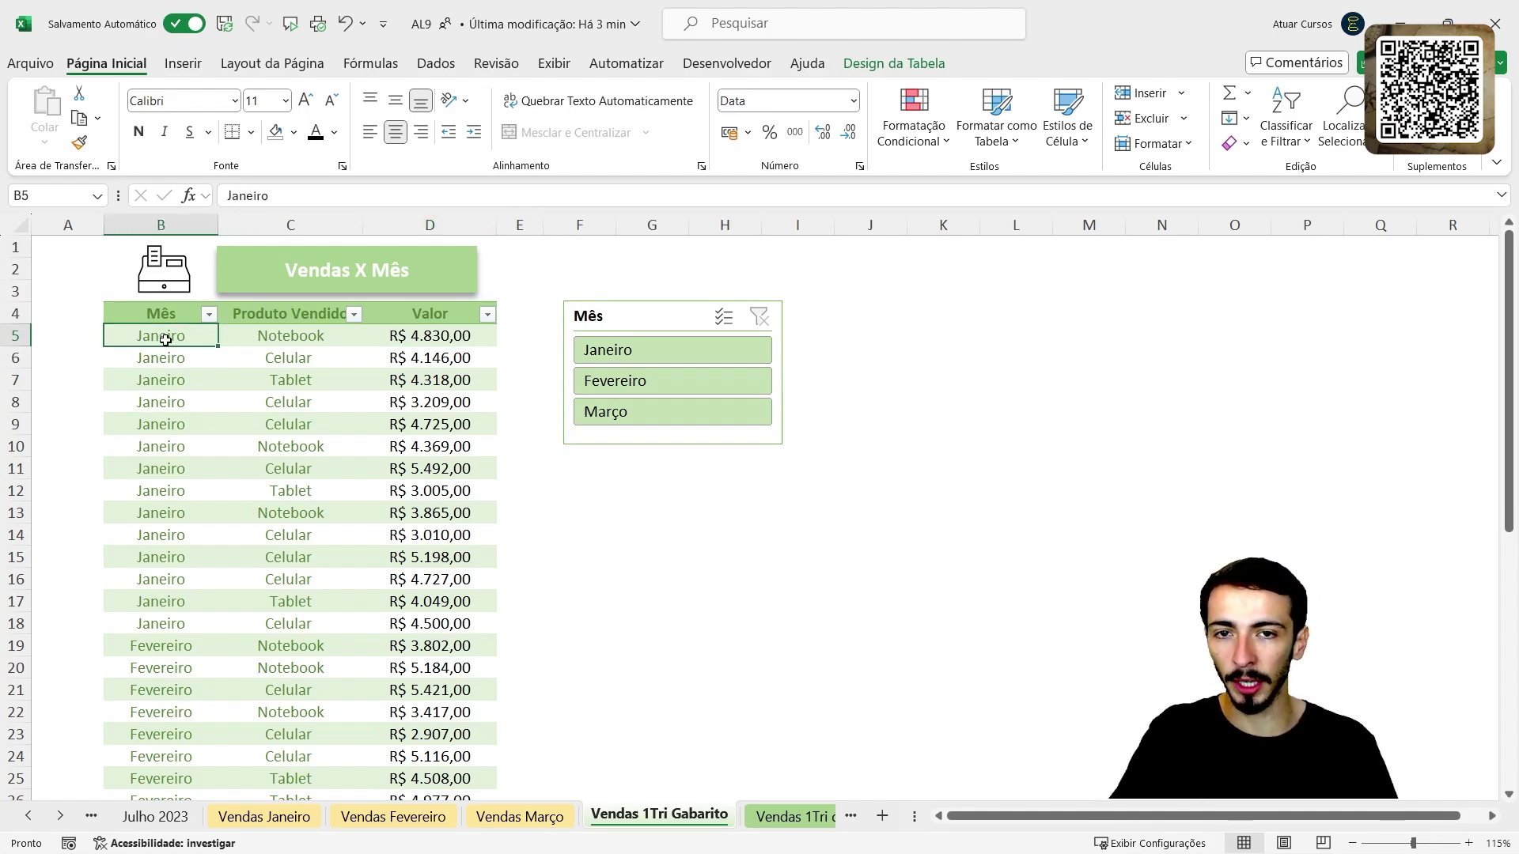
click(300, 341)
click(428, 348)
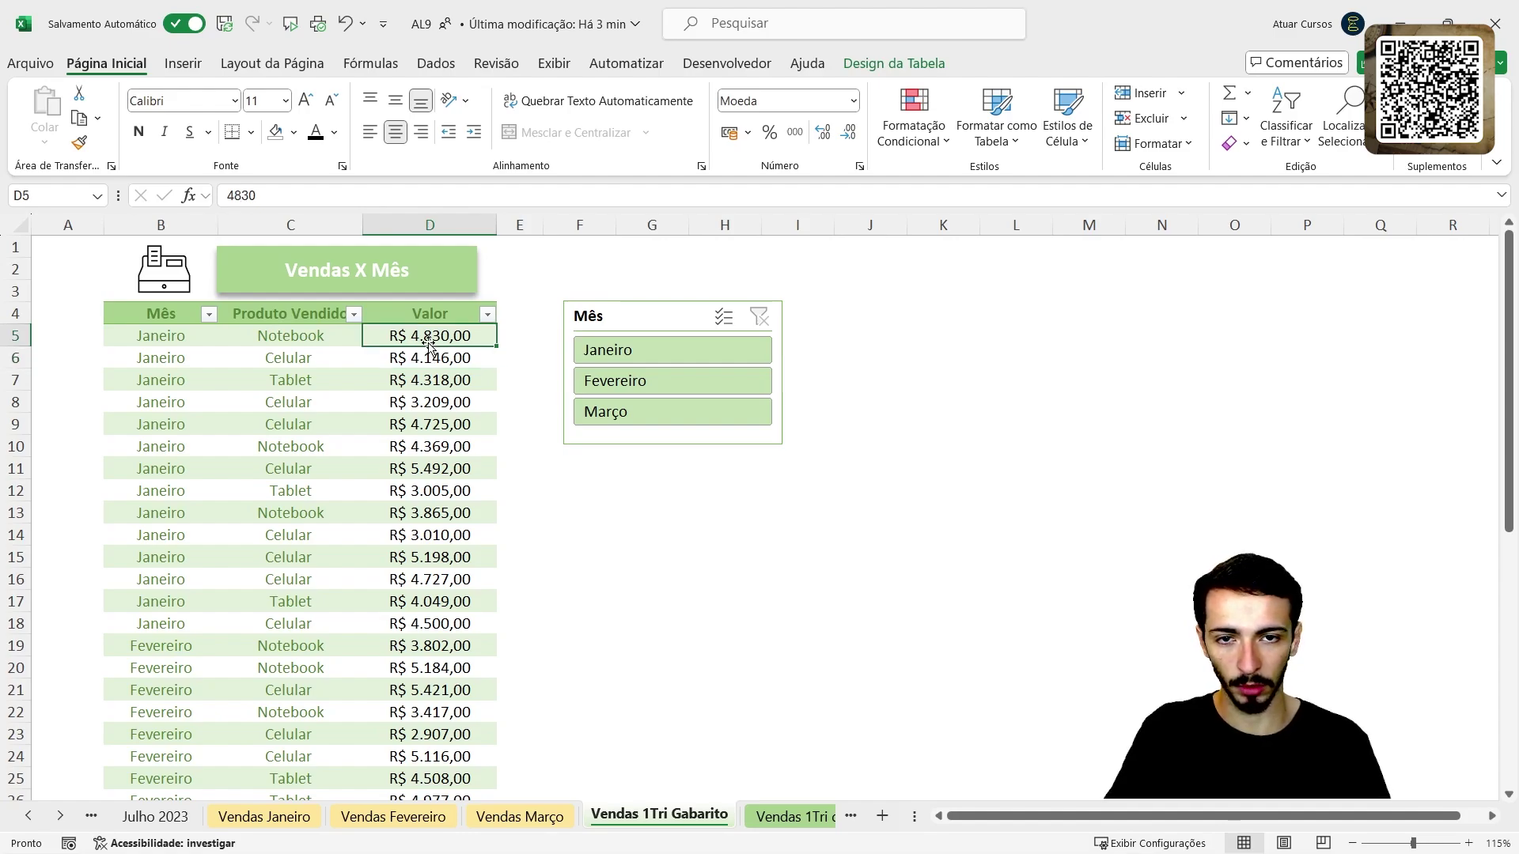
click(142, 360)
click(311, 358)
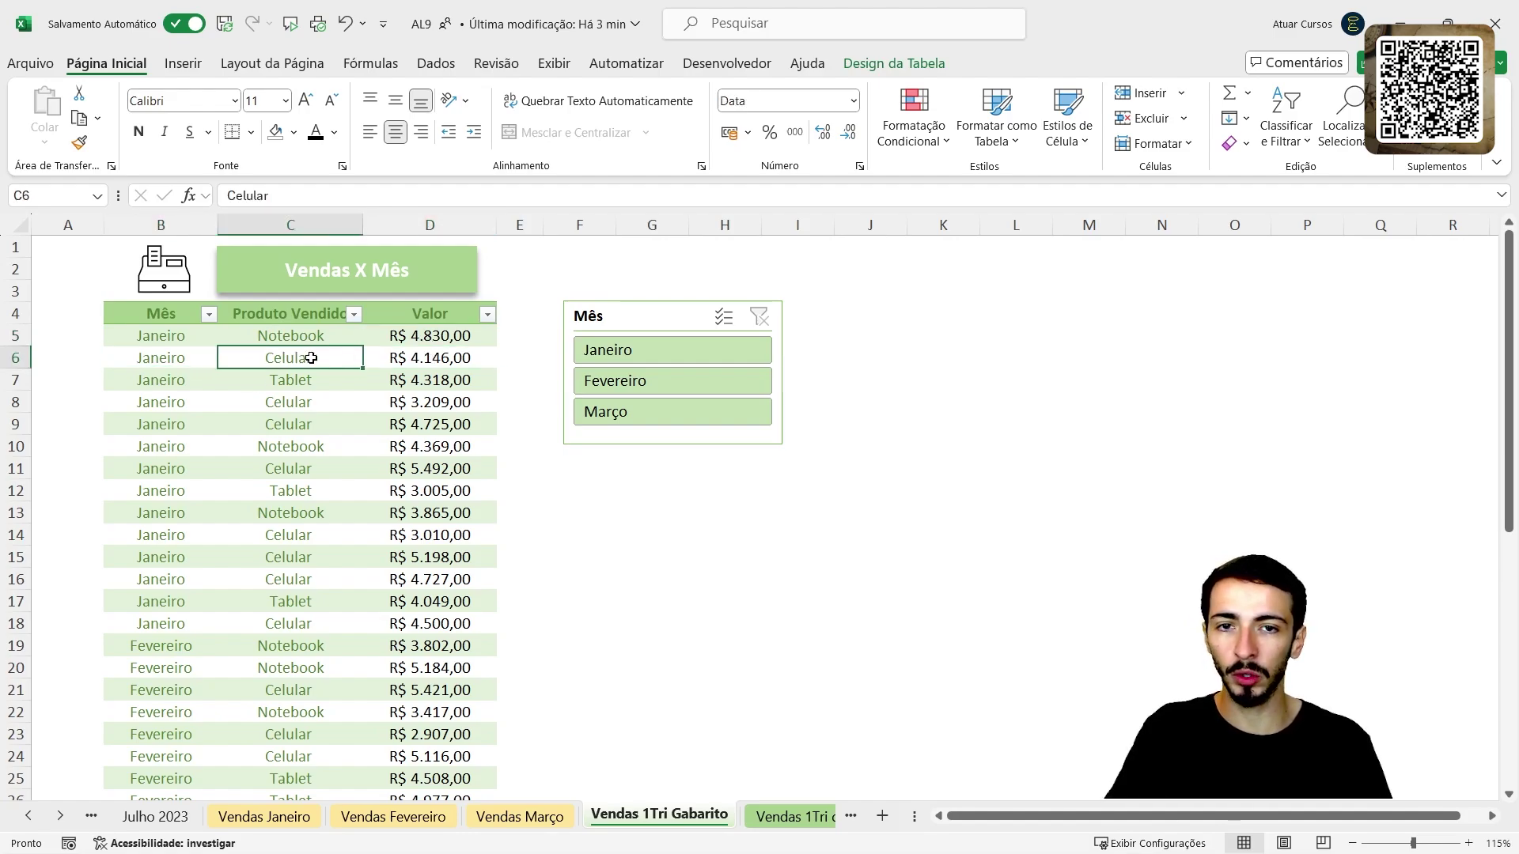
click(409, 361)
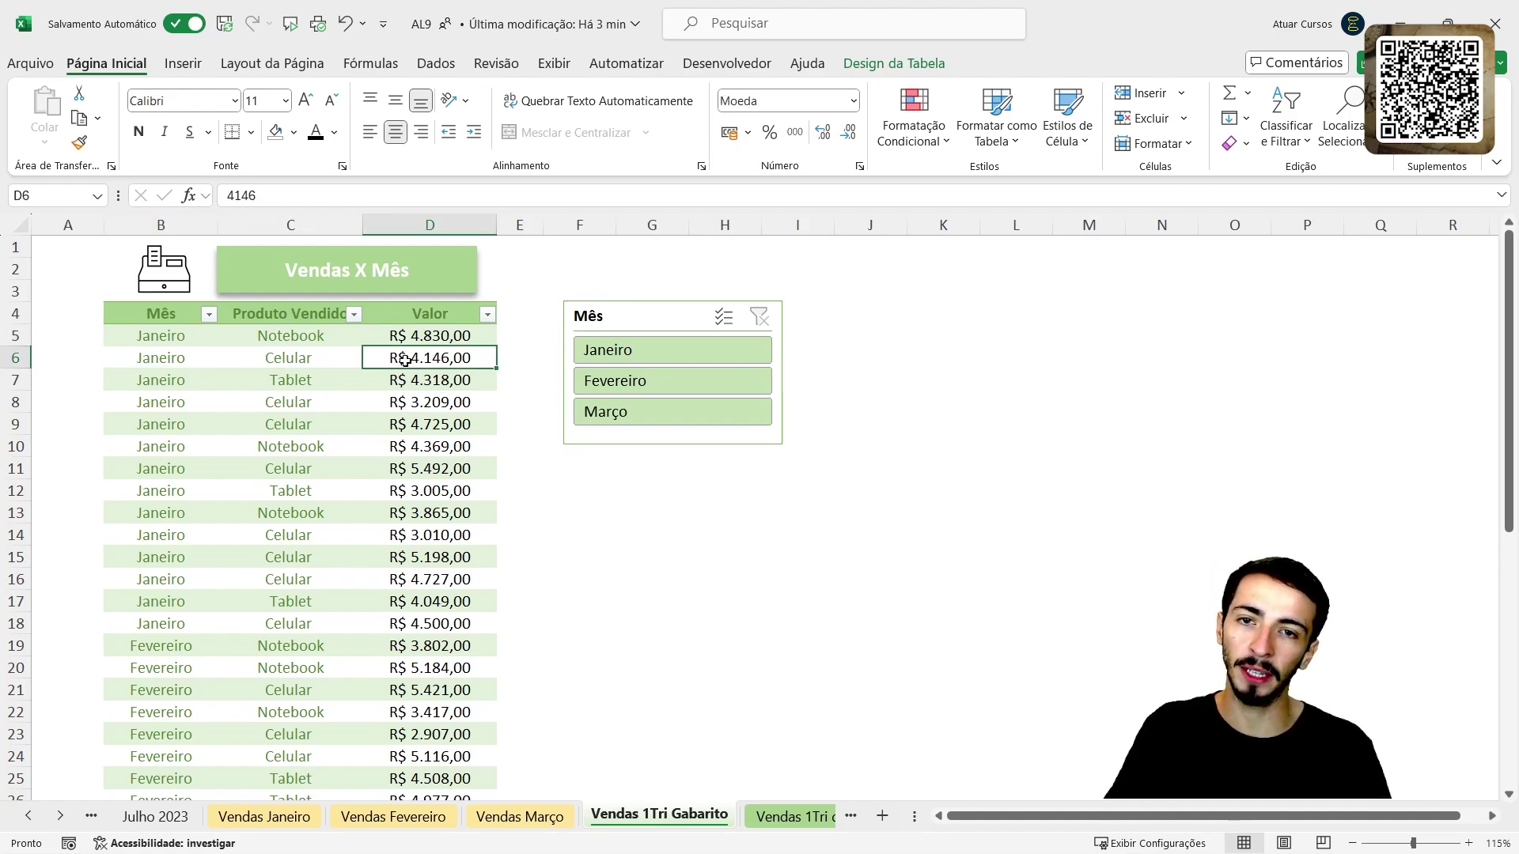
click(163, 384)
click(310, 379)
click(420, 379)
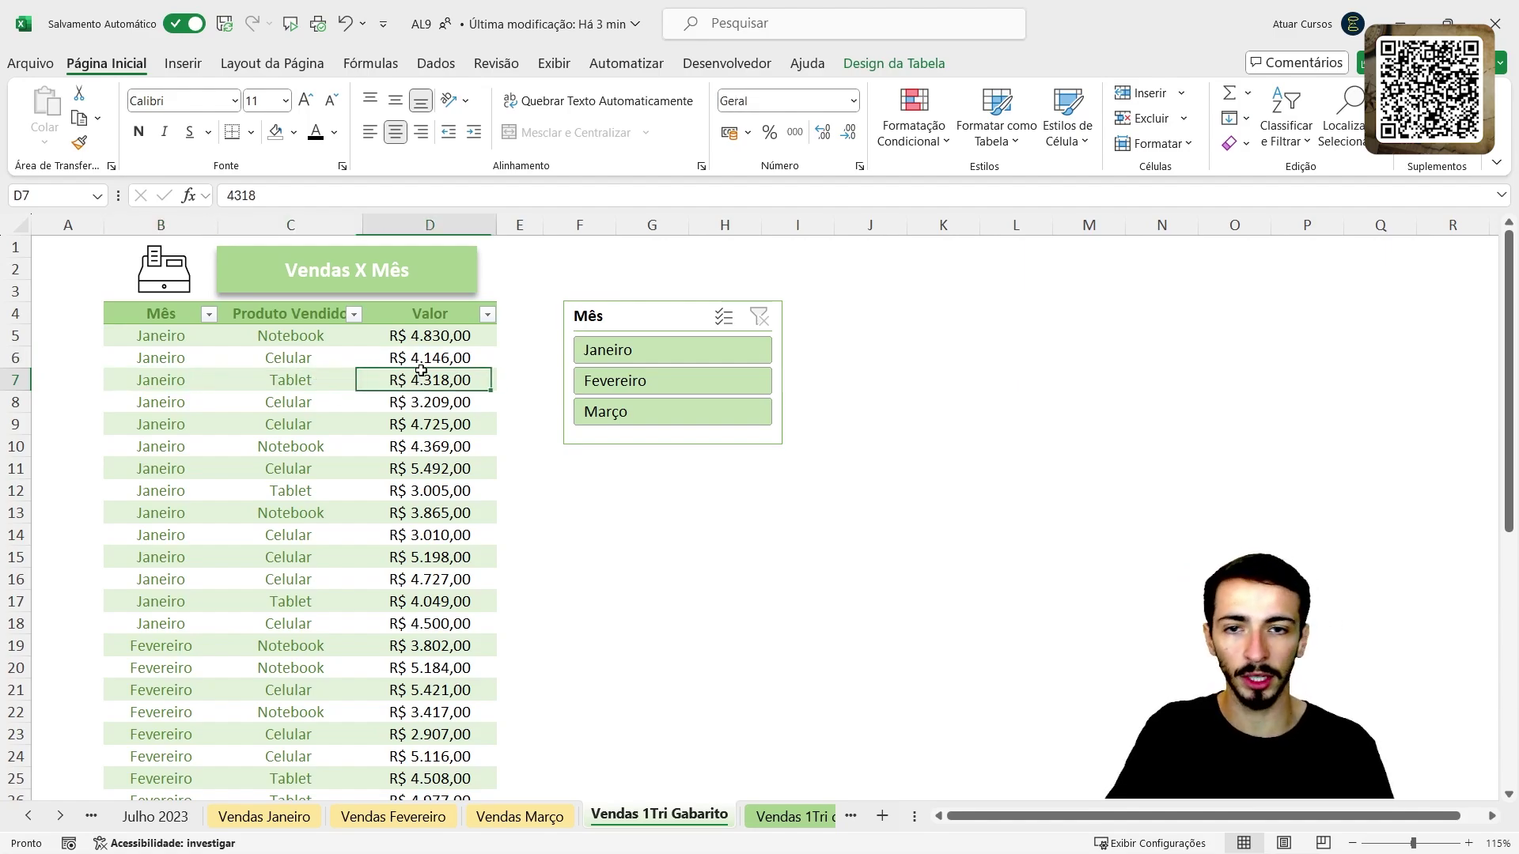
click(177, 406)
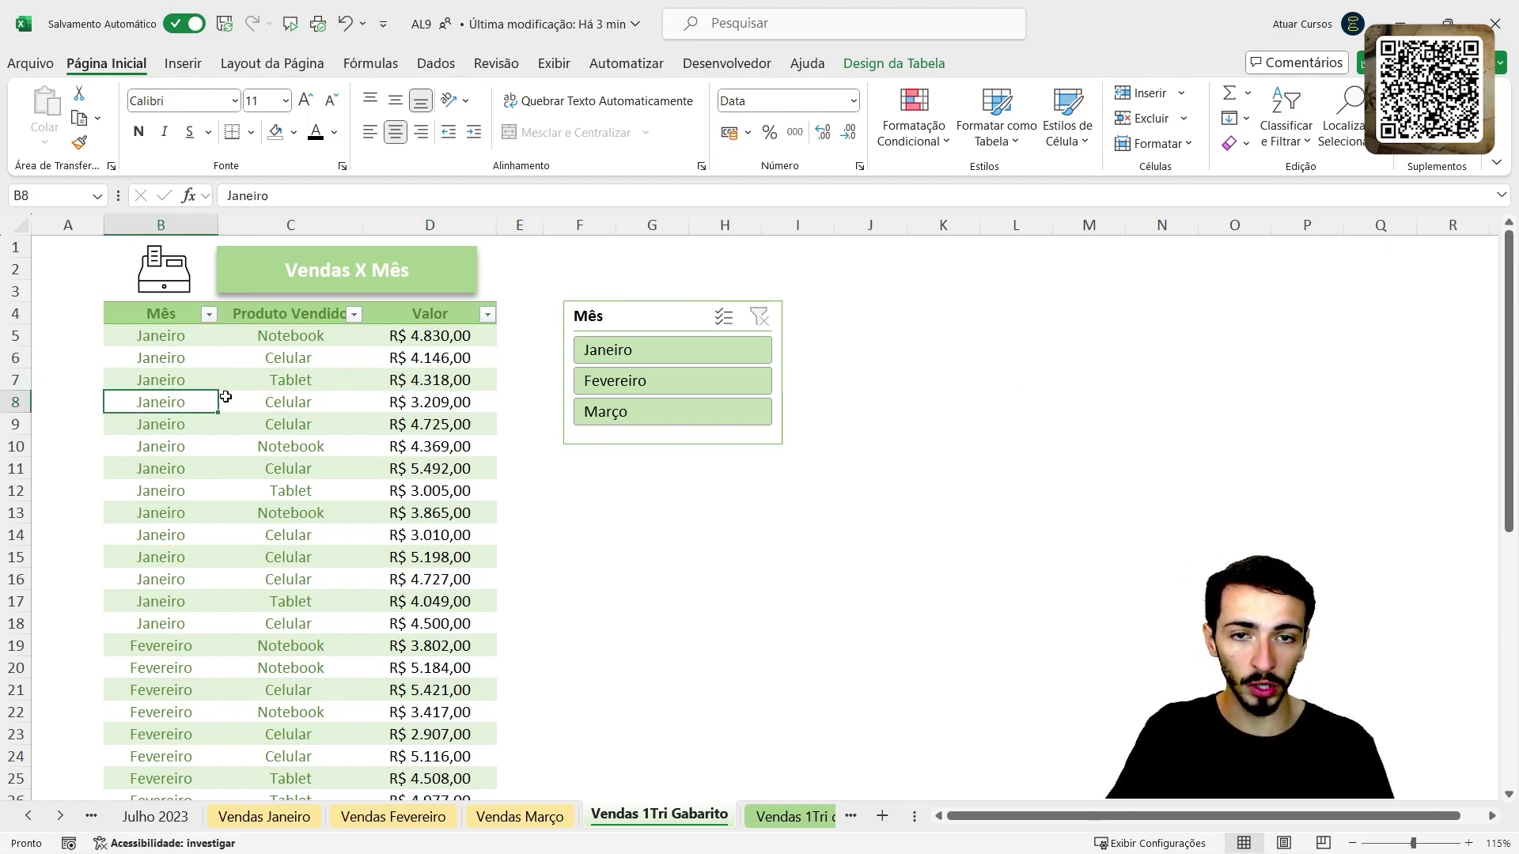
click(274, 411)
click(412, 406)
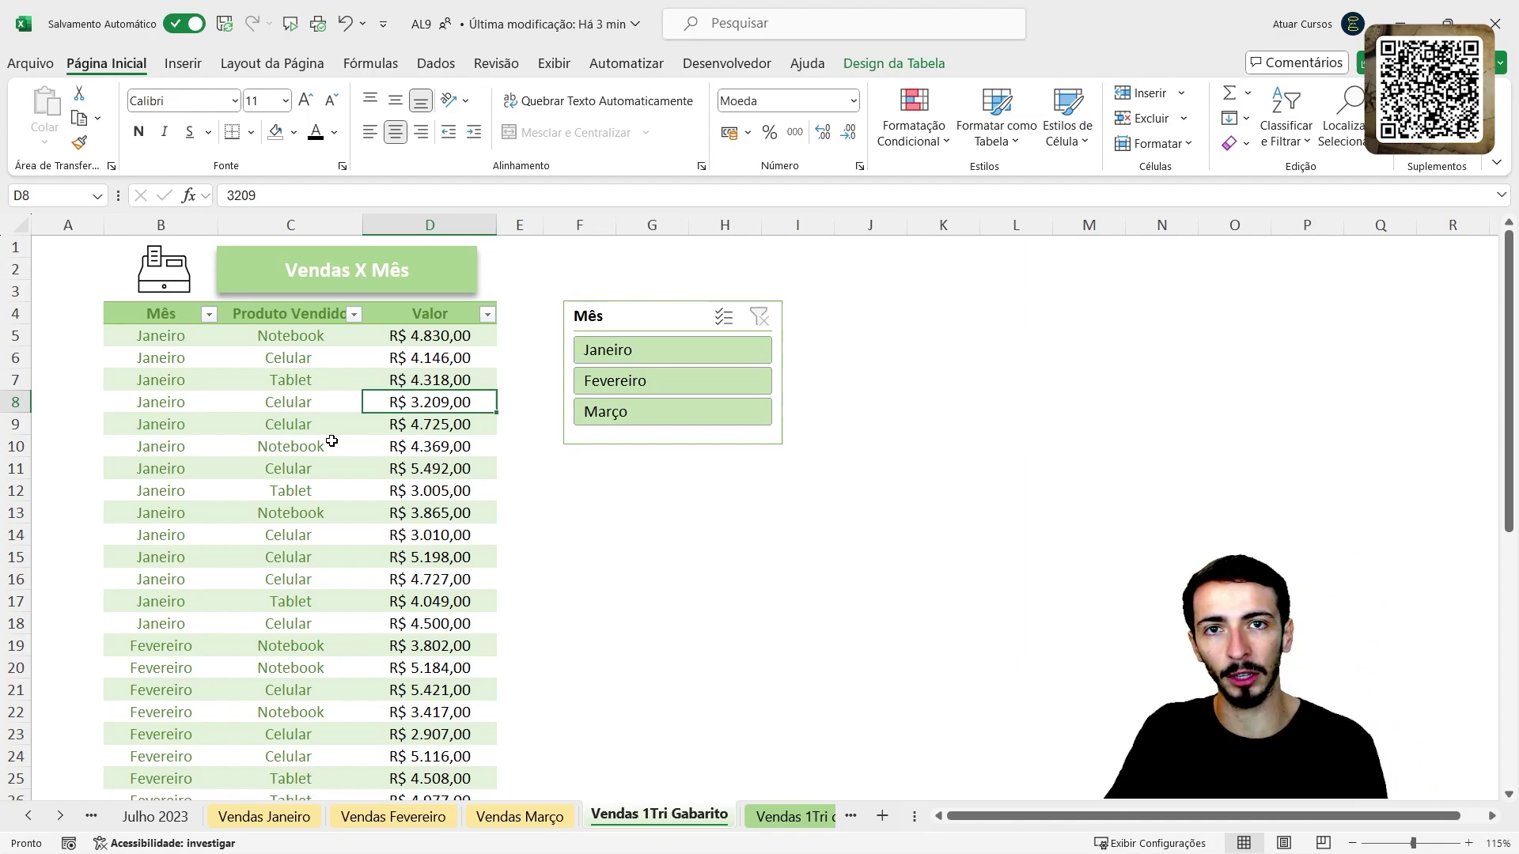
Step: Examine how each header of the Vendas X Mês table relates to the data beneath it, from Janeiro down to the Março records
click(123, 313)
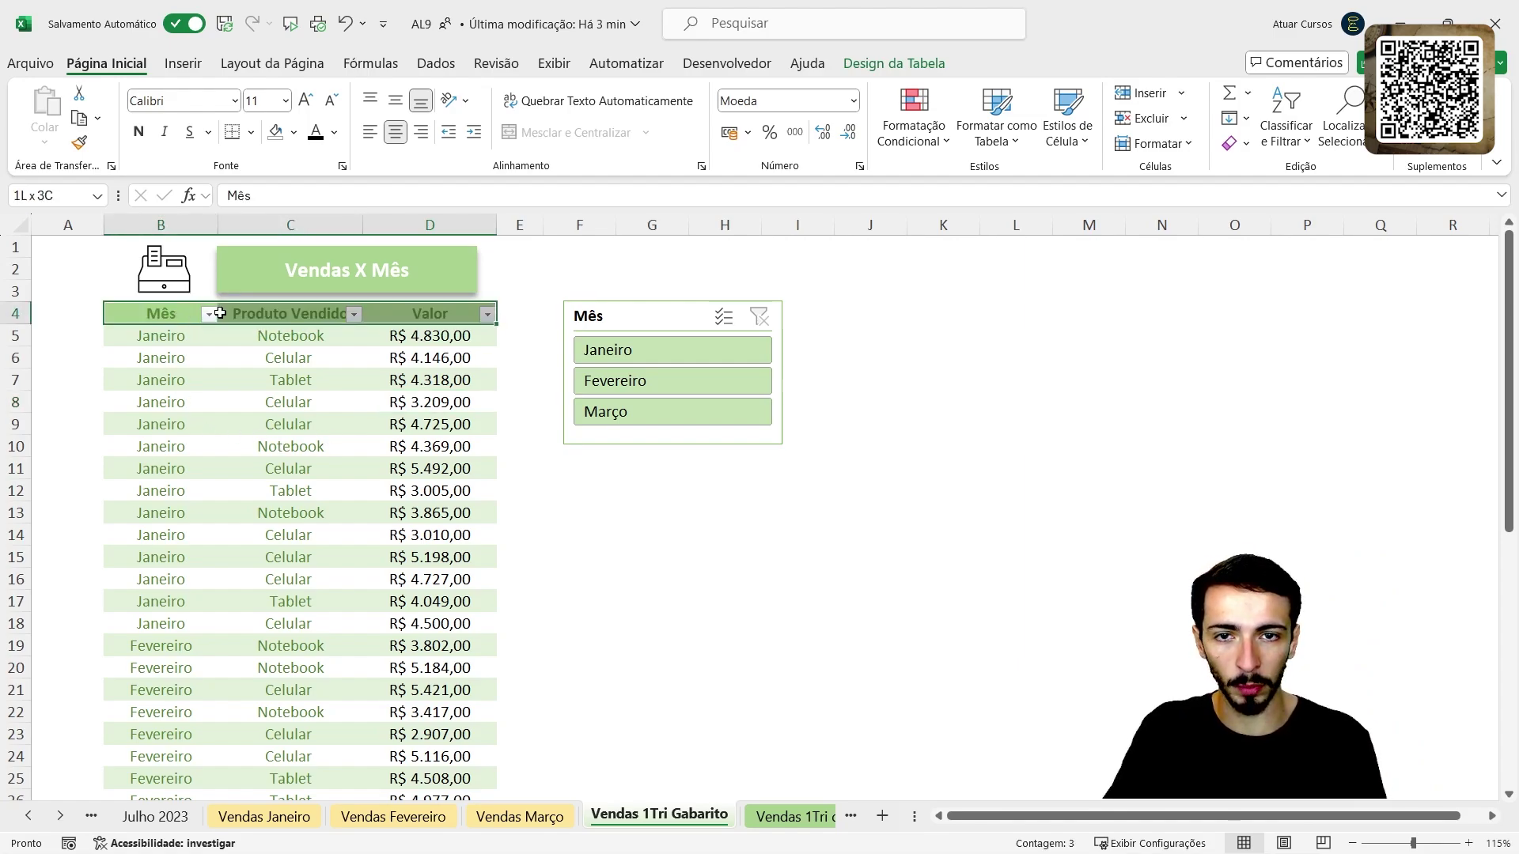
drag(162, 331, 185, 787)
click(149, 310)
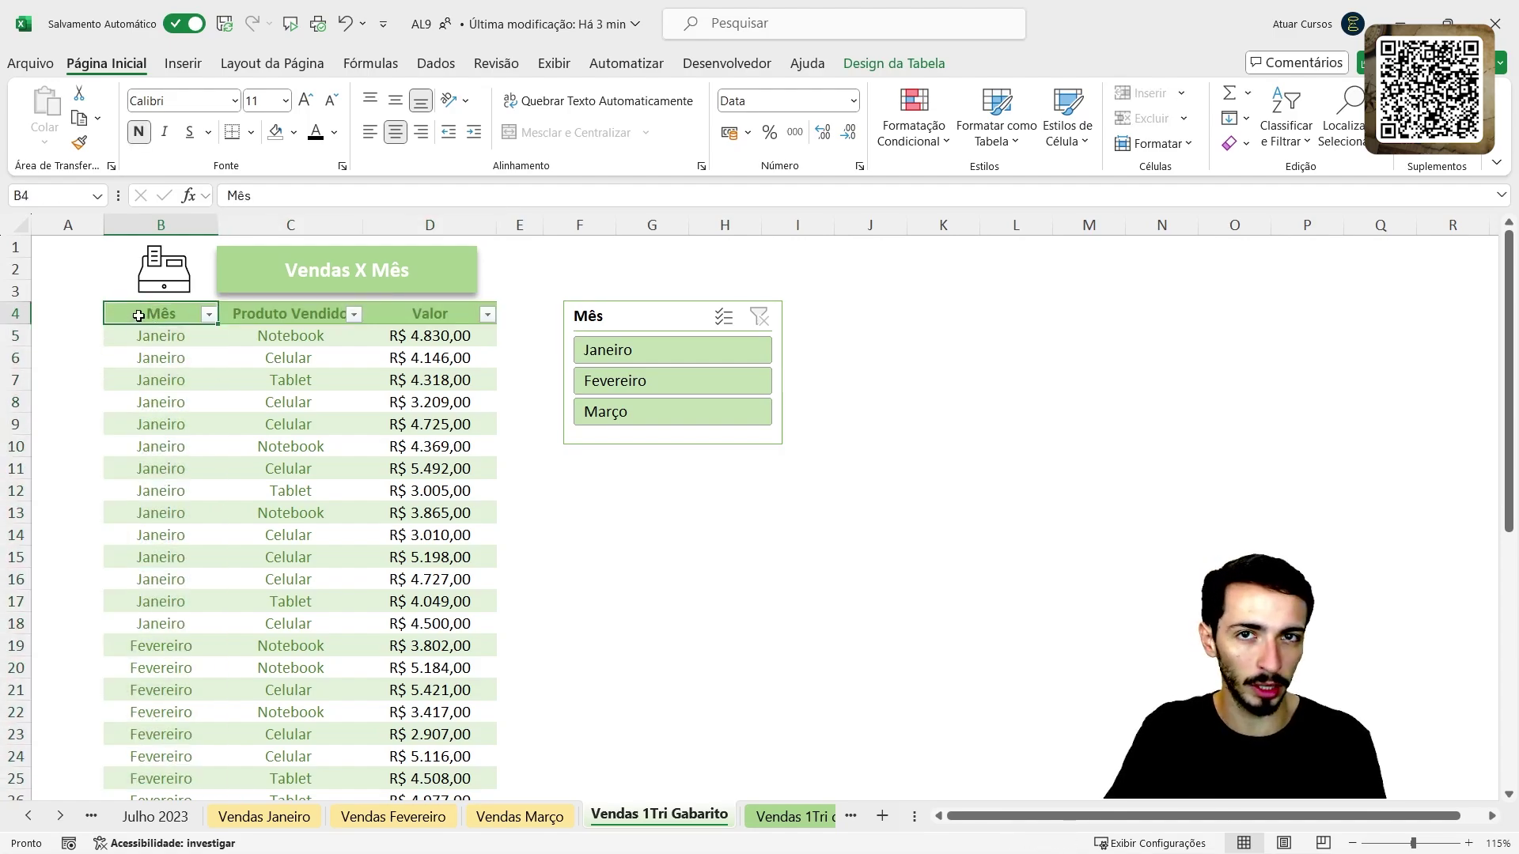
drag(154, 338, 143, 668)
click(257, 304)
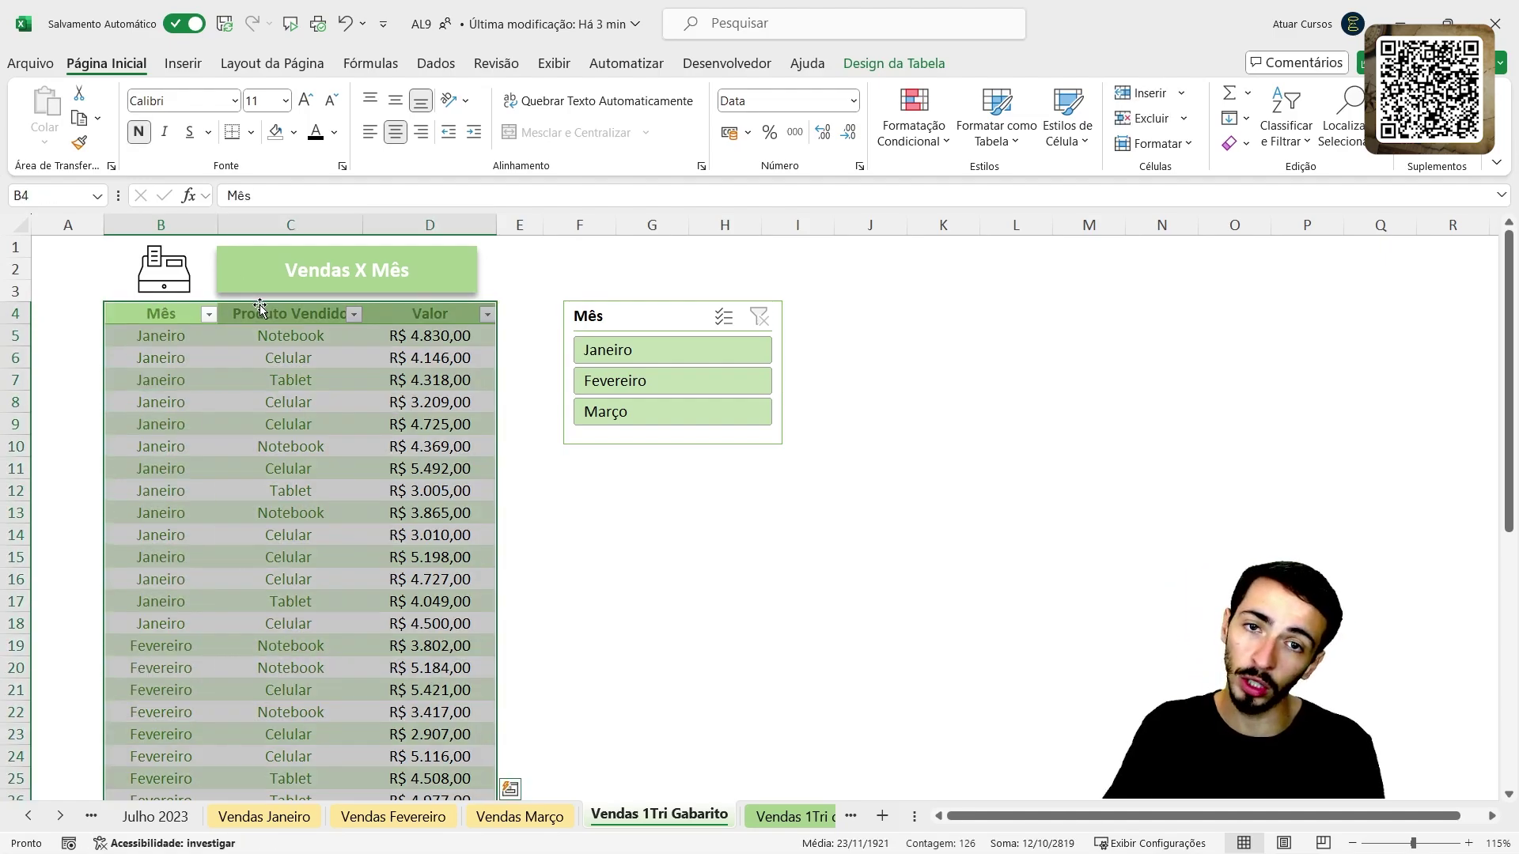
click(264, 318)
drag(274, 342, 269, 604)
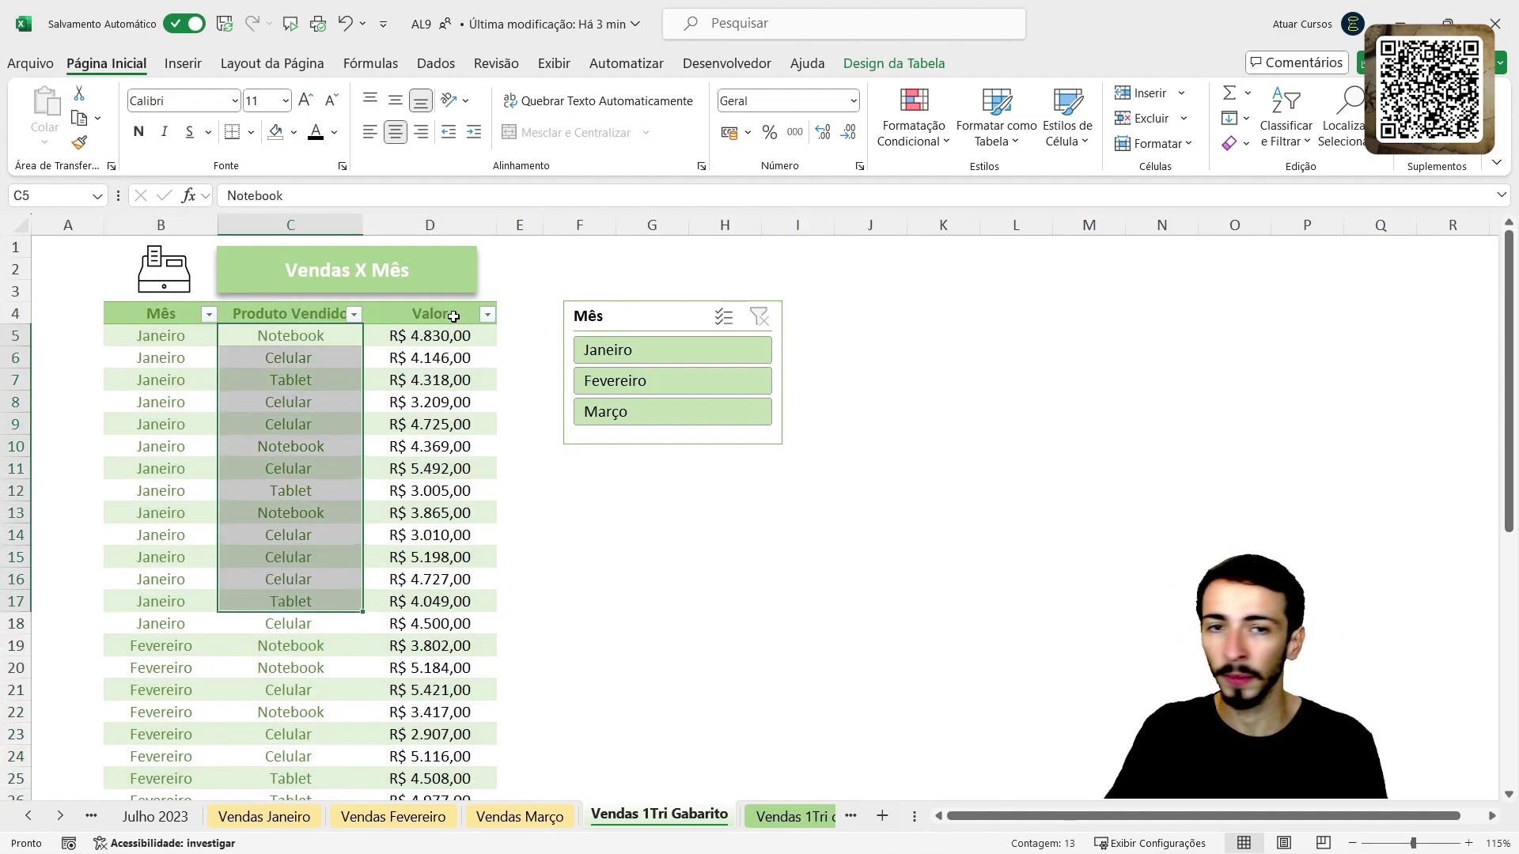
drag(451, 334, 486, 559)
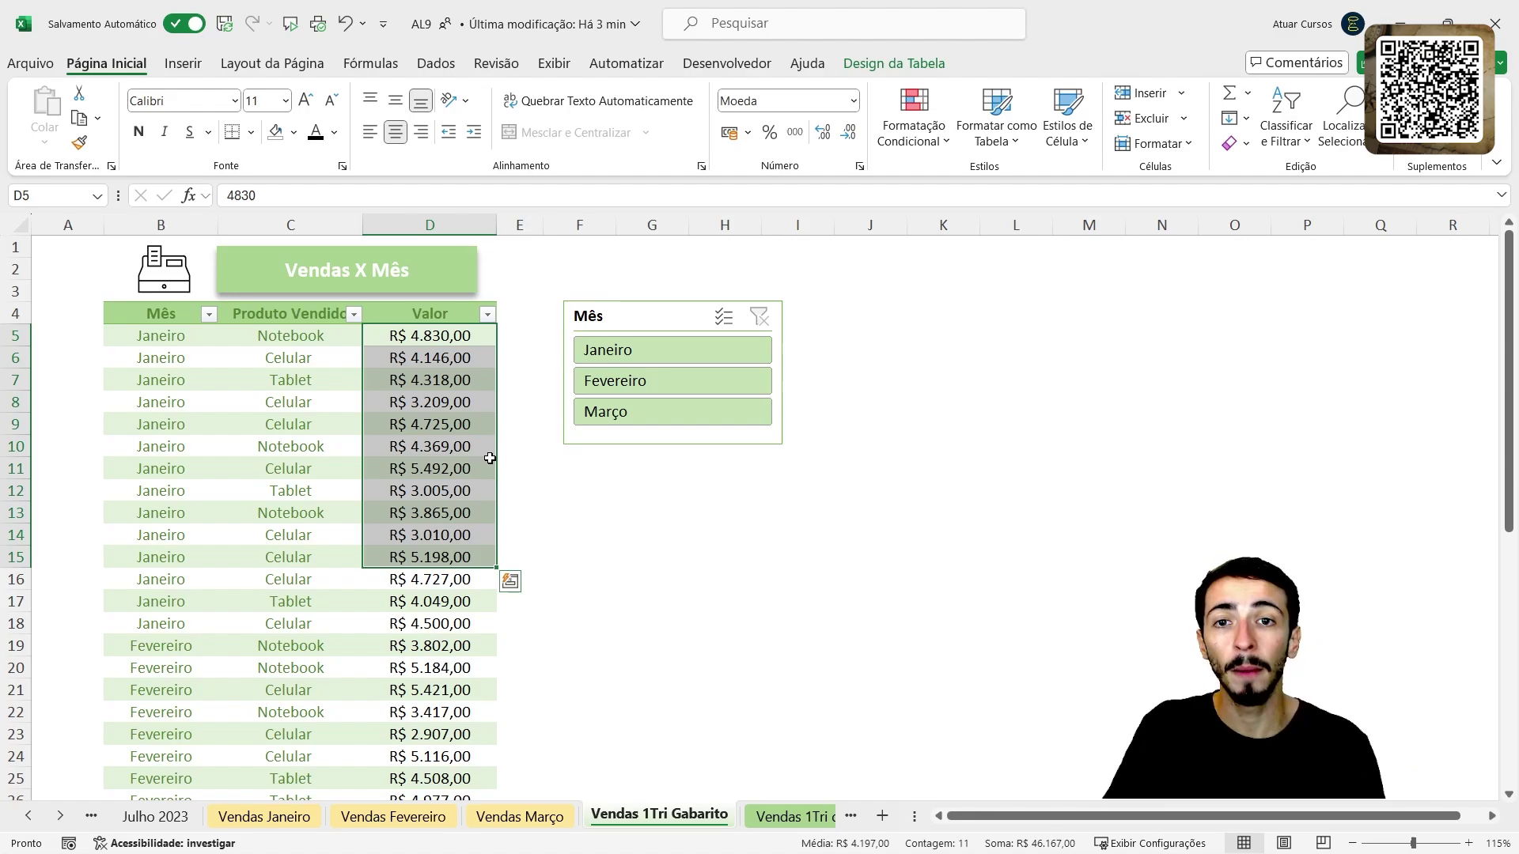
click(220, 465)
scroll(229, 482, down, 4)
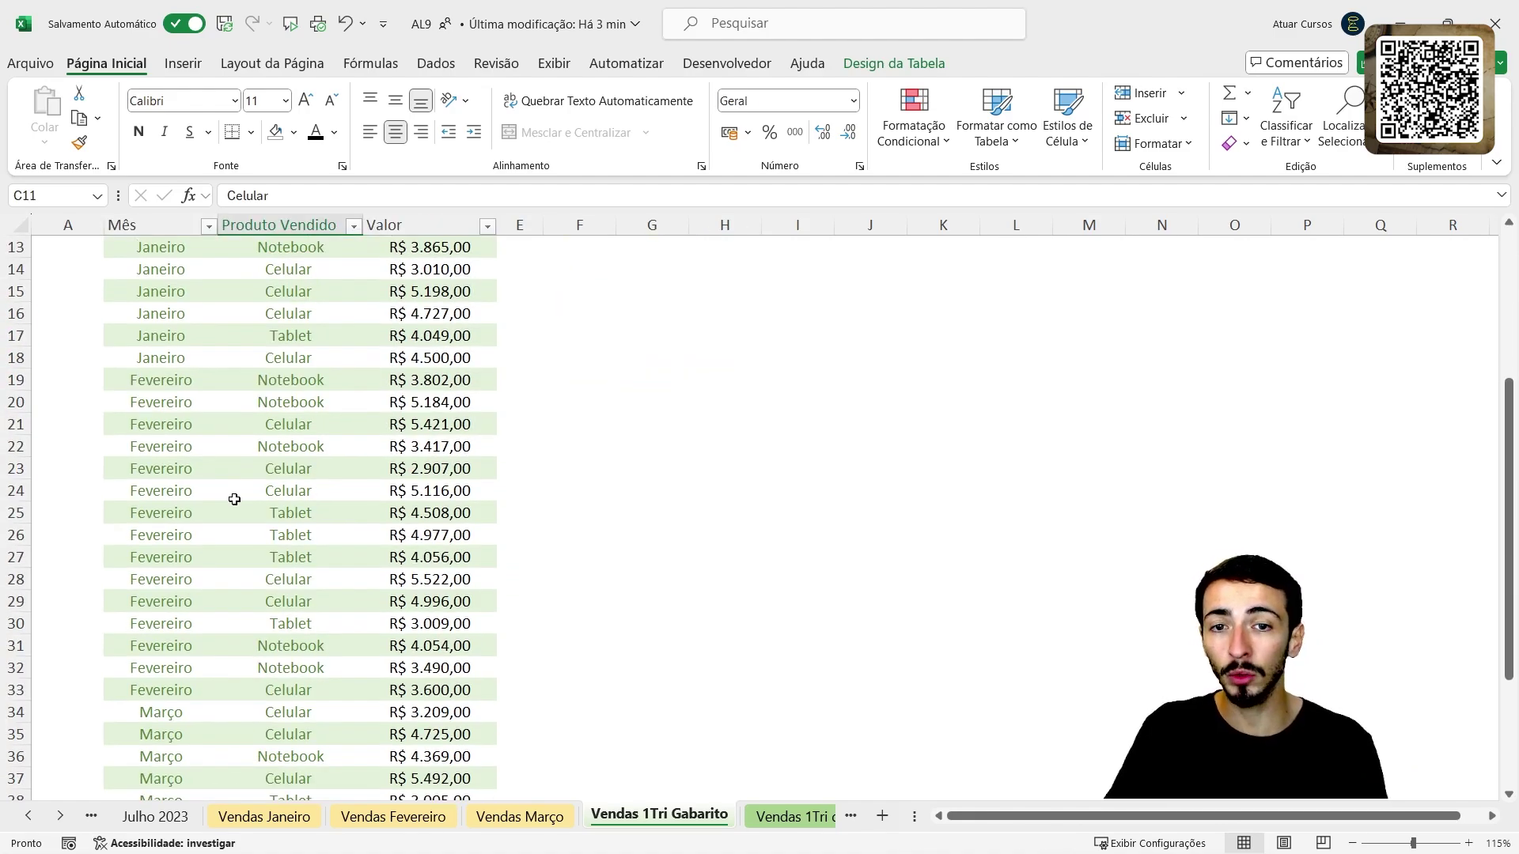
scroll(234, 499, up, 4)
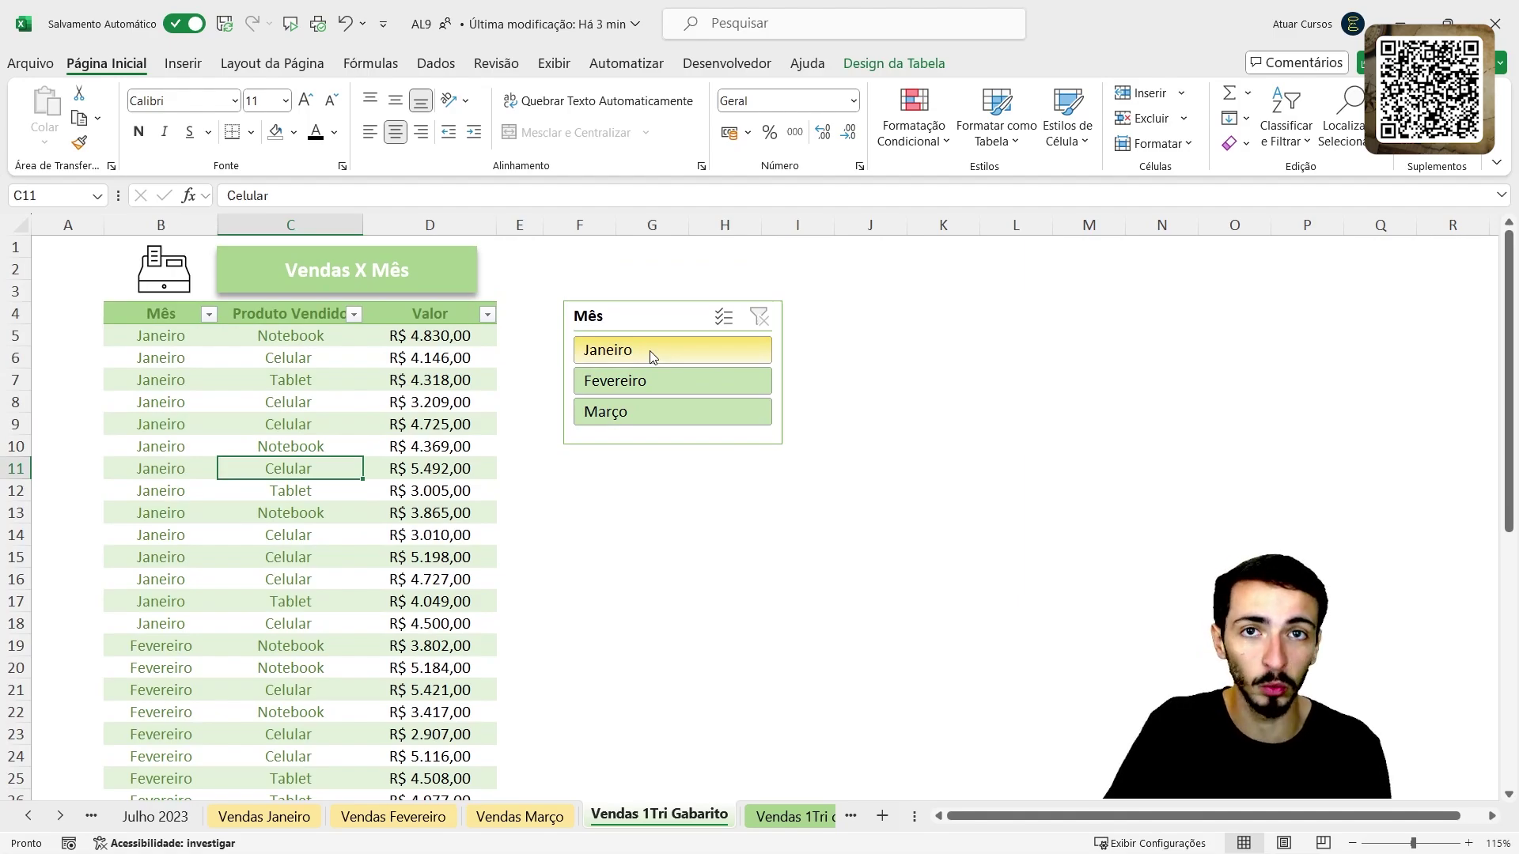
Step: Filter the Vendas X Mês table to Janeiro and check the Total row's Produto Vendido and Valor subtotal formulas against their columns
click(650, 355)
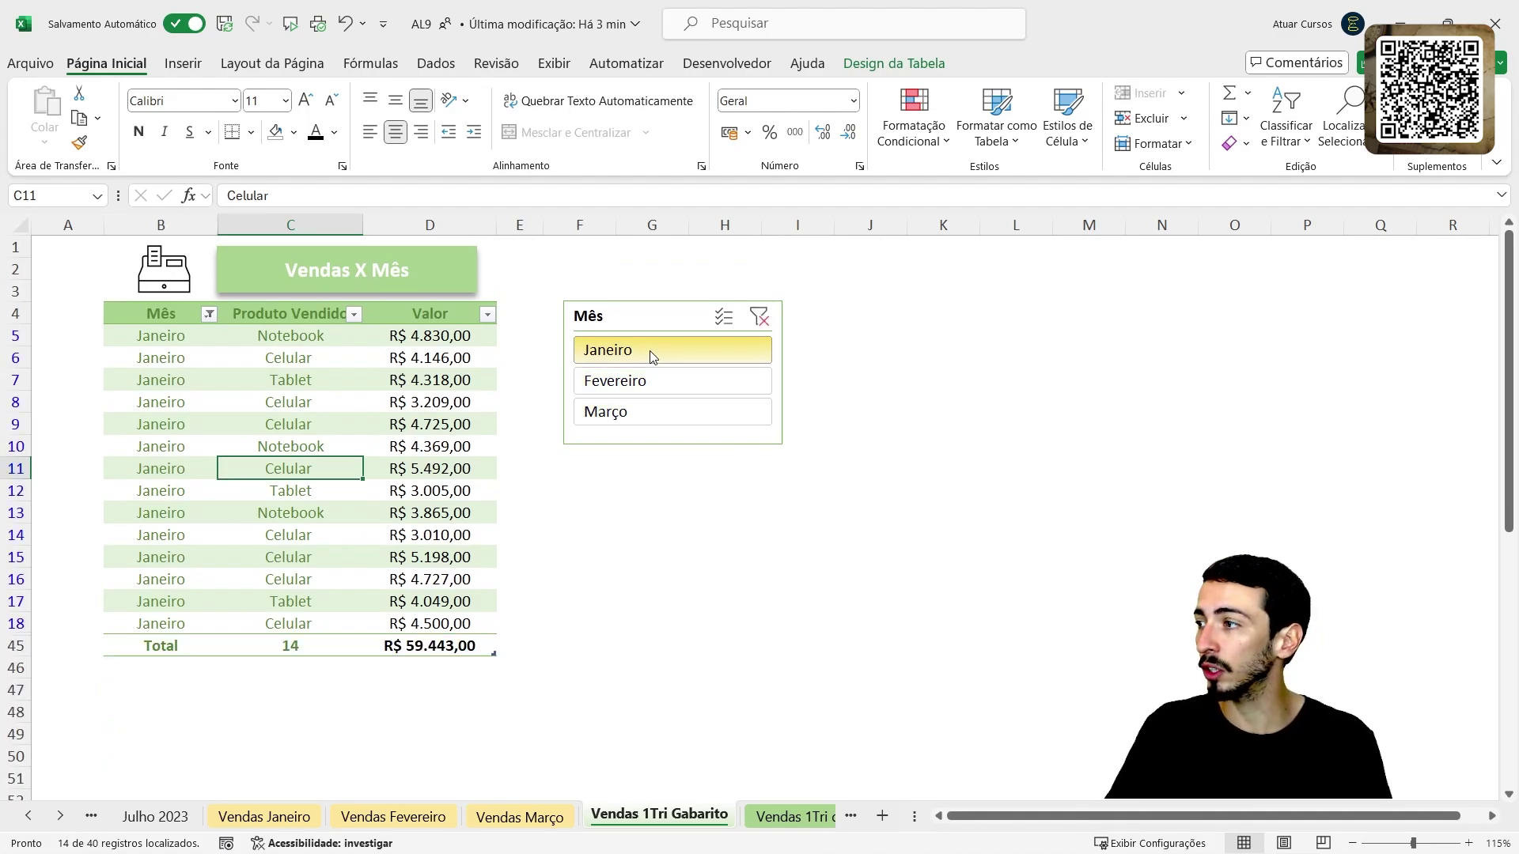
click(296, 653)
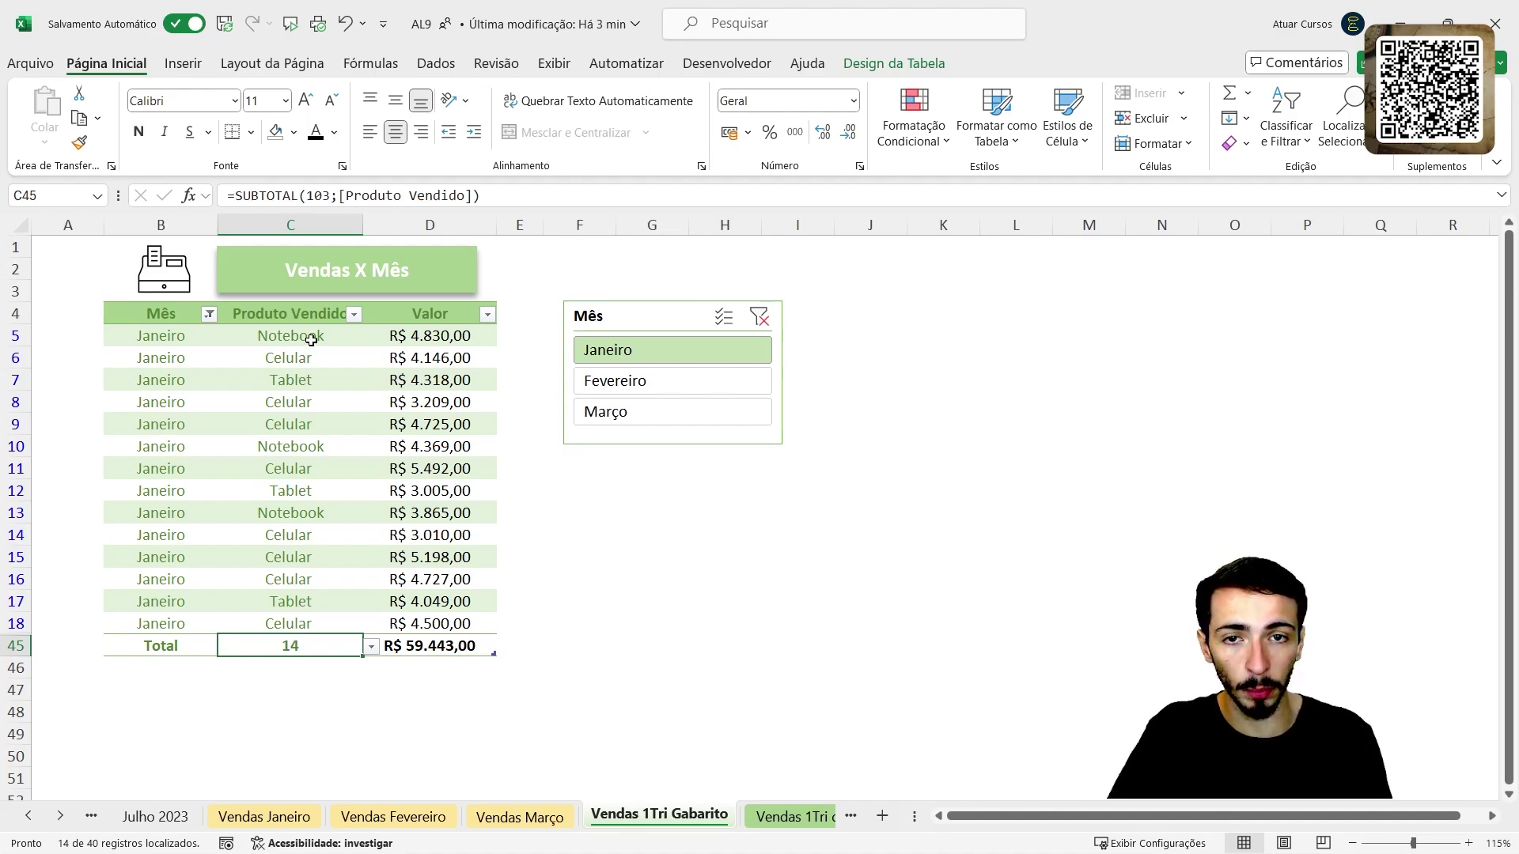
drag(311, 336, 315, 617)
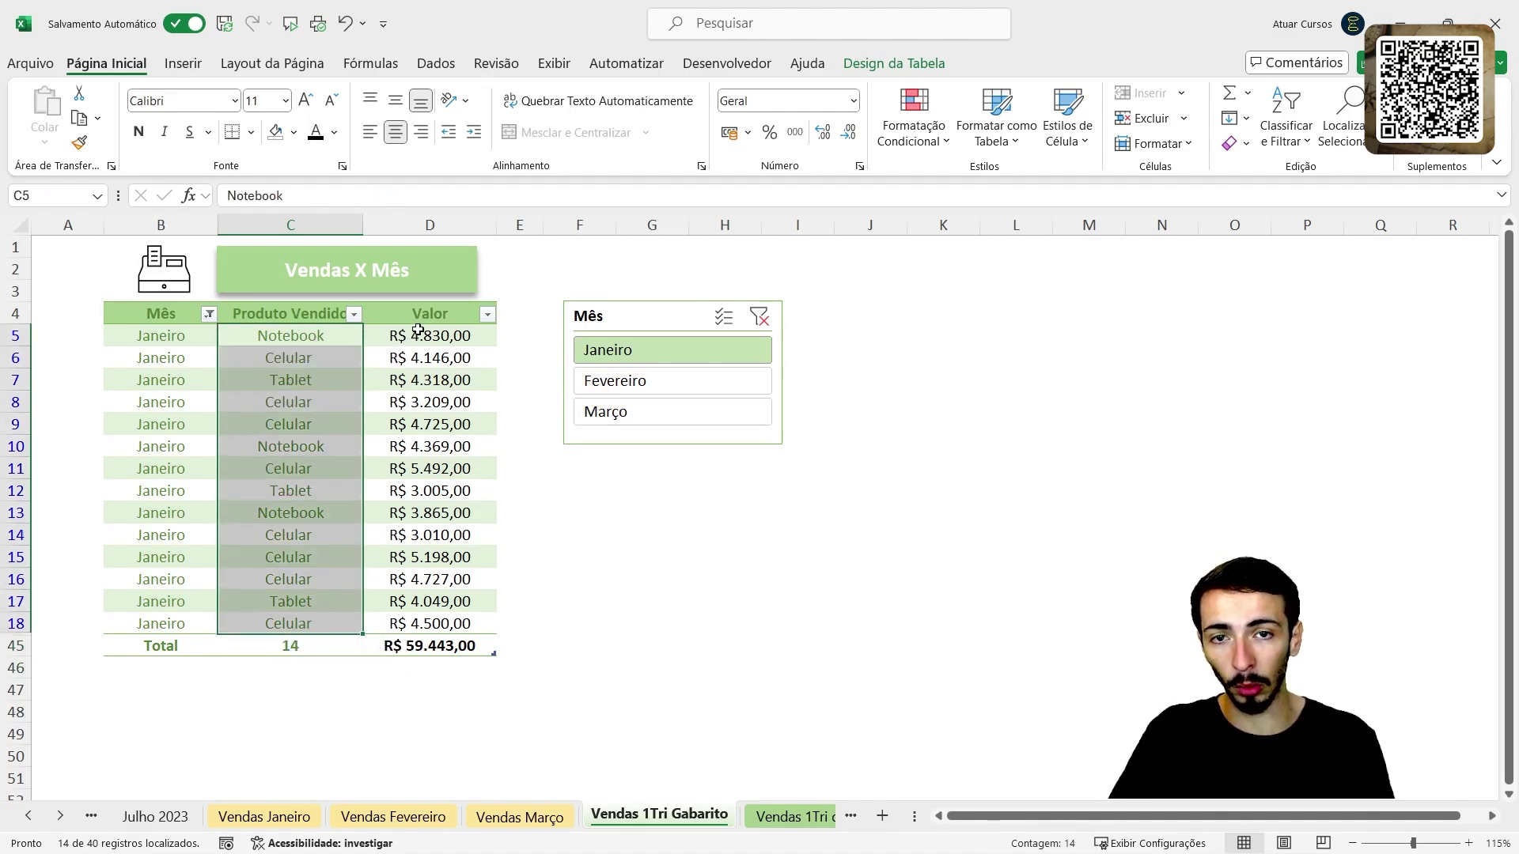
drag(412, 336, 412, 624)
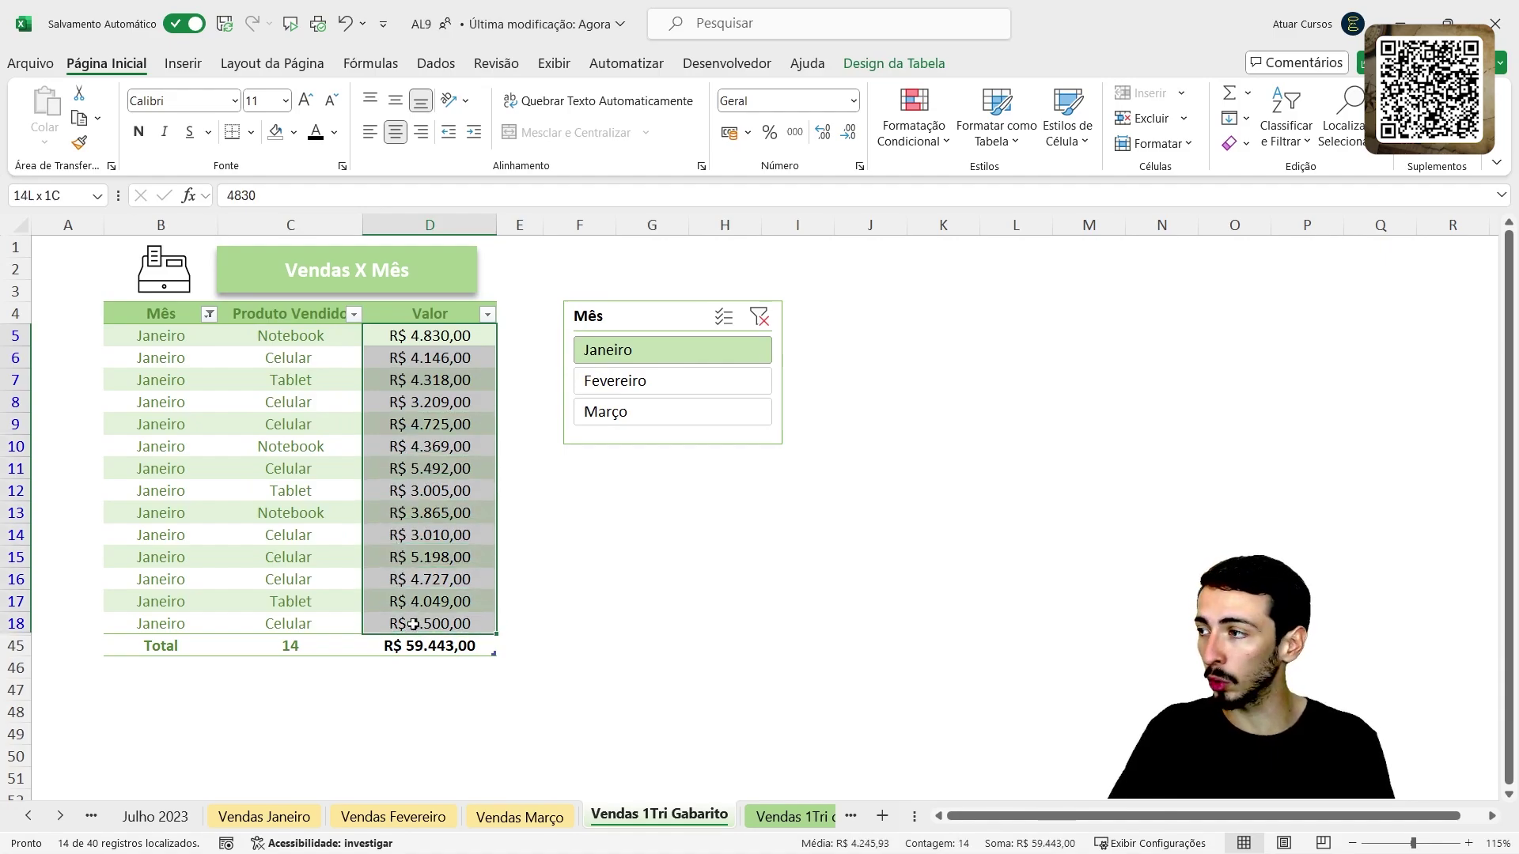
click(429, 647)
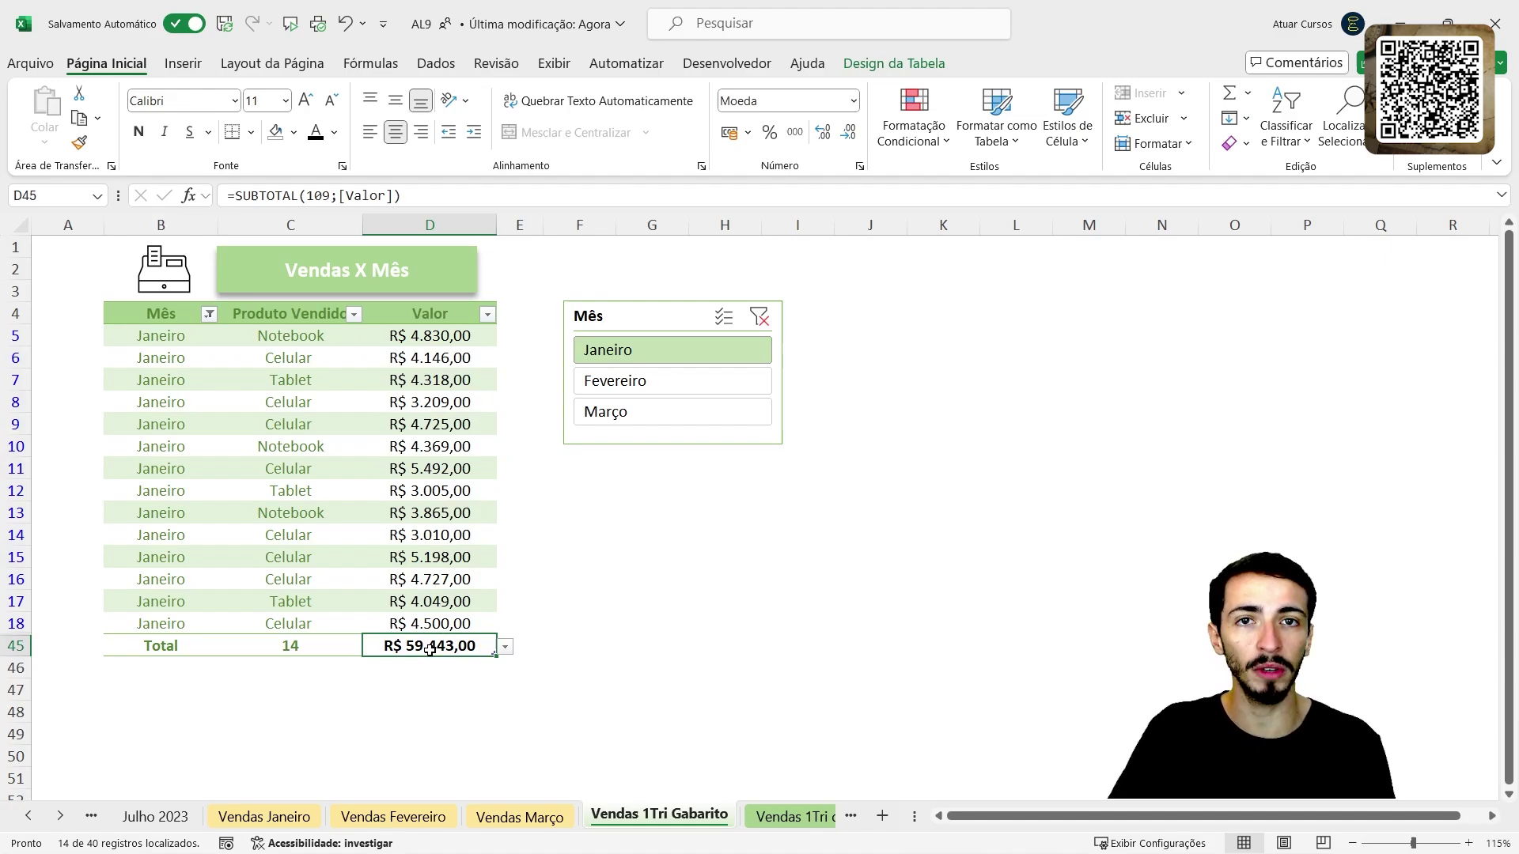
Step: Switch the Vendas X Mês table's month filter to Fevereiro and finally to Março
click(310, 449)
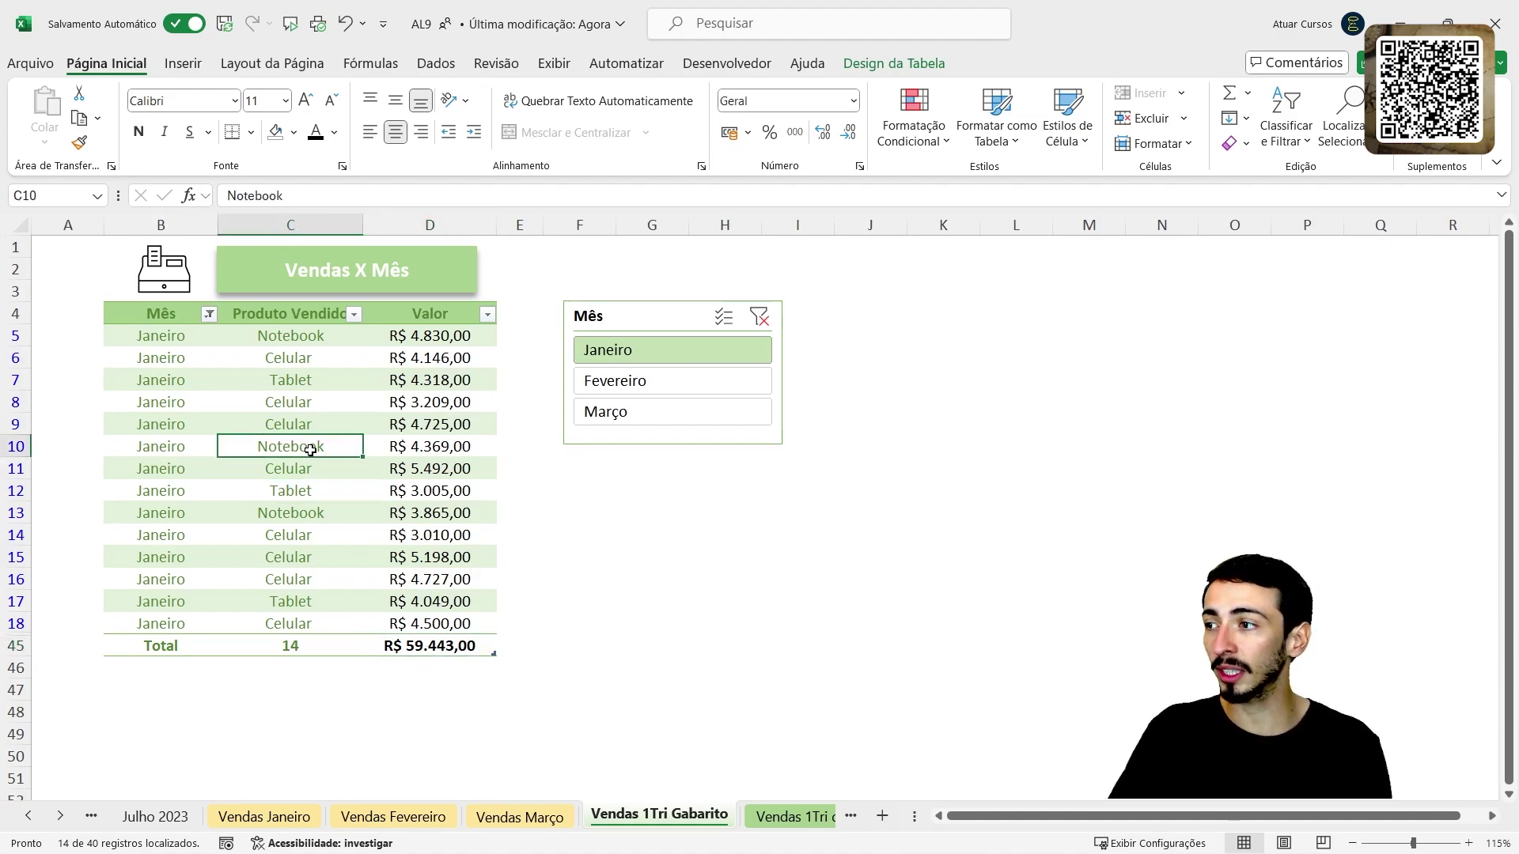
click(623, 386)
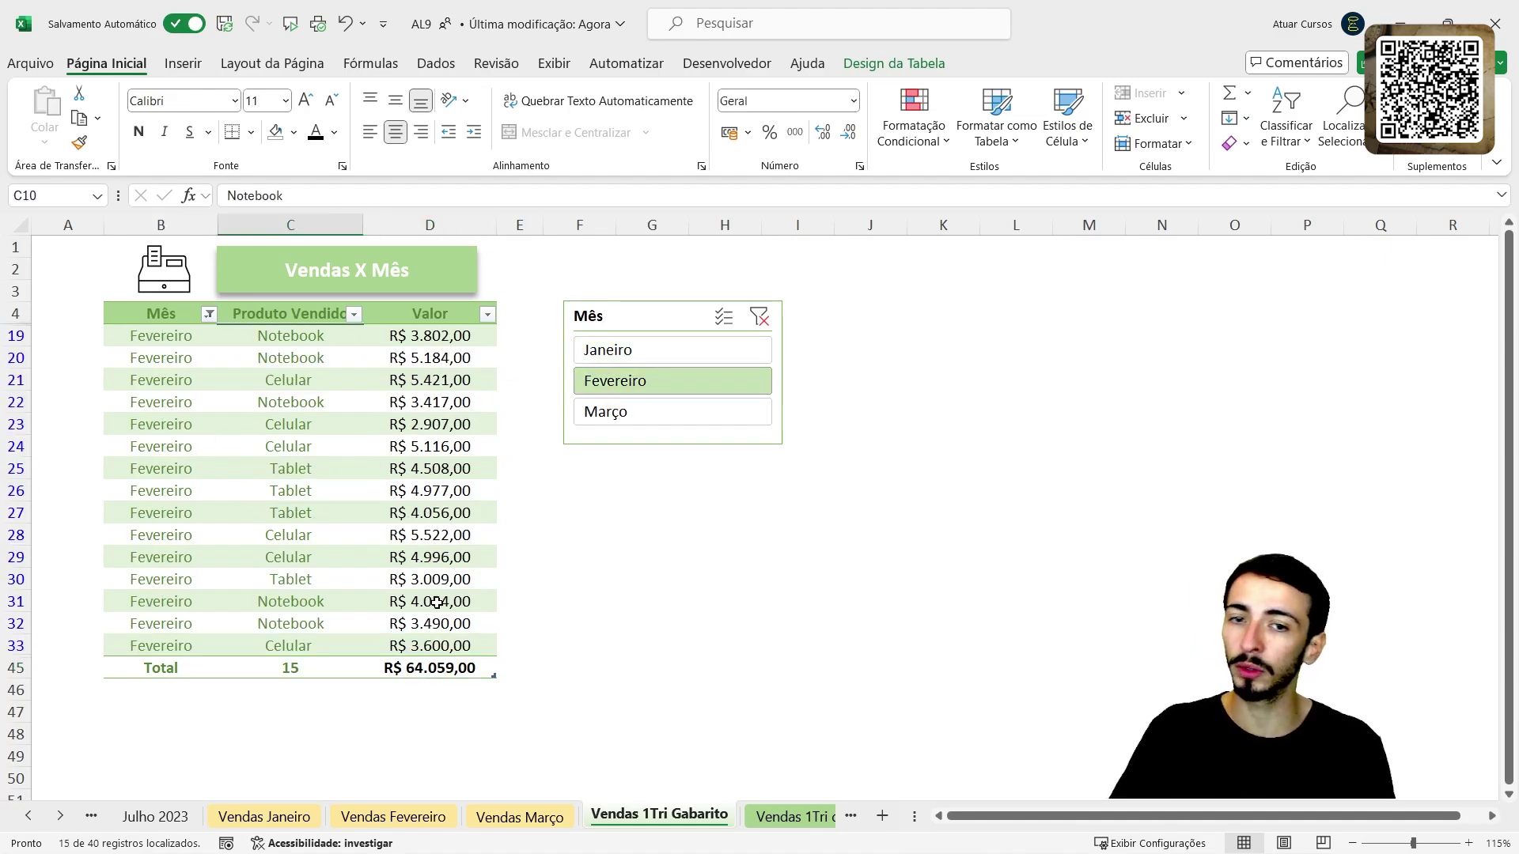
click(609, 417)
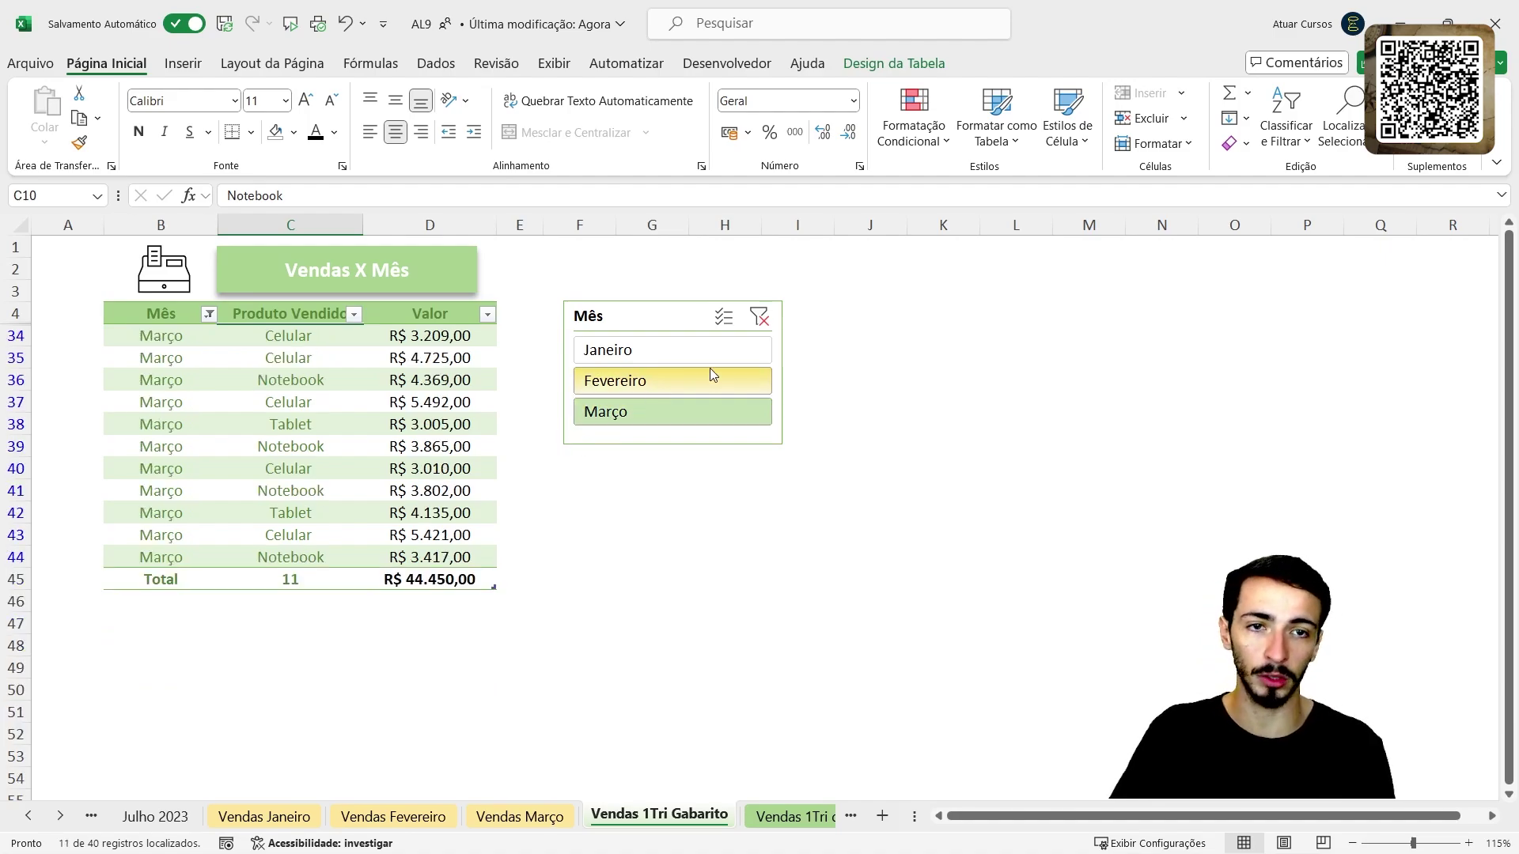
Step: Clear the month filter of the Vendas X Mês table and look over its full list of records
click(765, 325)
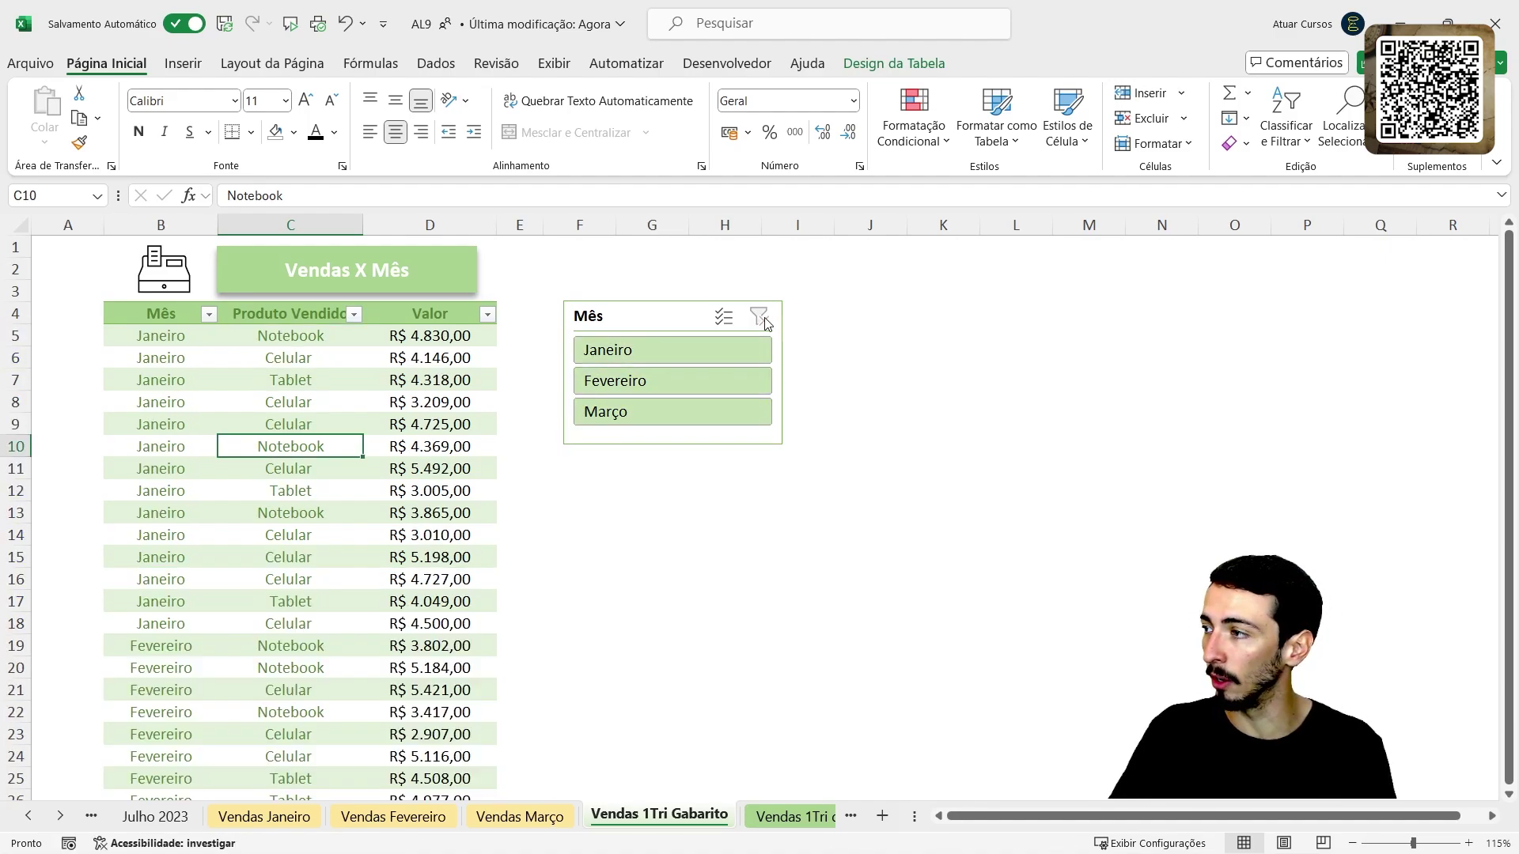
scroll(481, 417, down, 2)
scroll(481, 417, down, 4)
scroll(504, 427, up, 6)
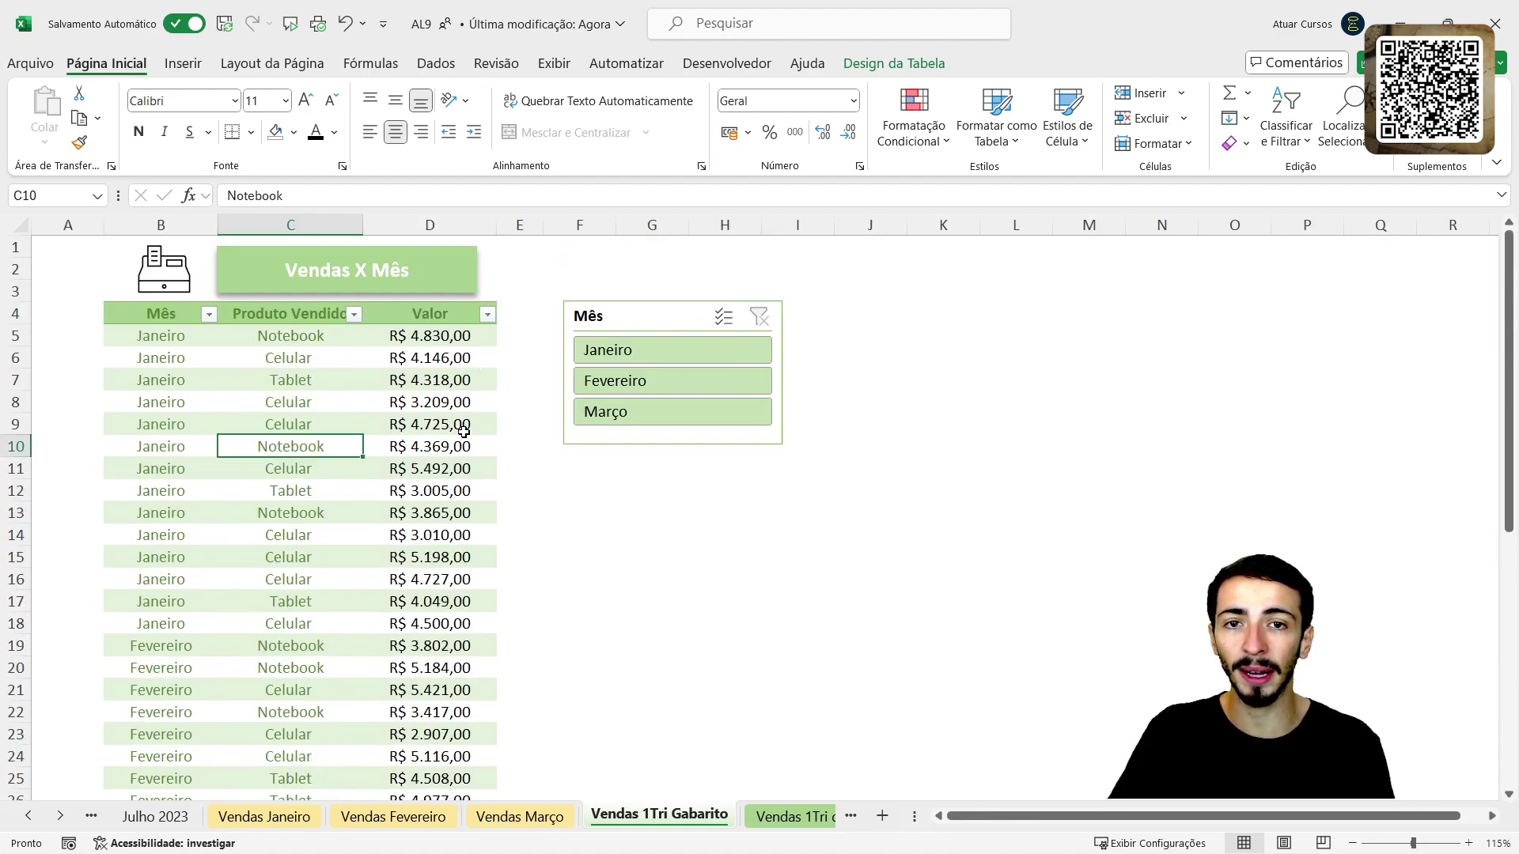
Step: Review the separate Fevereiro, Janeiro and Março sales sheets, including the aggregates of Janeiro's Valor column
click(519, 817)
click(393, 816)
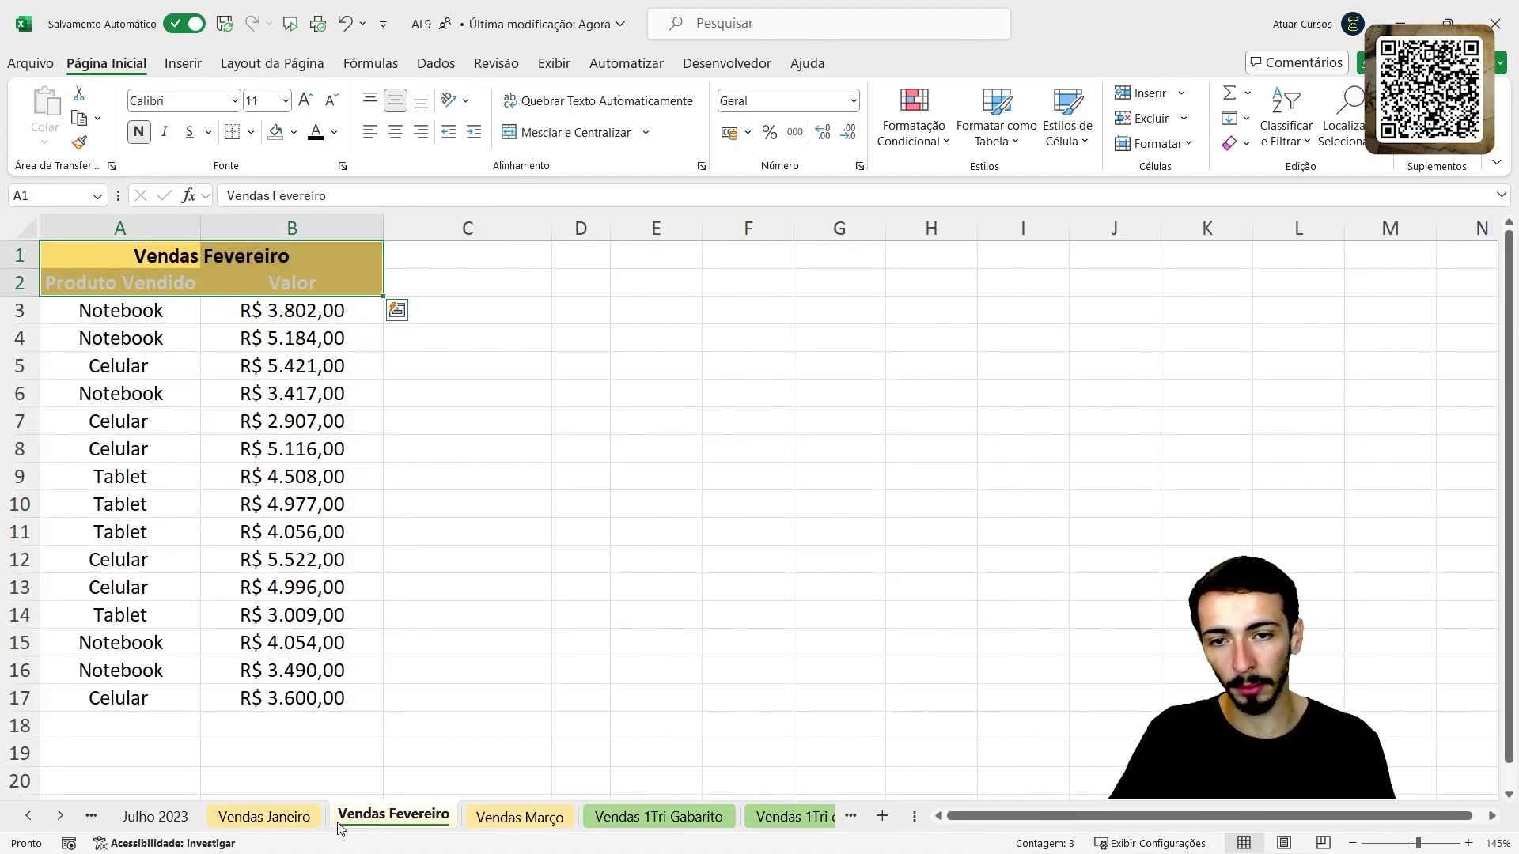
click(297, 815)
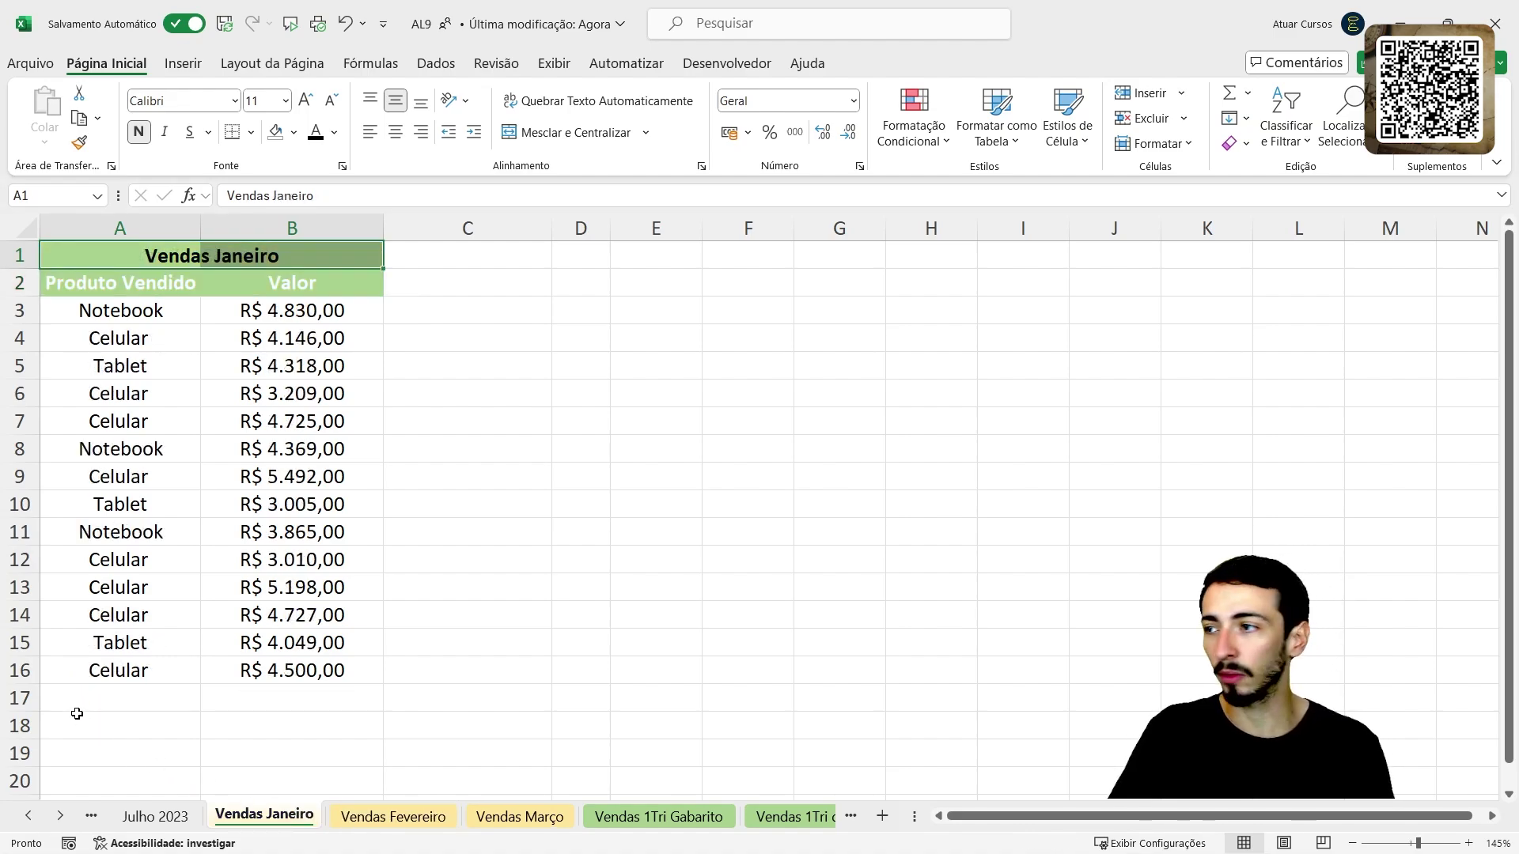
drag(357, 306, 342, 679)
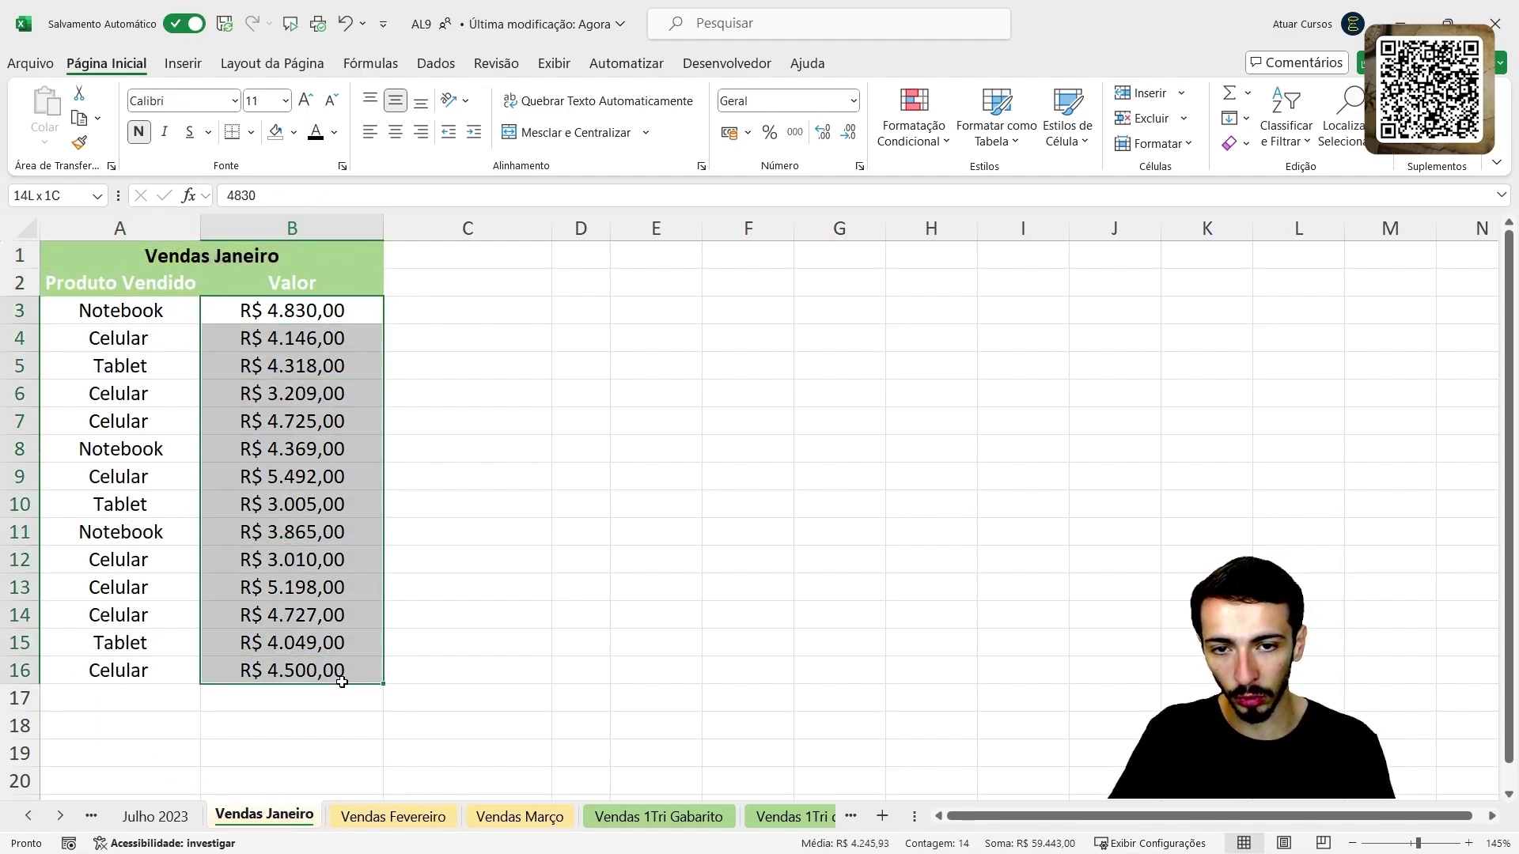
click(482, 821)
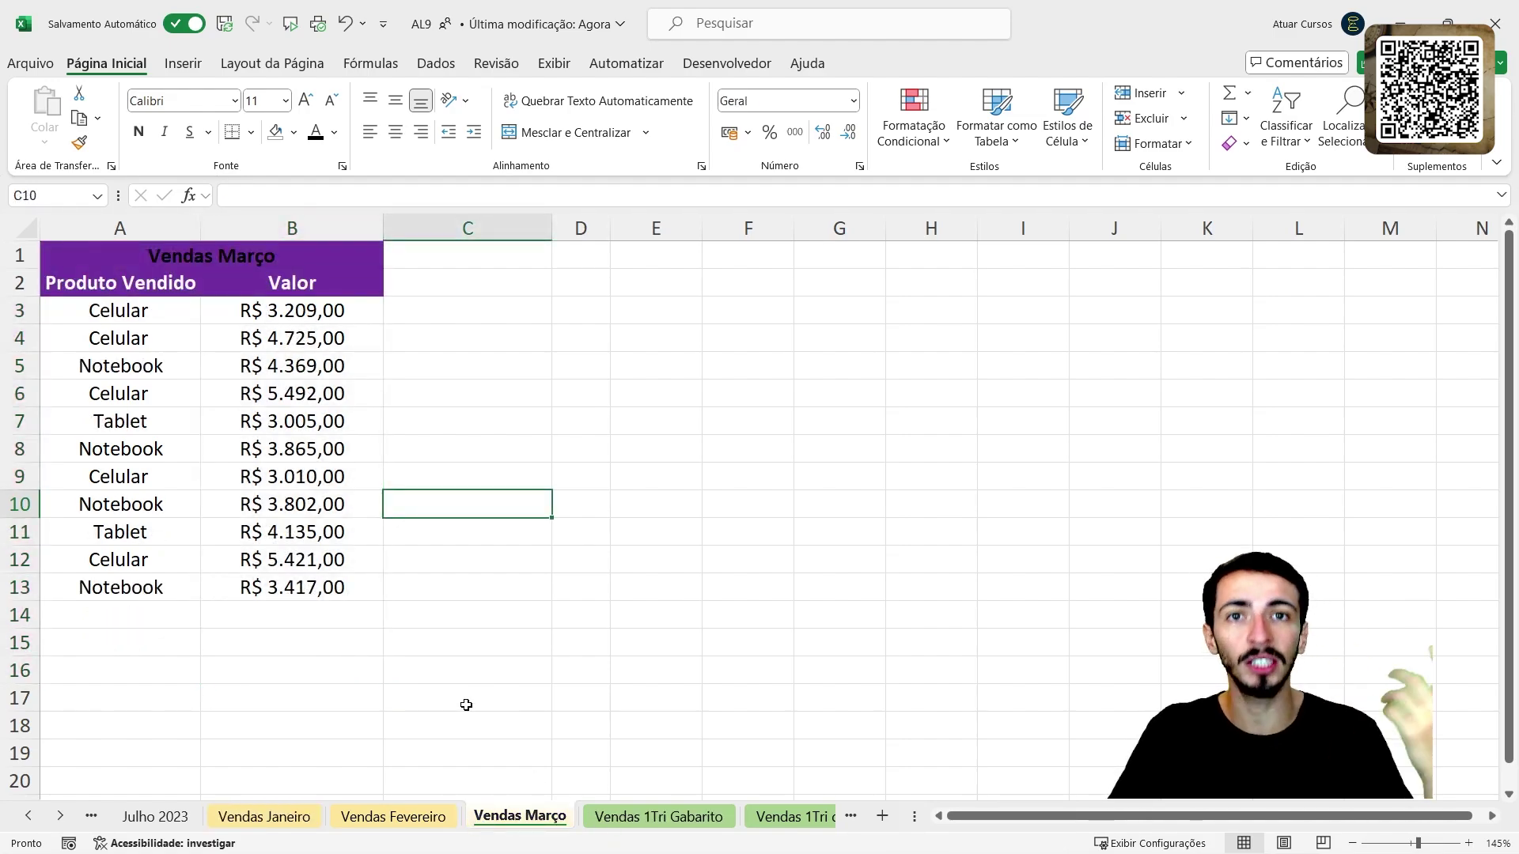
Step: Change the Valor summary in the Total row of the Vendas 1Tri Gabarito table to Média
click(654, 821)
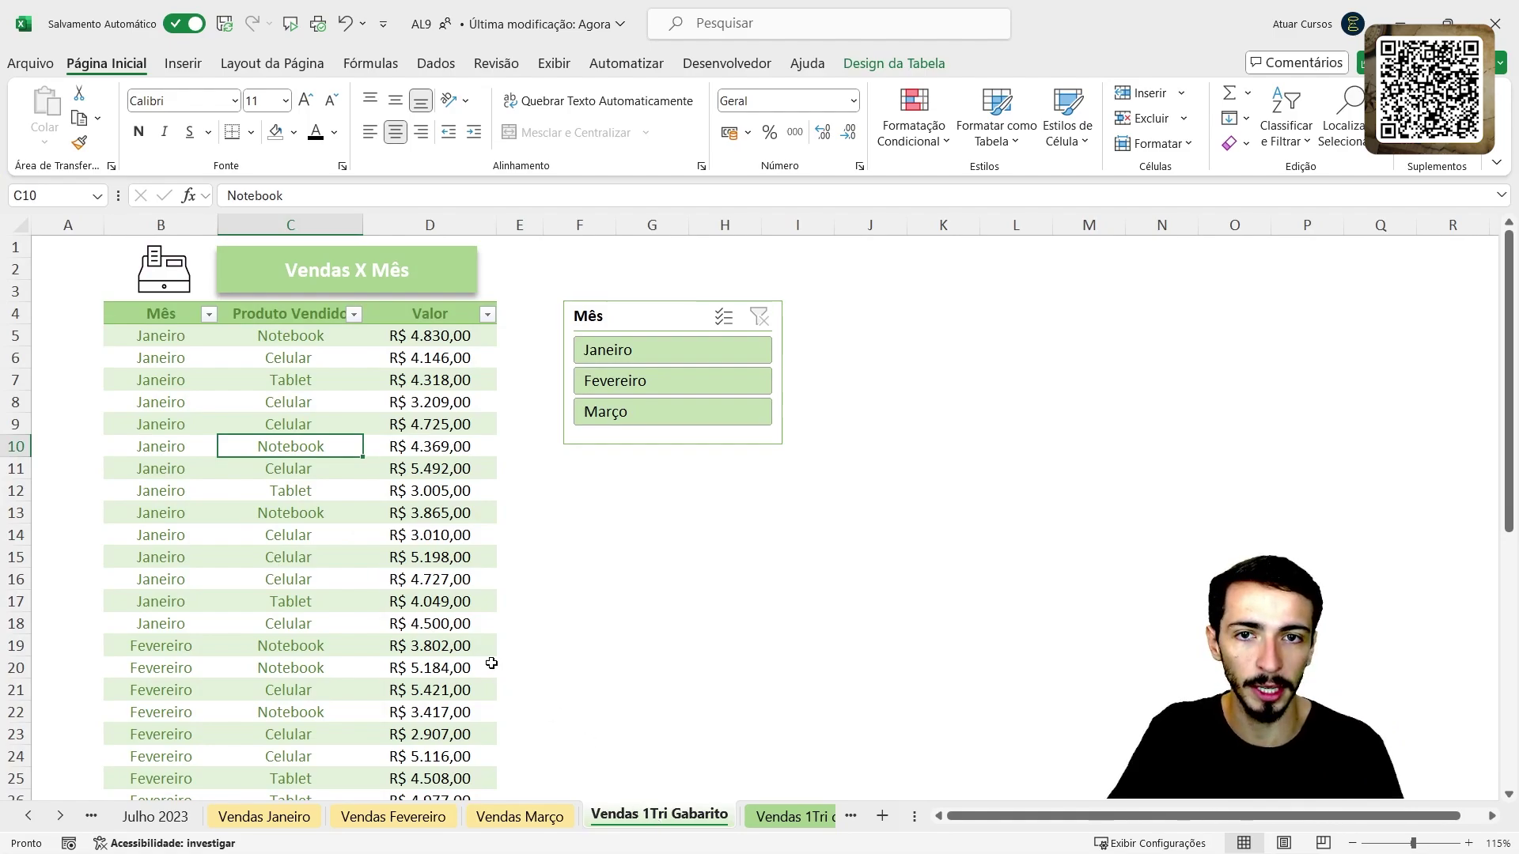
scroll(379, 531, down, 6)
scroll(377, 526, down, 7)
scroll(375, 525, up, 3)
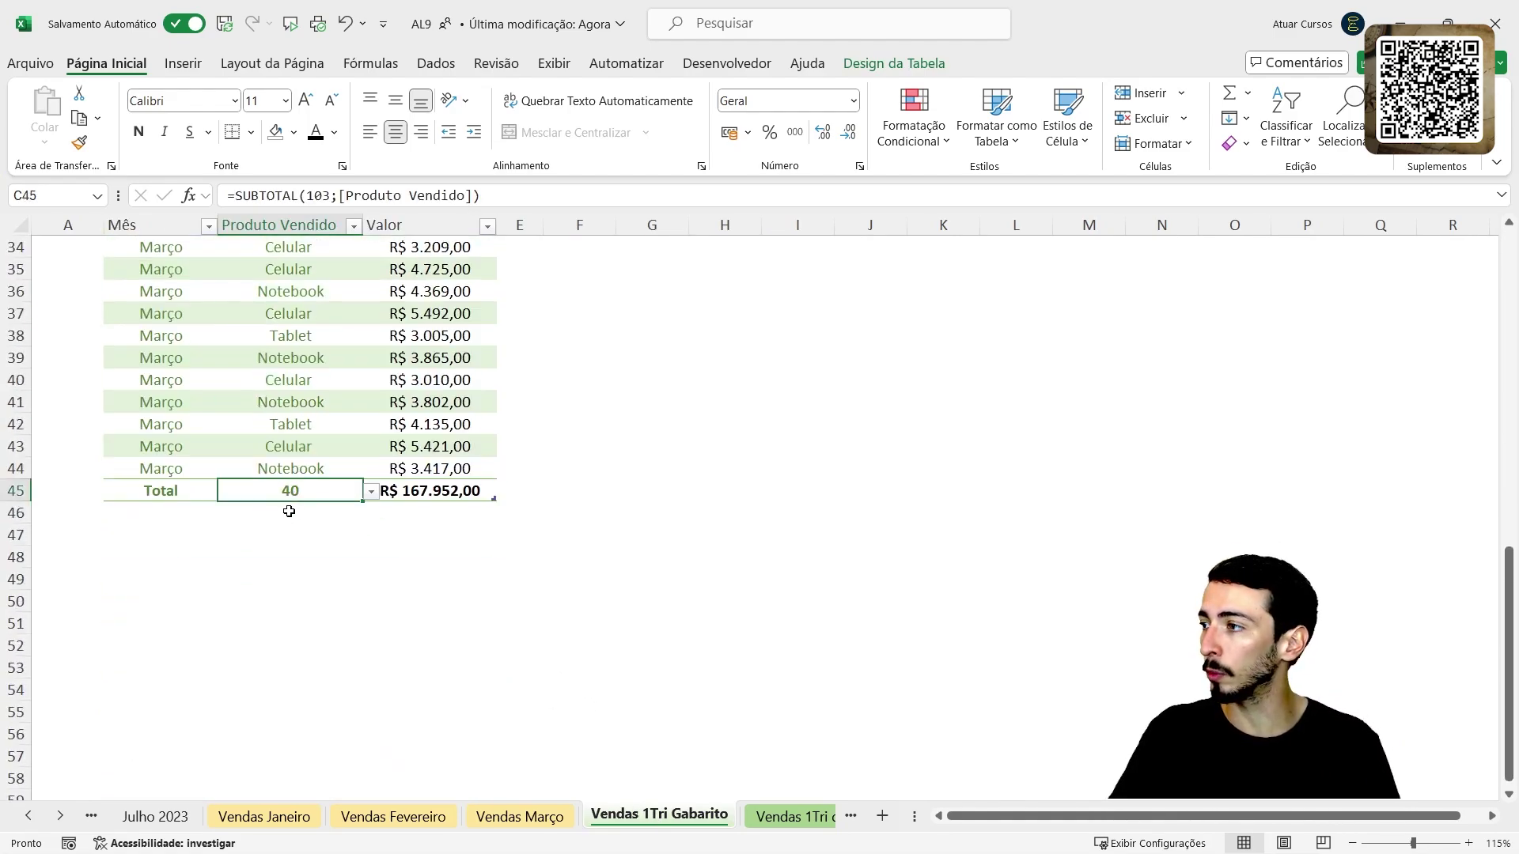
click(439, 497)
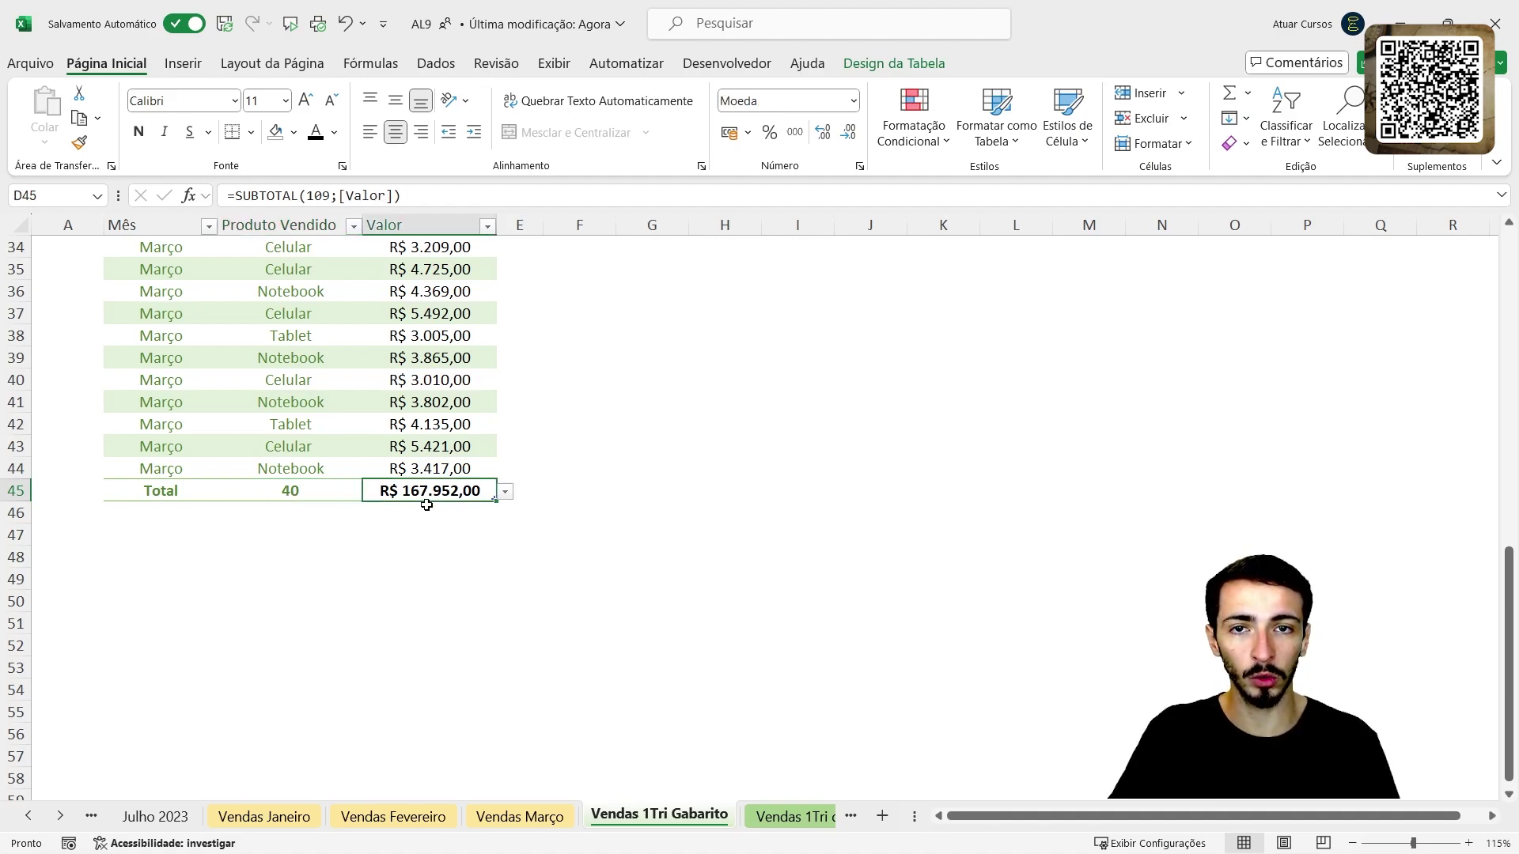
click(507, 491)
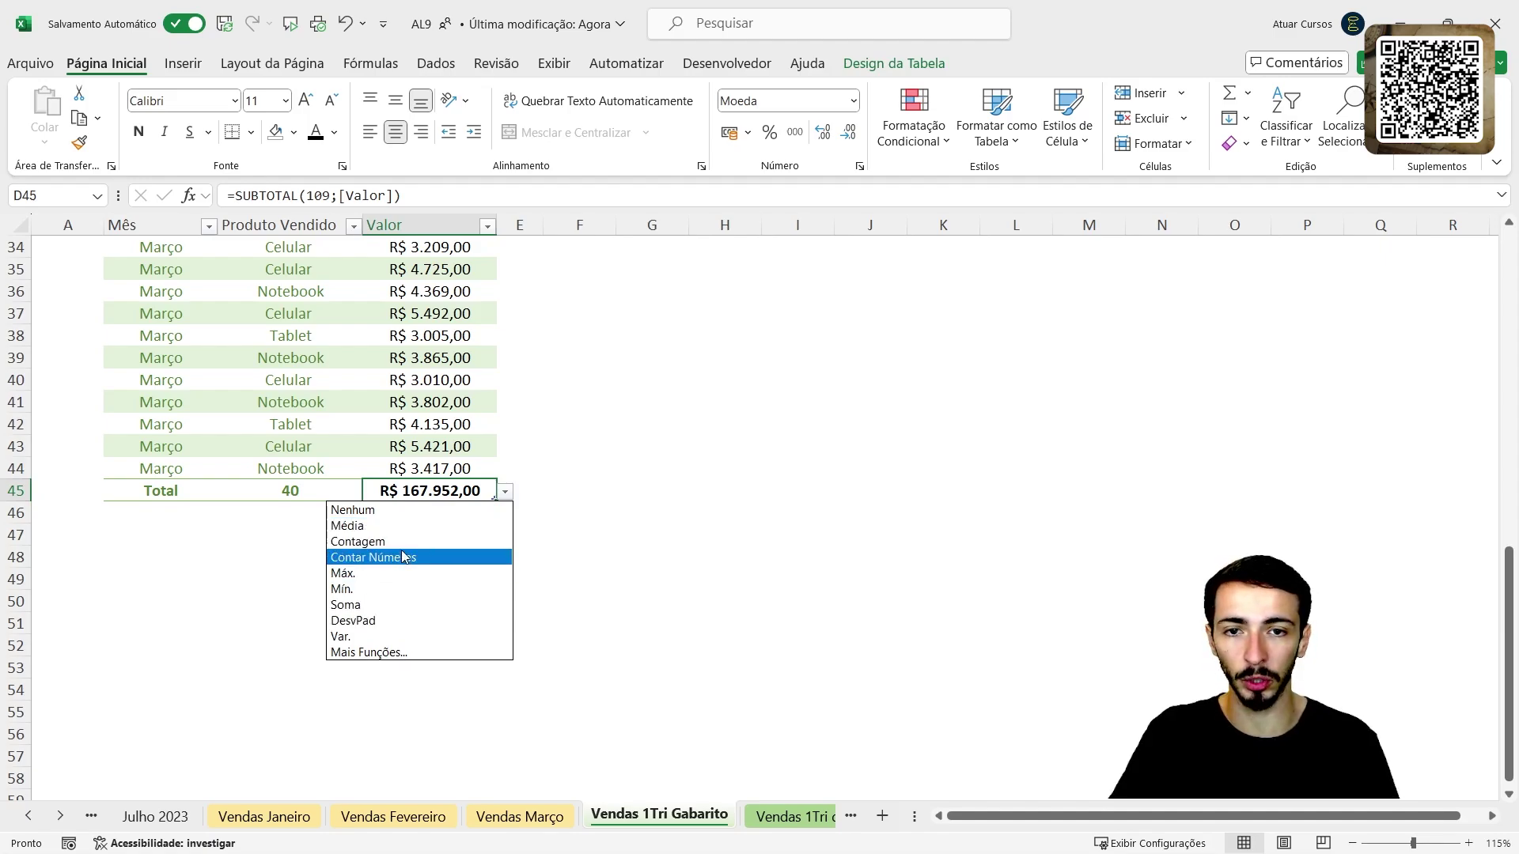
click(406, 526)
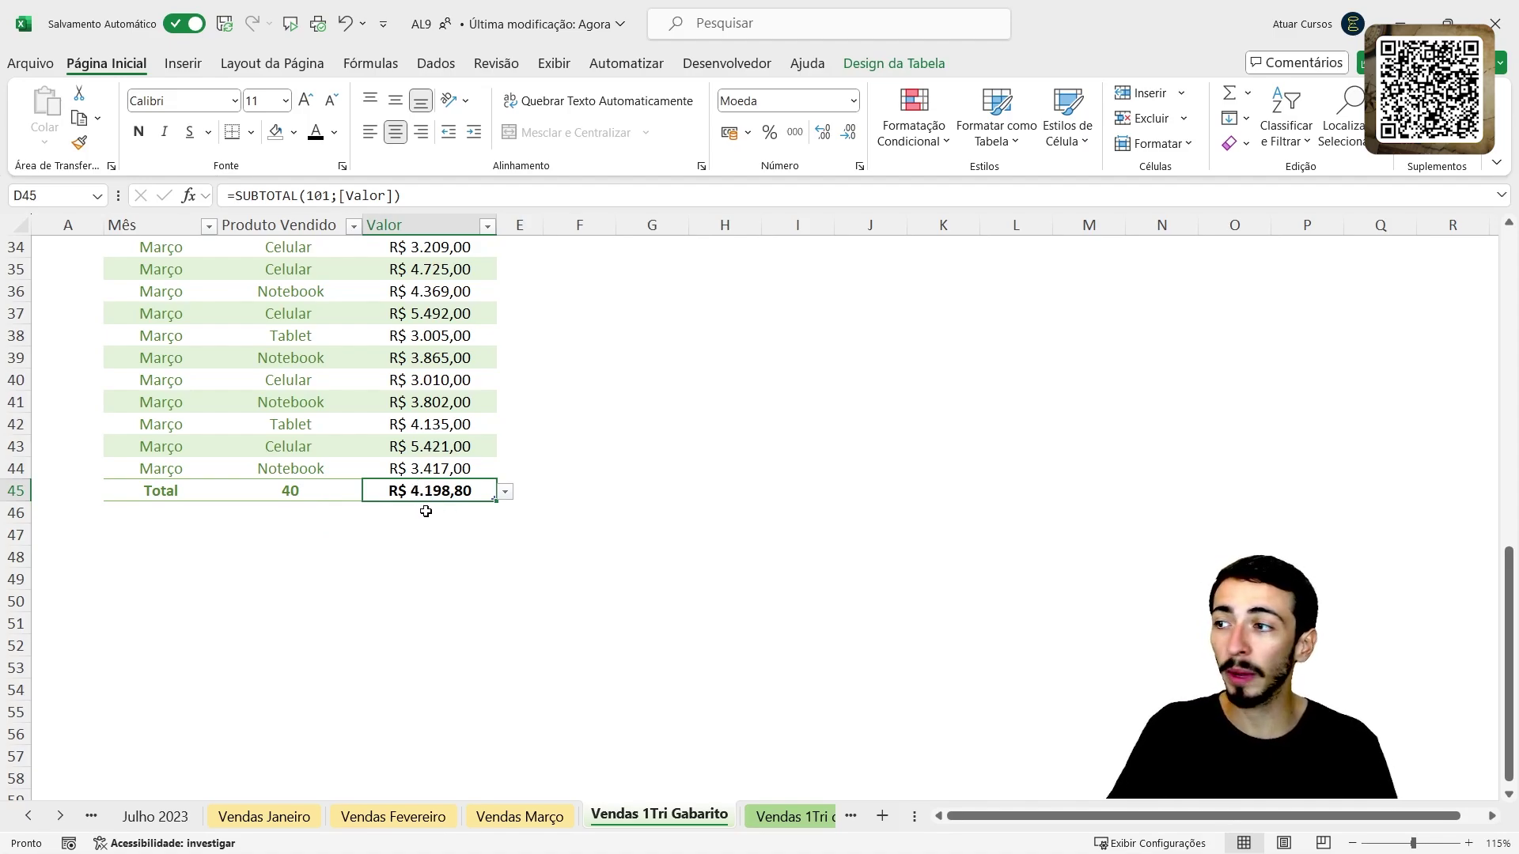
Step: Examine the Vendas X Mês table's structure across its headers and Janeiro records
scroll(472, 474, up, 1)
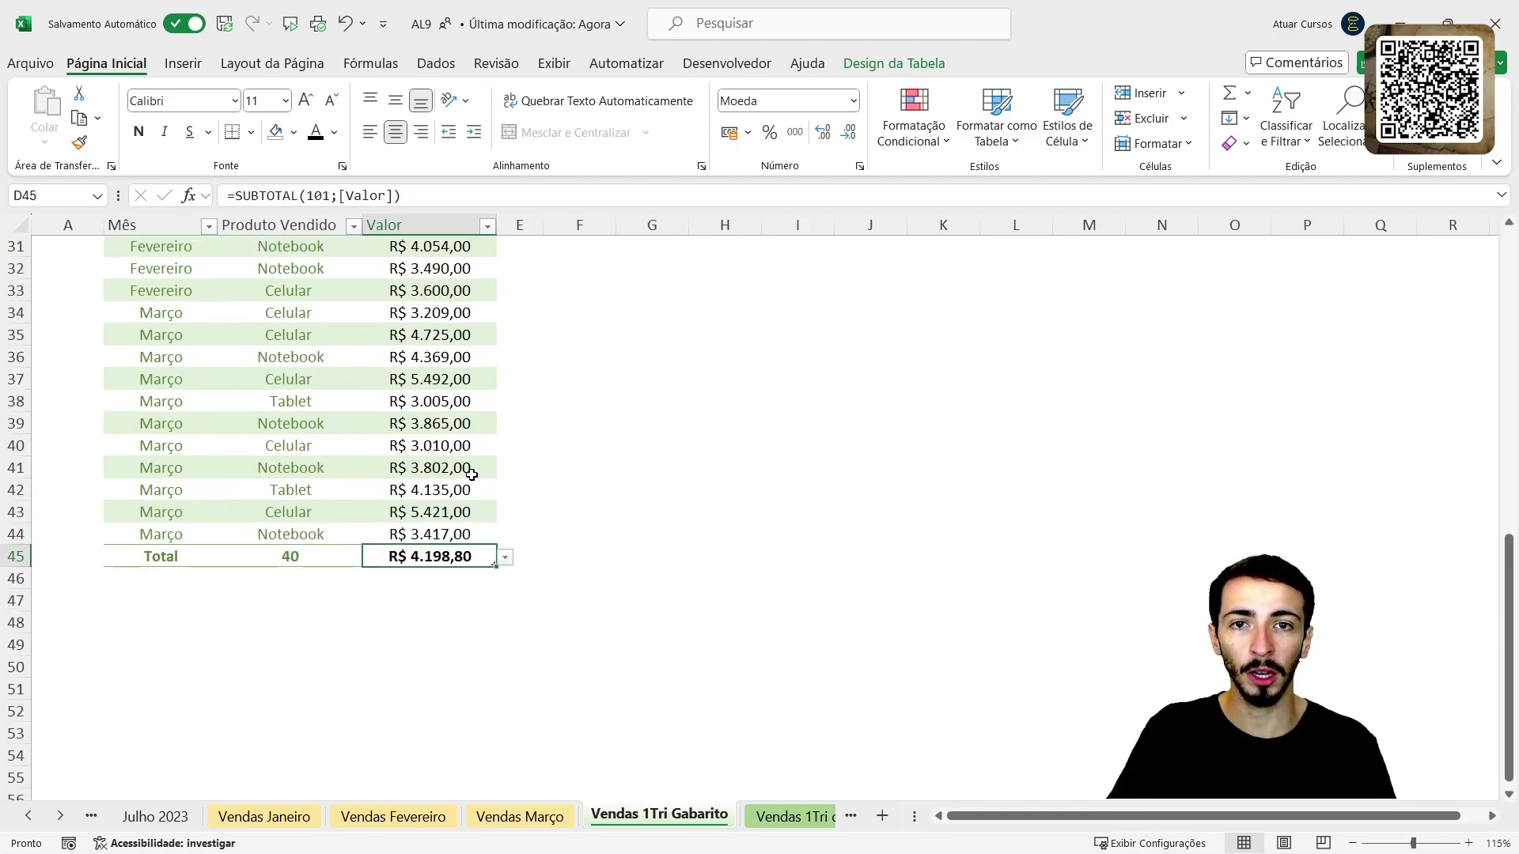
scroll(472, 474, up, 10)
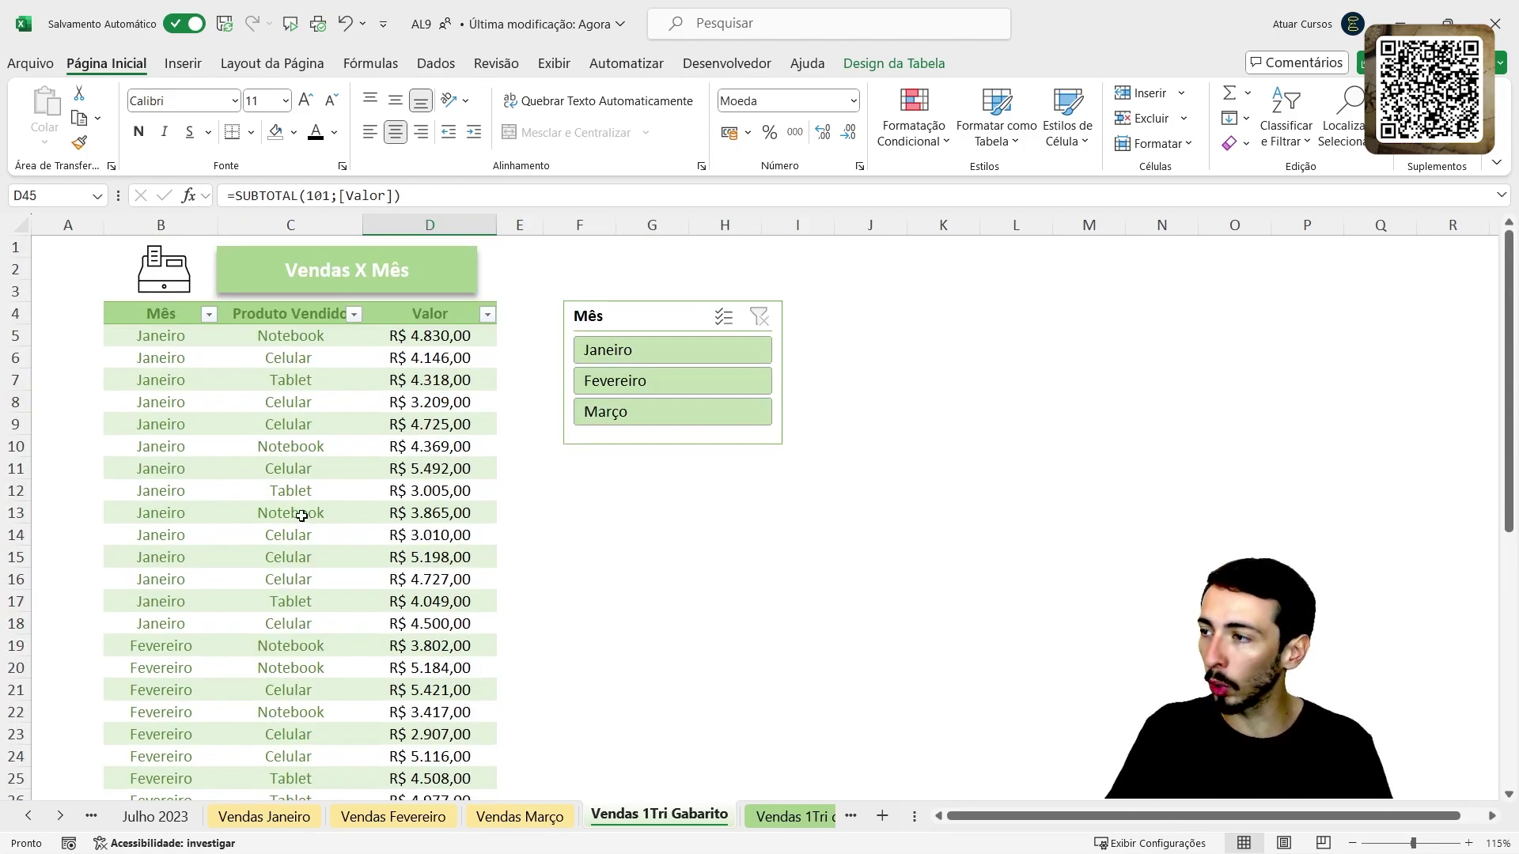
drag(141, 317, 408, 654)
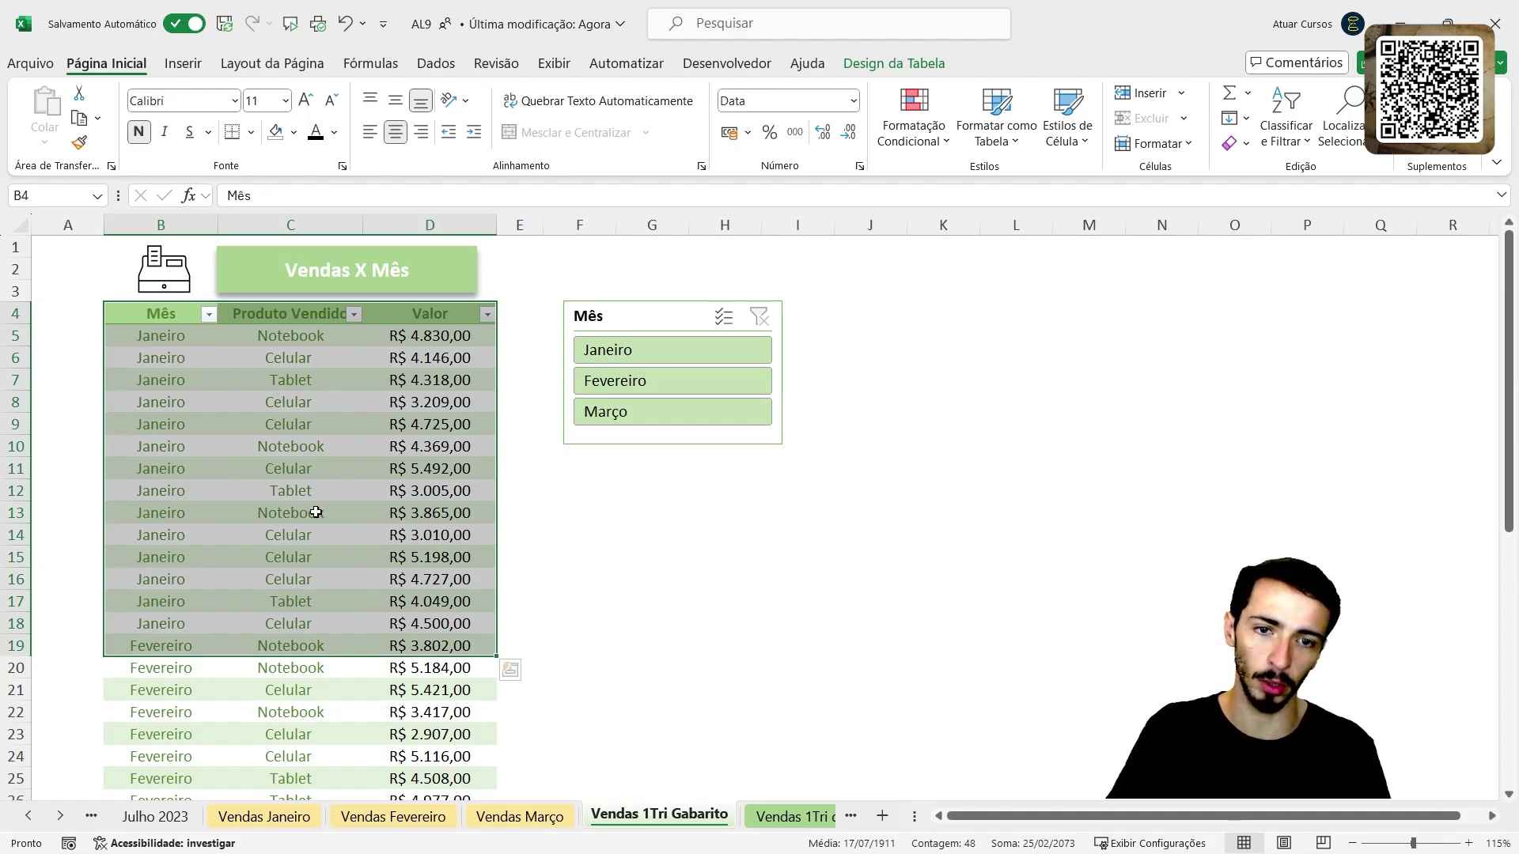
click(275, 422)
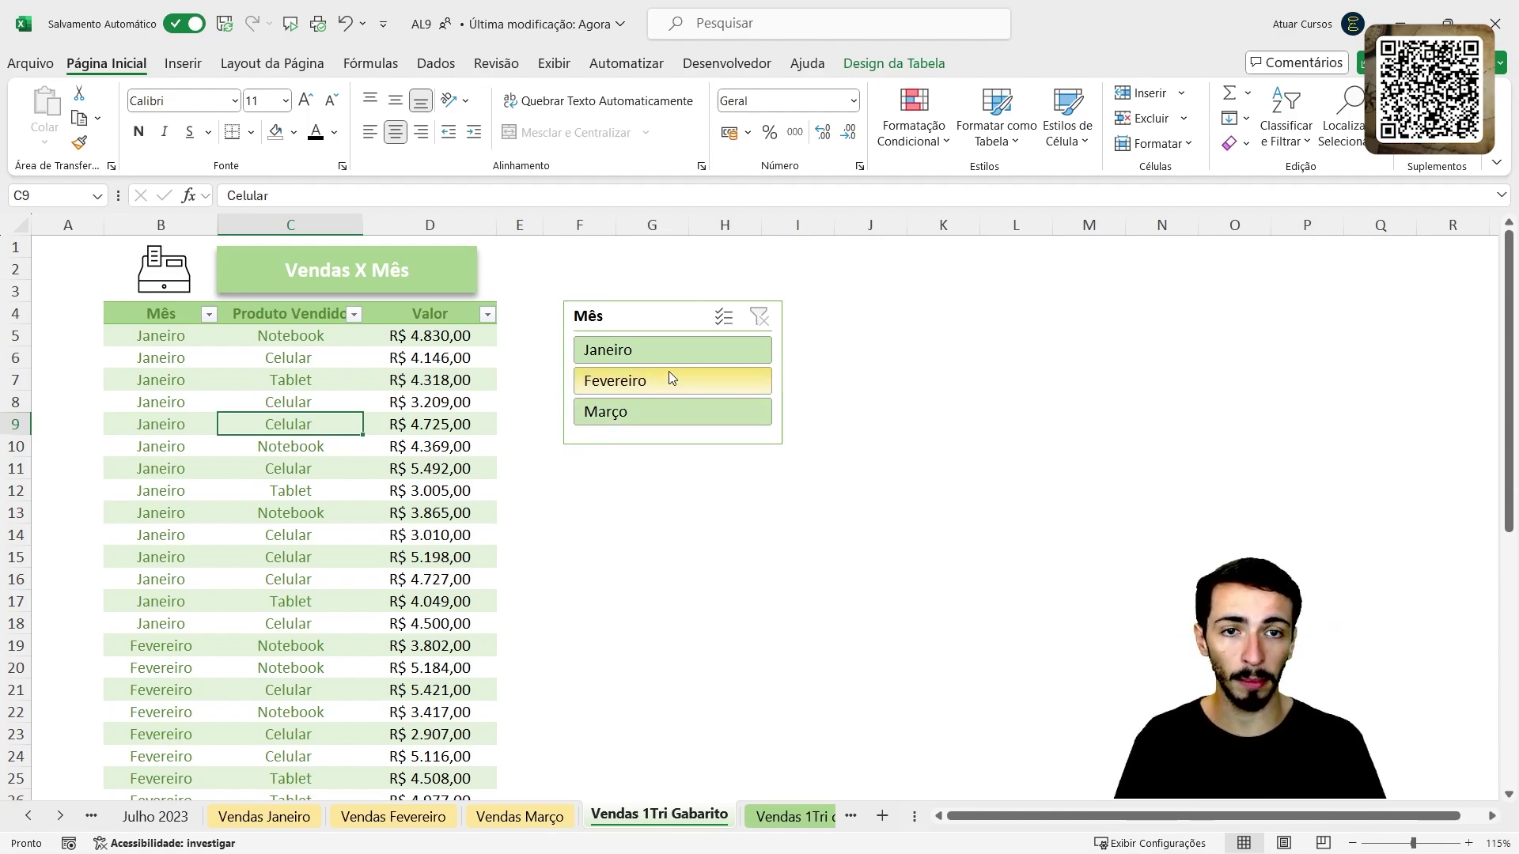
Step: Filter the Vendas X Mês table to Janeiro and Fevereiro together and look through the filtered rows
click(677, 349)
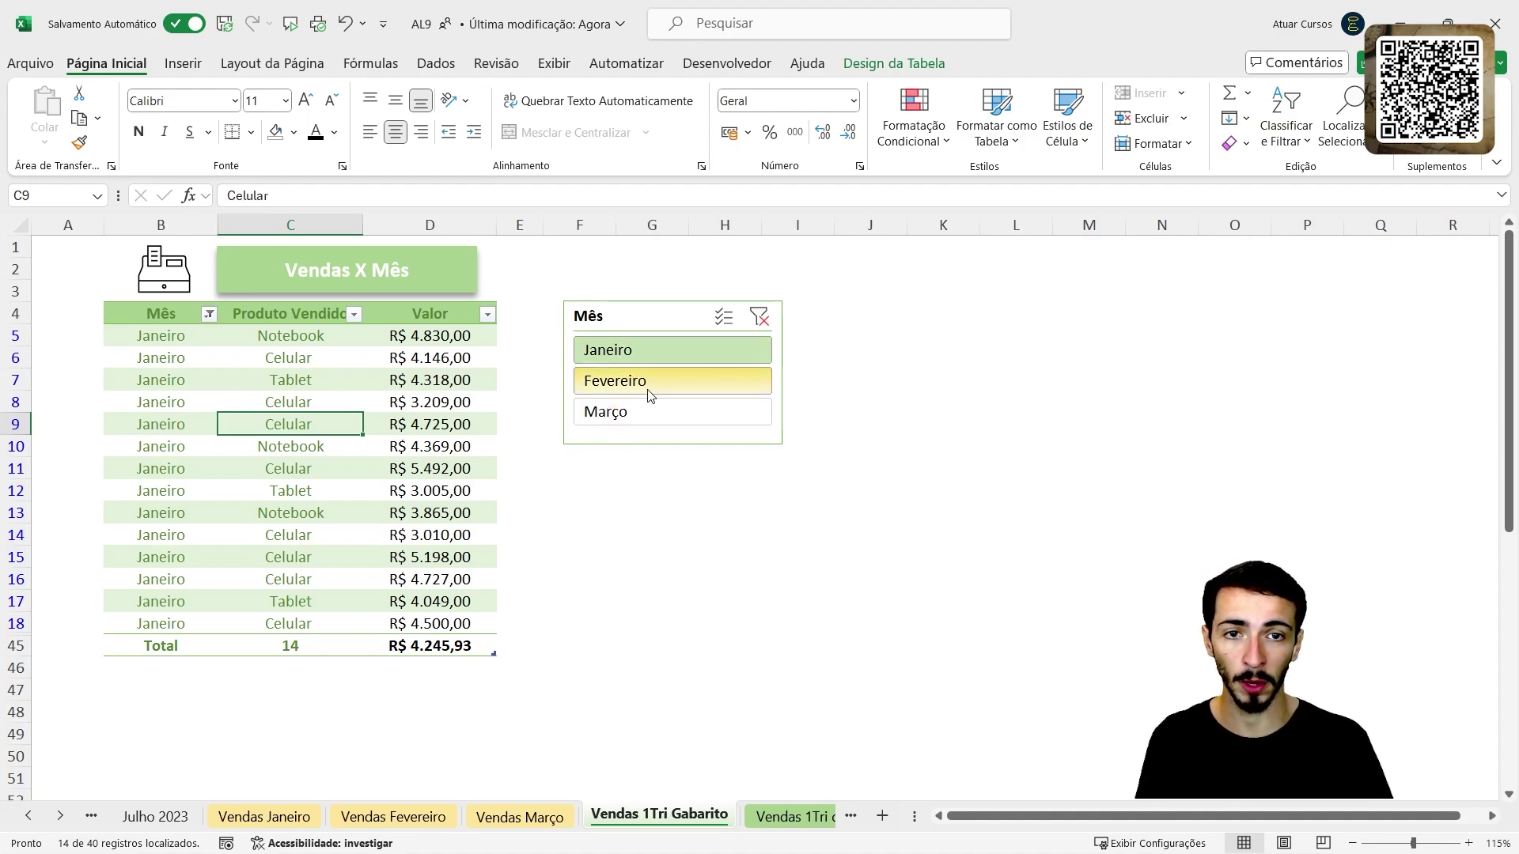
ctrl+click(648, 391)
scroll(308, 548, down, 4)
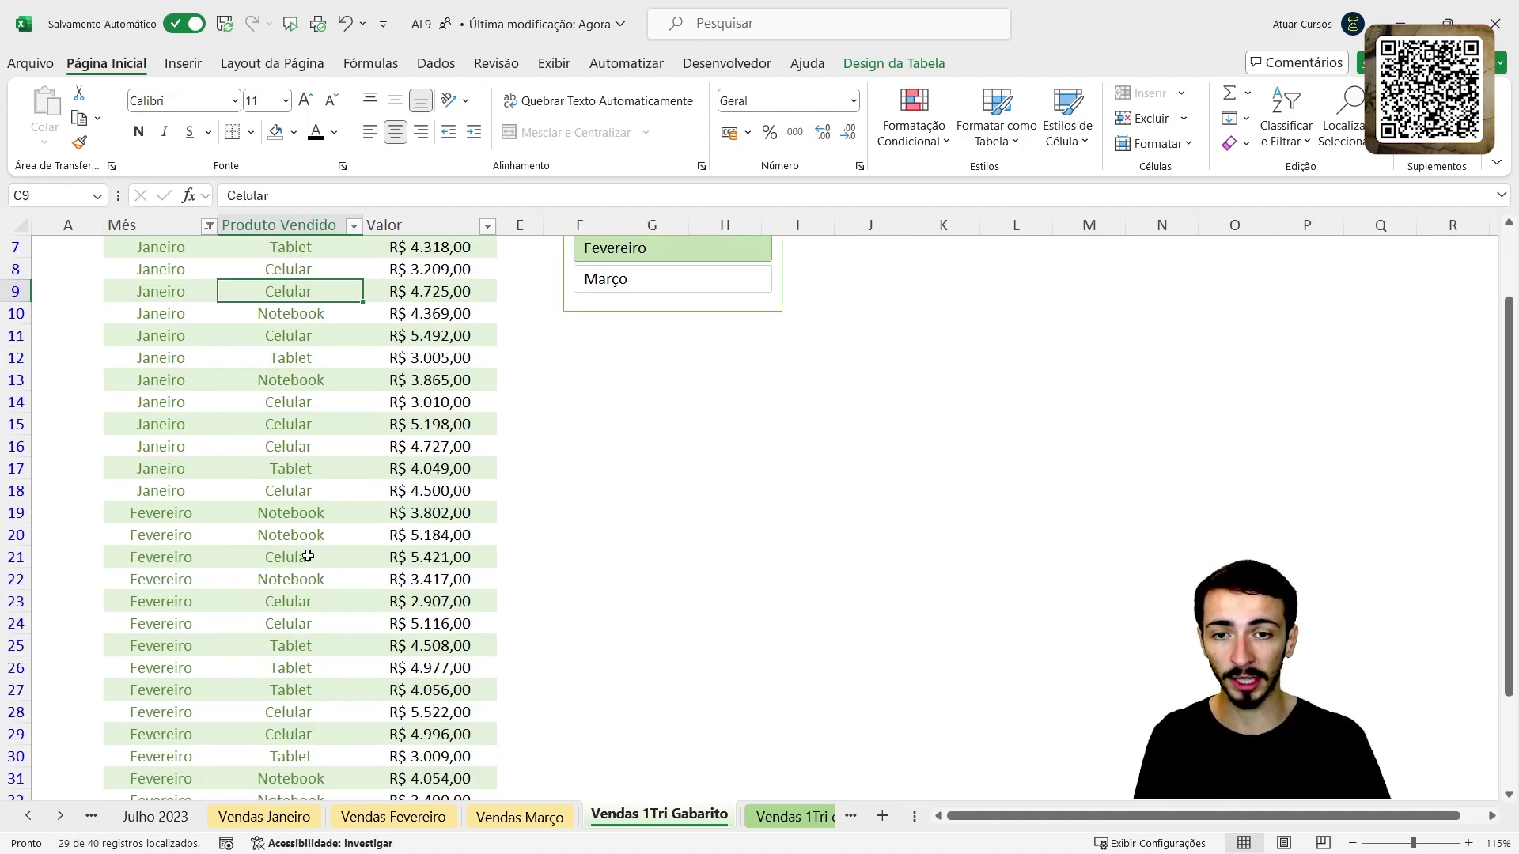
scroll(309, 546, up, 2)
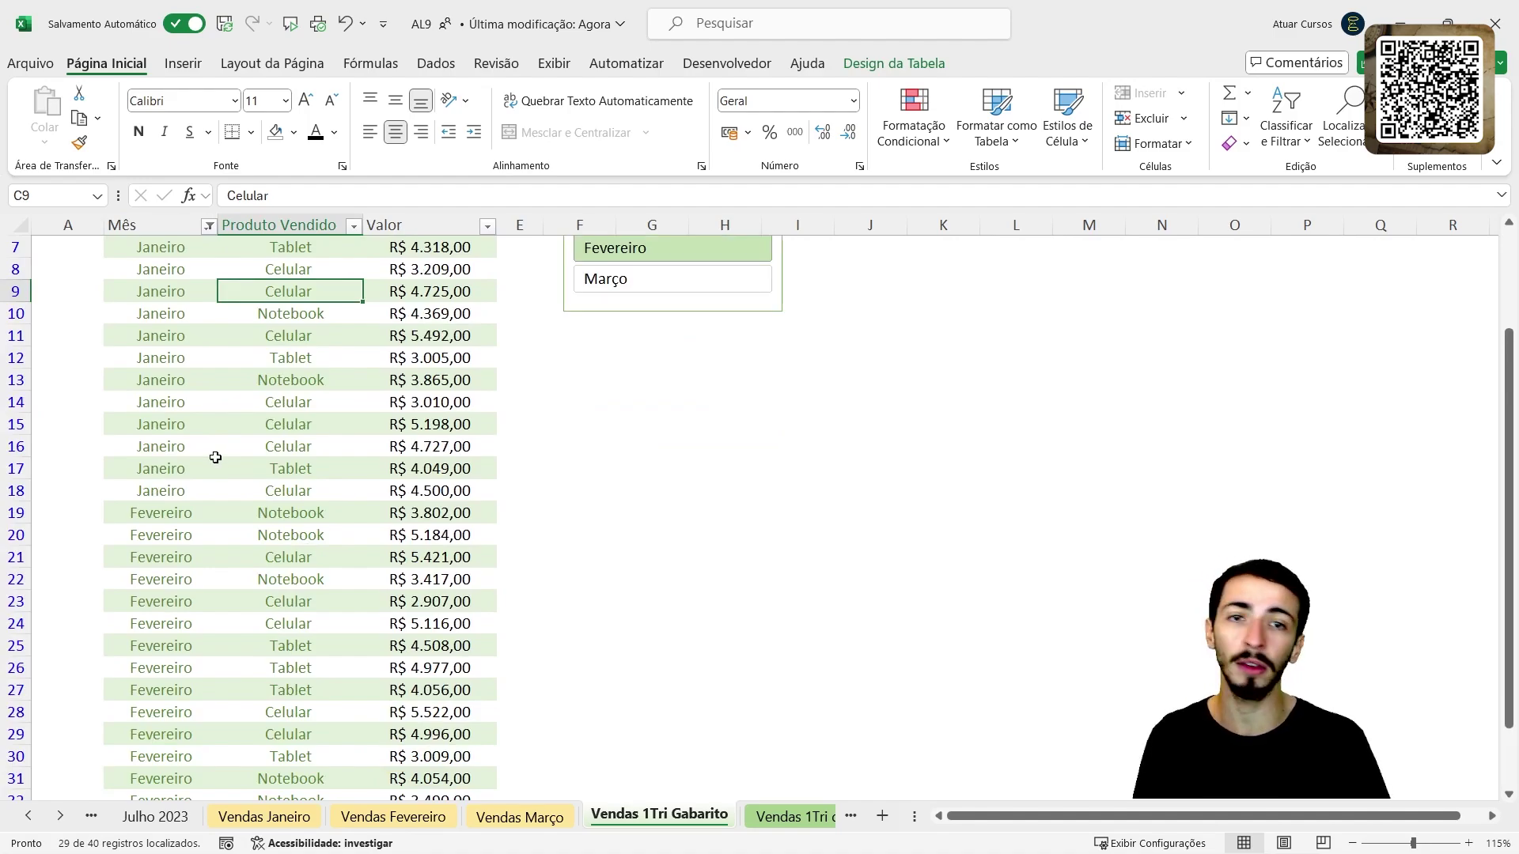
scroll(215, 457, up, 2)
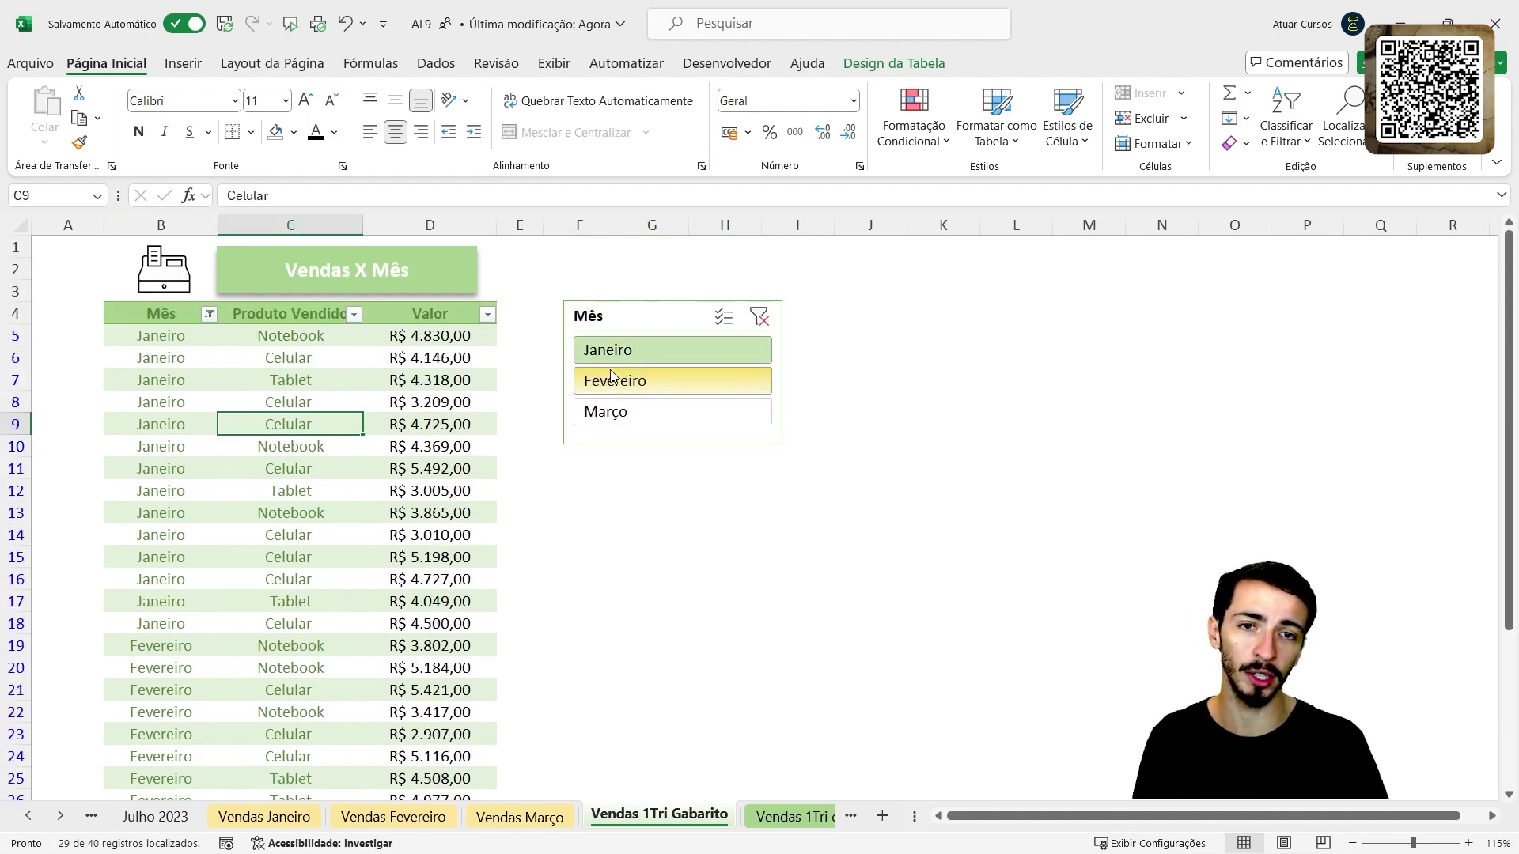
Step: Filter the Vendas X Mês table to Março, and add Fevereiro and Janeiro back to the month selection
click(626, 418)
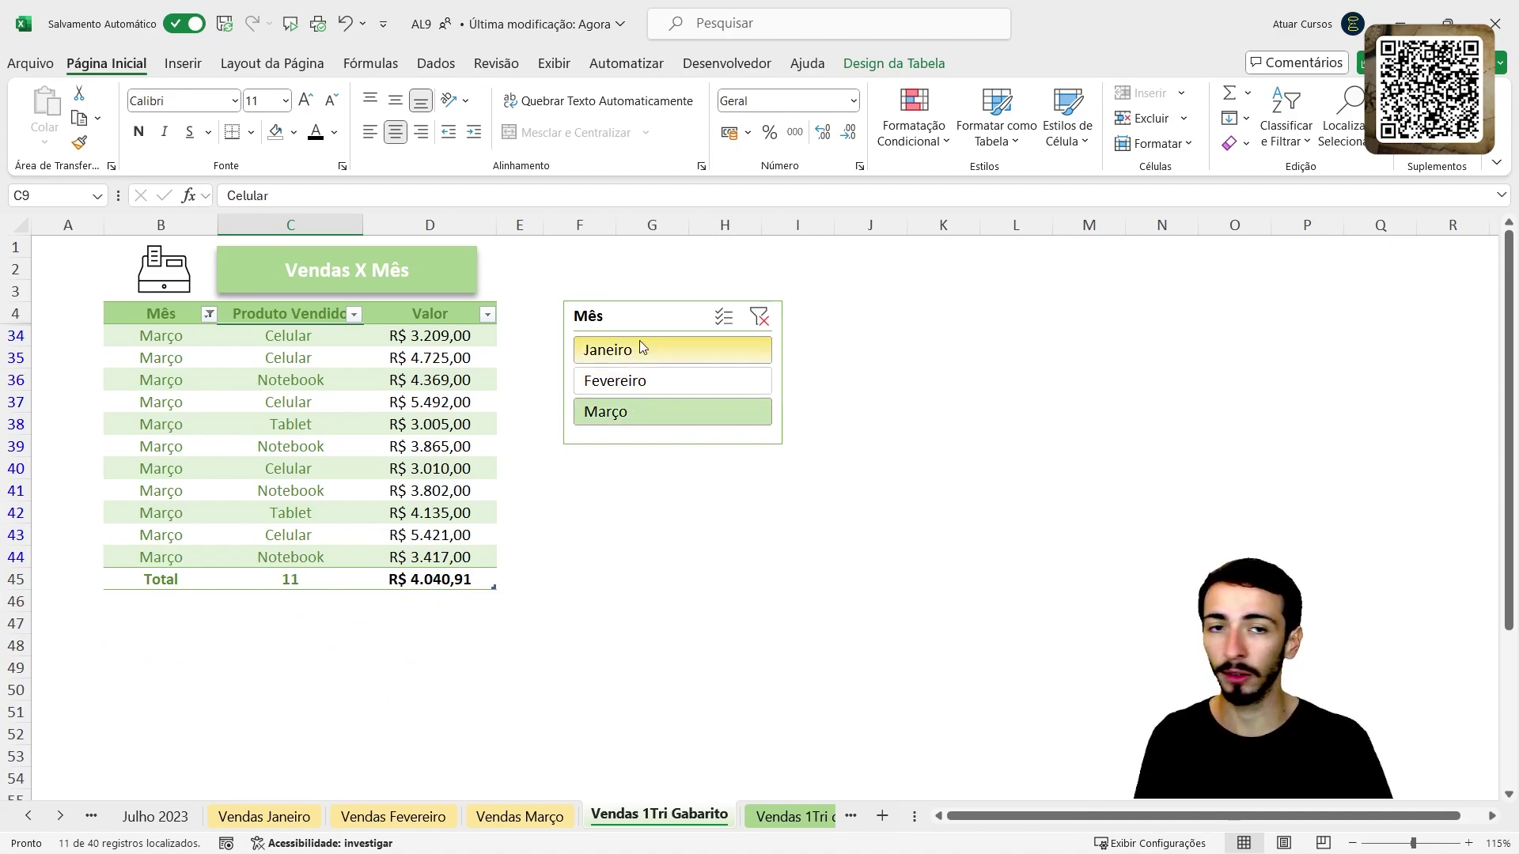
ctrl+click(646, 391)
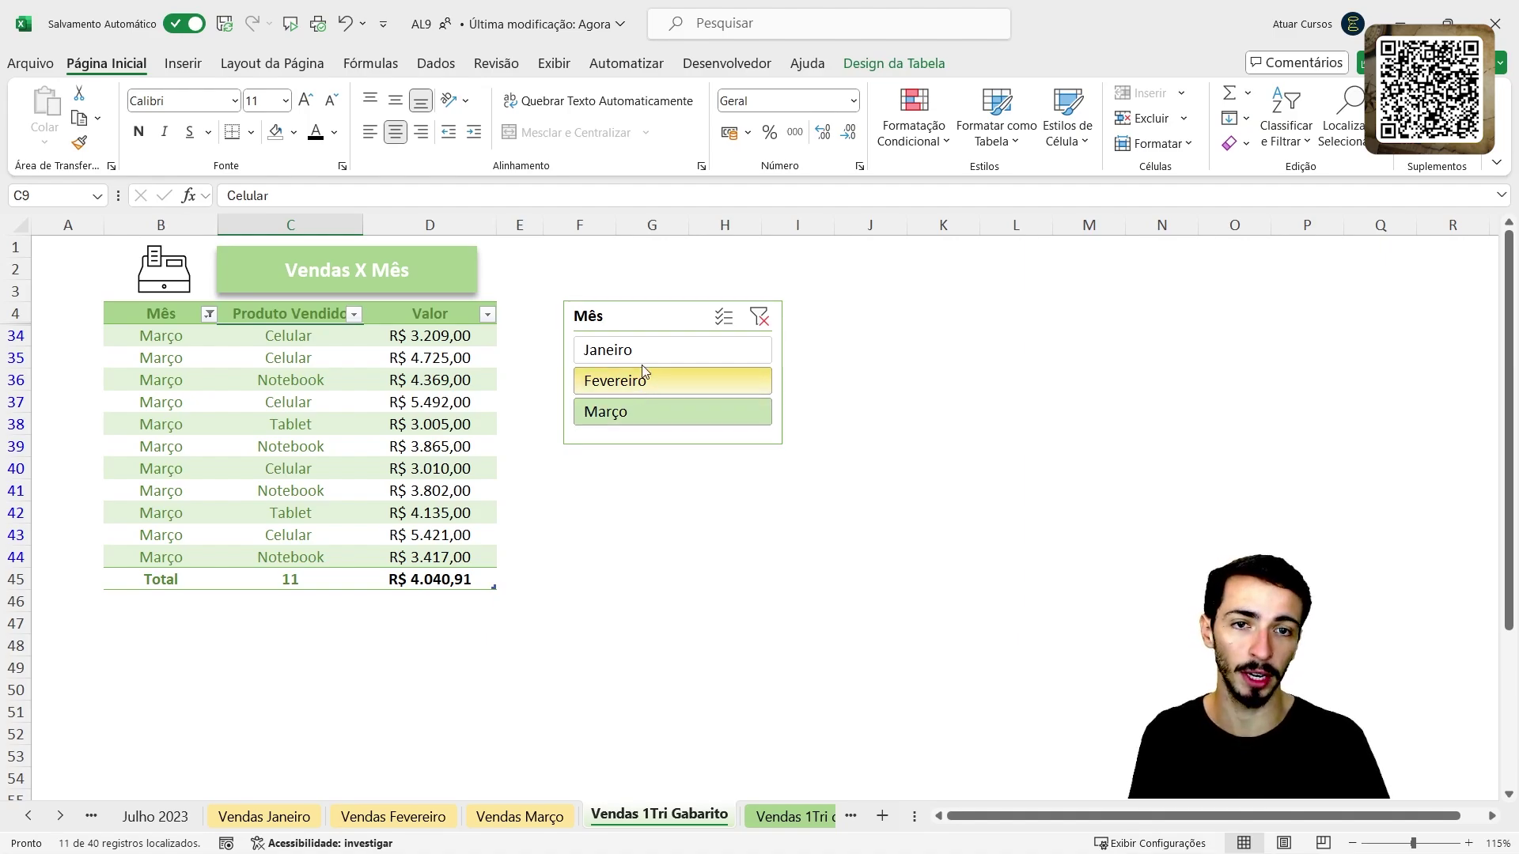
ctrl+click(645, 350)
scroll(225, 529, down, 9)
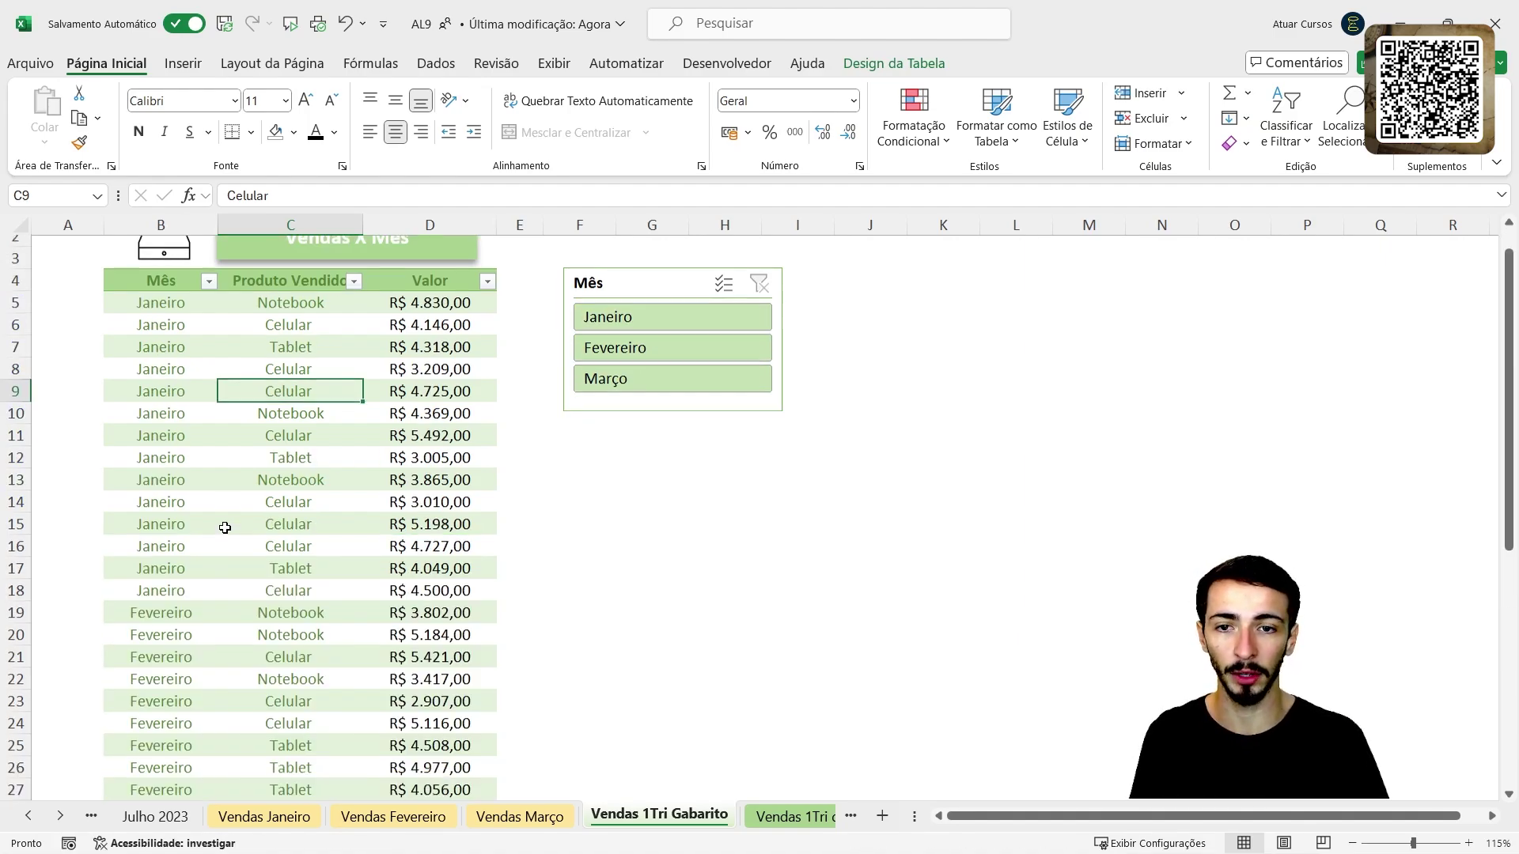
scroll(236, 550, up, 9)
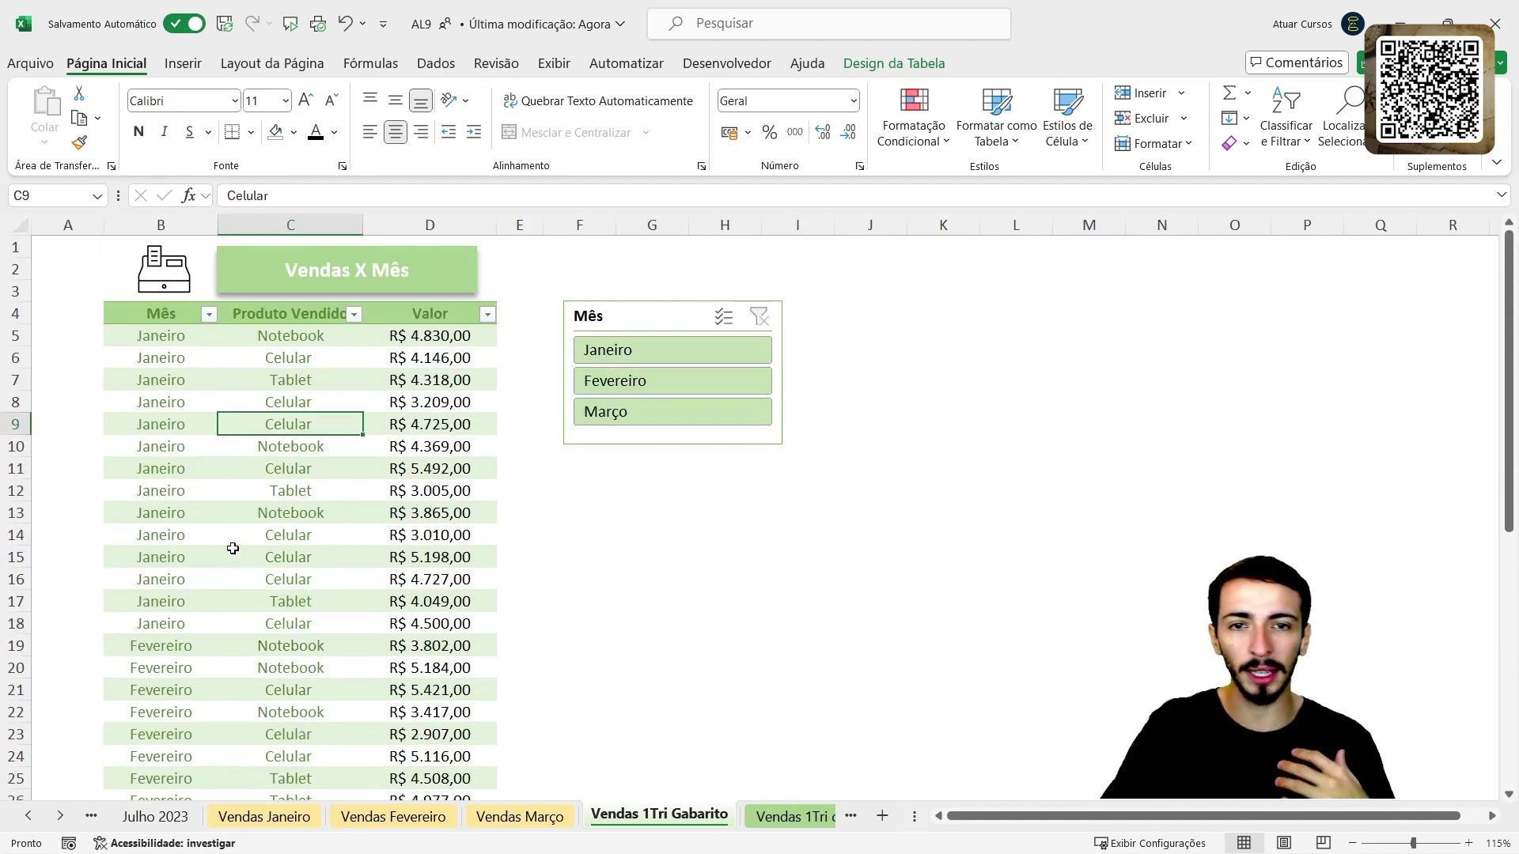
Step: Check the Produto Vendido and Valor summaries in the Total row below the Março records
scroll(232, 549, down, 3)
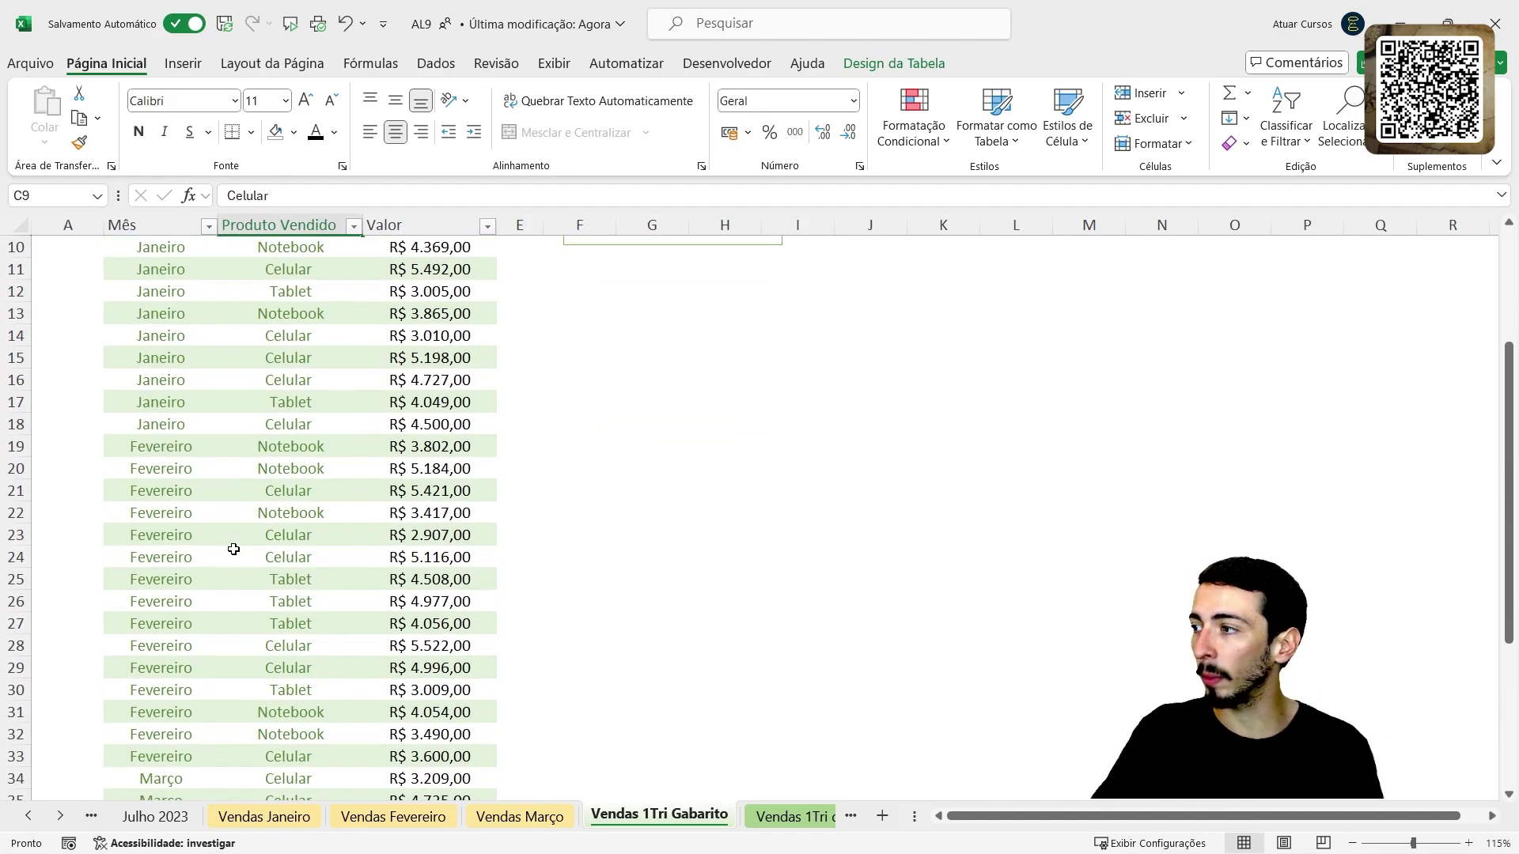
scroll(229, 570, down, 4)
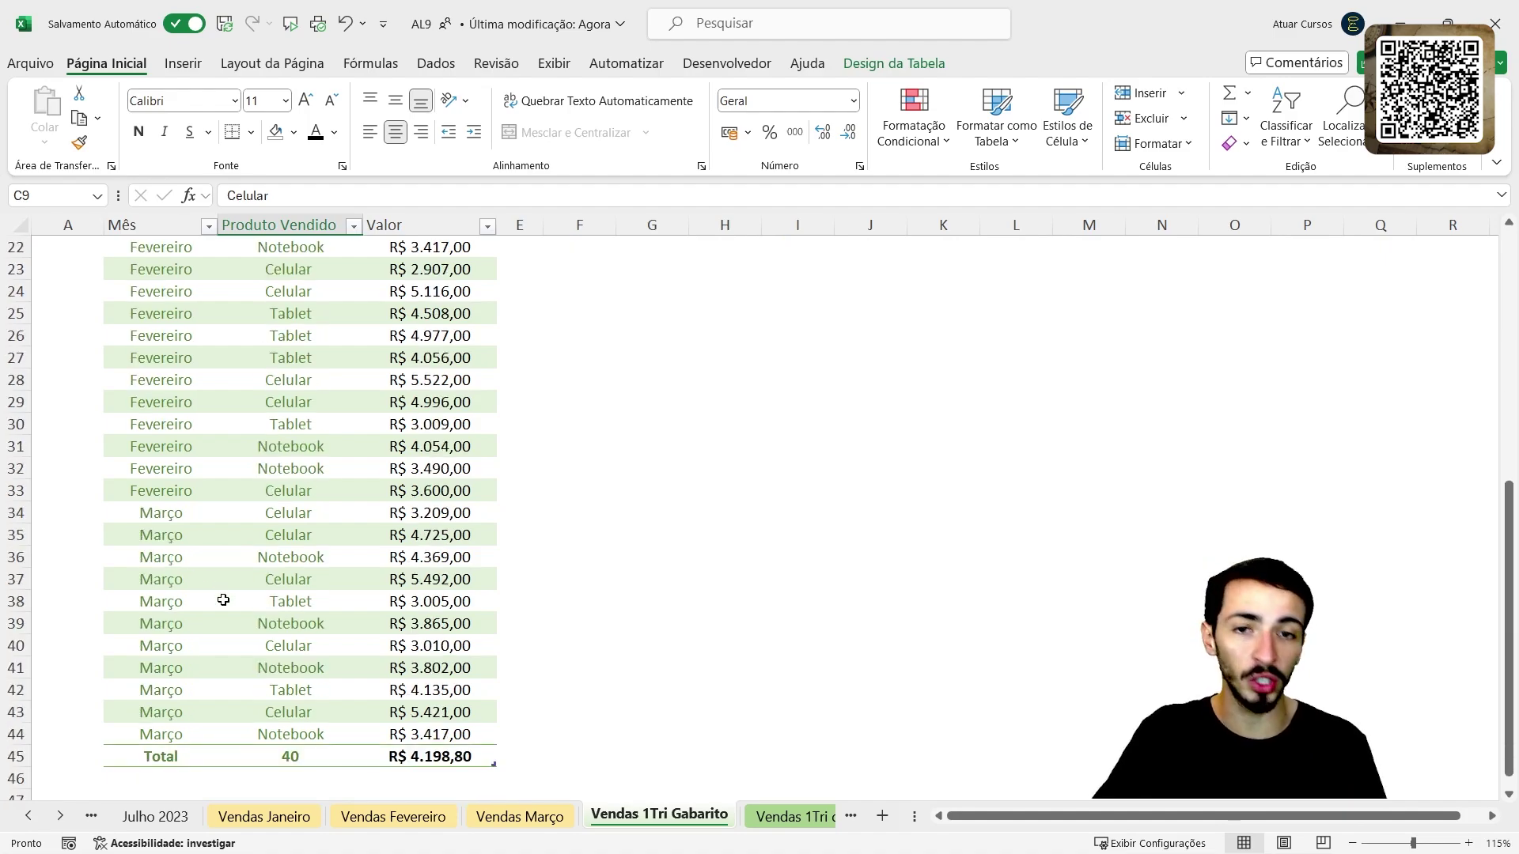
scroll(269, 605, down, 1)
click(286, 695)
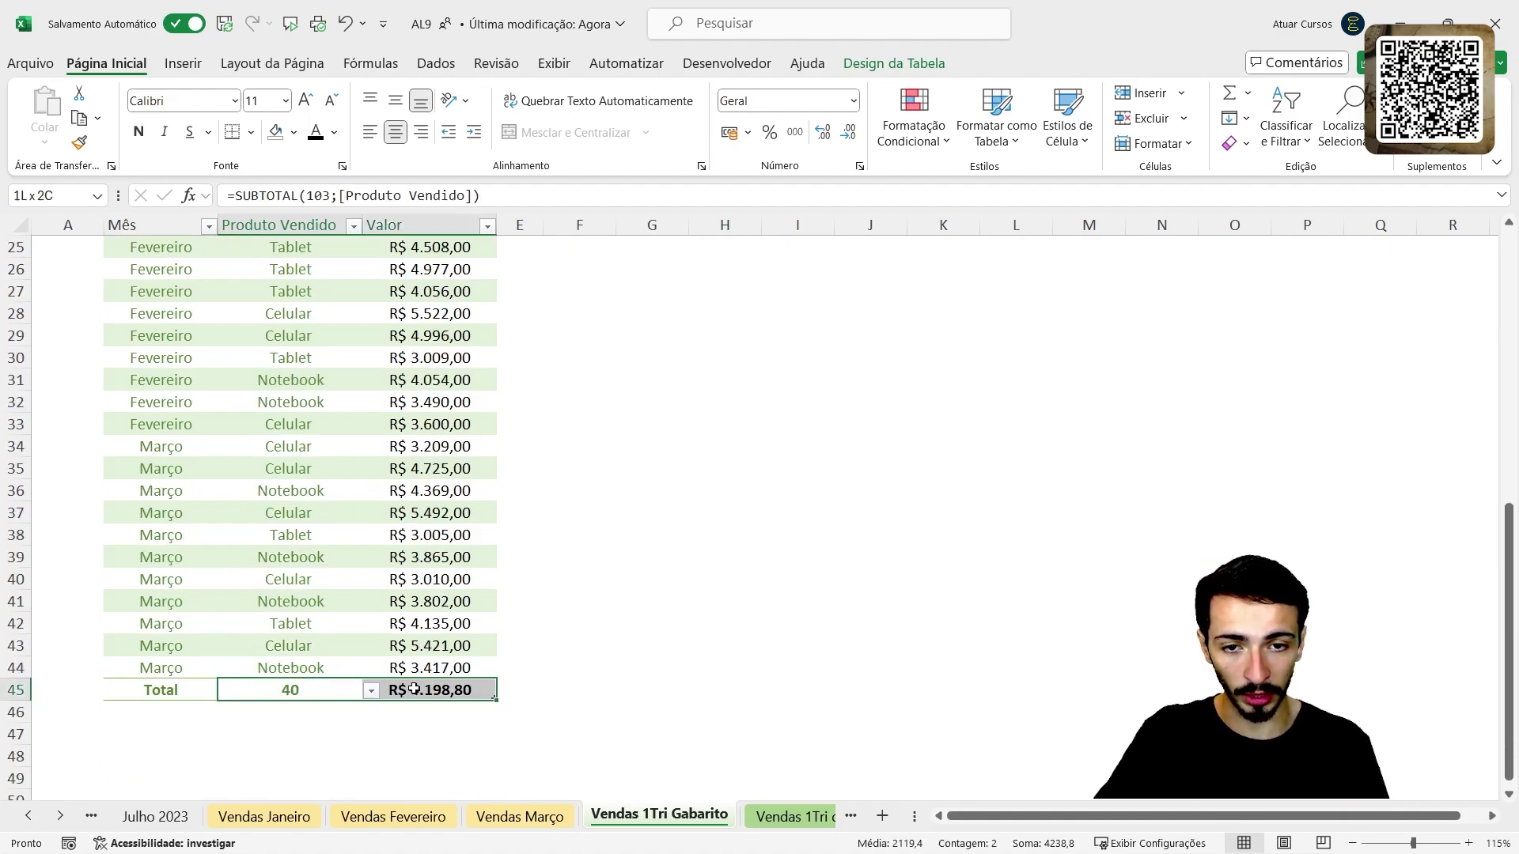
scroll(309, 476, up, 8)
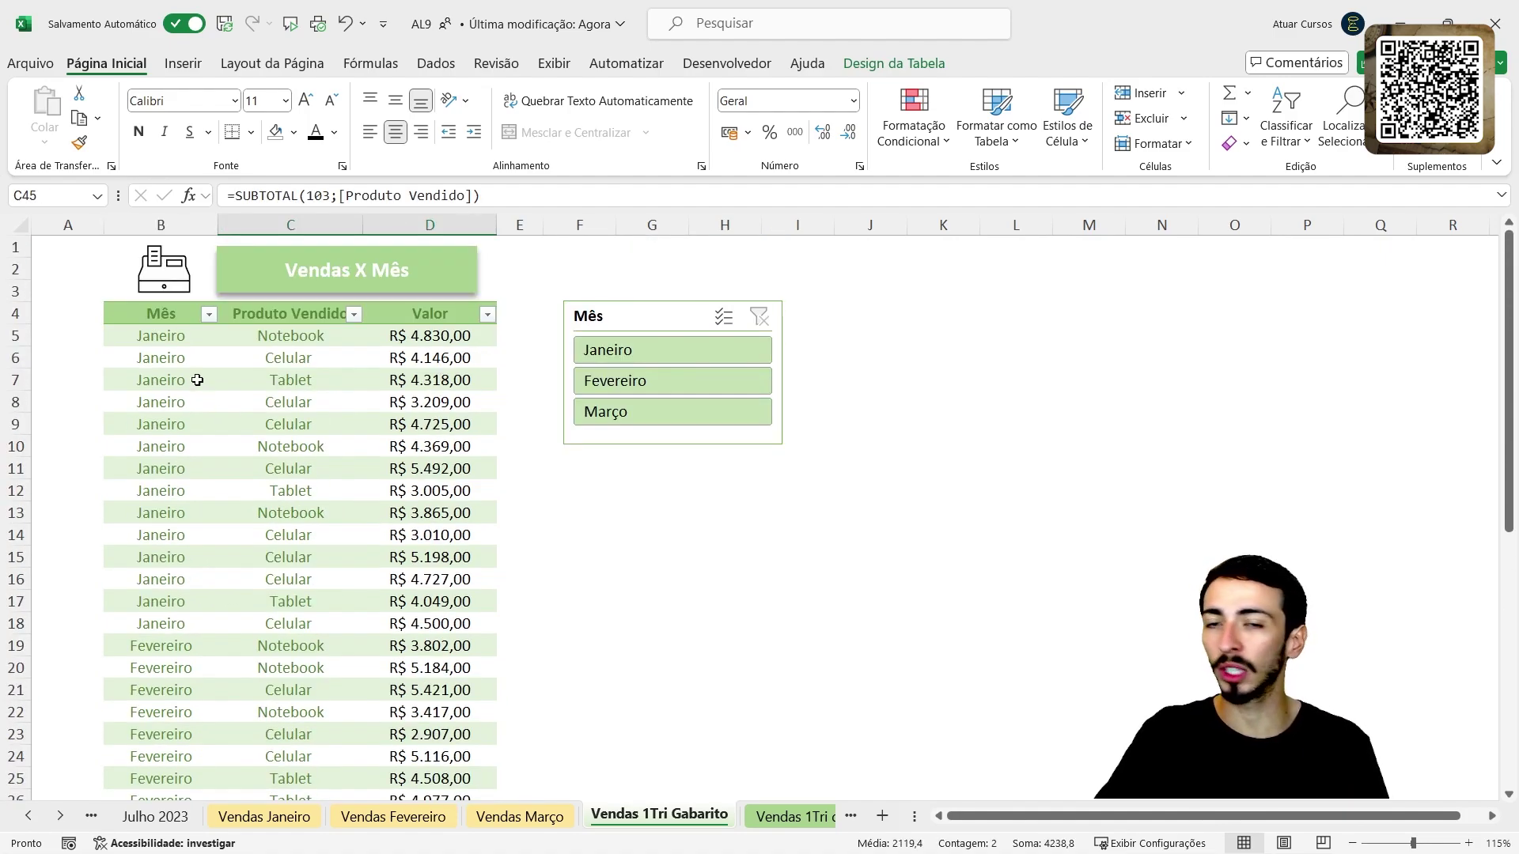
Step: Compare the consolidated Vendas X Mês records with the separate sheets, going back from Vendas Março to Base_Registros
drag(161, 337, 406, 678)
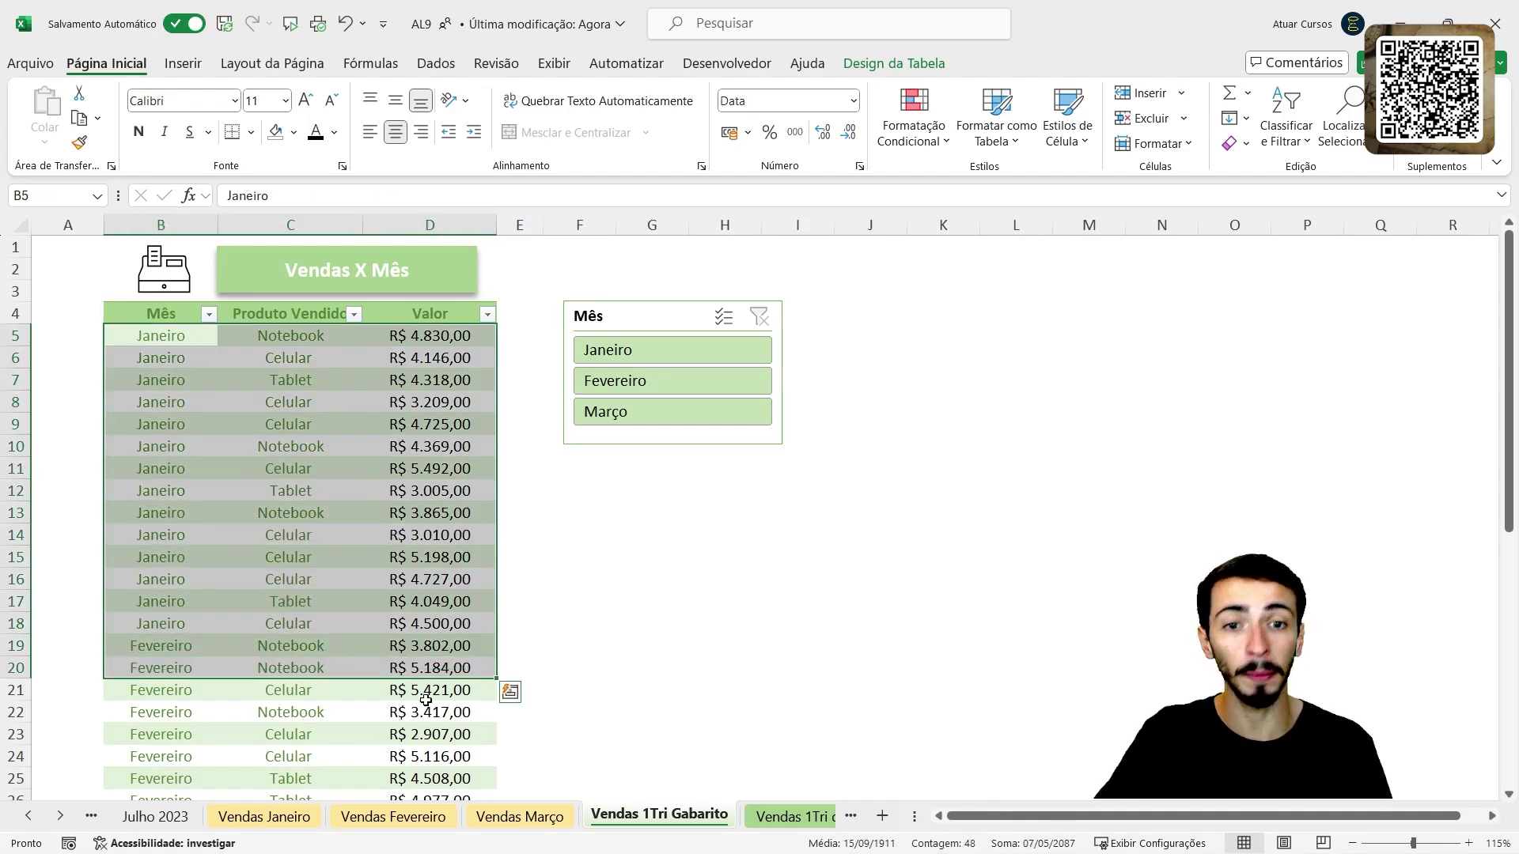
click(496, 821)
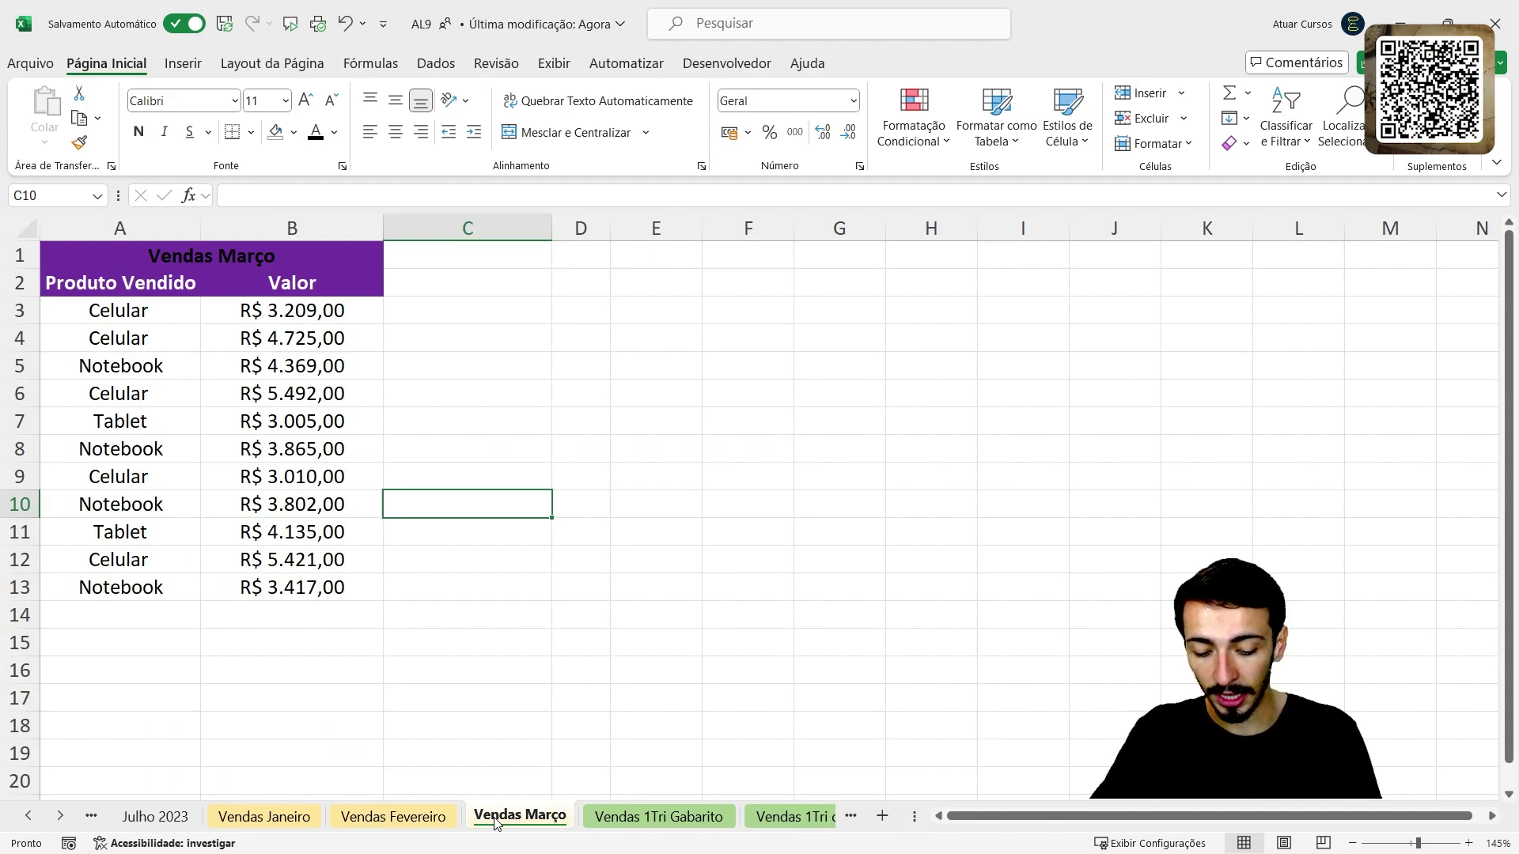
key(ctrl+Page_Up)
key(ctrl+Page_Up)
key(ctrl+Page_Up)
key(ctrl+Page_Up)
key(ctrl+Page_Up)
key(ctrl+Page_Up)
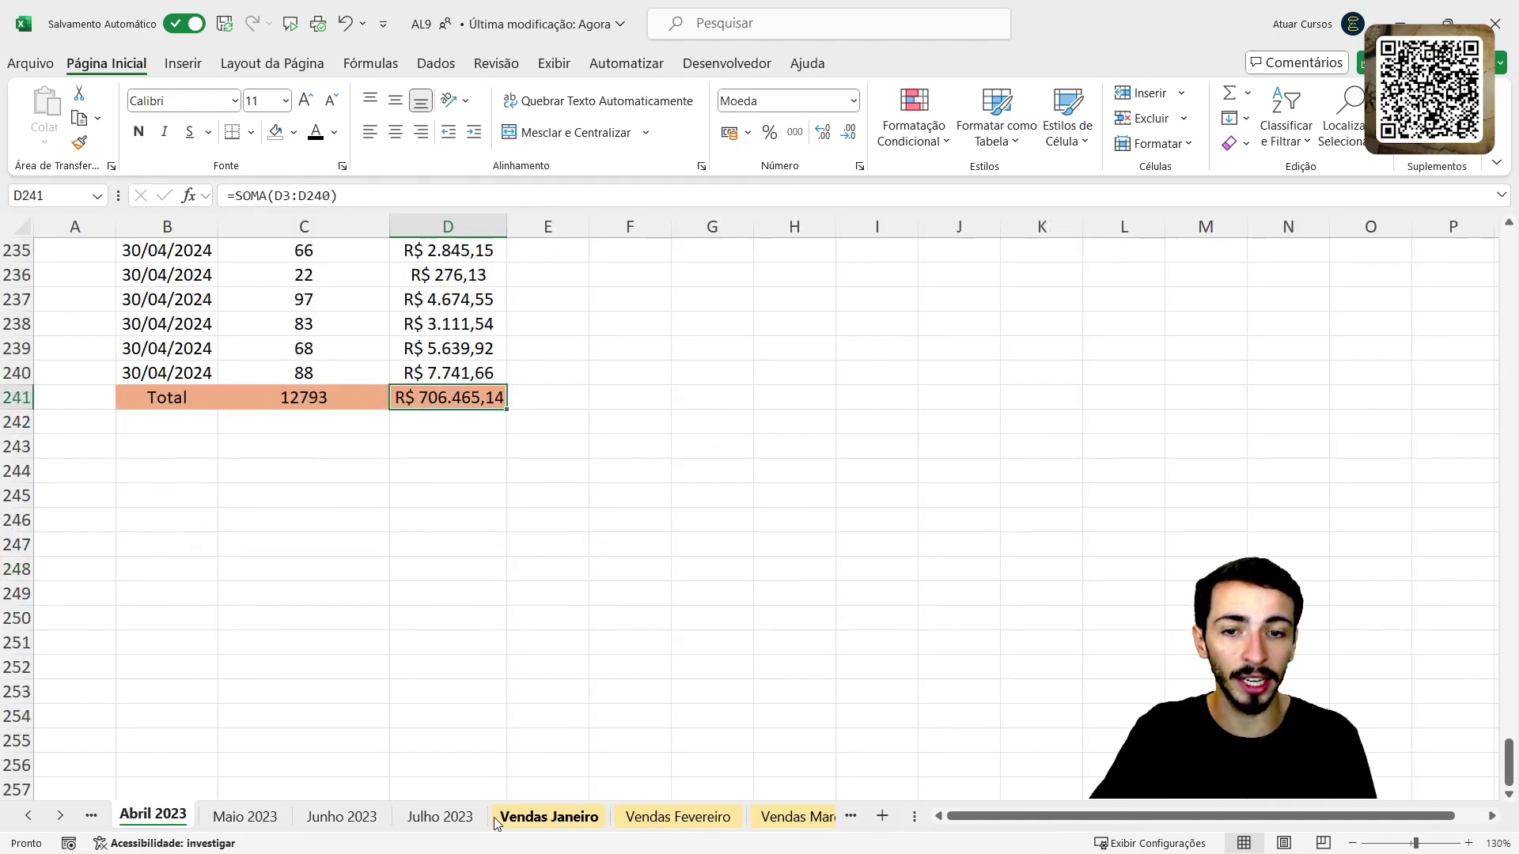
key(ctrl+Page_Up)
key(ctrl+Page_Up)
key(ctrl+Page_Up)
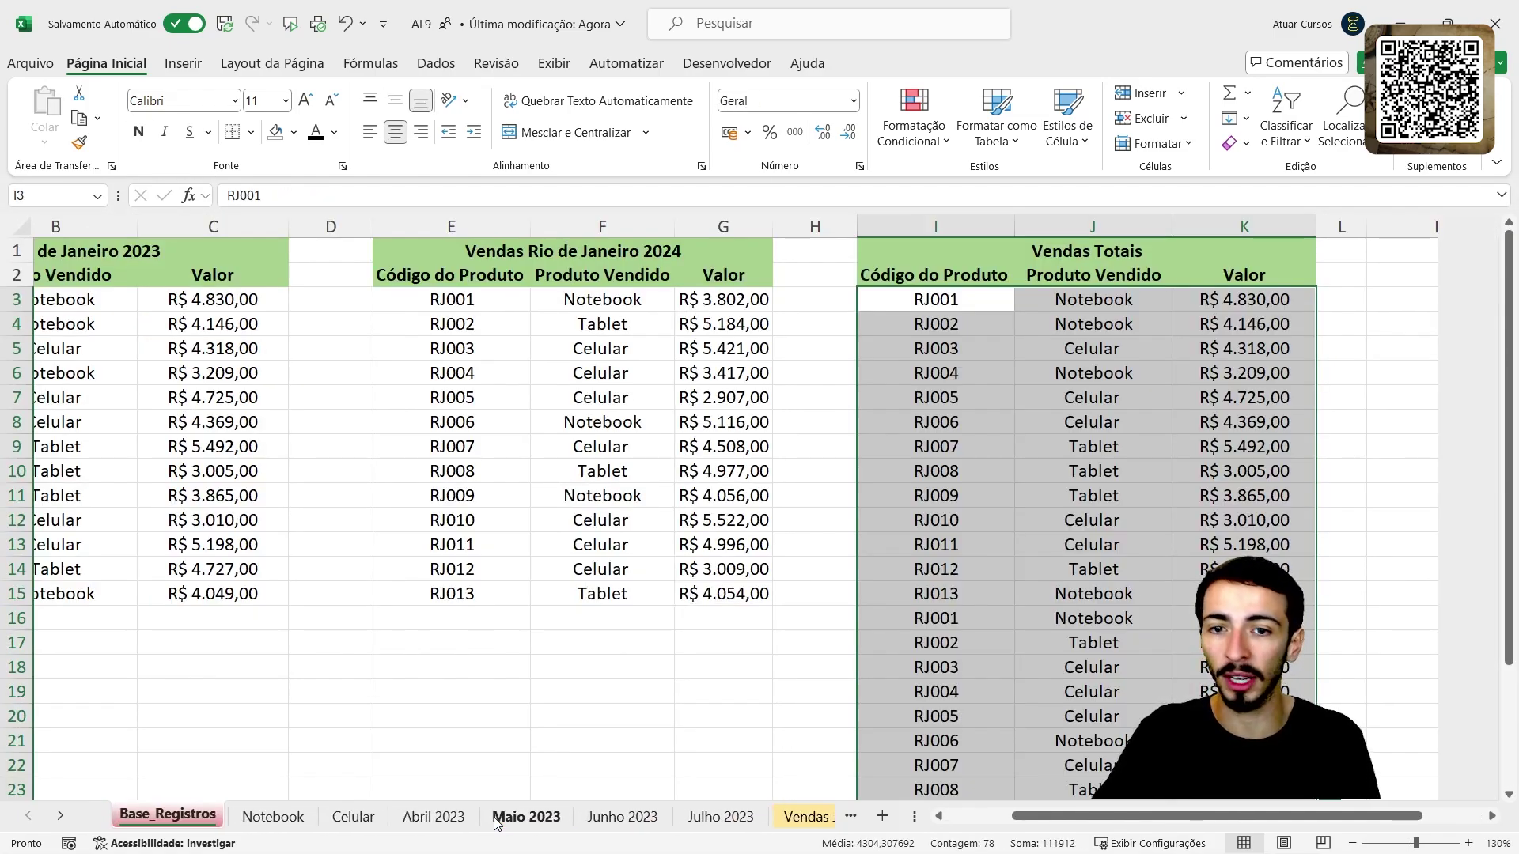
Step: Look through the product and monthly sheets from Notebook onward, returning to the Vendas X Mês table in Vendas 1Tri Gabarito
key(ctrl+Page_Down)
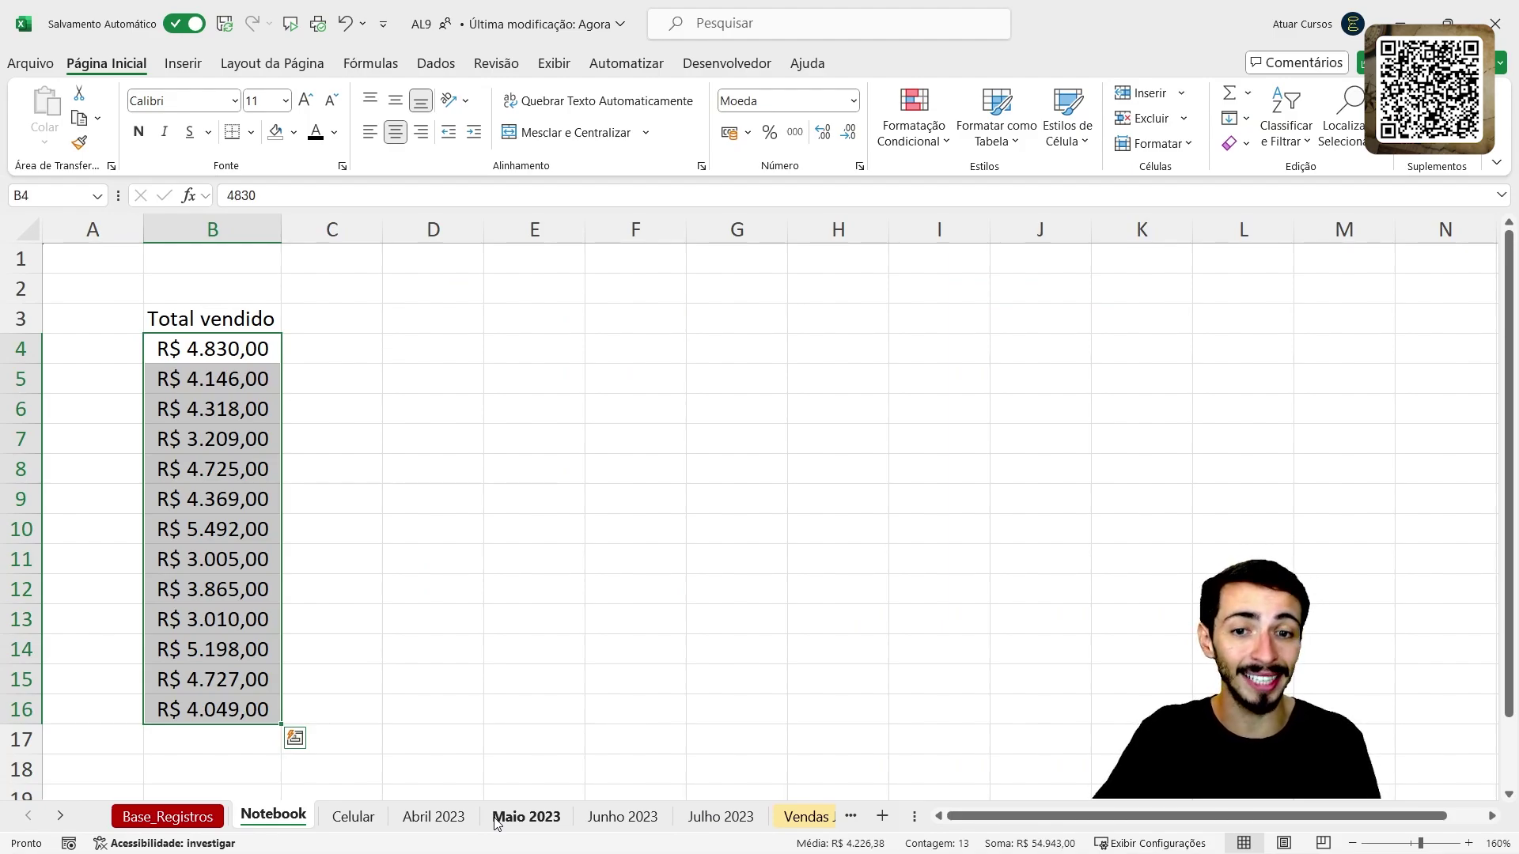
key(ctrl+Page_Down)
key(ctrl+Page_Down)
key(ctrl+Page_Down)
key(ctrl+Page_Down)
key(ctrl+Page_Down)
key(ctrl+Page_Down)
key(ctrl+Page_Down)
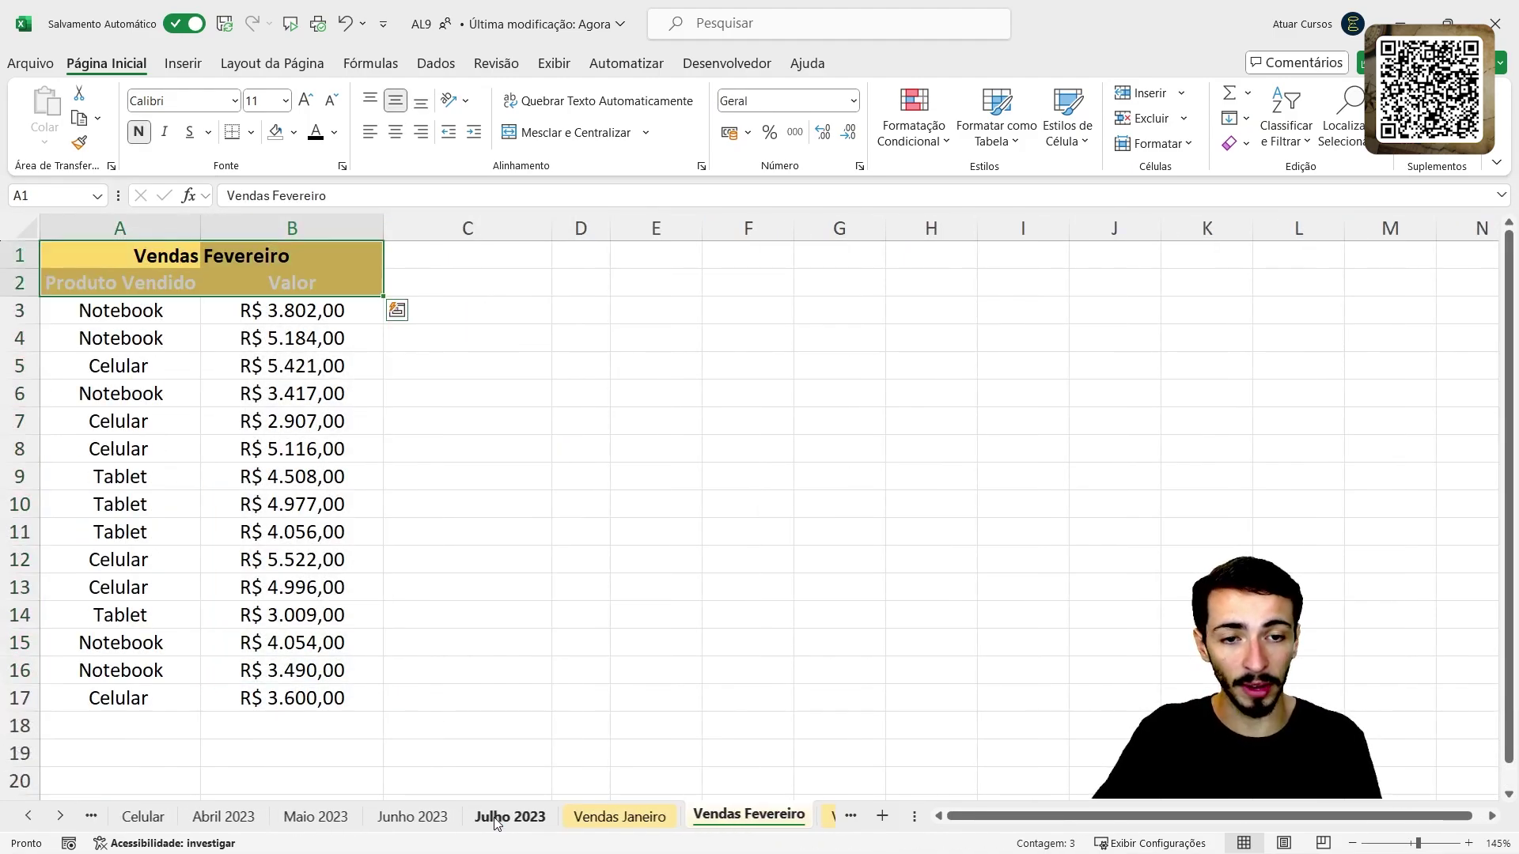
key(ctrl+Page_Down)
key(ctrl+Page_Down)
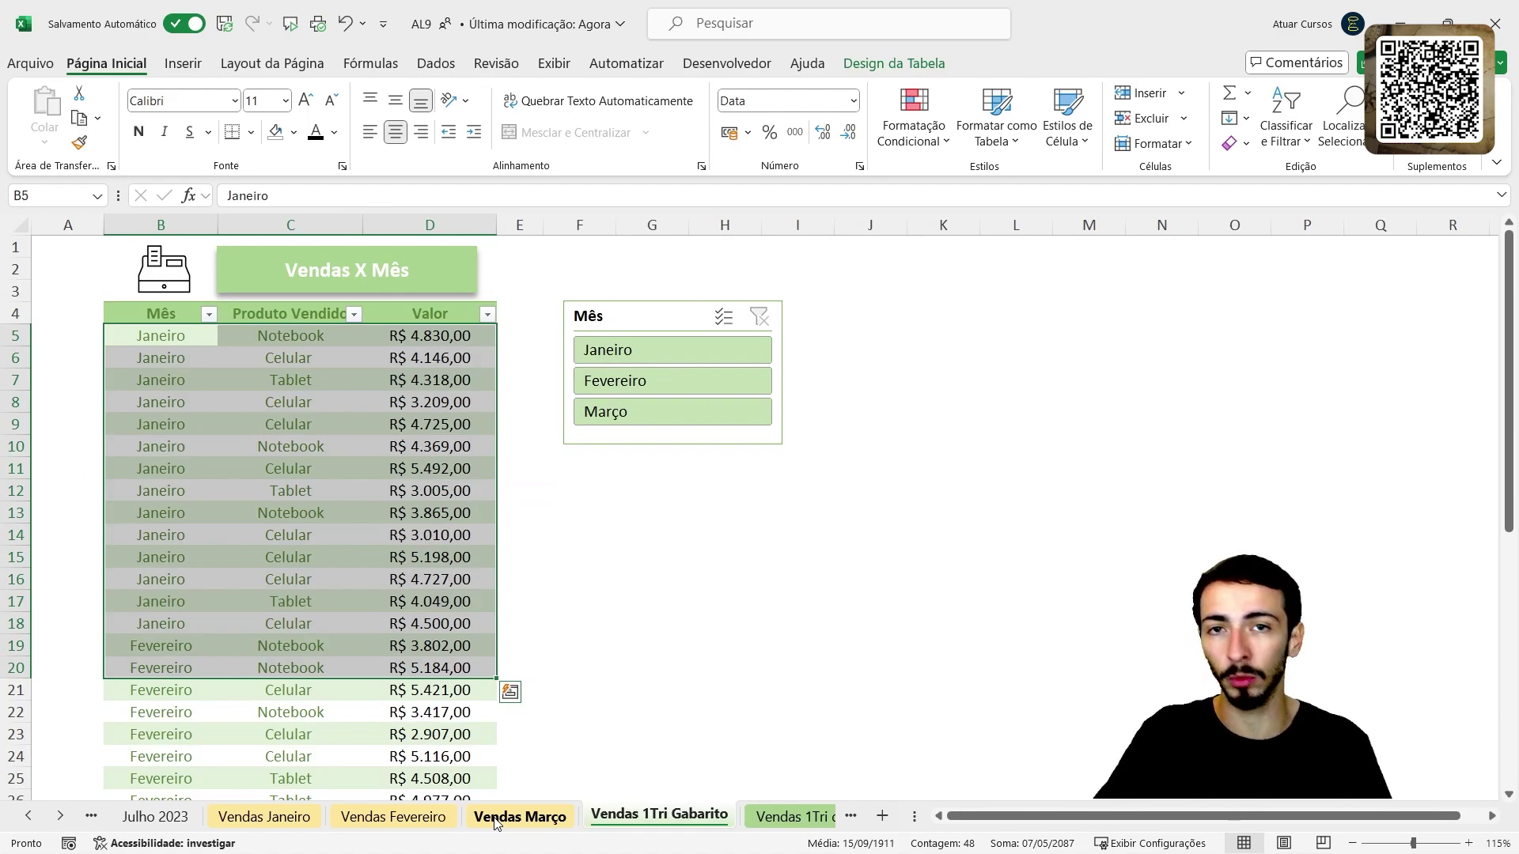
click(271, 532)
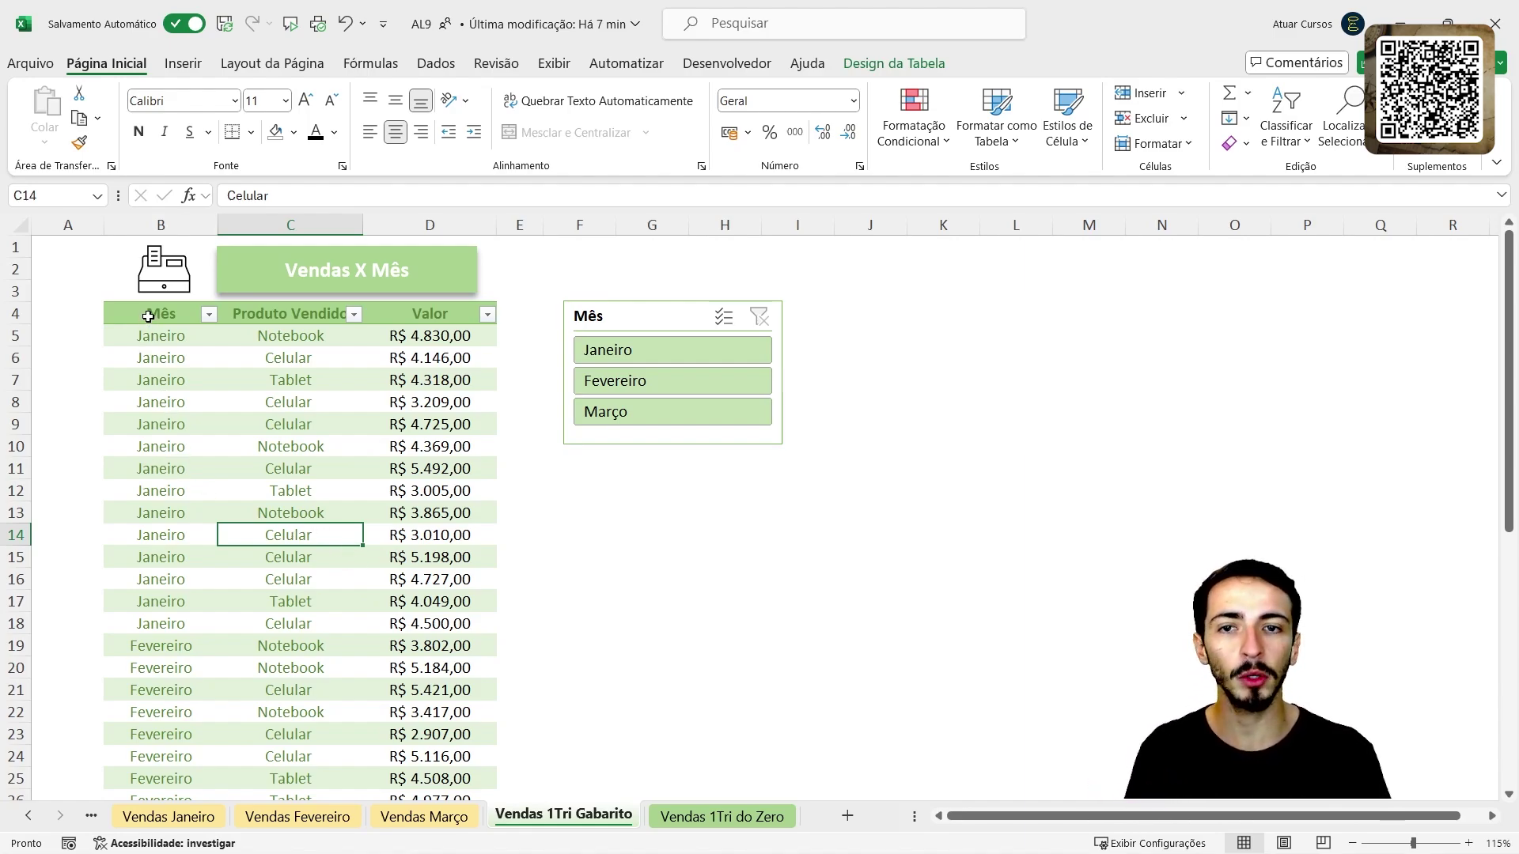
Step: Examine the Vendas X Mês layout in Vendas 1Tri Gabarito: header row, records, title banner and Mês slicer
drag(148, 317, 384, 686)
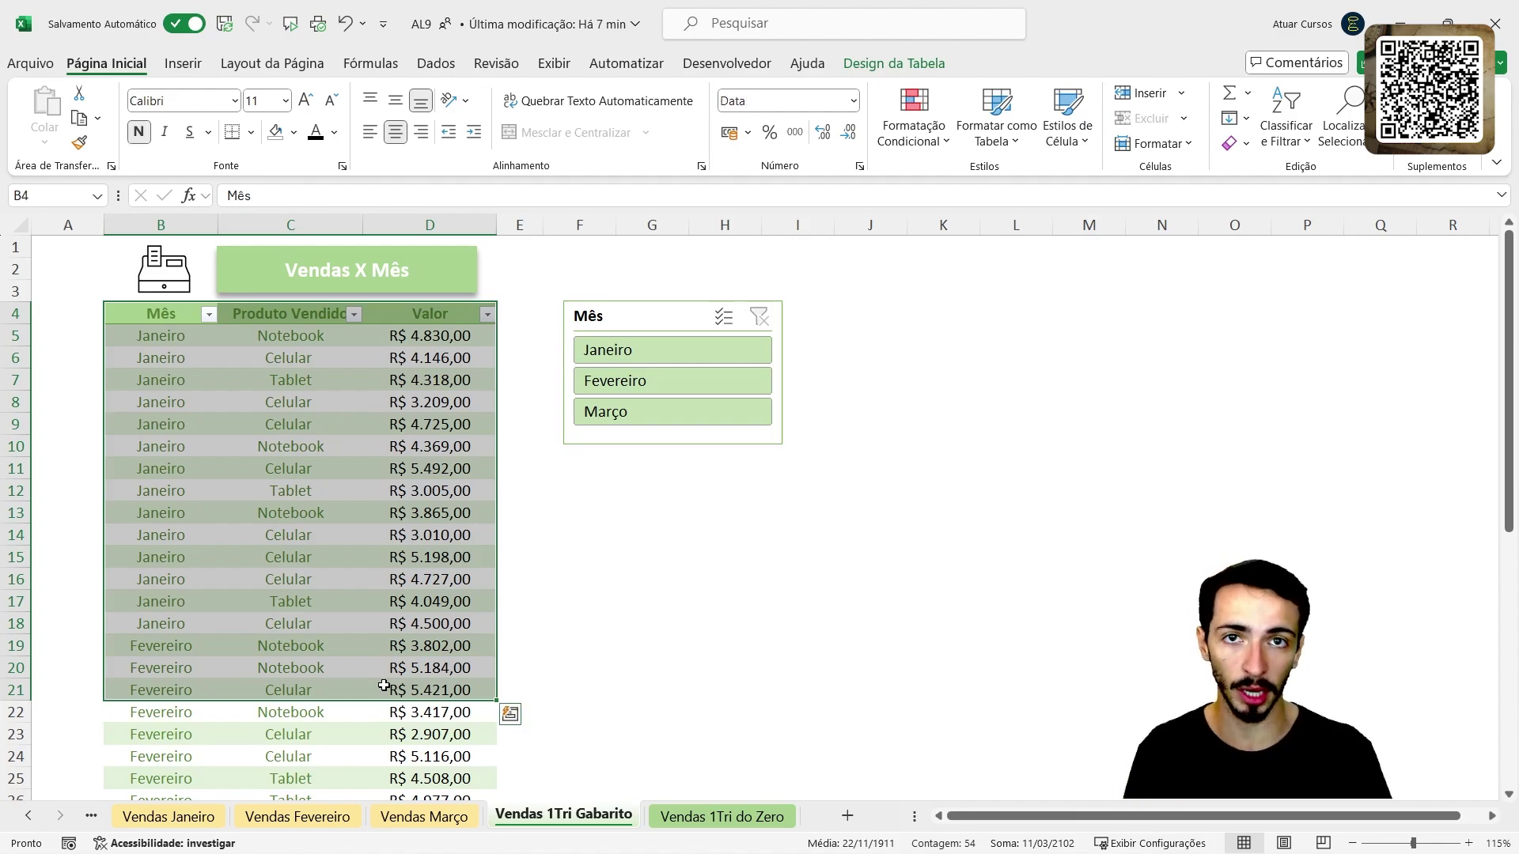
click(166, 317)
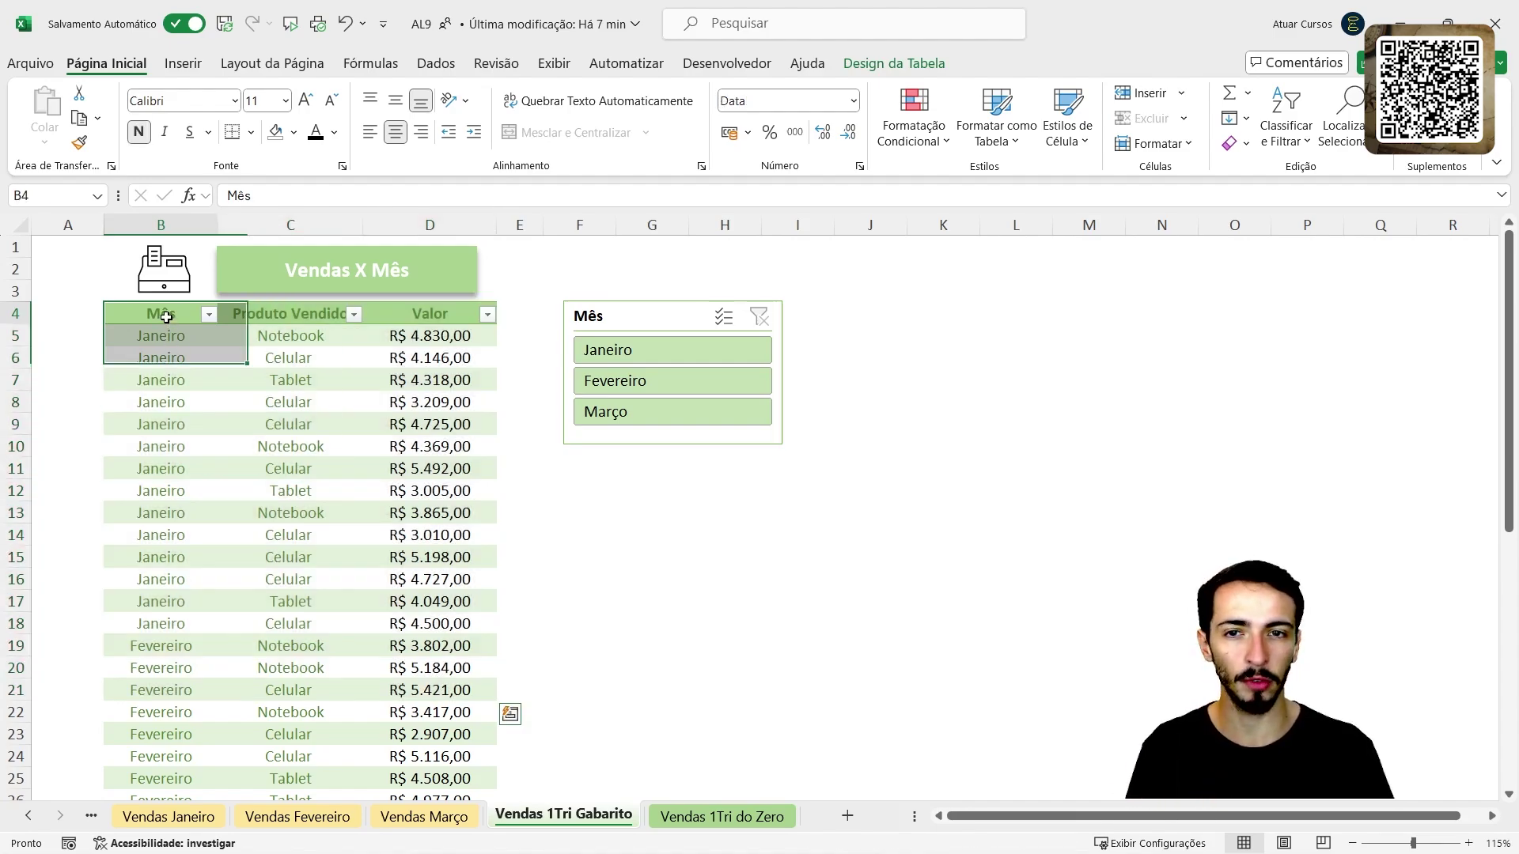
drag(166, 317, 404, 316)
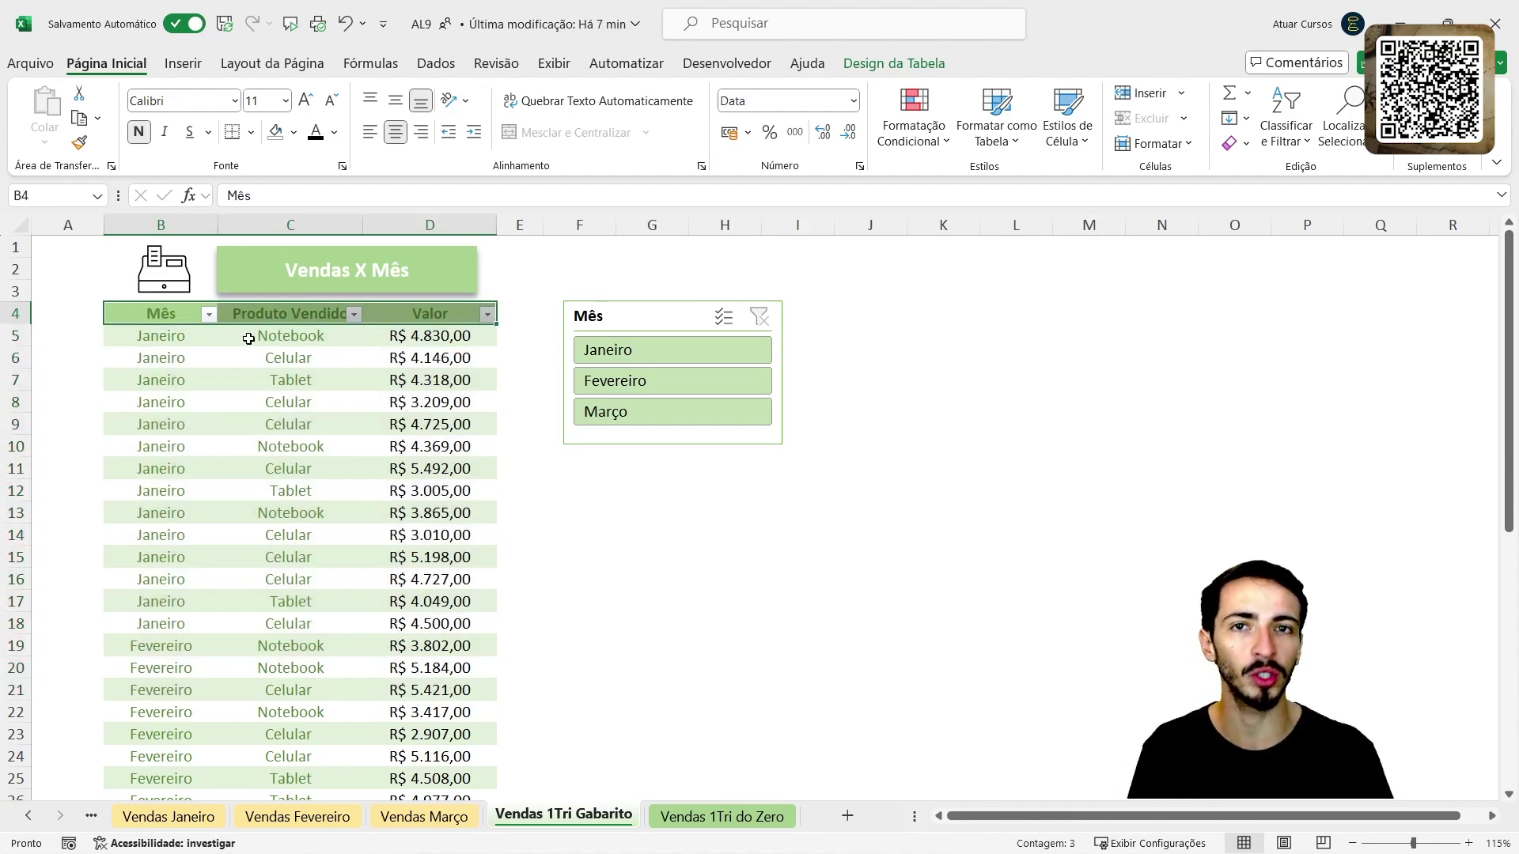
drag(153, 332, 449, 737)
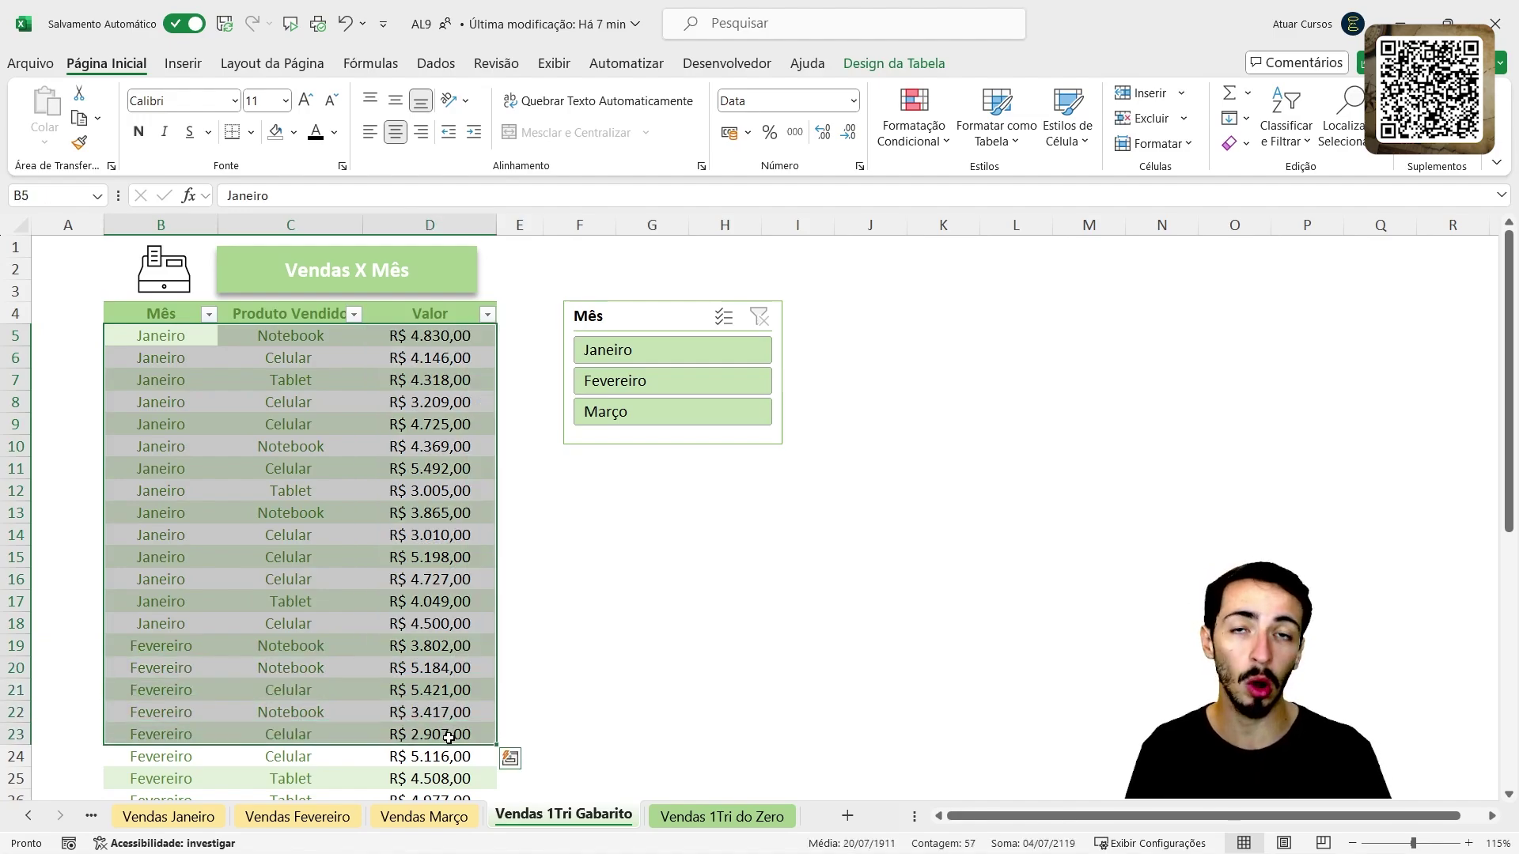
click(358, 576)
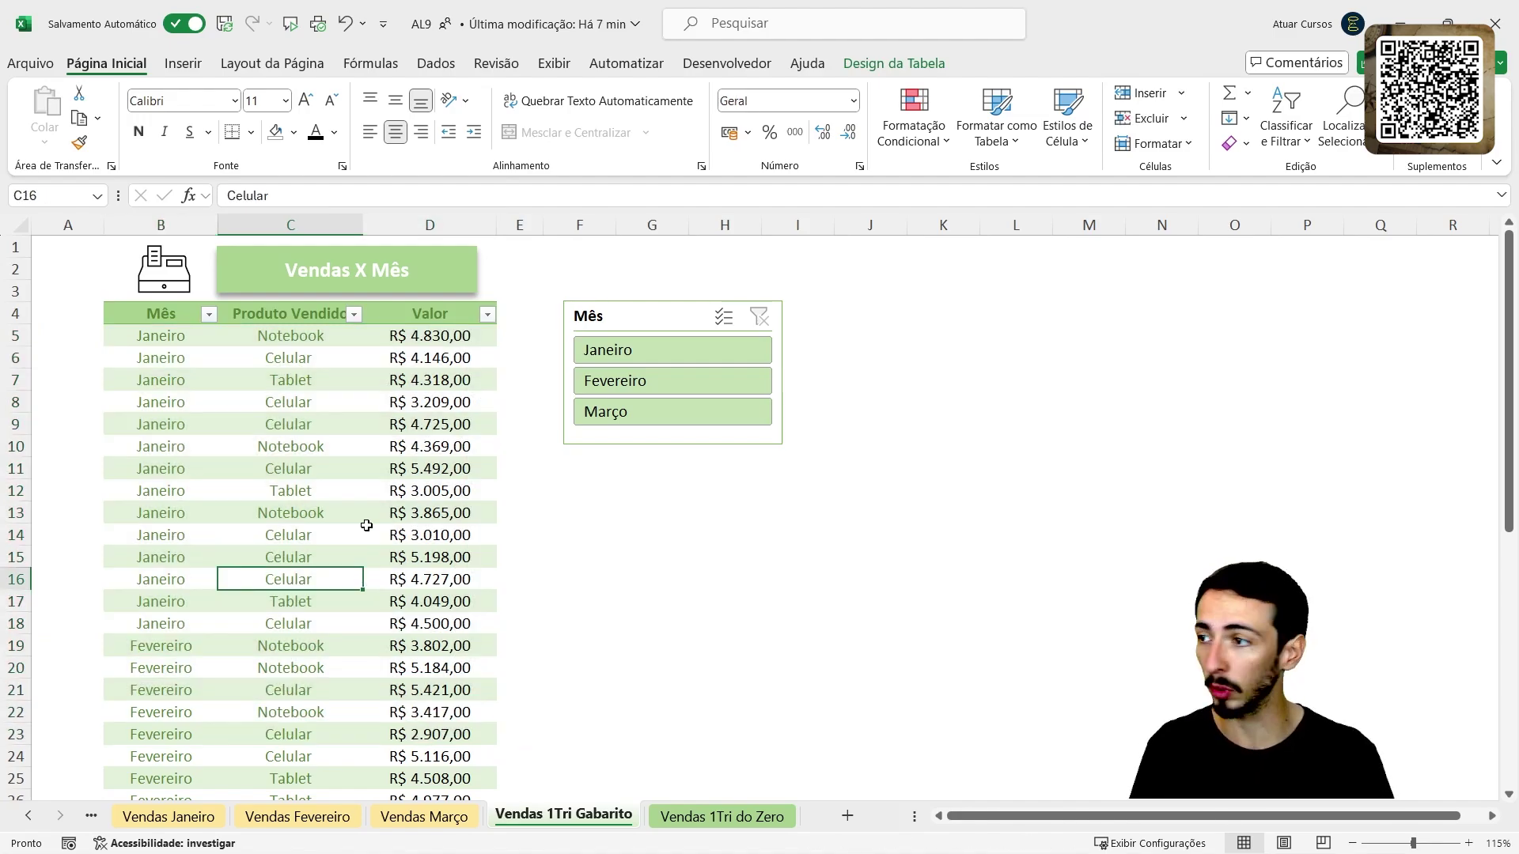
click(155, 277)
click(243, 285)
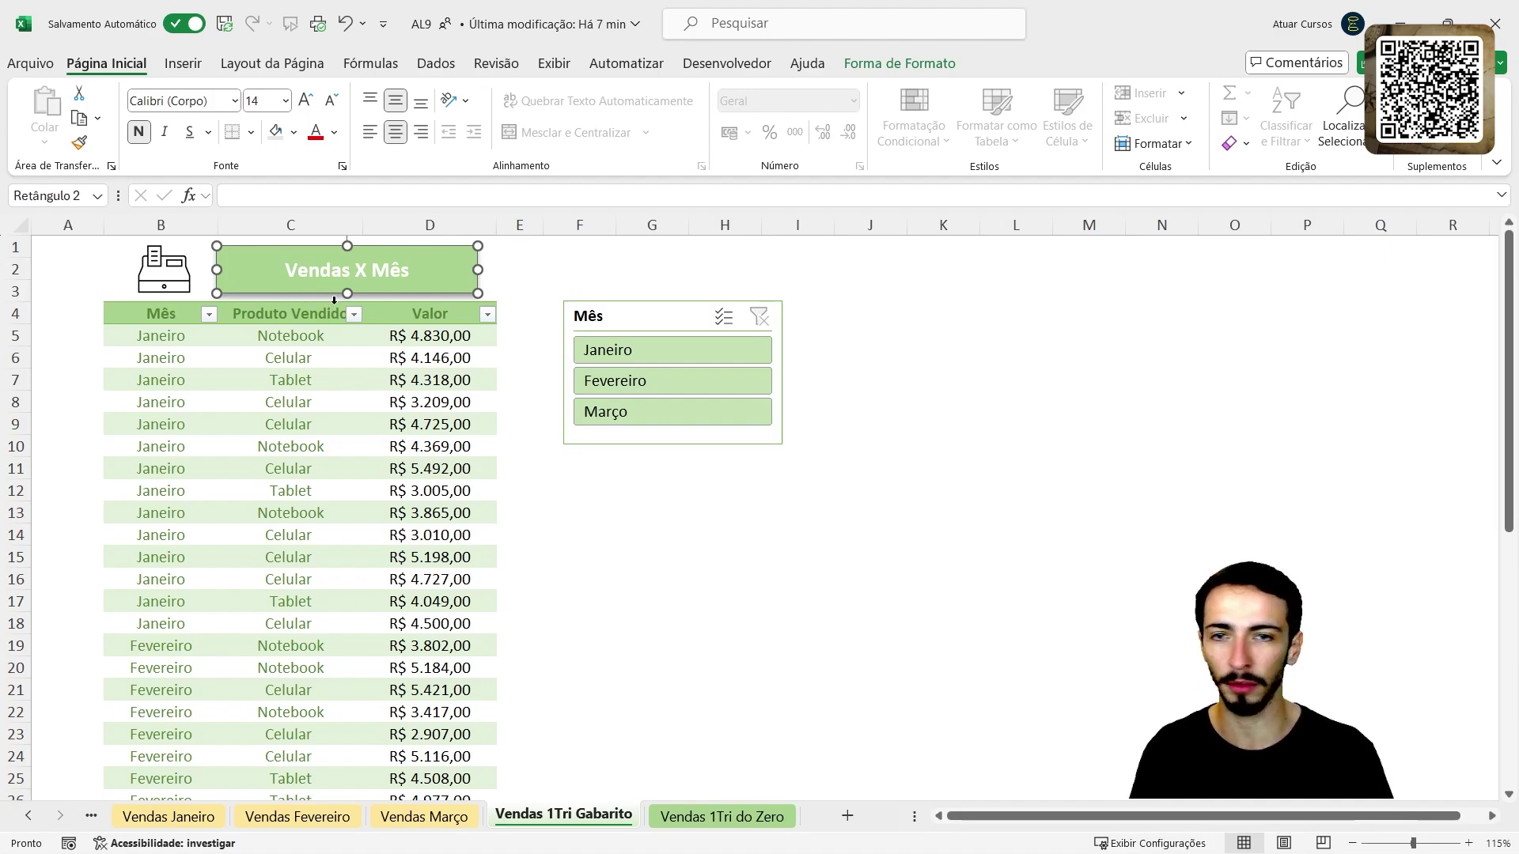
click(626, 318)
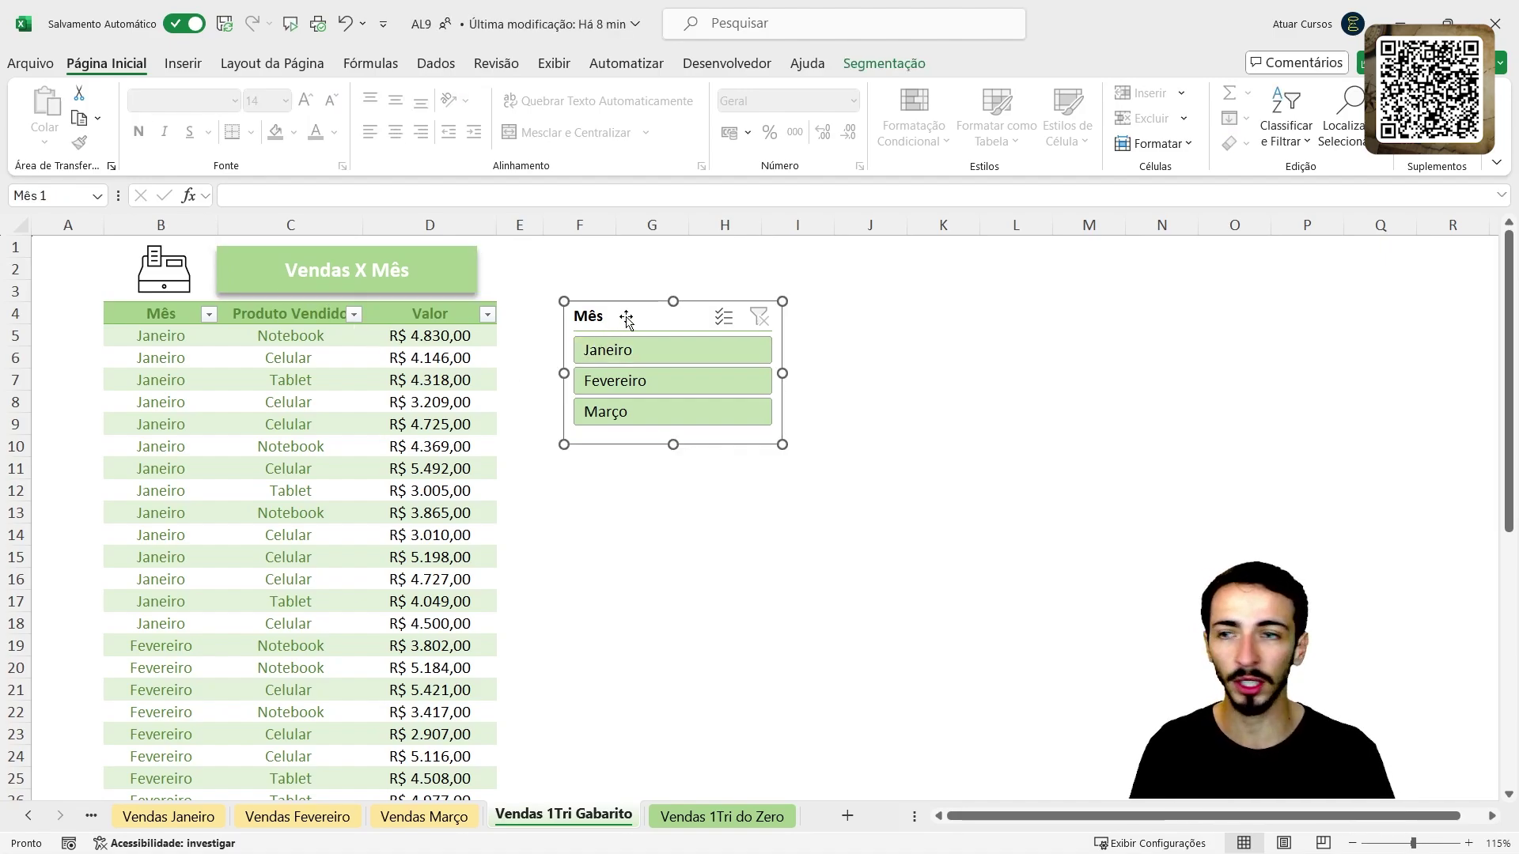
click(387, 425)
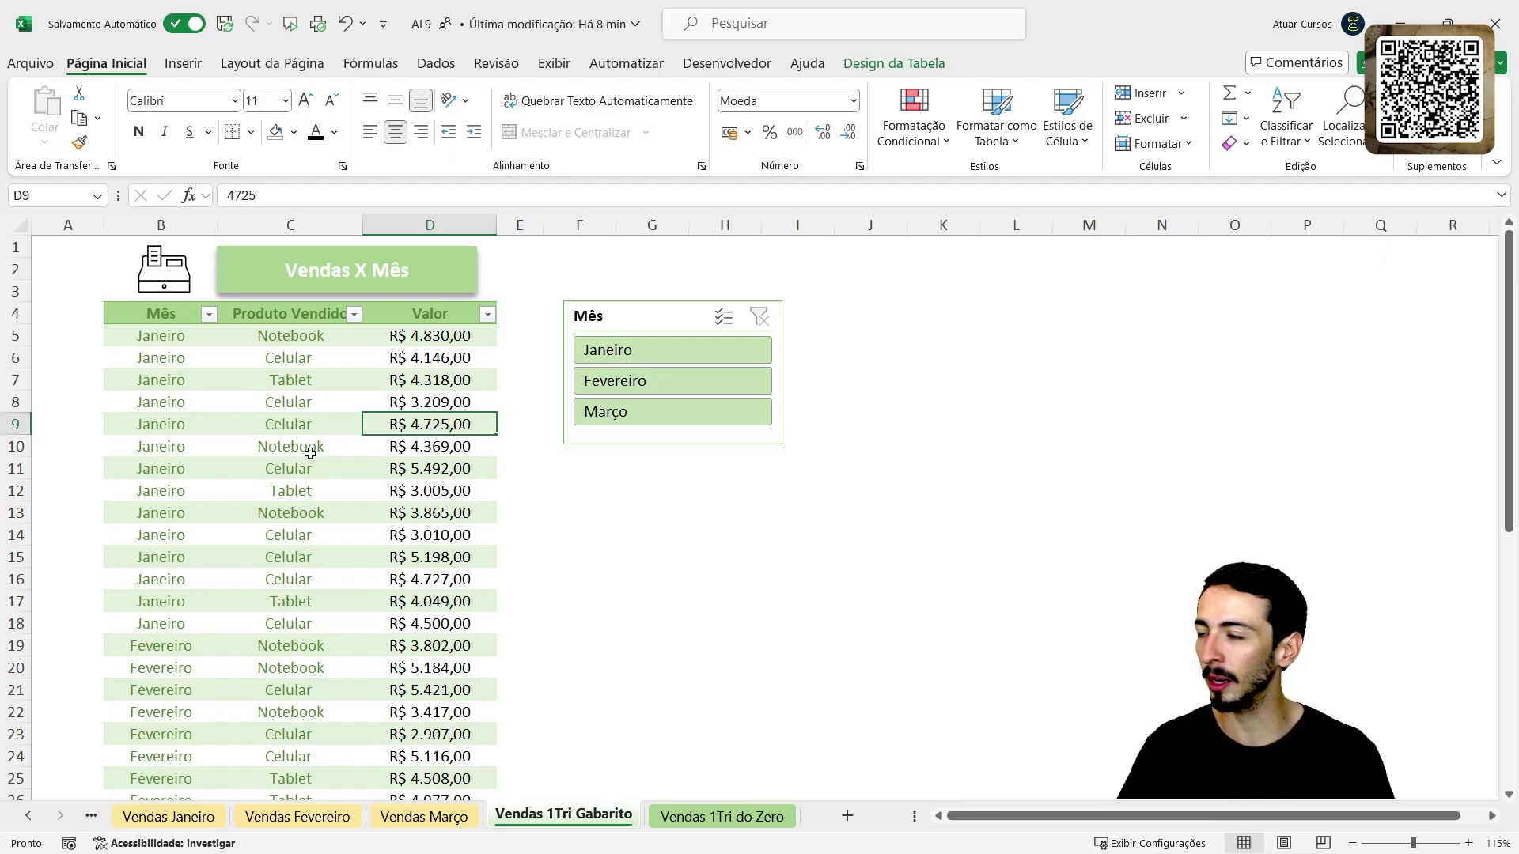
Step: Try the Mês slicer with Janeiro, Fevereiro and Março in turn, and clear its filter
click(661, 349)
click(661, 383)
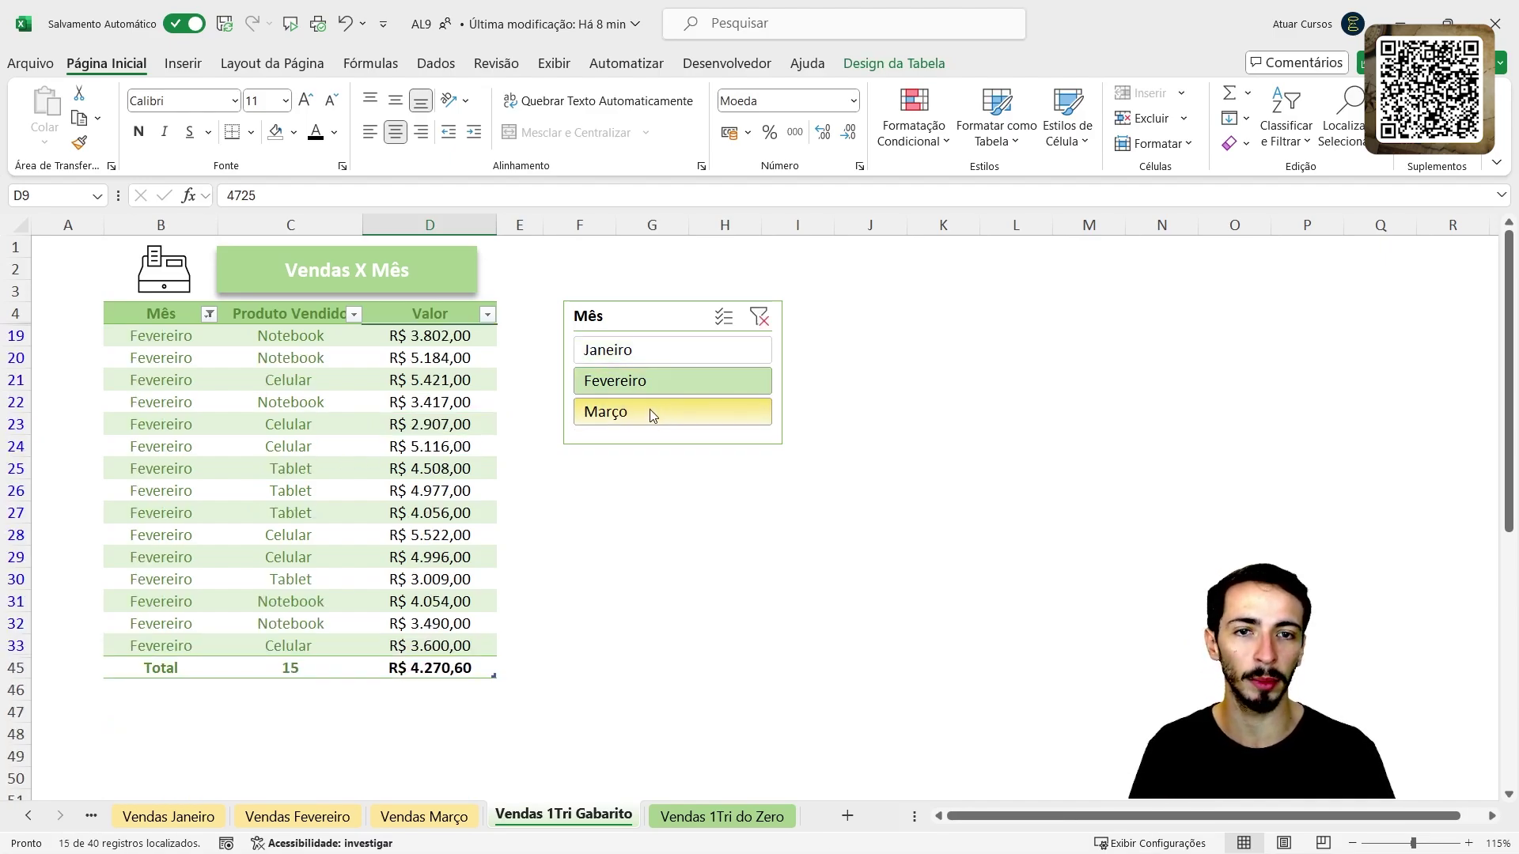
click(651, 413)
click(621, 353)
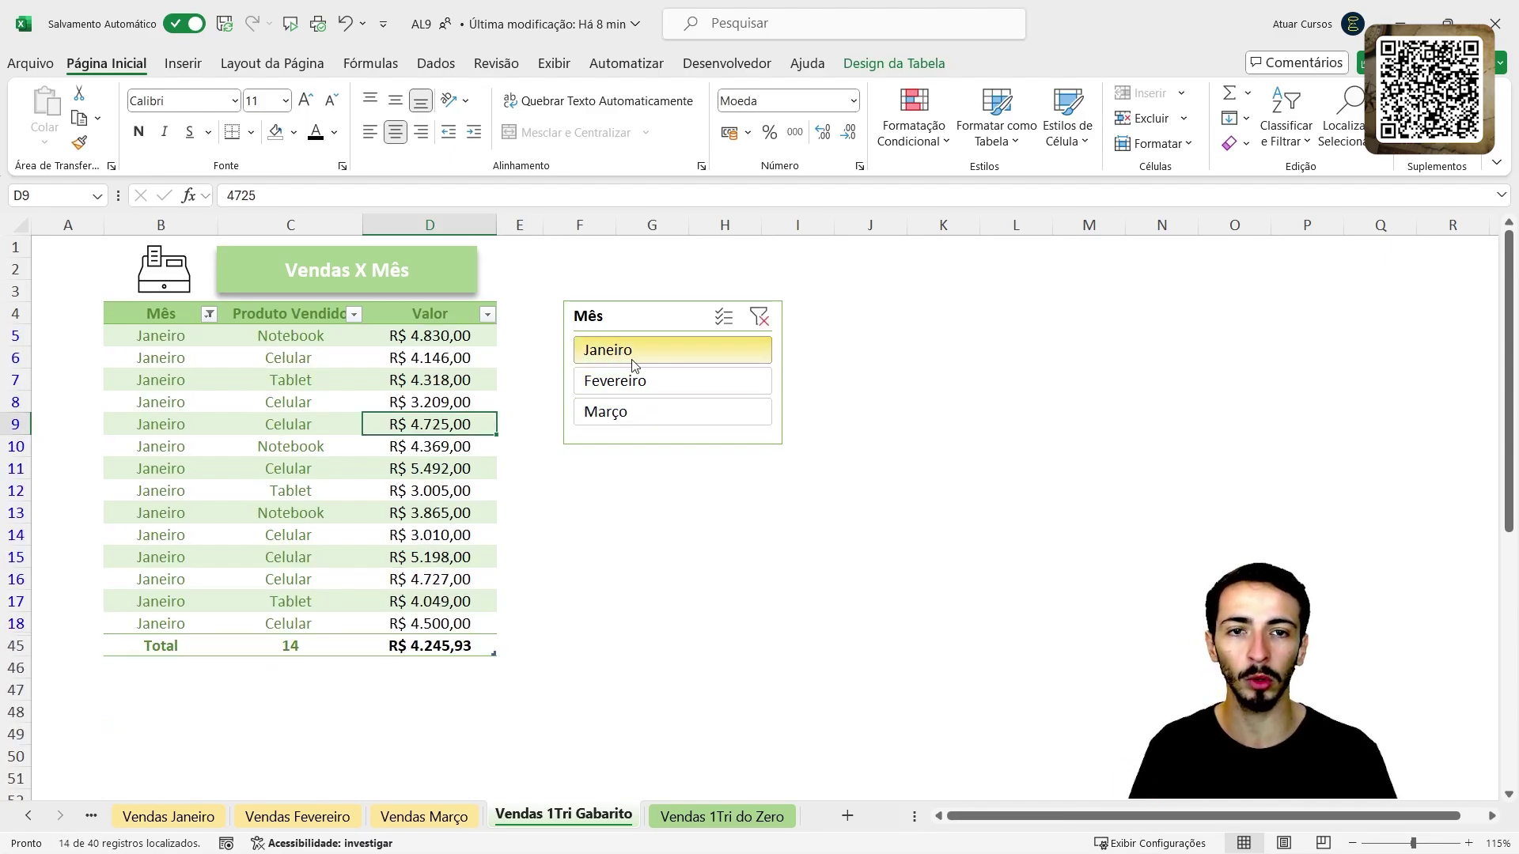
click(760, 317)
click(357, 522)
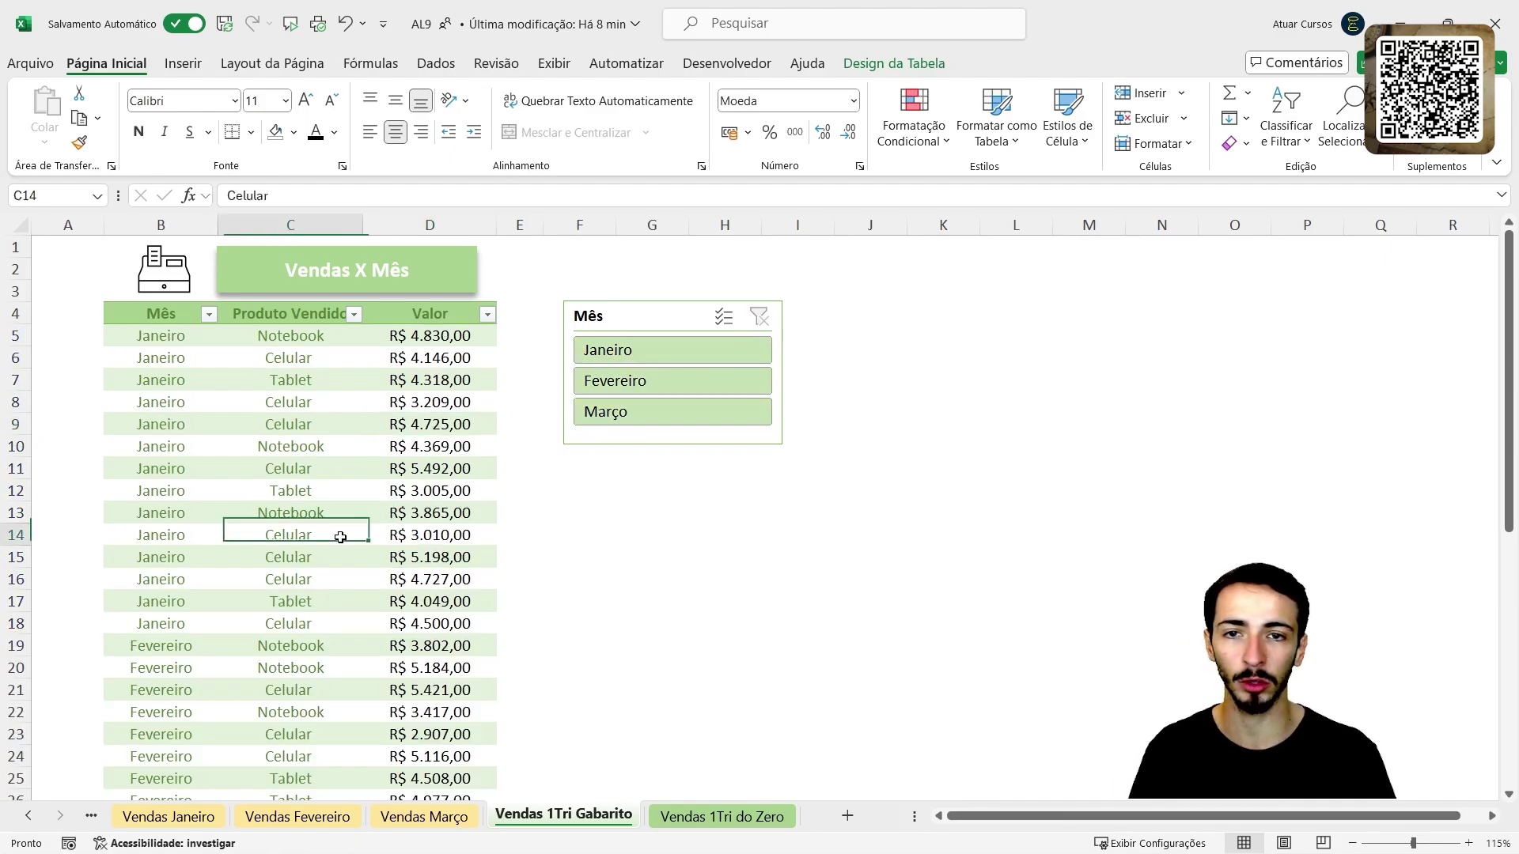
Step: Go to the Vendas 1Tri do Zero sheet and look through its unformatted Mês, Produto Vendido and Valor records
click(716, 819)
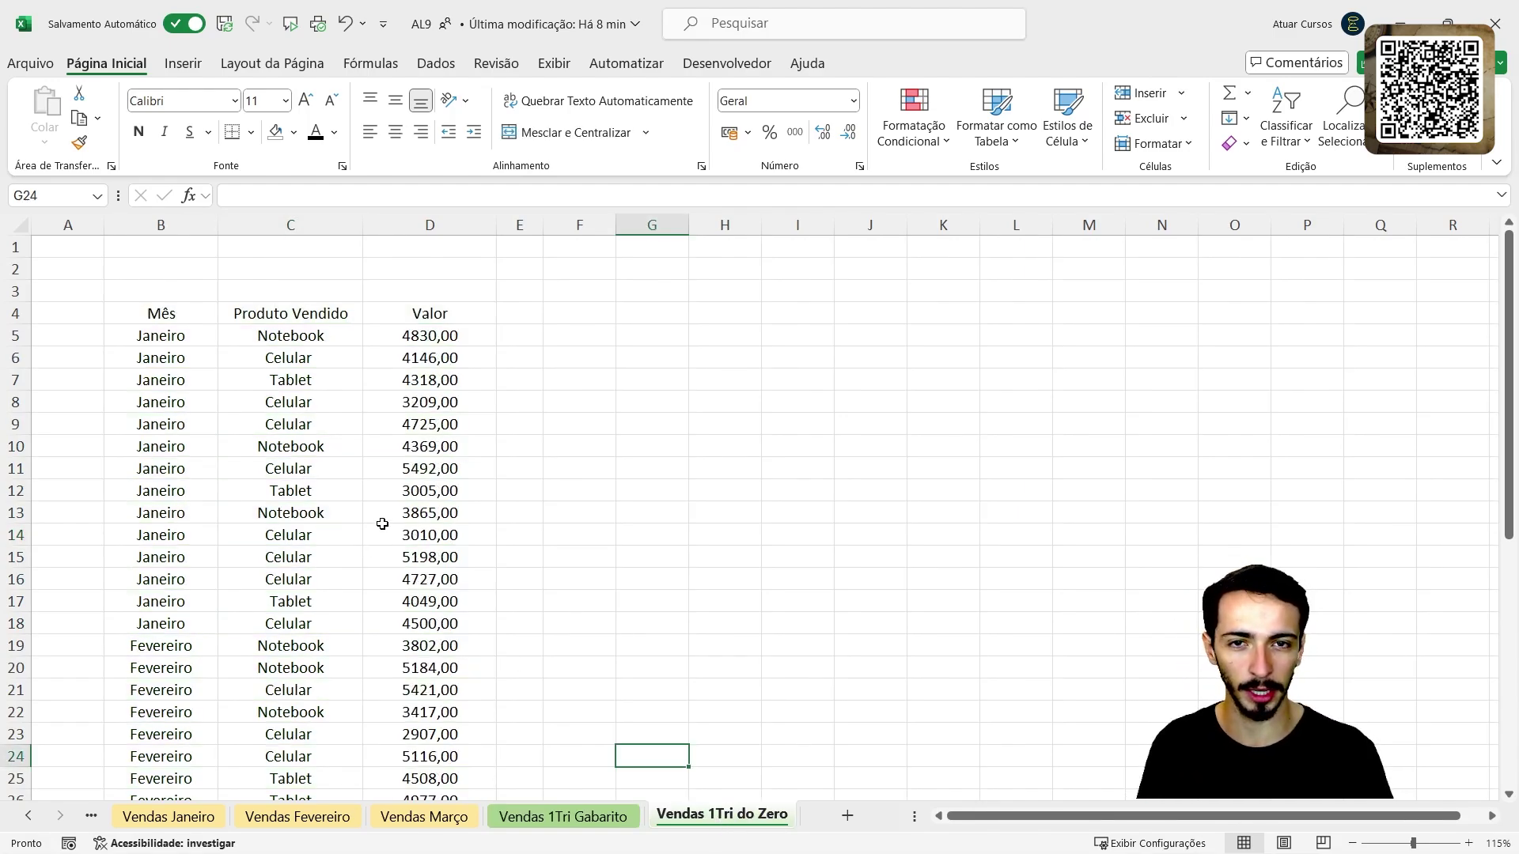
scroll(314, 491, down, 5)
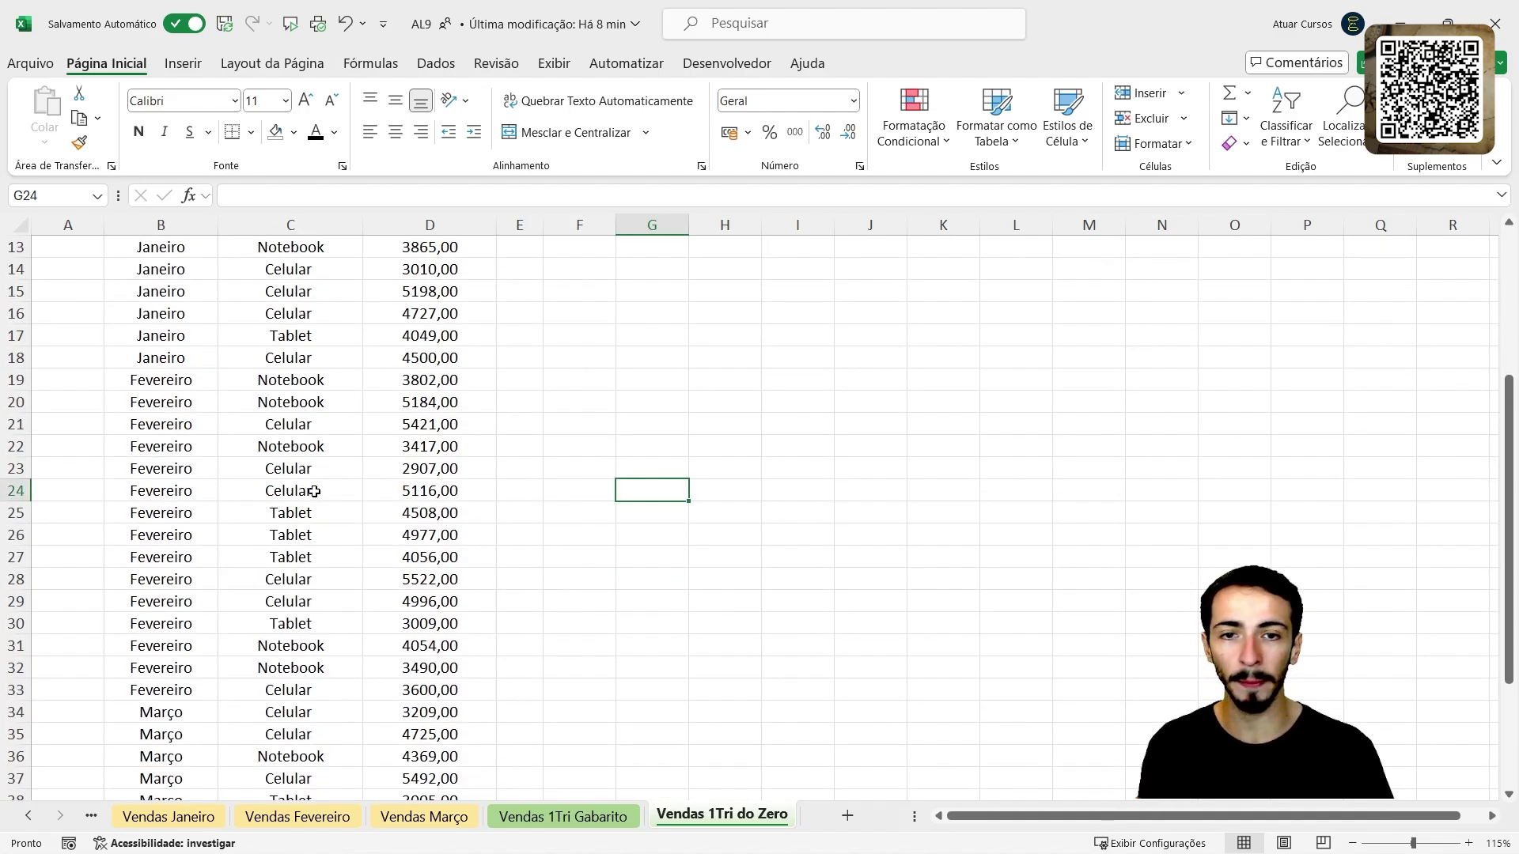
scroll(305, 485, up, 5)
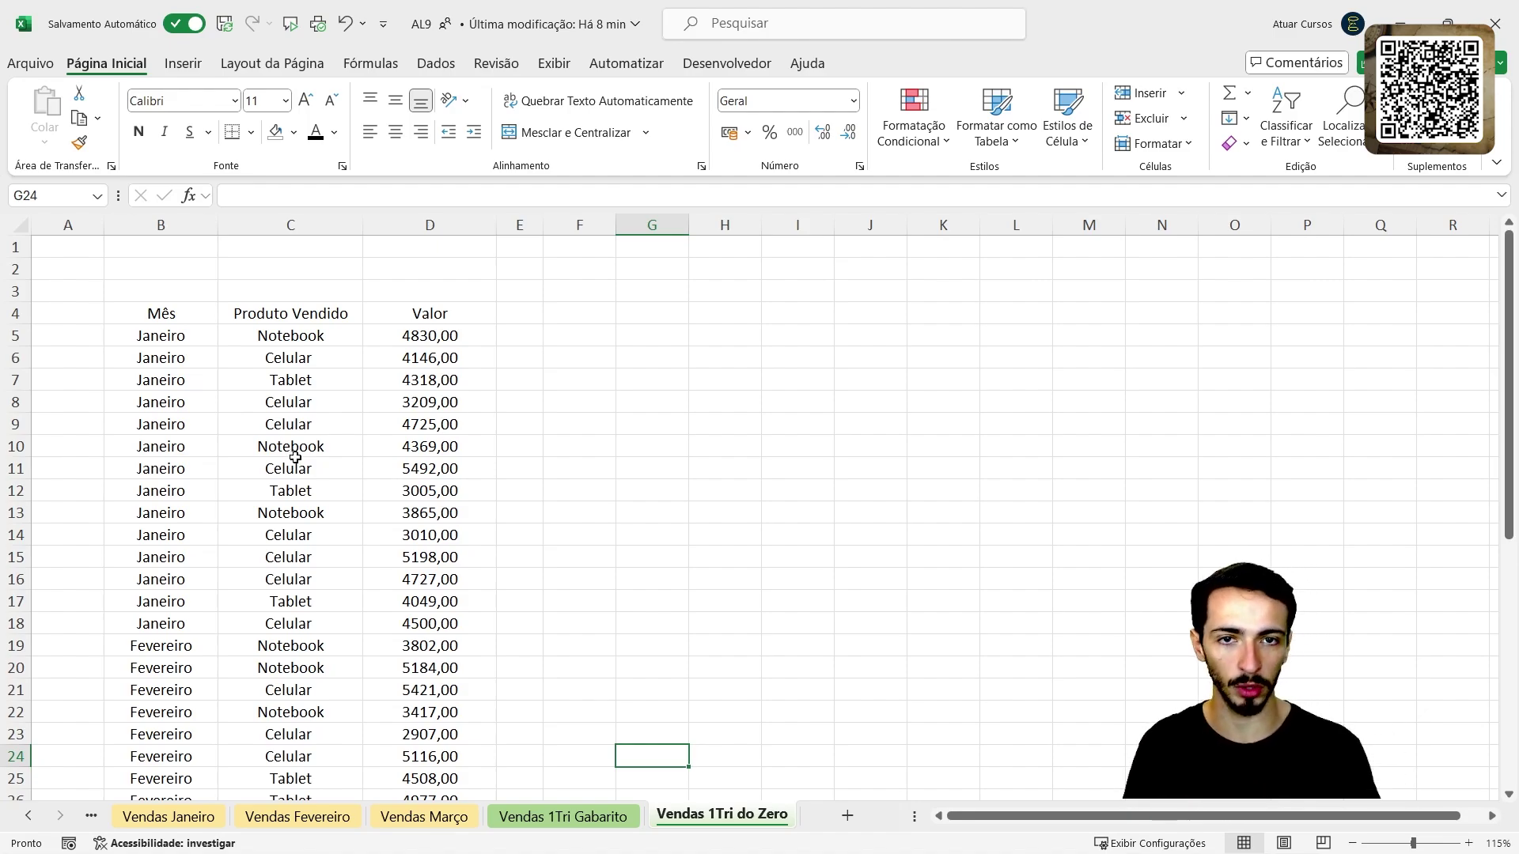
click(698, 513)
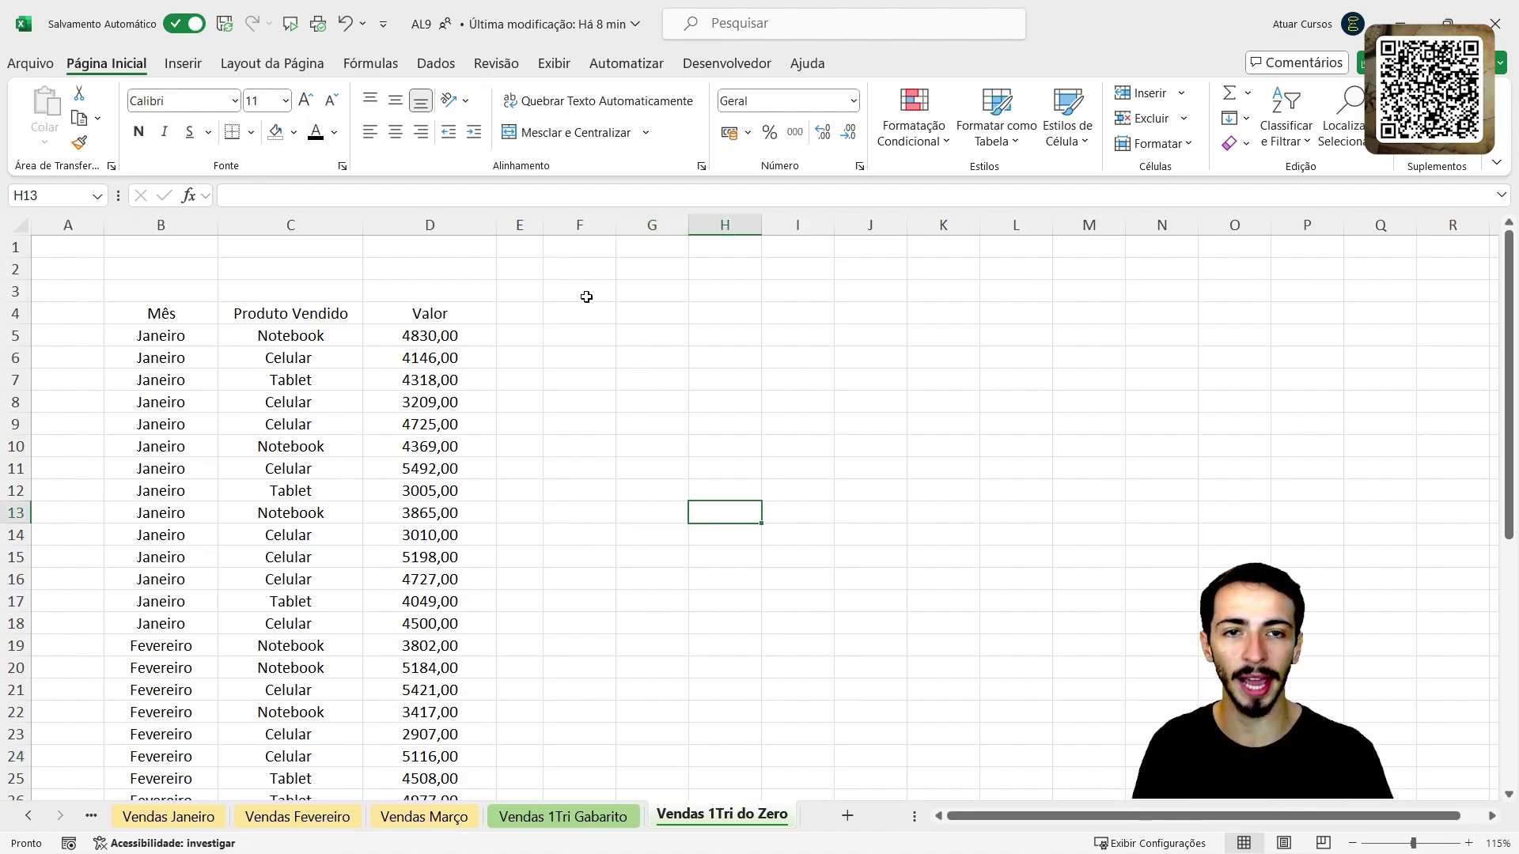
drag(560, 308, 1017, 645)
click(776, 485)
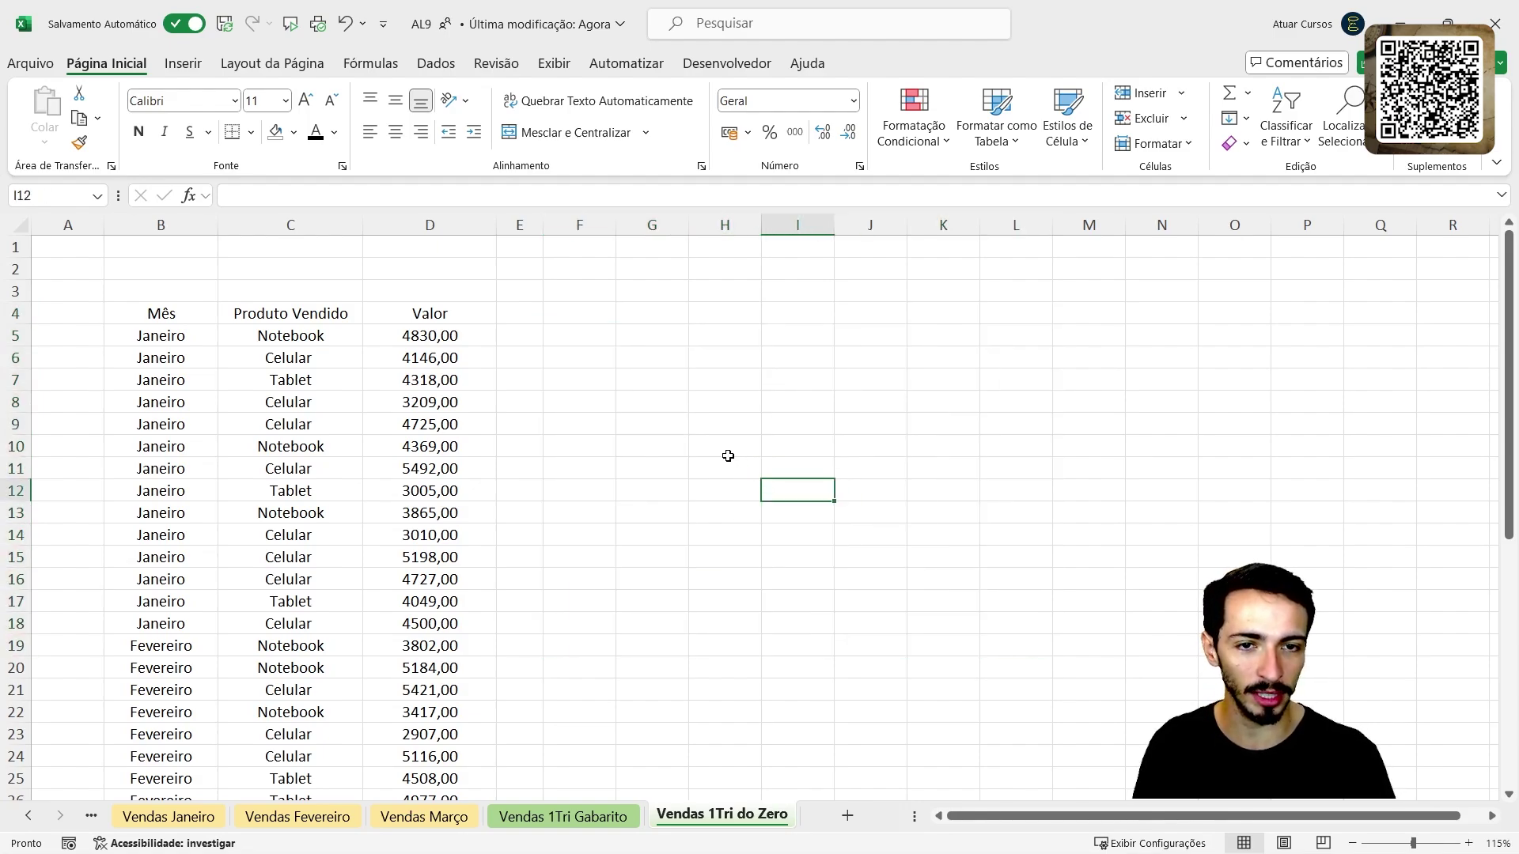
click(656, 382)
click(719, 445)
click(666, 449)
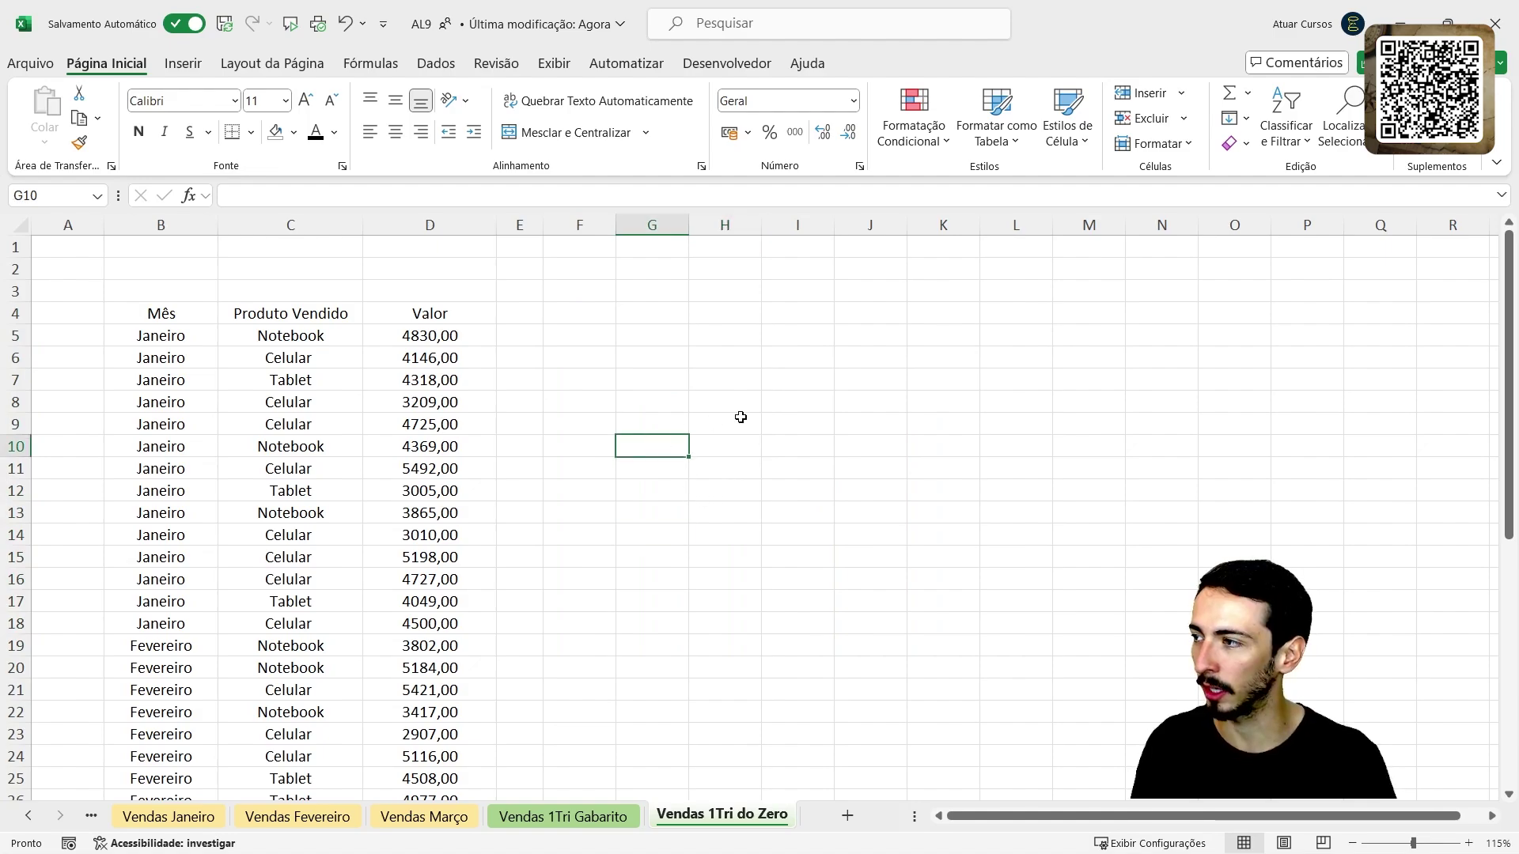
click(856, 404)
click(941, 462)
click(1016, 586)
click(1016, 624)
click(770, 556)
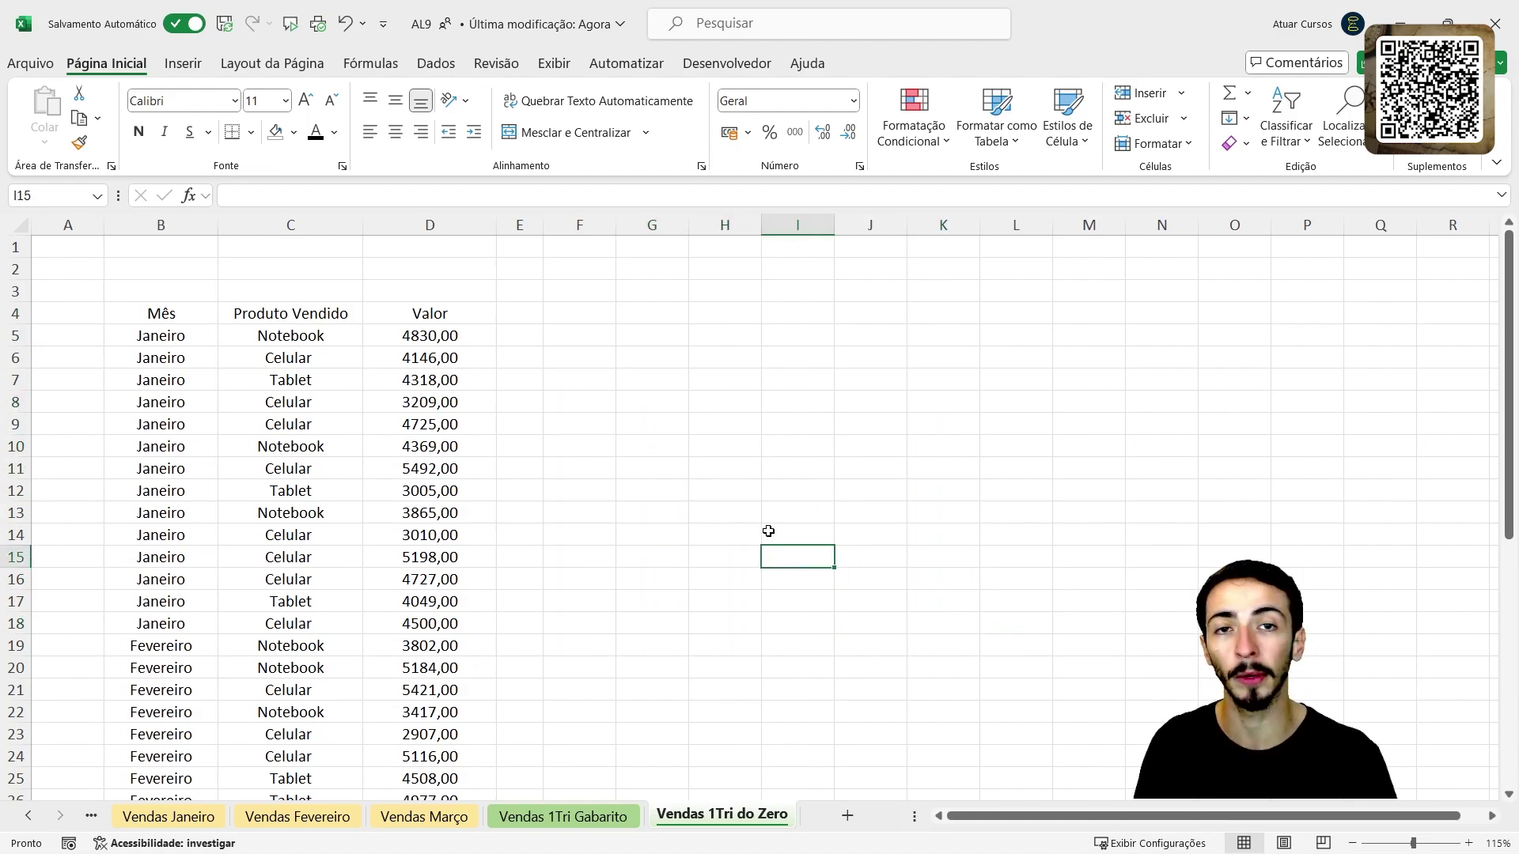
Step: Hide the gridlines of the Vendas 1Tri do Zero sheet
click(553, 65)
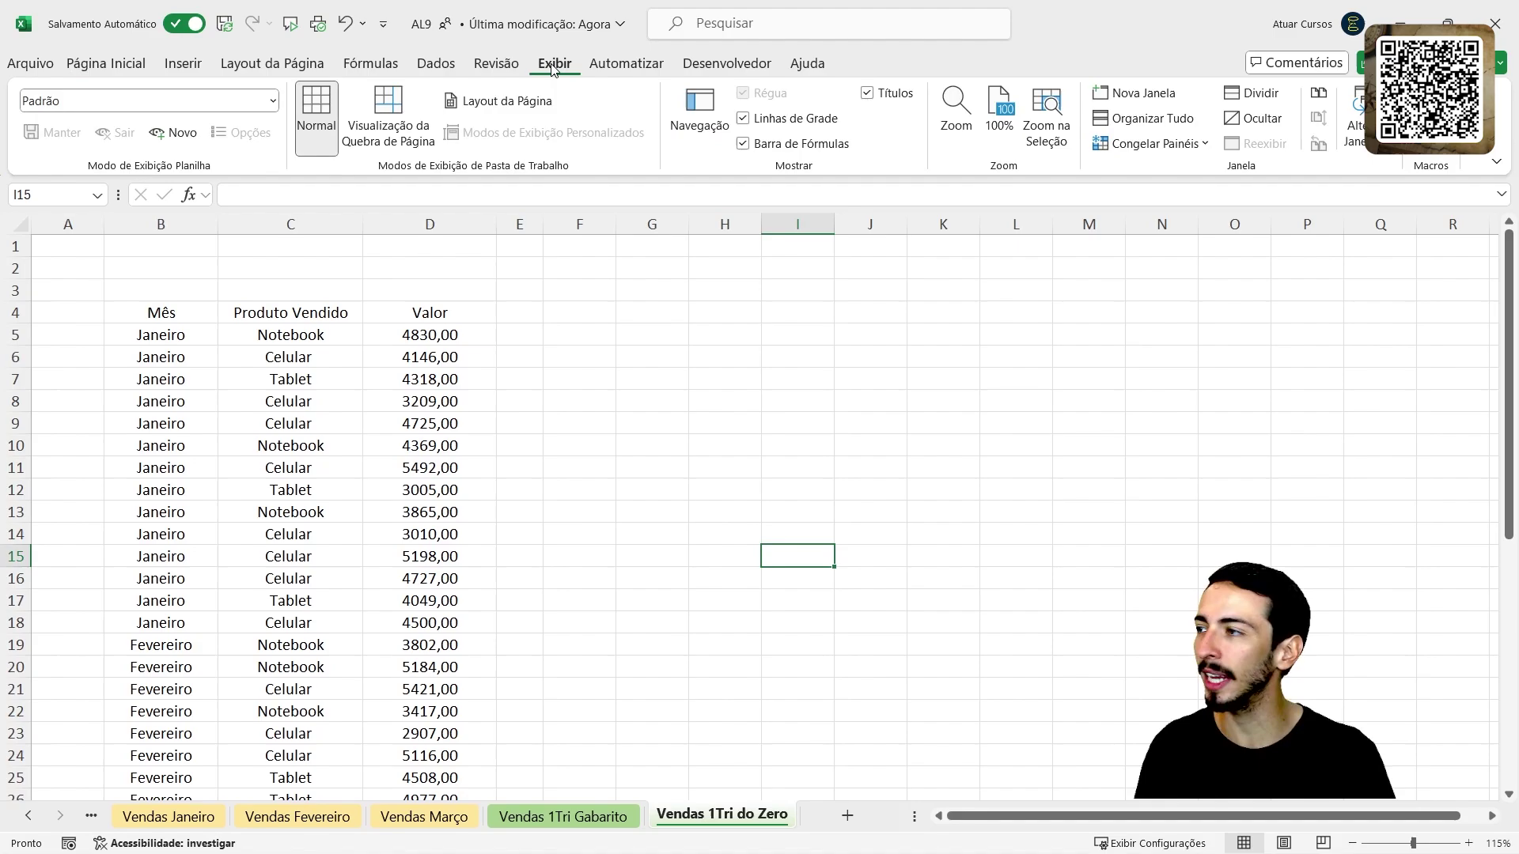
click(743, 118)
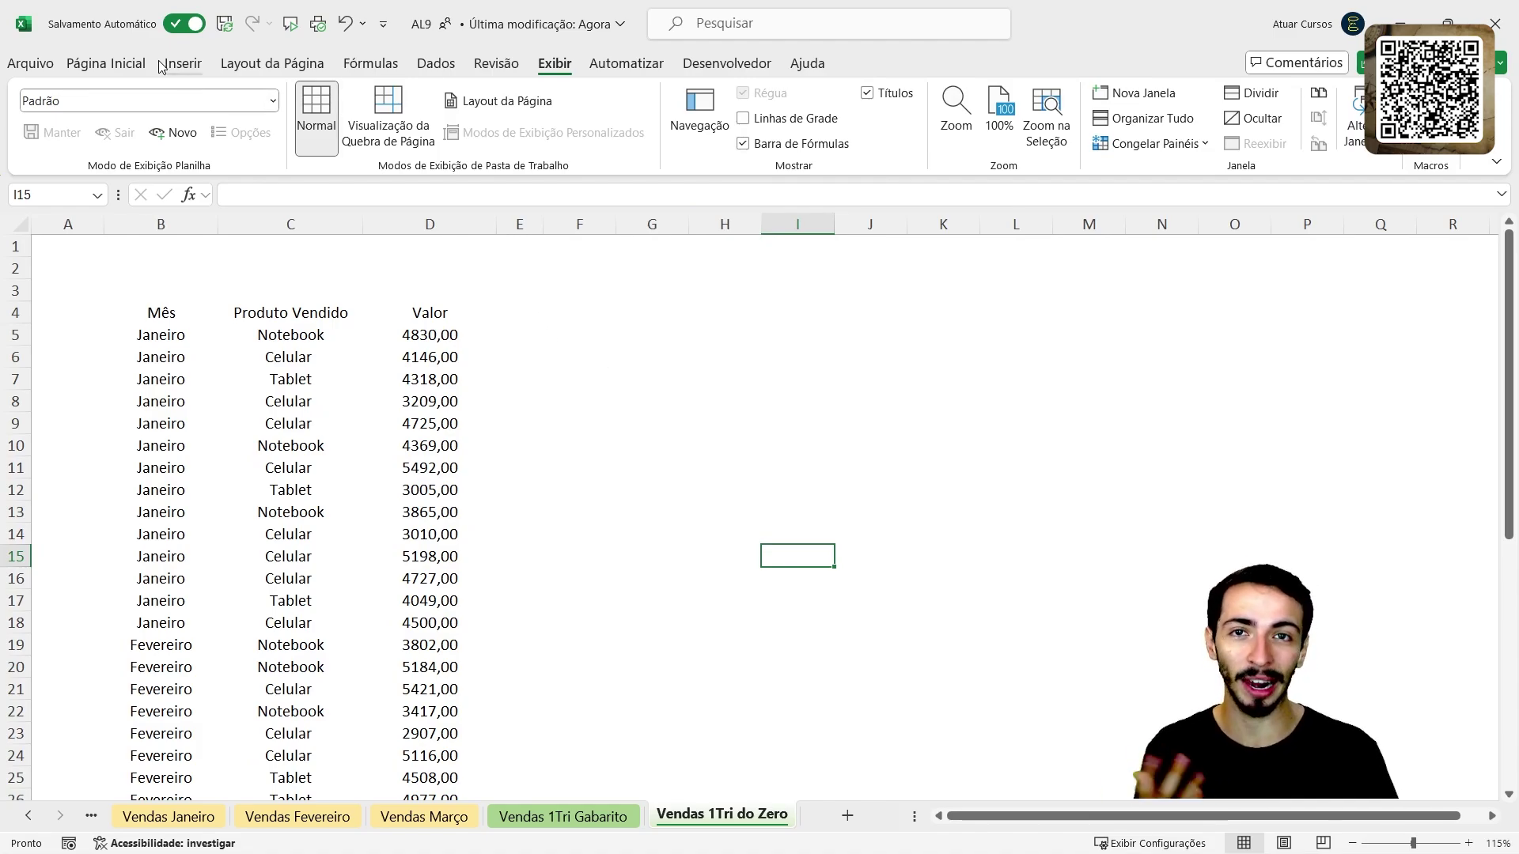
click(121, 71)
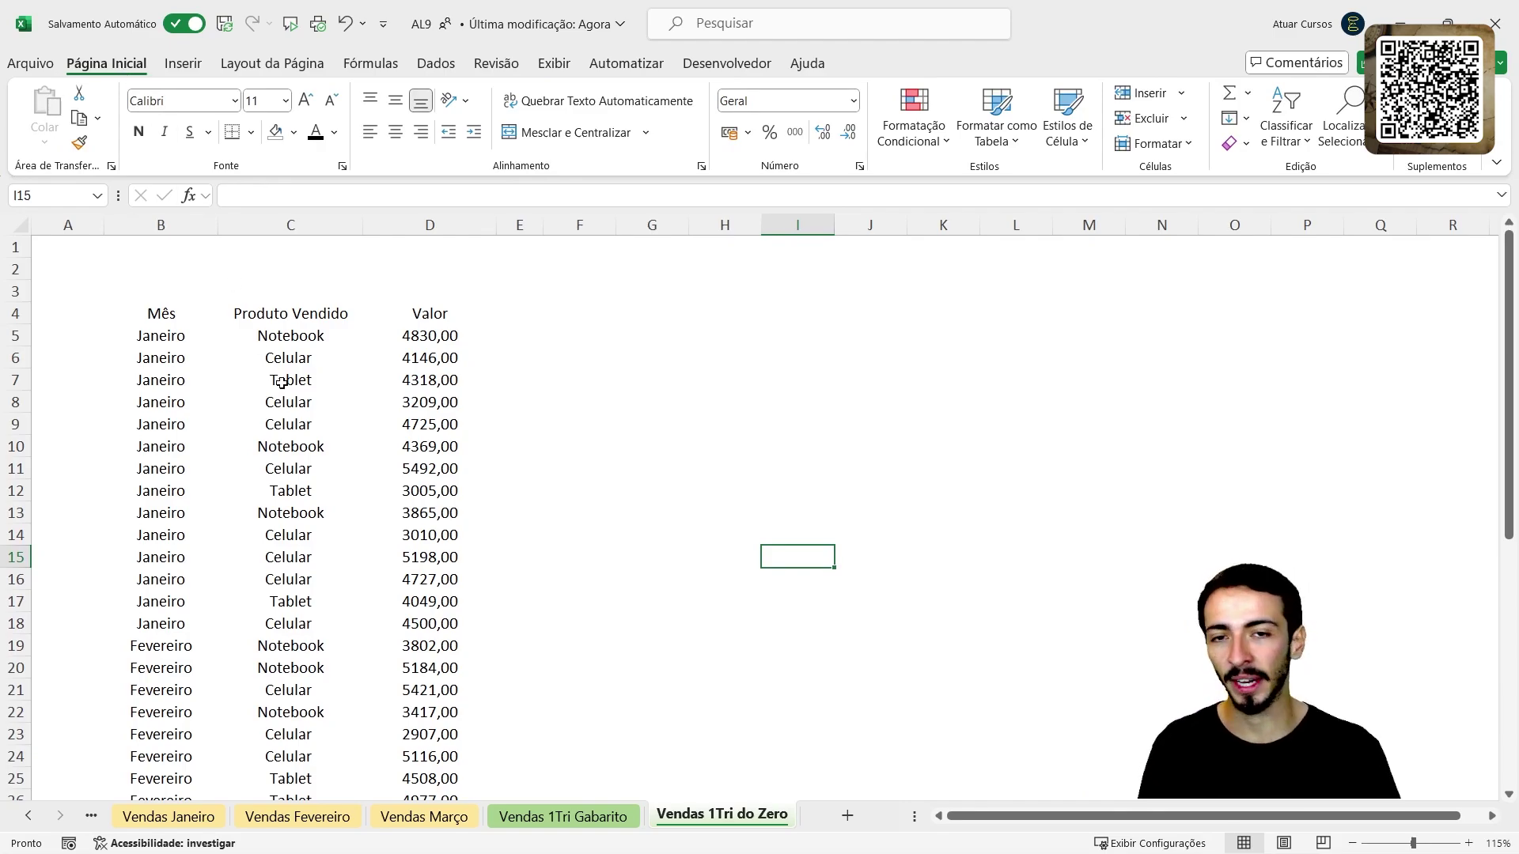
click(295, 560)
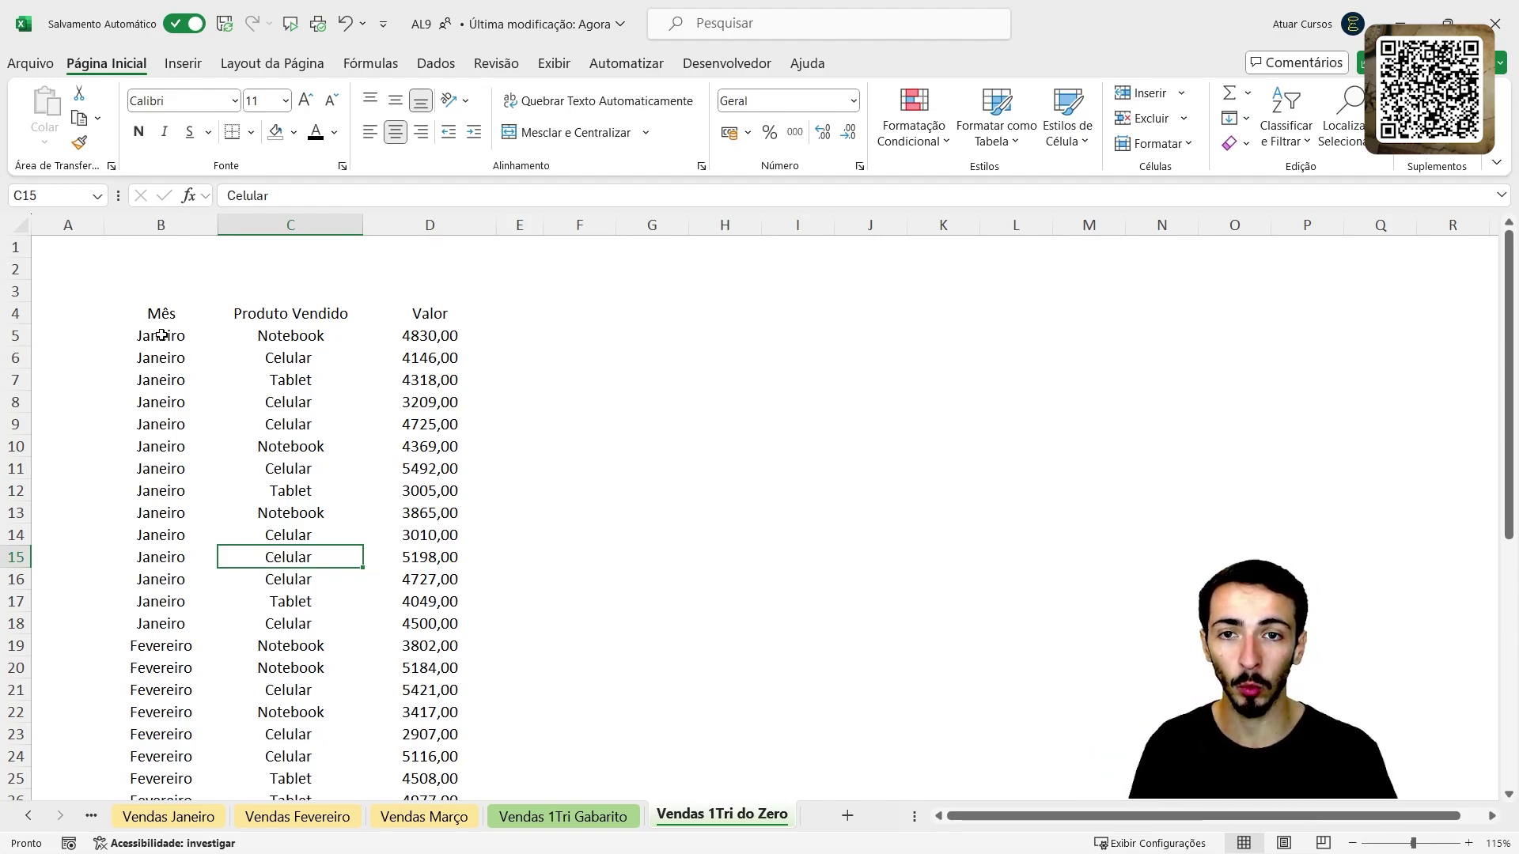
drag(156, 325, 428, 745)
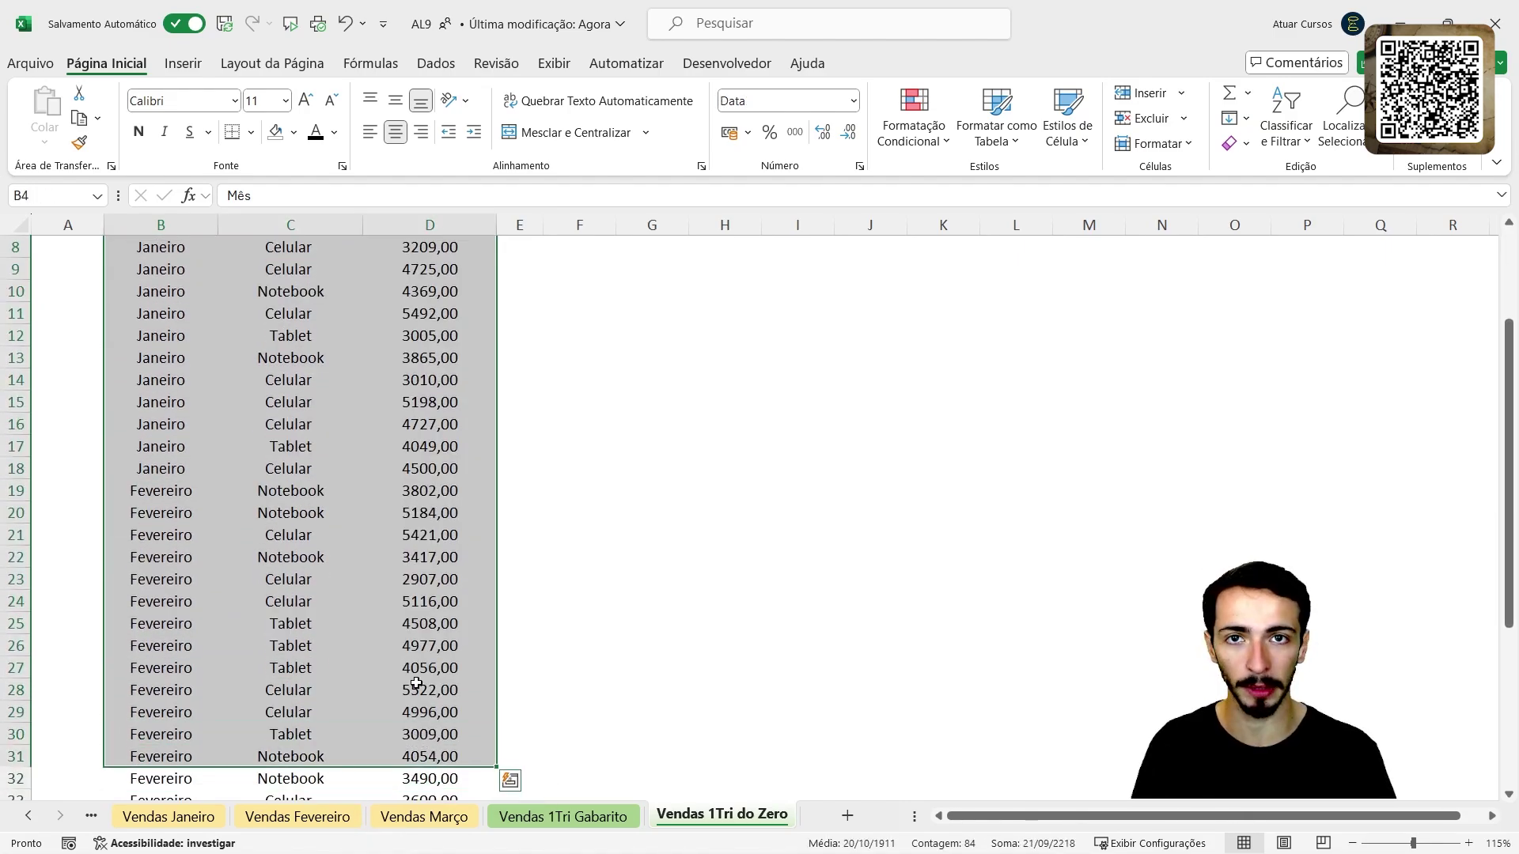
scroll(416, 683, up, 3)
click(375, 627)
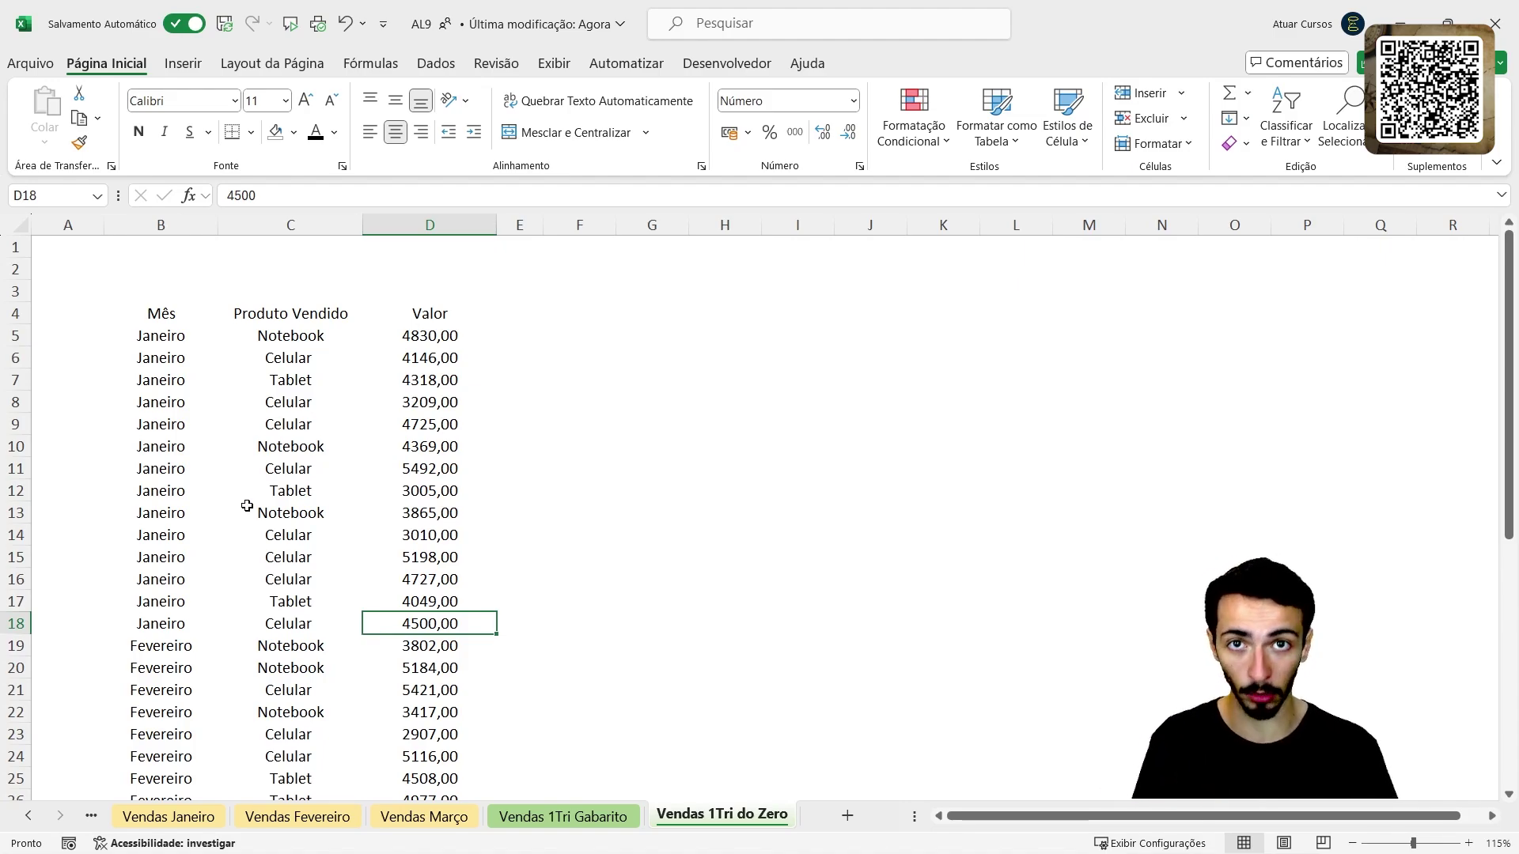
drag(160, 314, 274, 583)
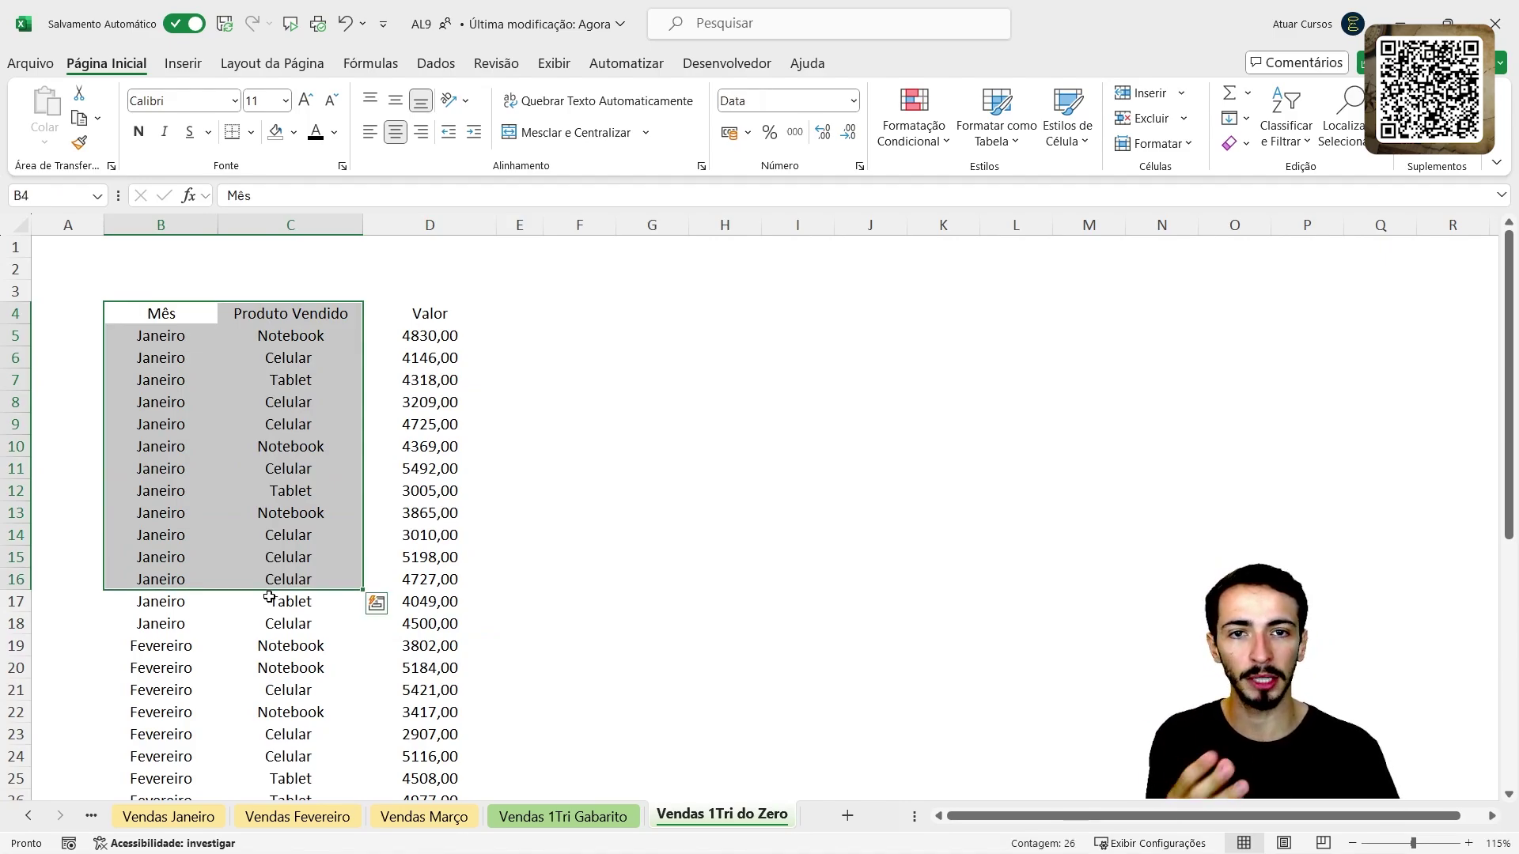
click(325, 661)
click(294, 528)
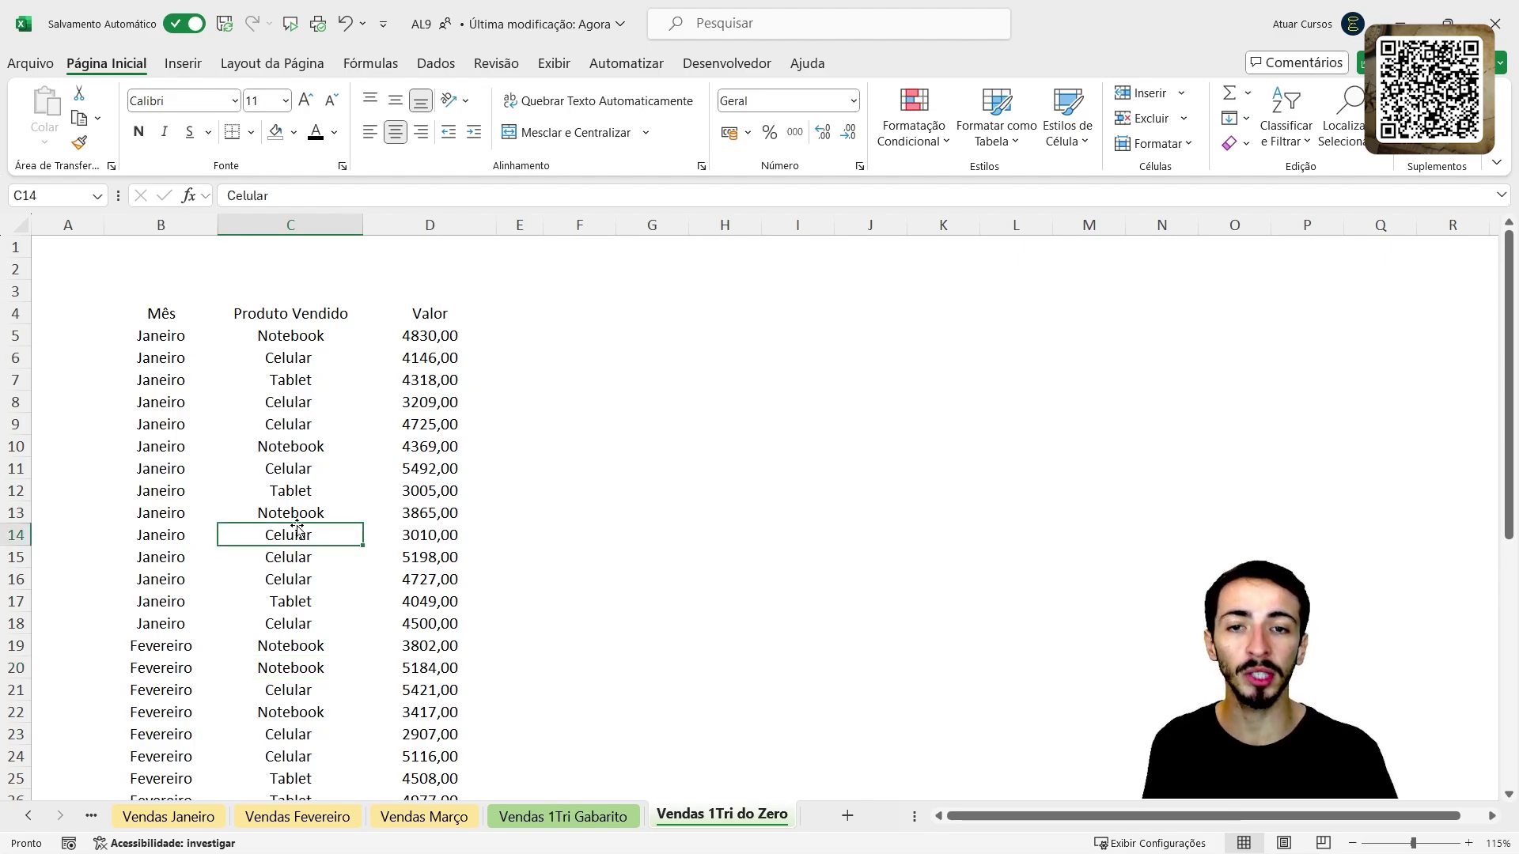
click(301, 606)
click(273, 496)
click(412, 582)
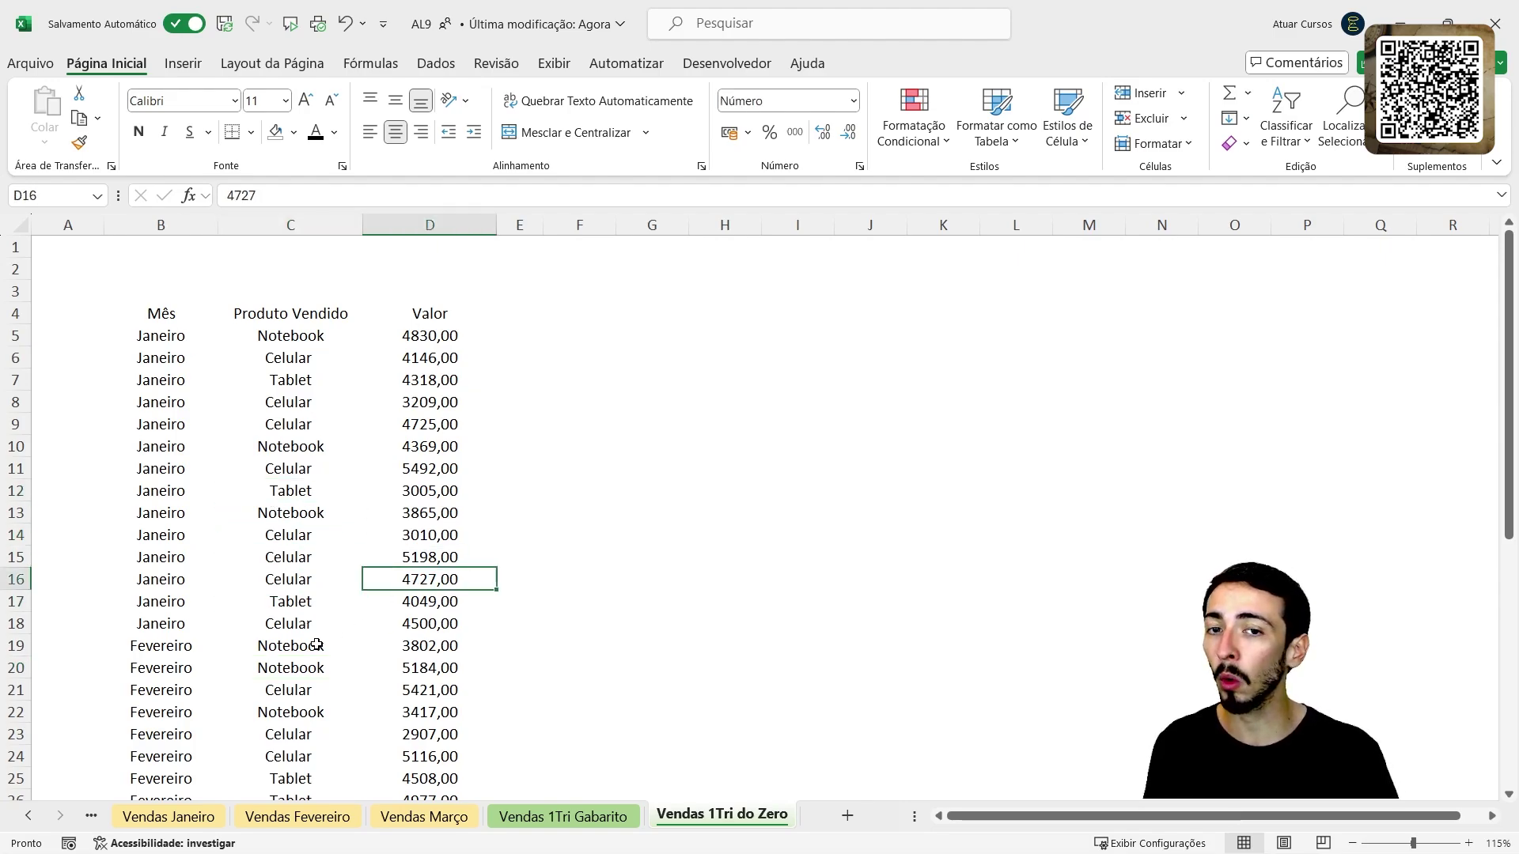
click(317, 645)
click(264, 573)
click(318, 497)
click(370, 603)
click(273, 608)
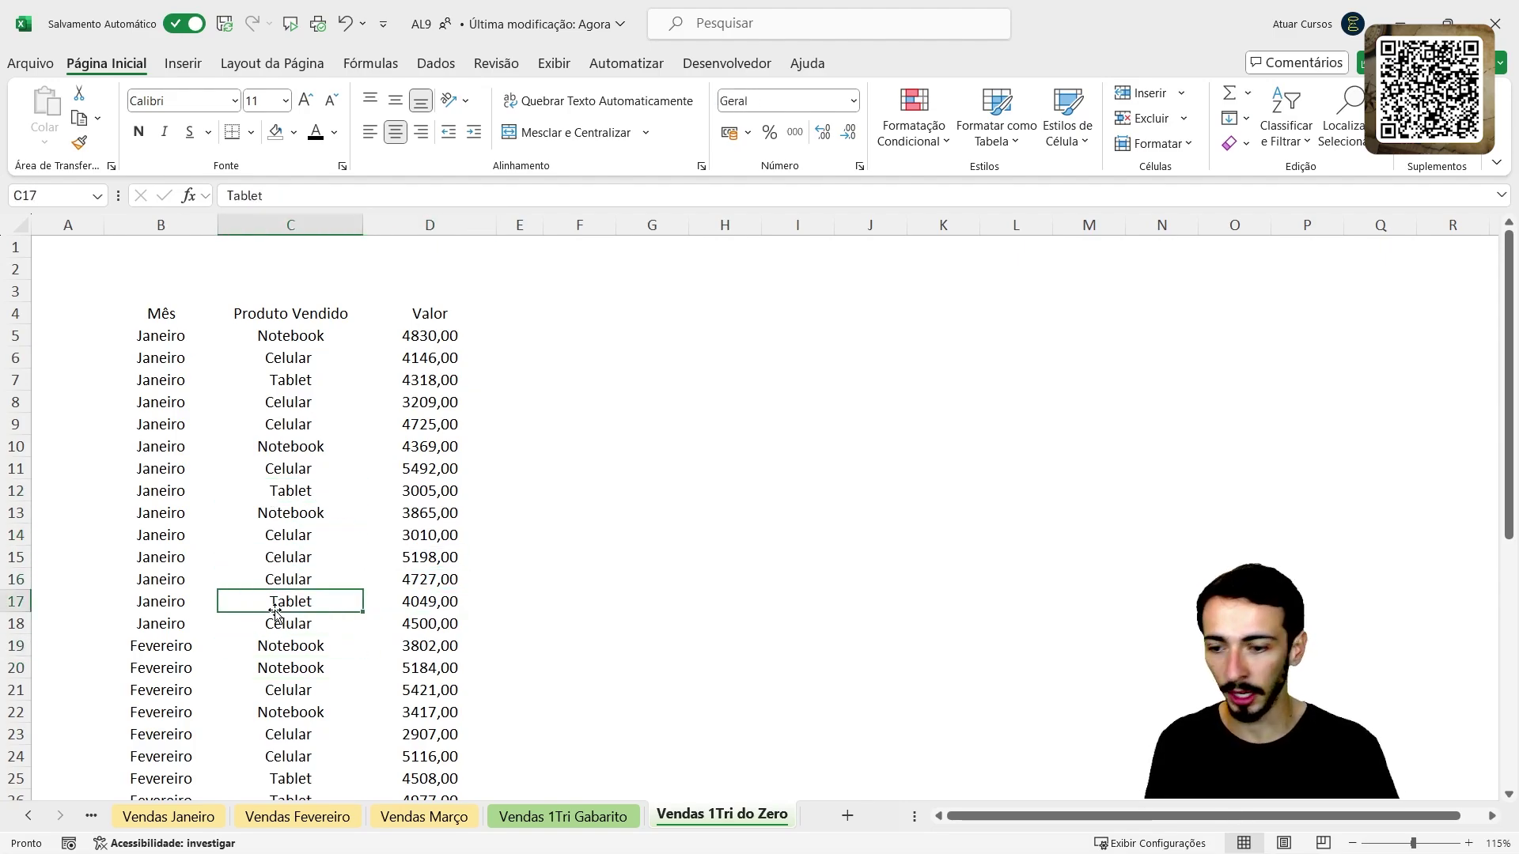
Step: Select the whole sales data range with its Mês, Produto Vendido and Valor headers, and check its extent down to the last record
key(ctrl+a)
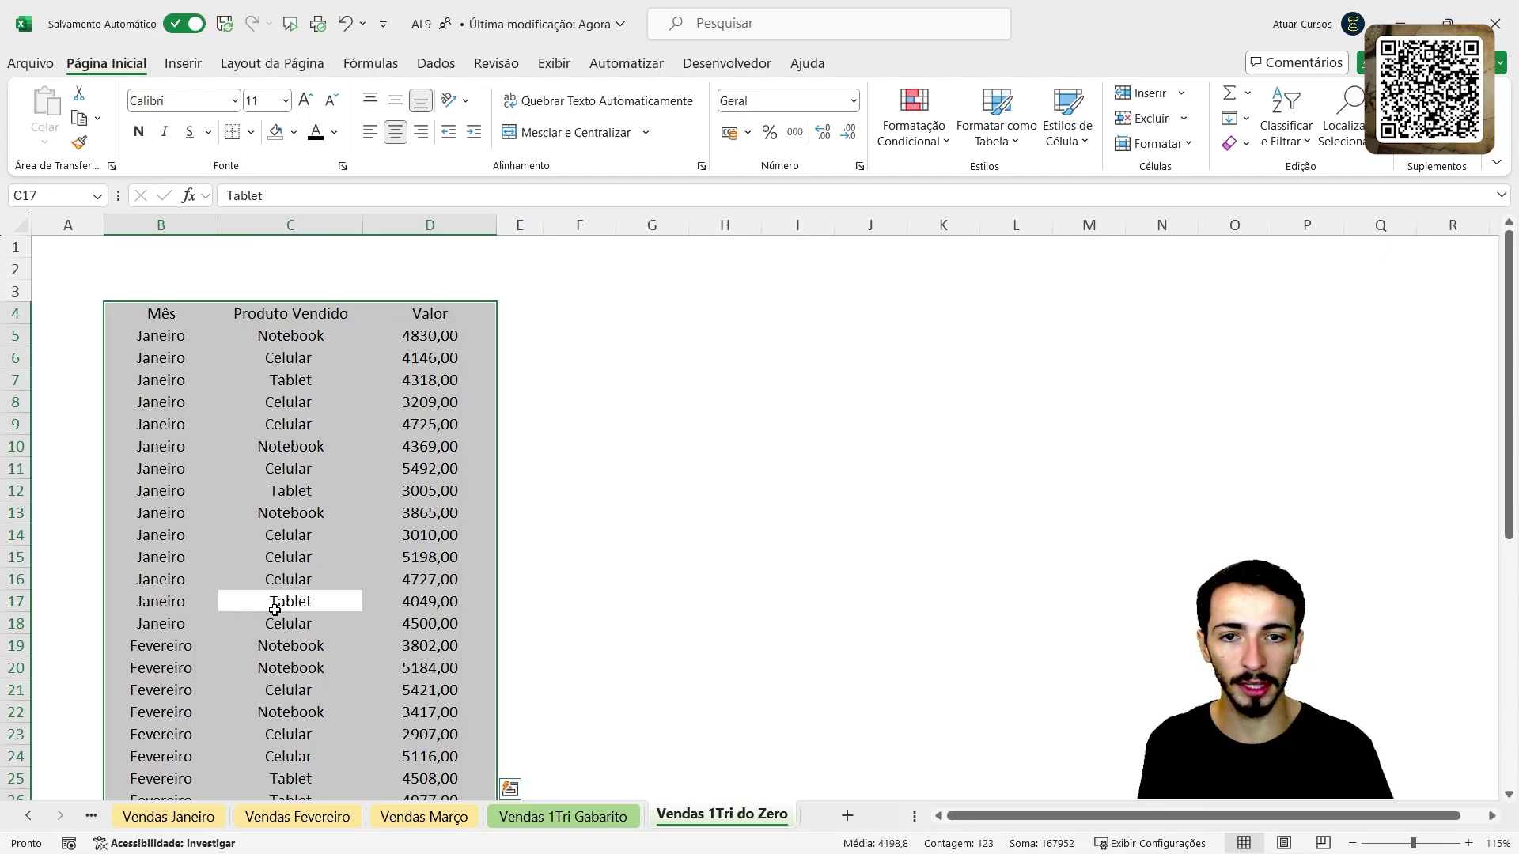
scroll(275, 609, down, 7)
scroll(316, 712, up, 7)
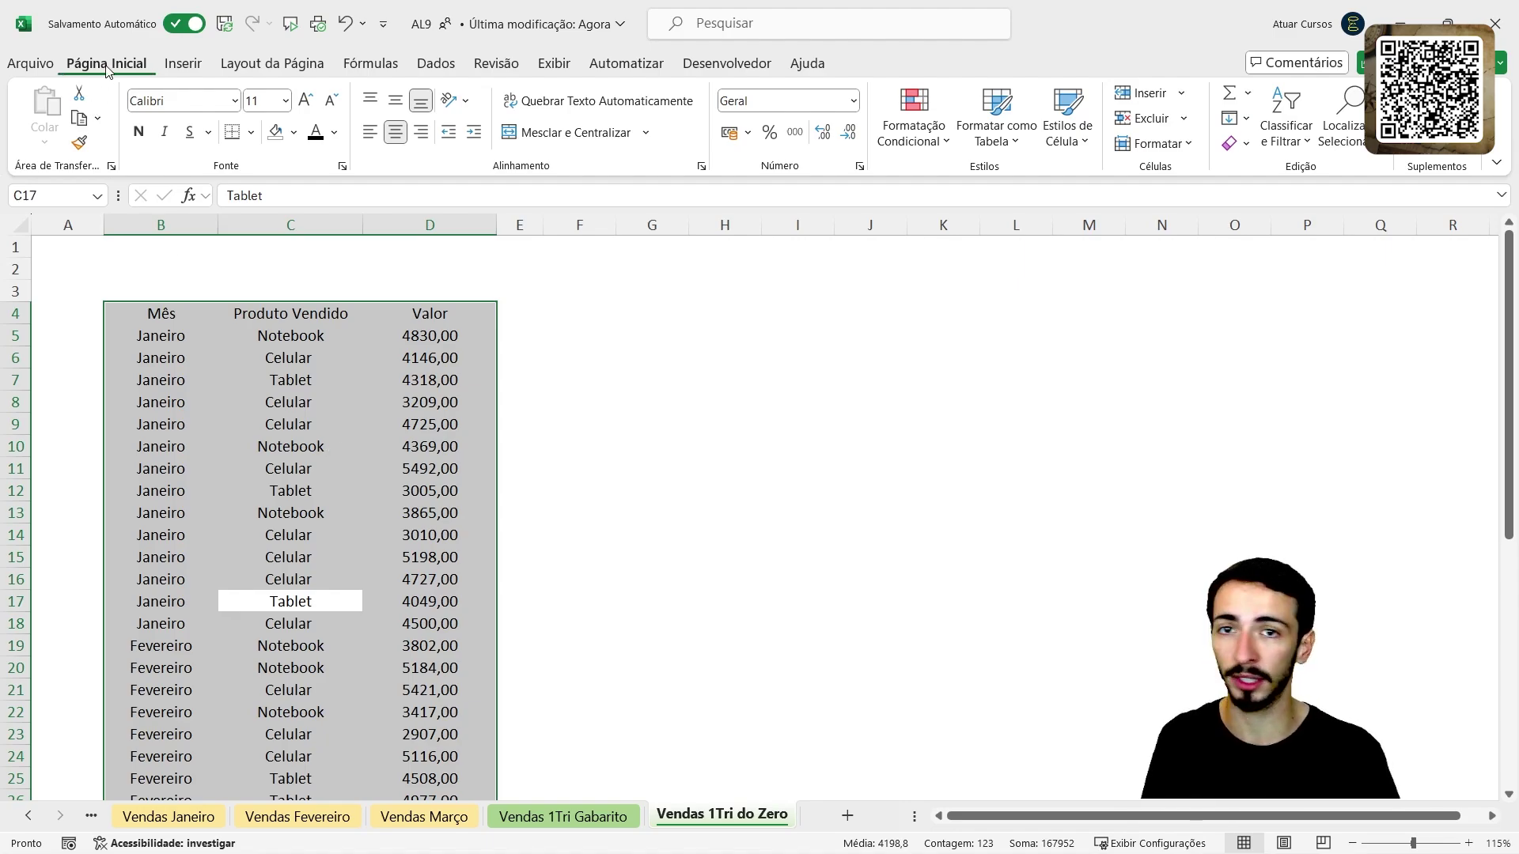
click(998, 119)
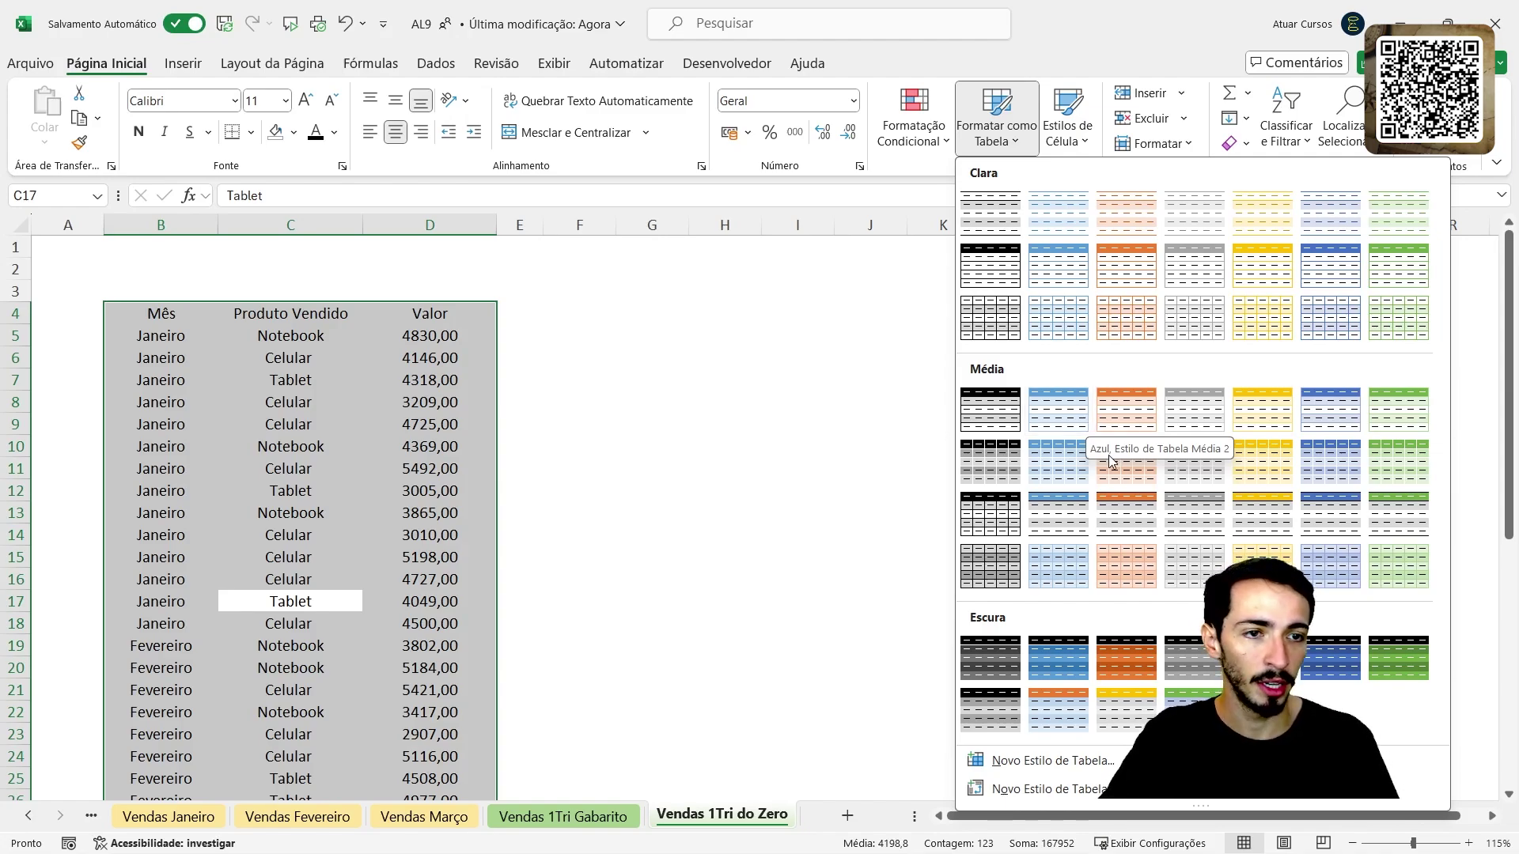
click(1273, 414)
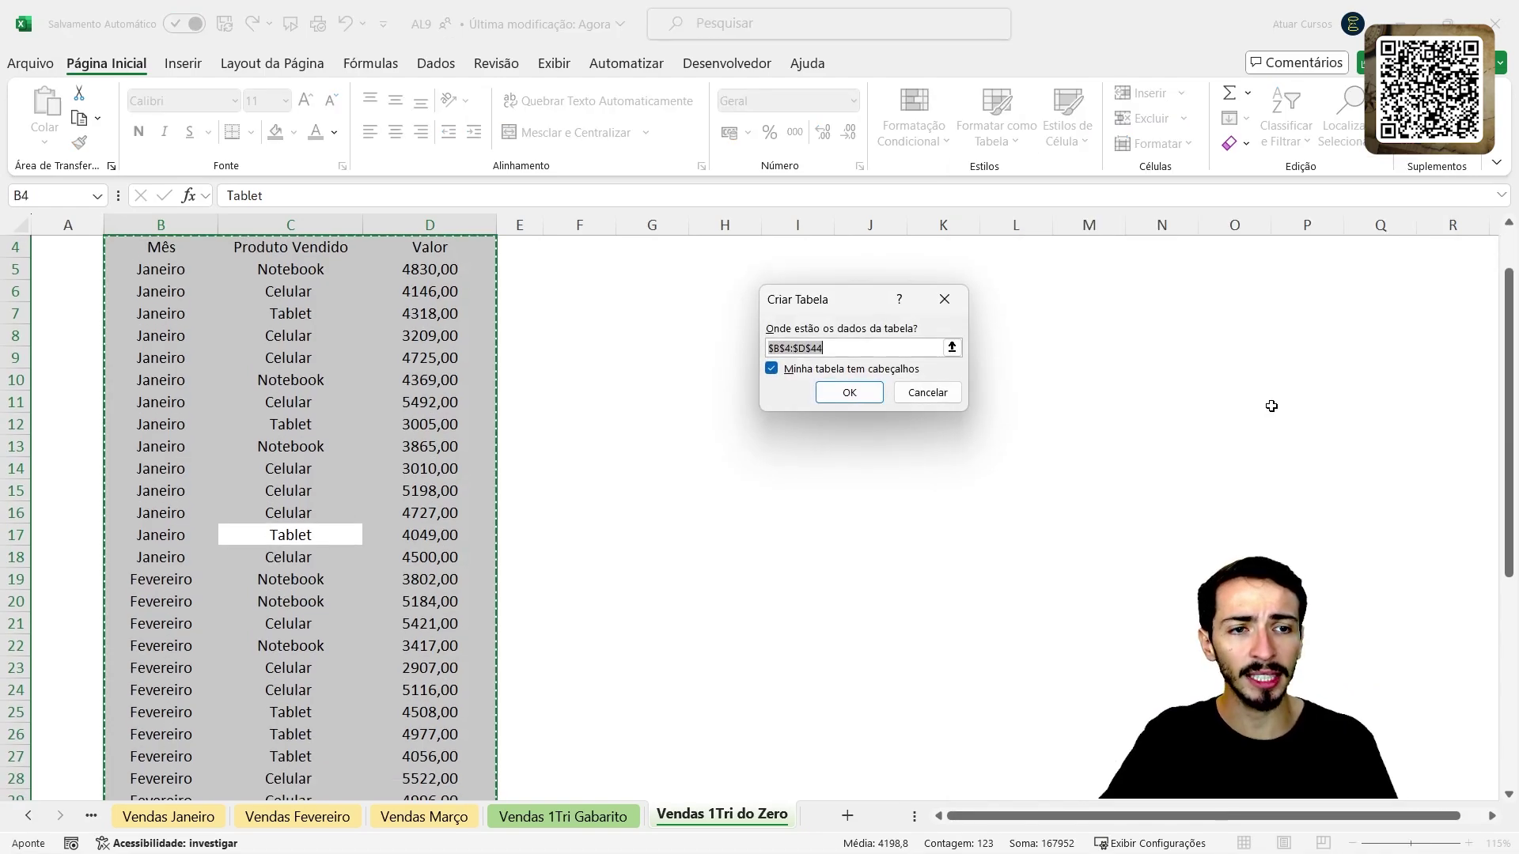
click(924, 394)
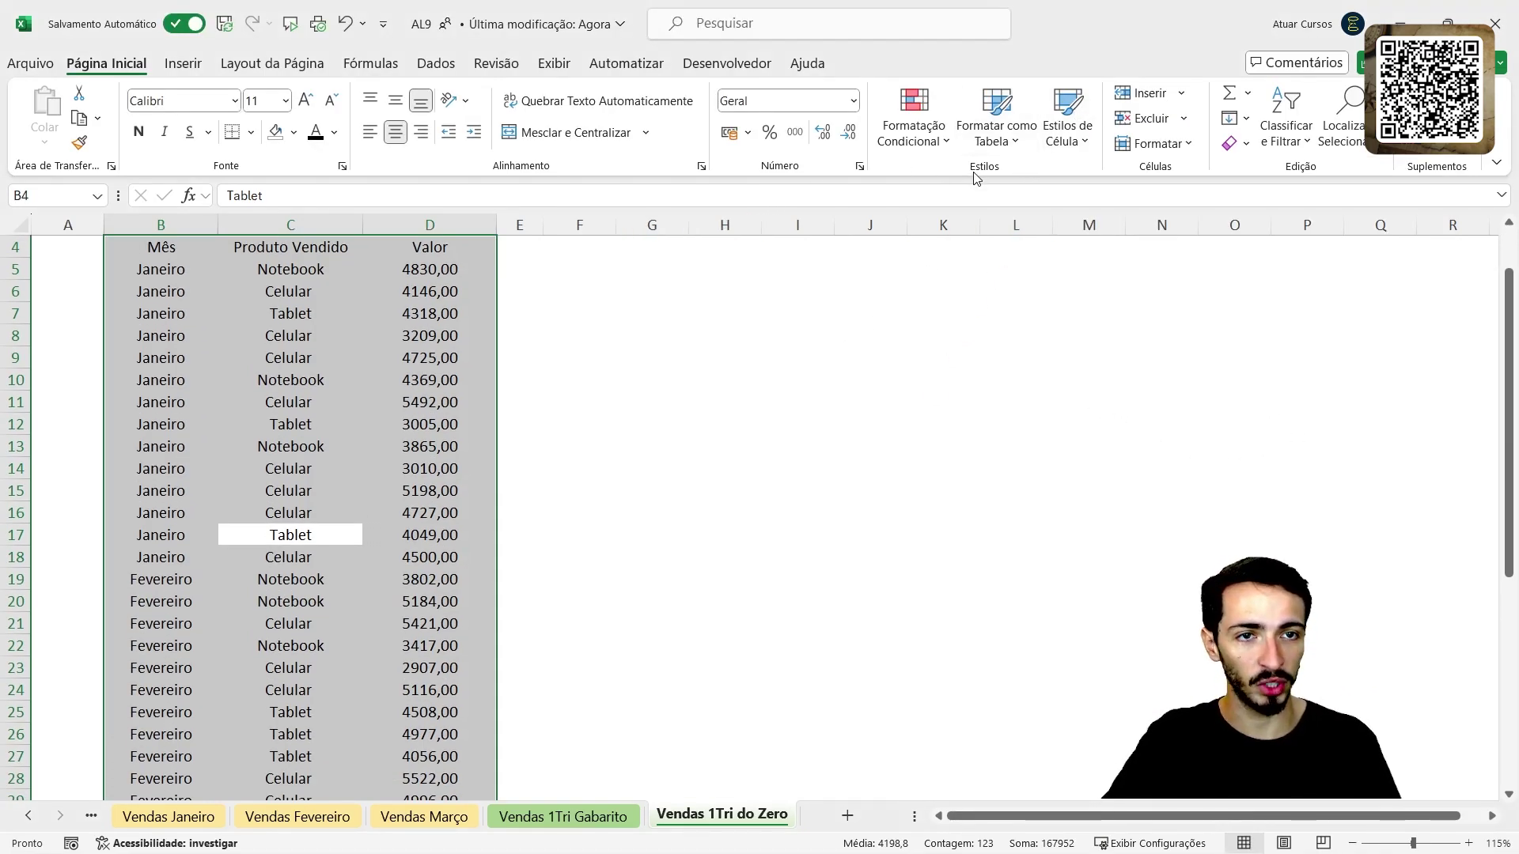
Step: Format the selected range B4:D44 as a table with headers, using the yellow style from the first row of the Média group
click(996, 127)
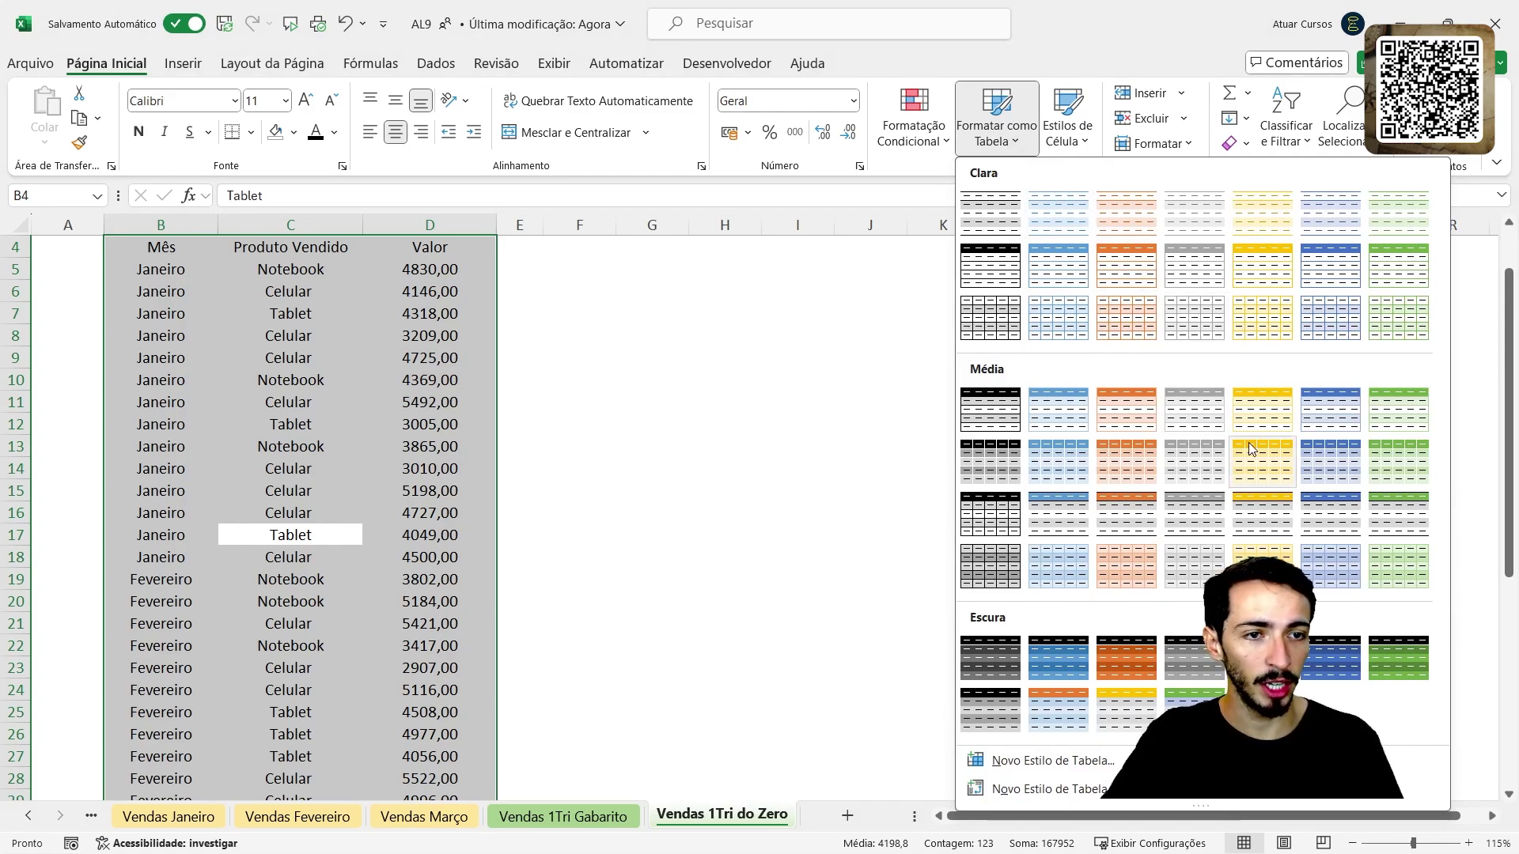
click(1266, 407)
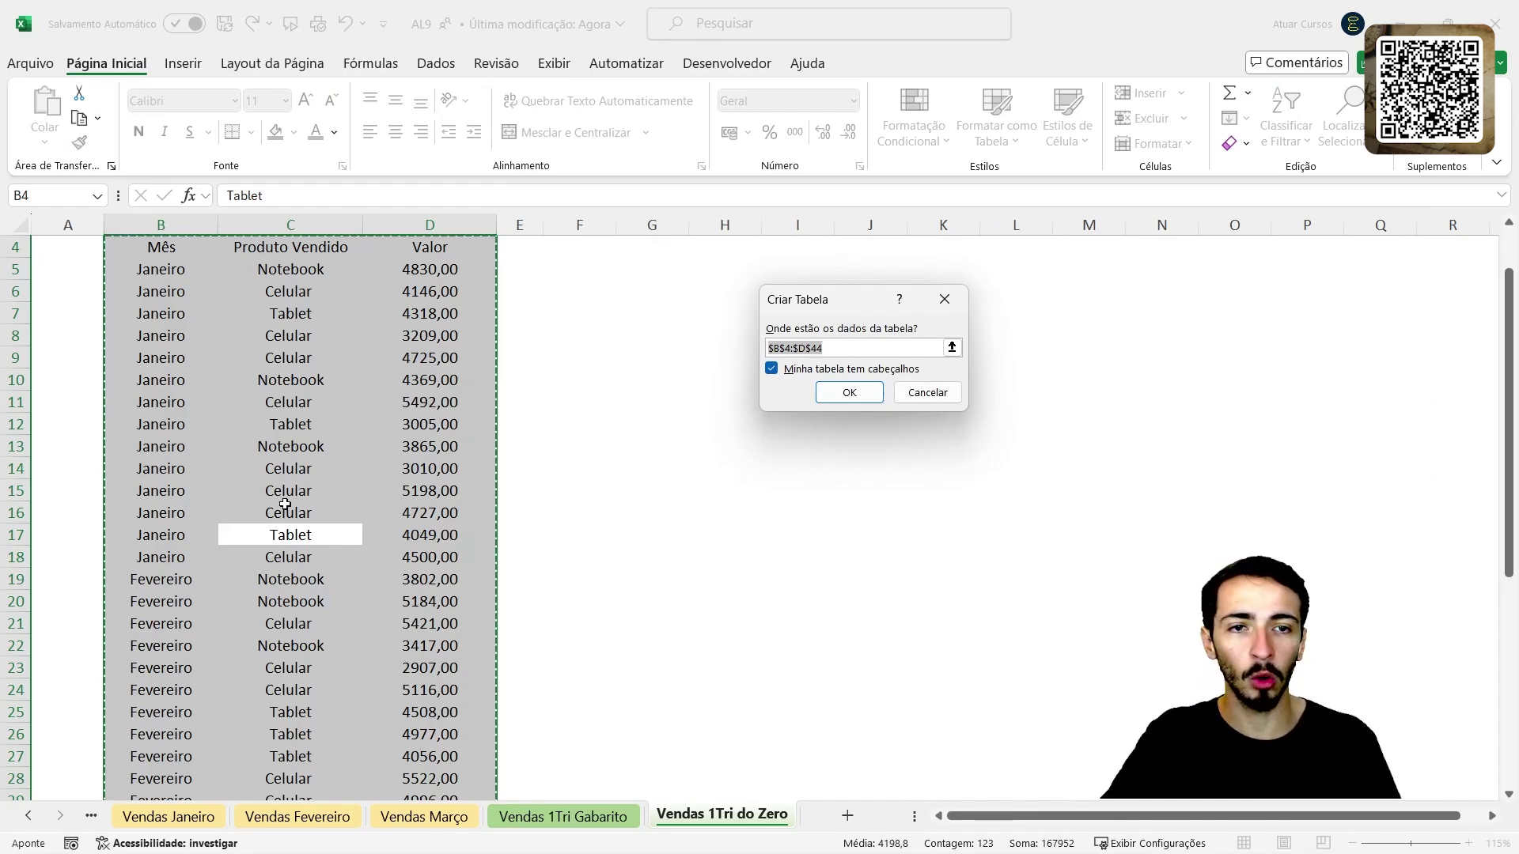
scroll(285, 504, up, 1)
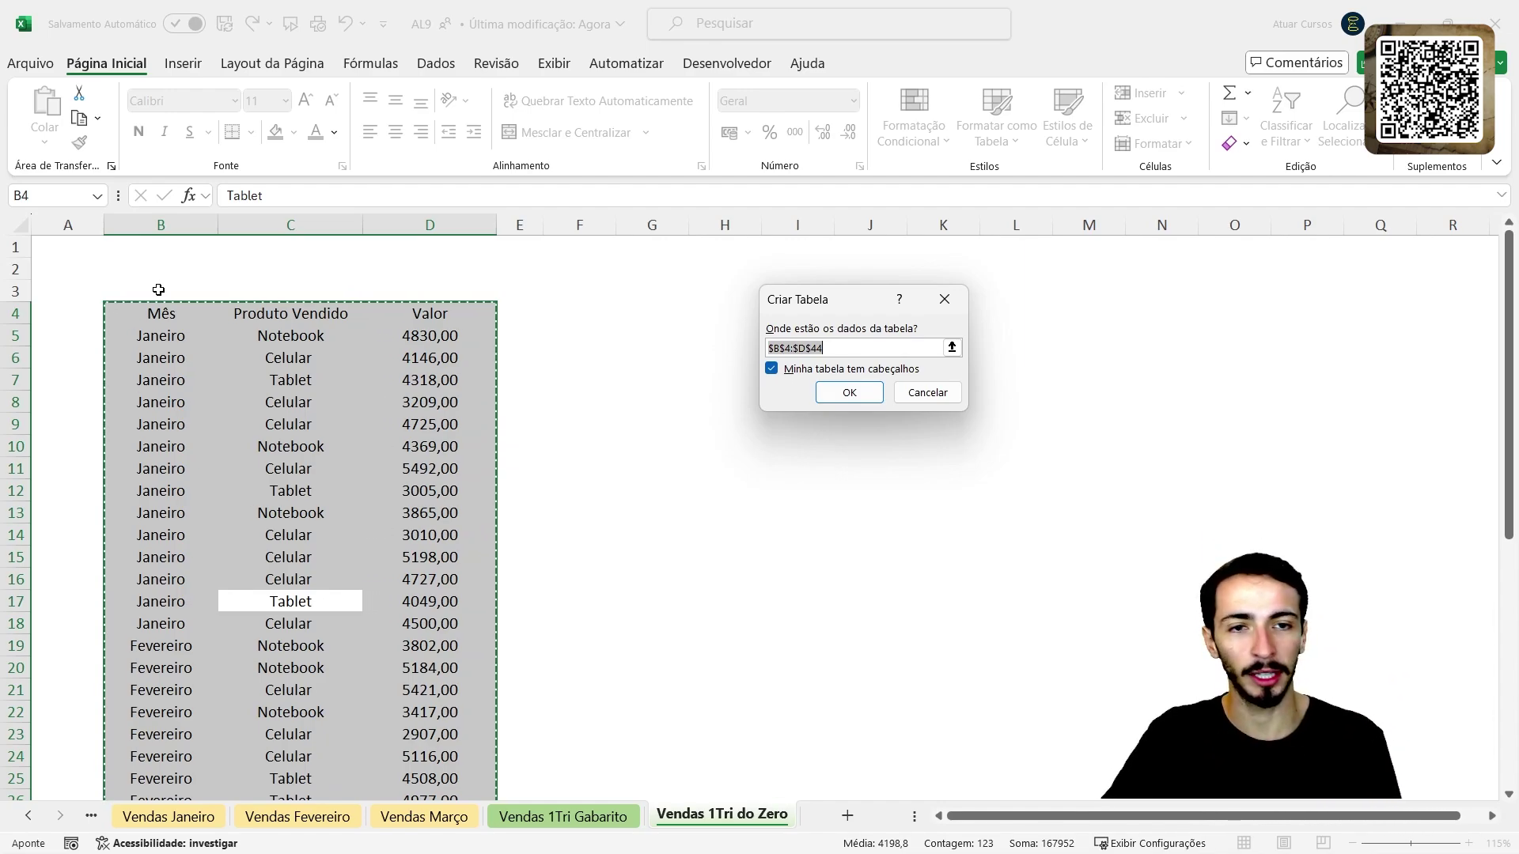
click(849, 393)
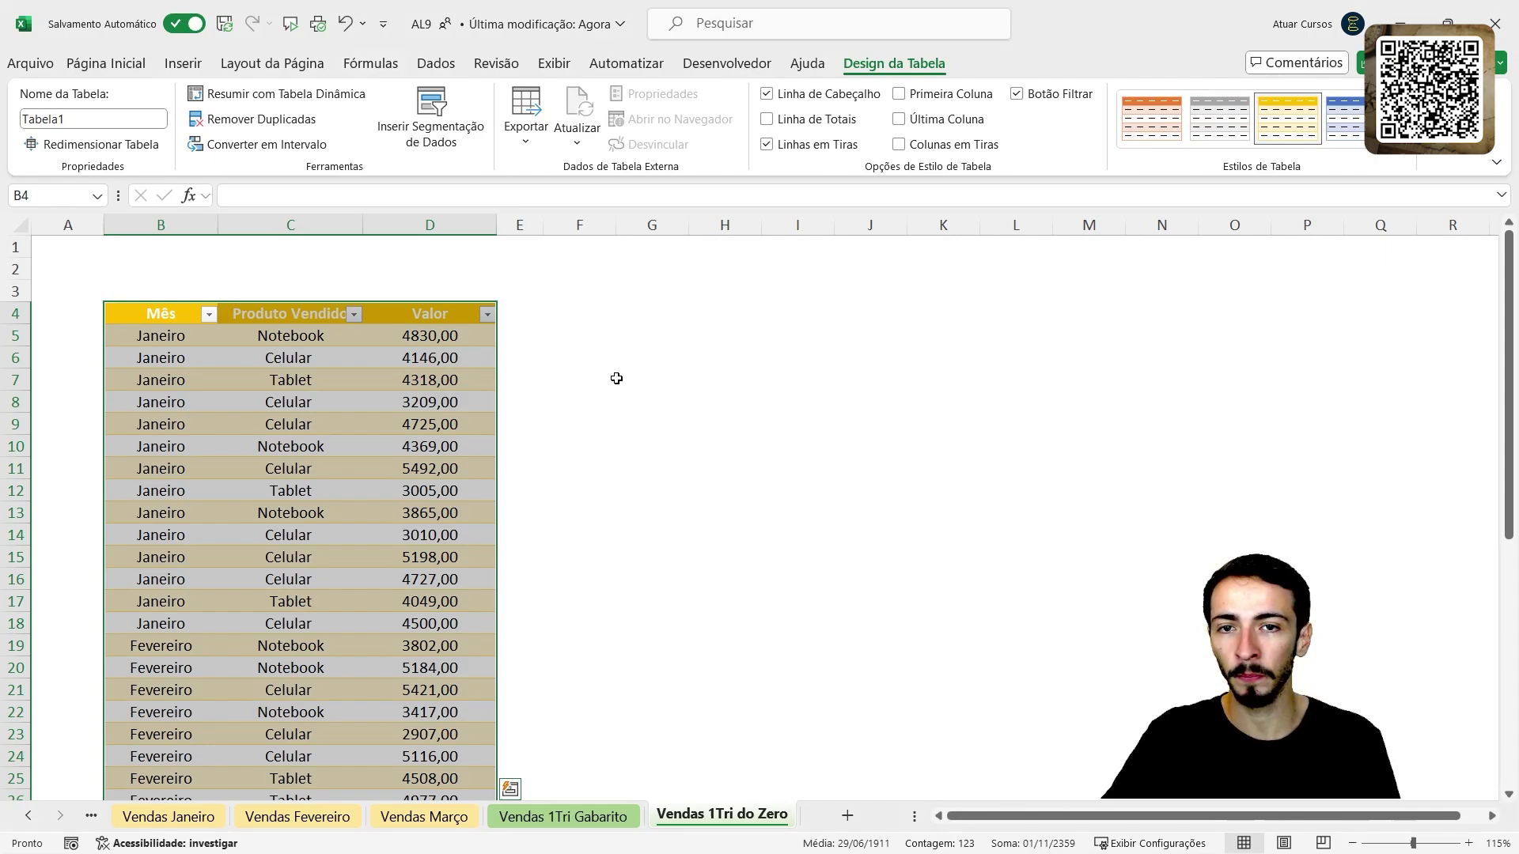
Step: Look over the new table's banded rows and highlight its Mês, Produto Vendido and Valor header row
scroll(323, 475, down, 8)
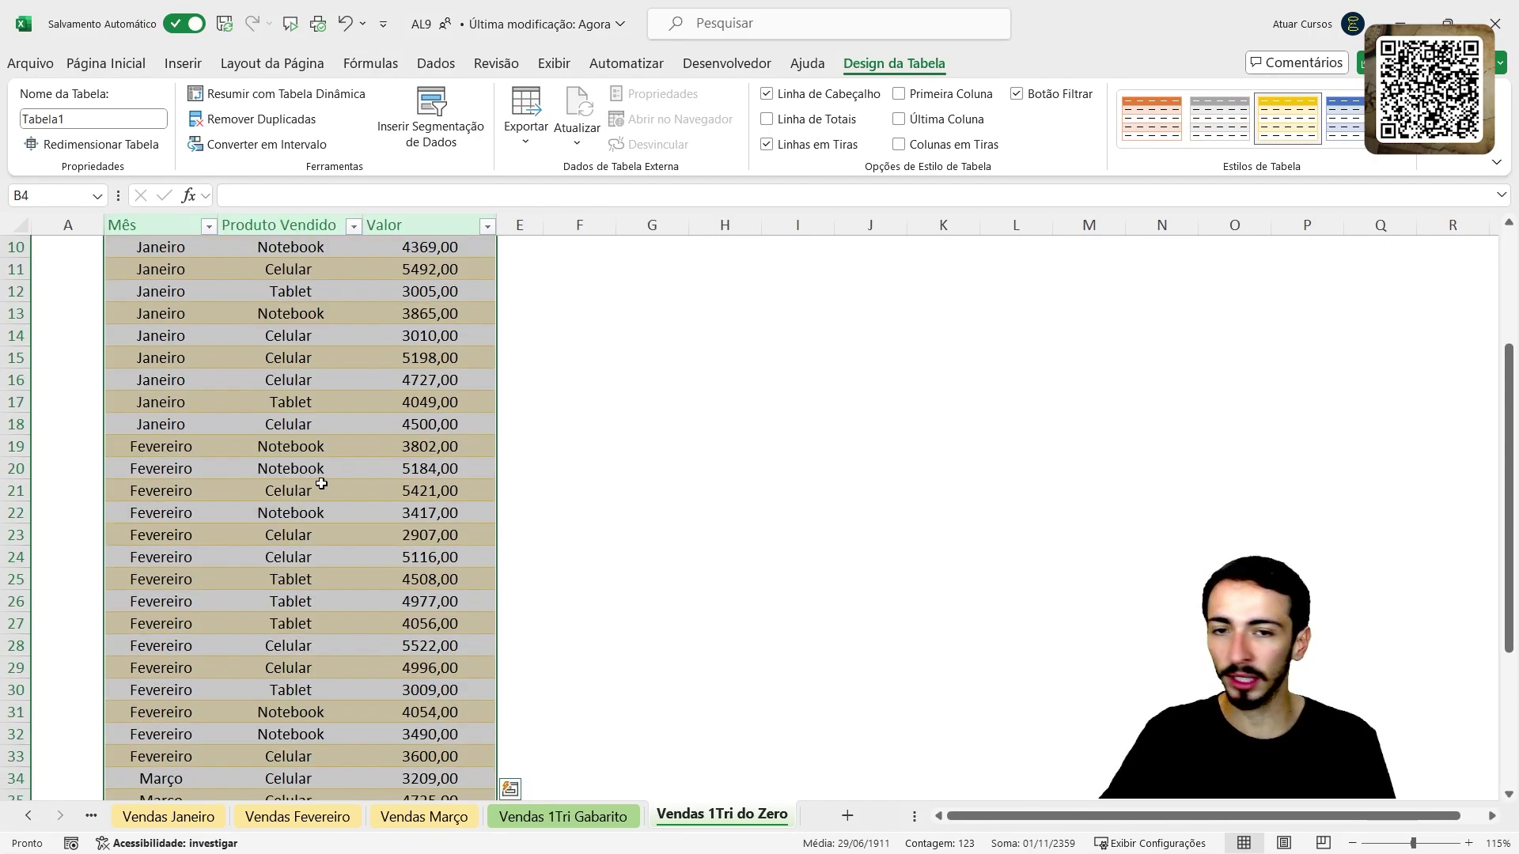
scroll(330, 459, up, 8)
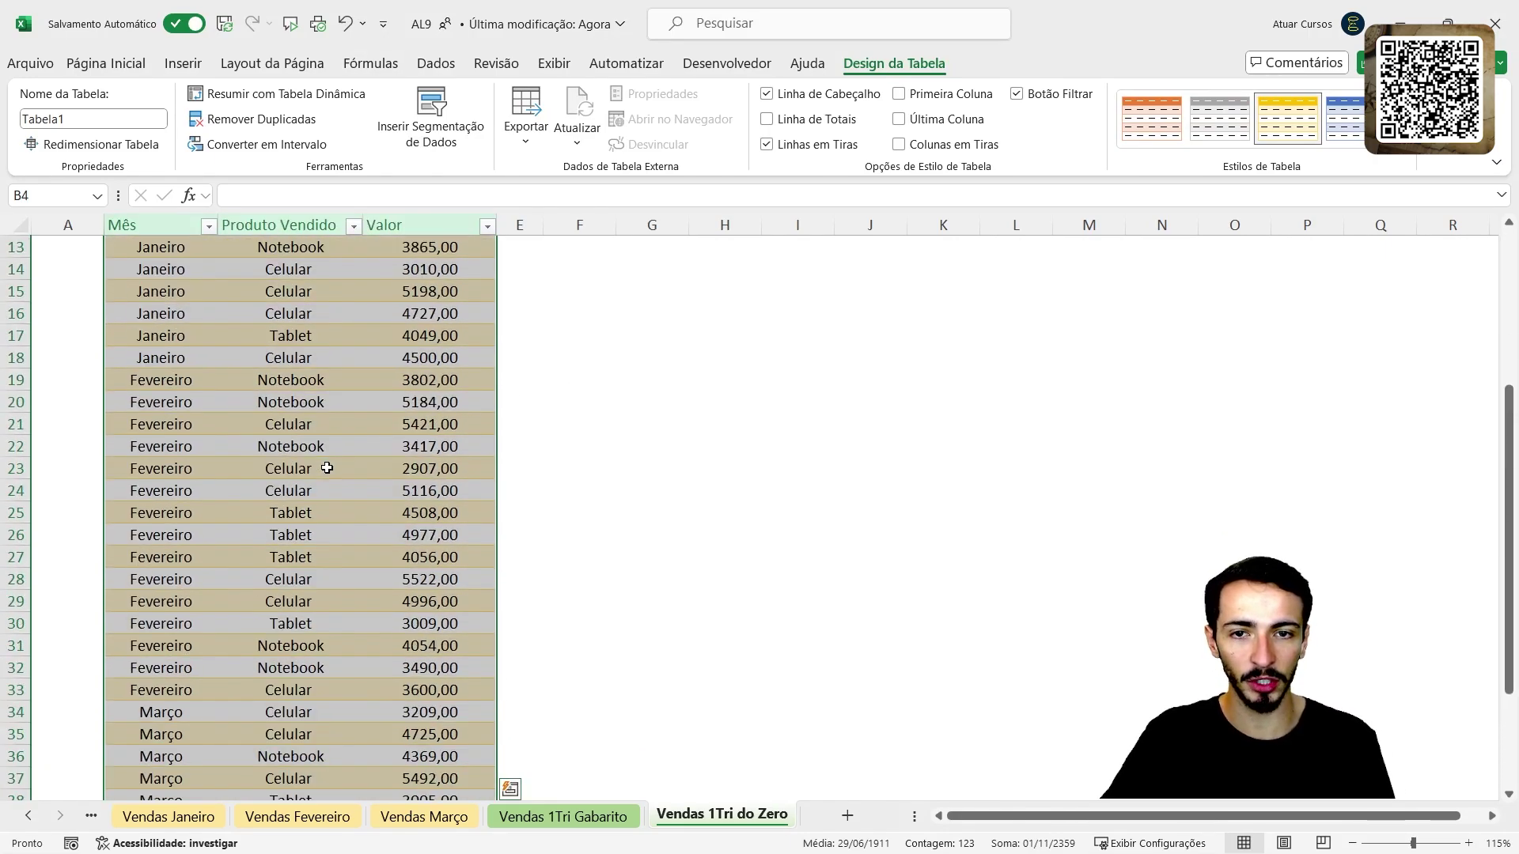
click(265, 313)
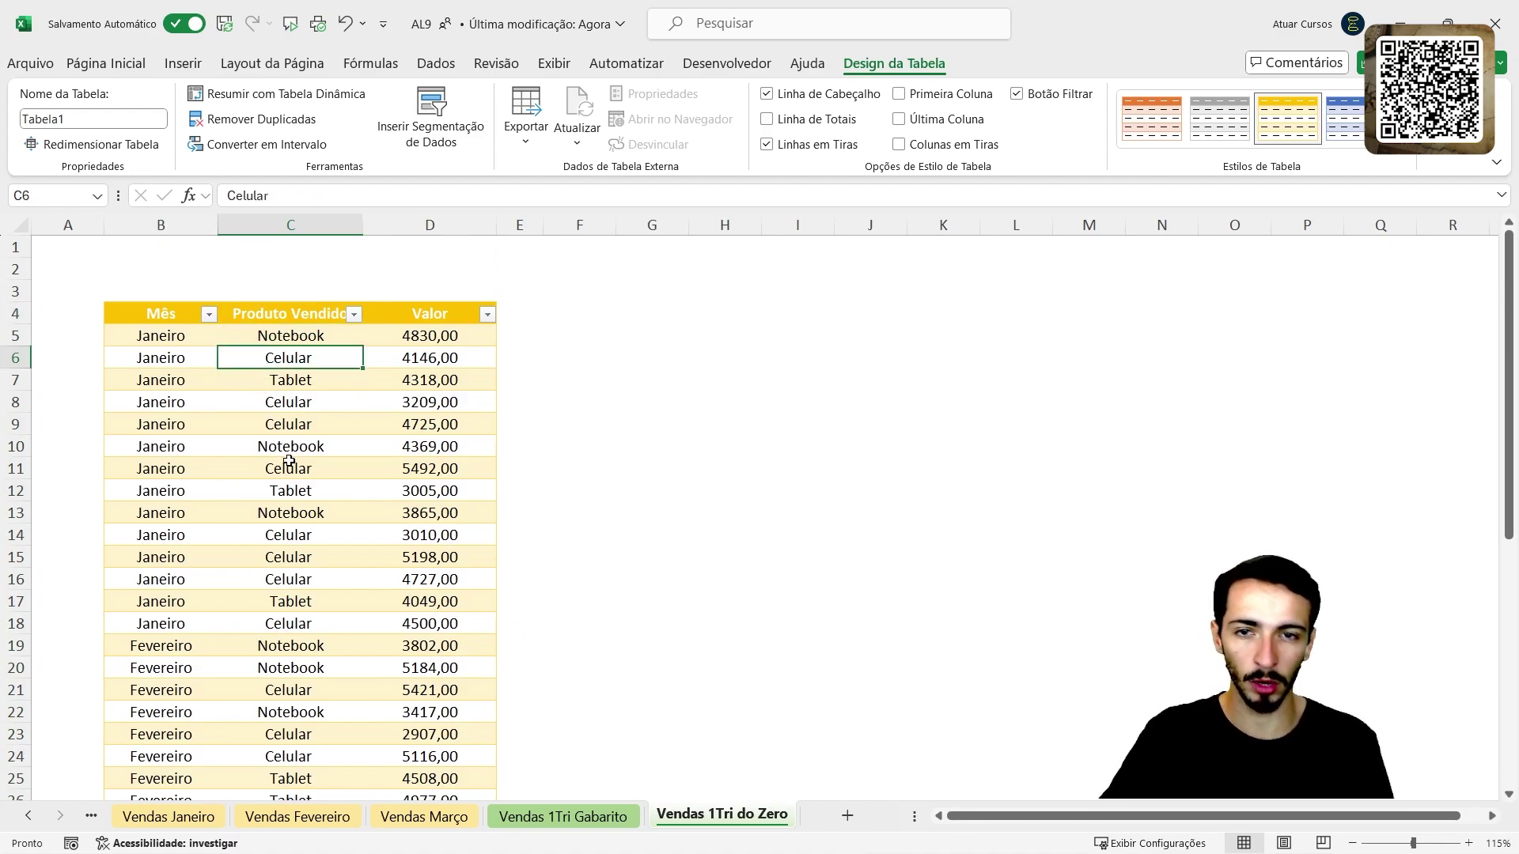
drag(158, 313, 415, 342)
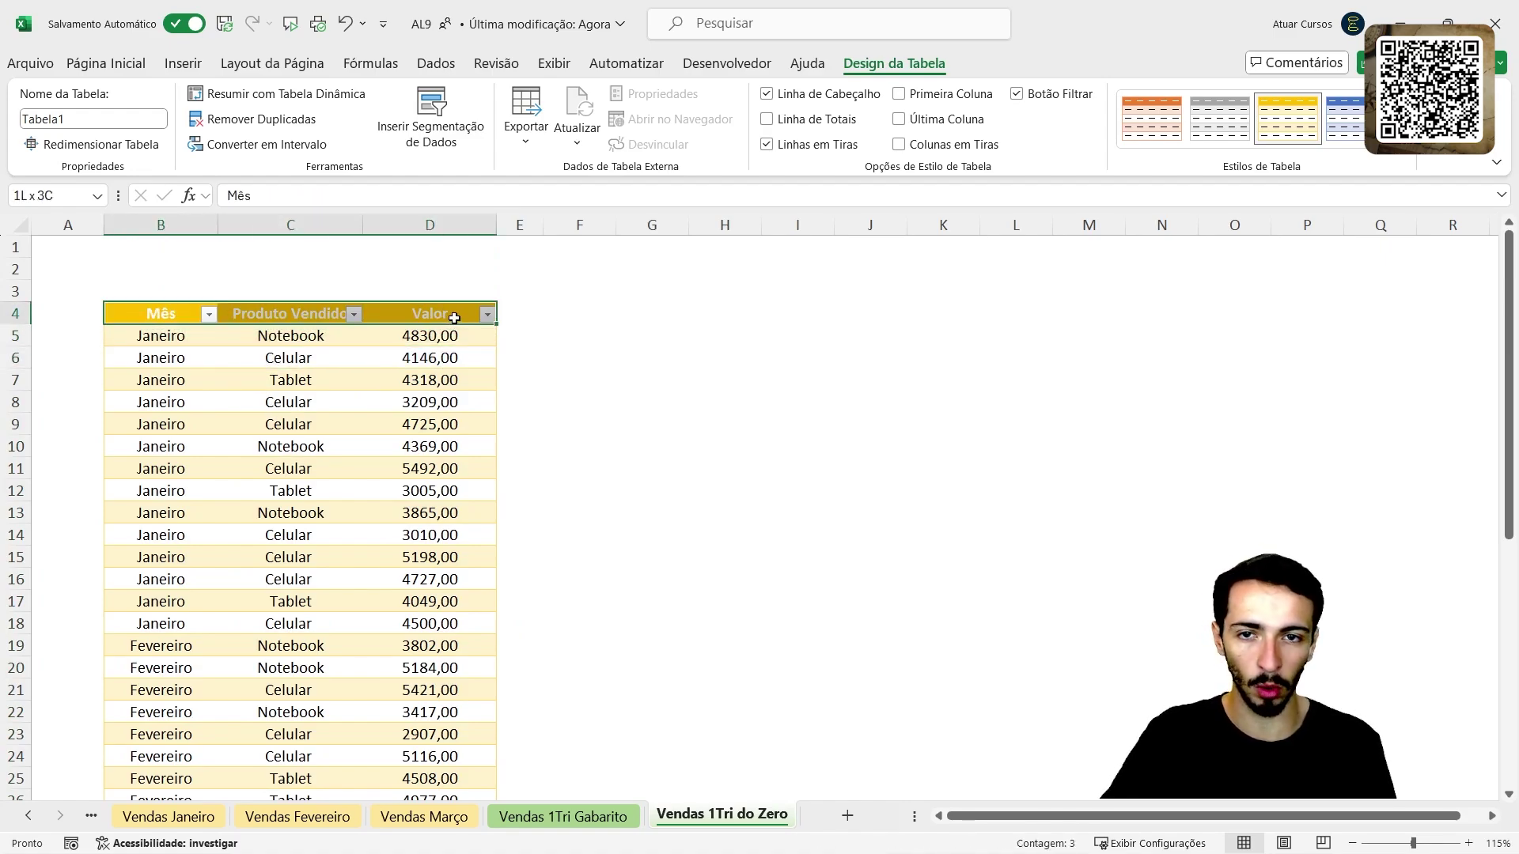
click(337, 508)
Step: Examine how the Mês, Produto Vendido and Valor headings display while moving down through the table and past its last record
scroll(332, 498, down, 3)
scroll(331, 491, down, 5)
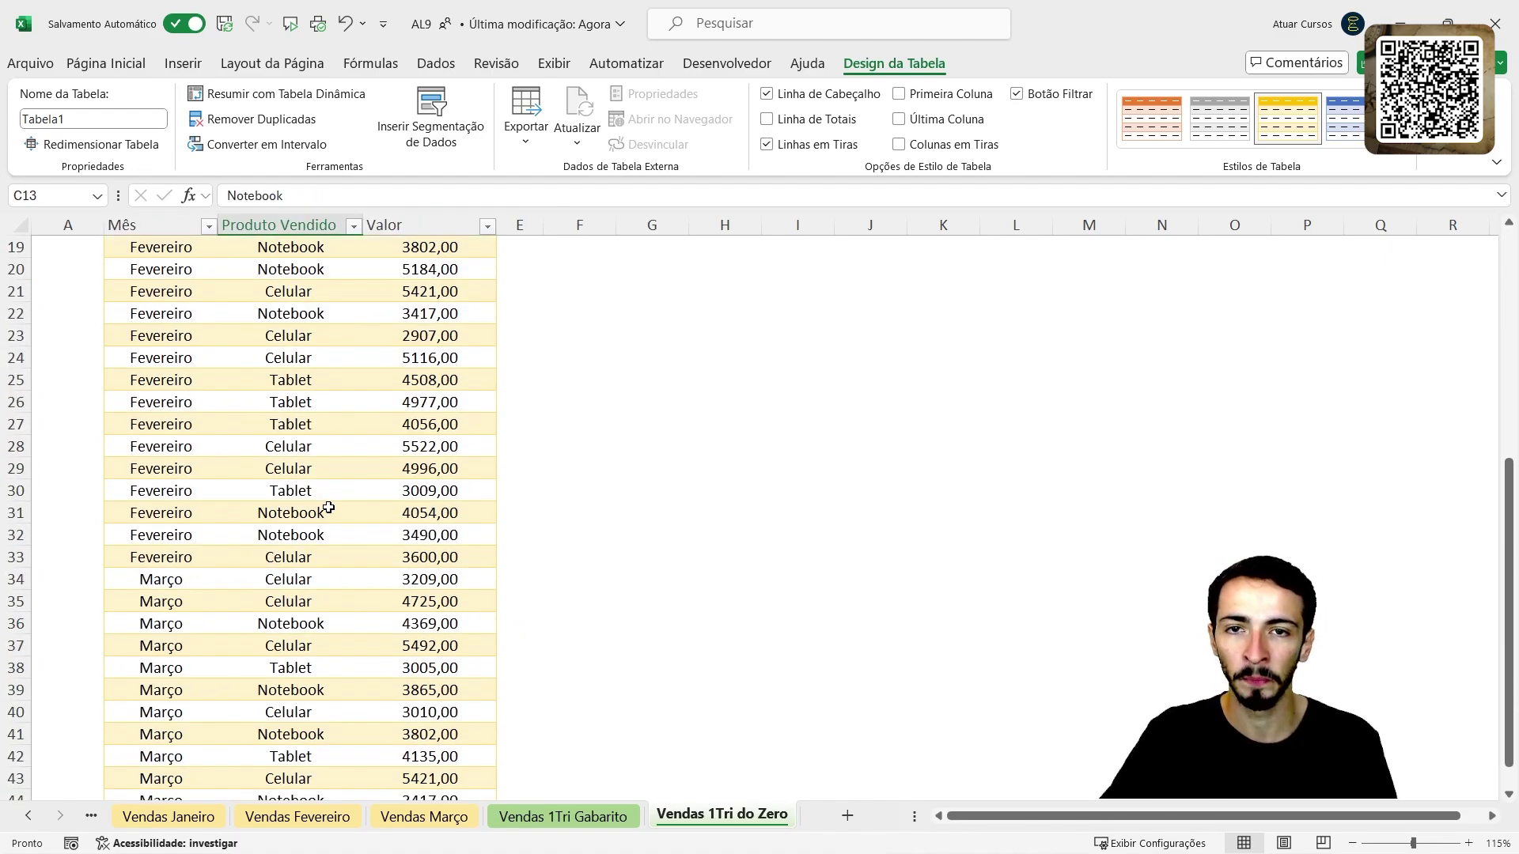
scroll(329, 507, up, 7)
scroll(328, 507, down, 4)
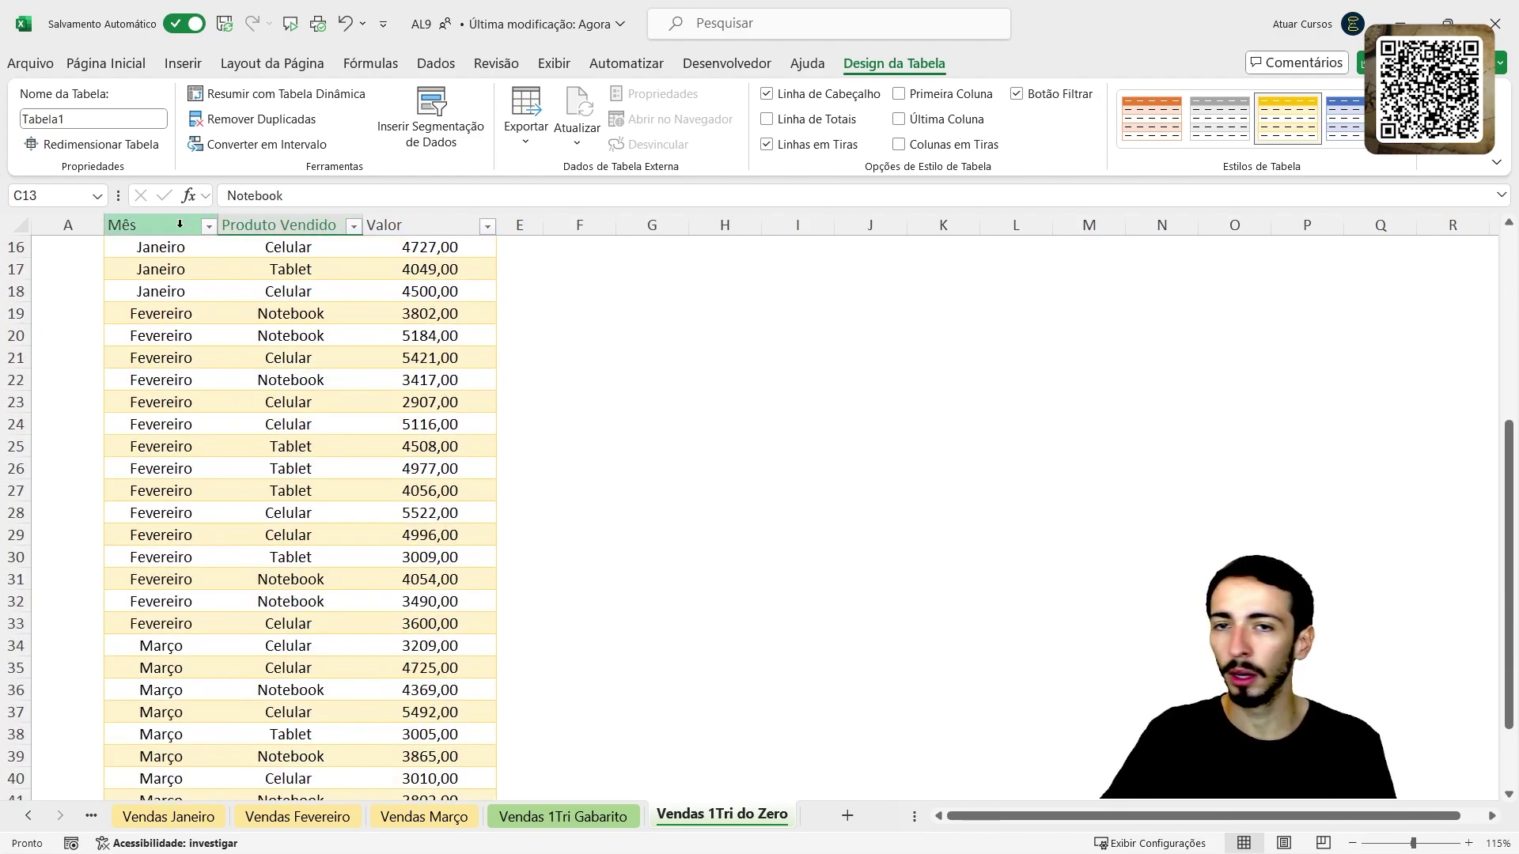
scroll(366, 318, down, 3)
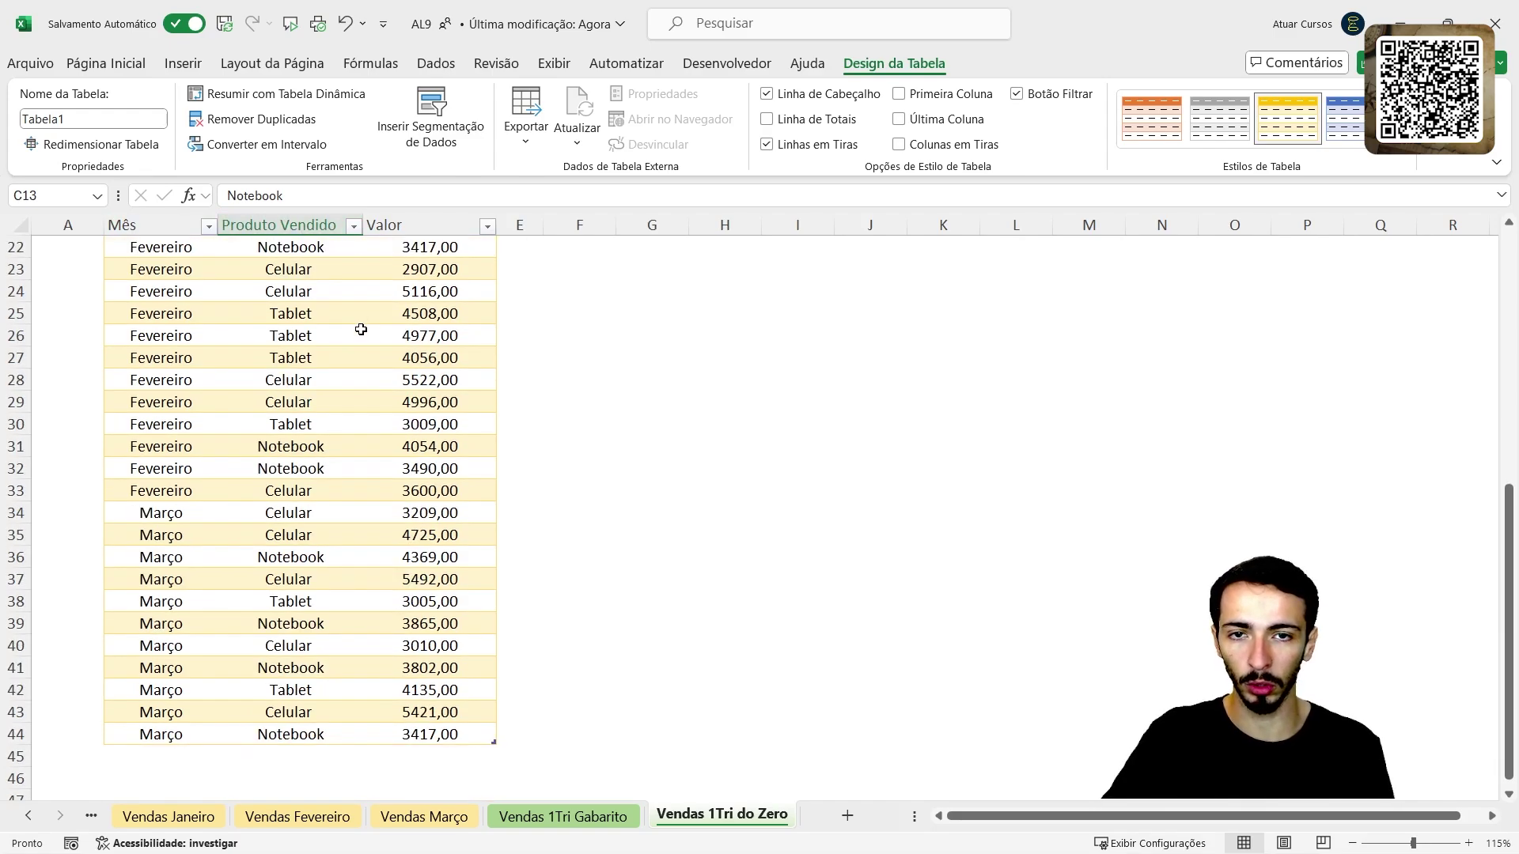
scroll(180, 485, down, 10)
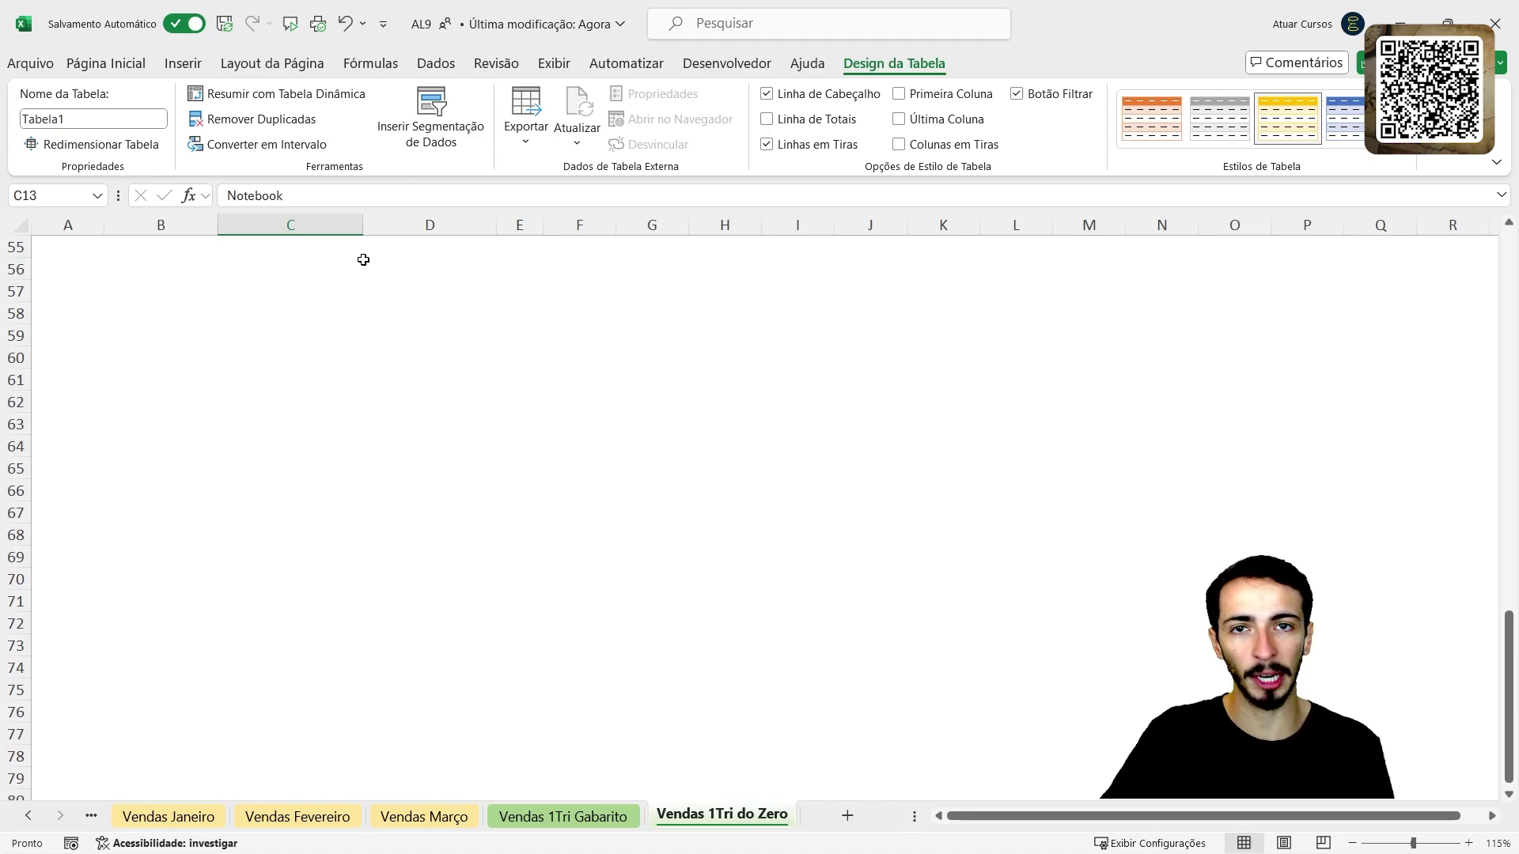
scroll(322, 394, up, 7)
scroll(288, 434, up, 9)
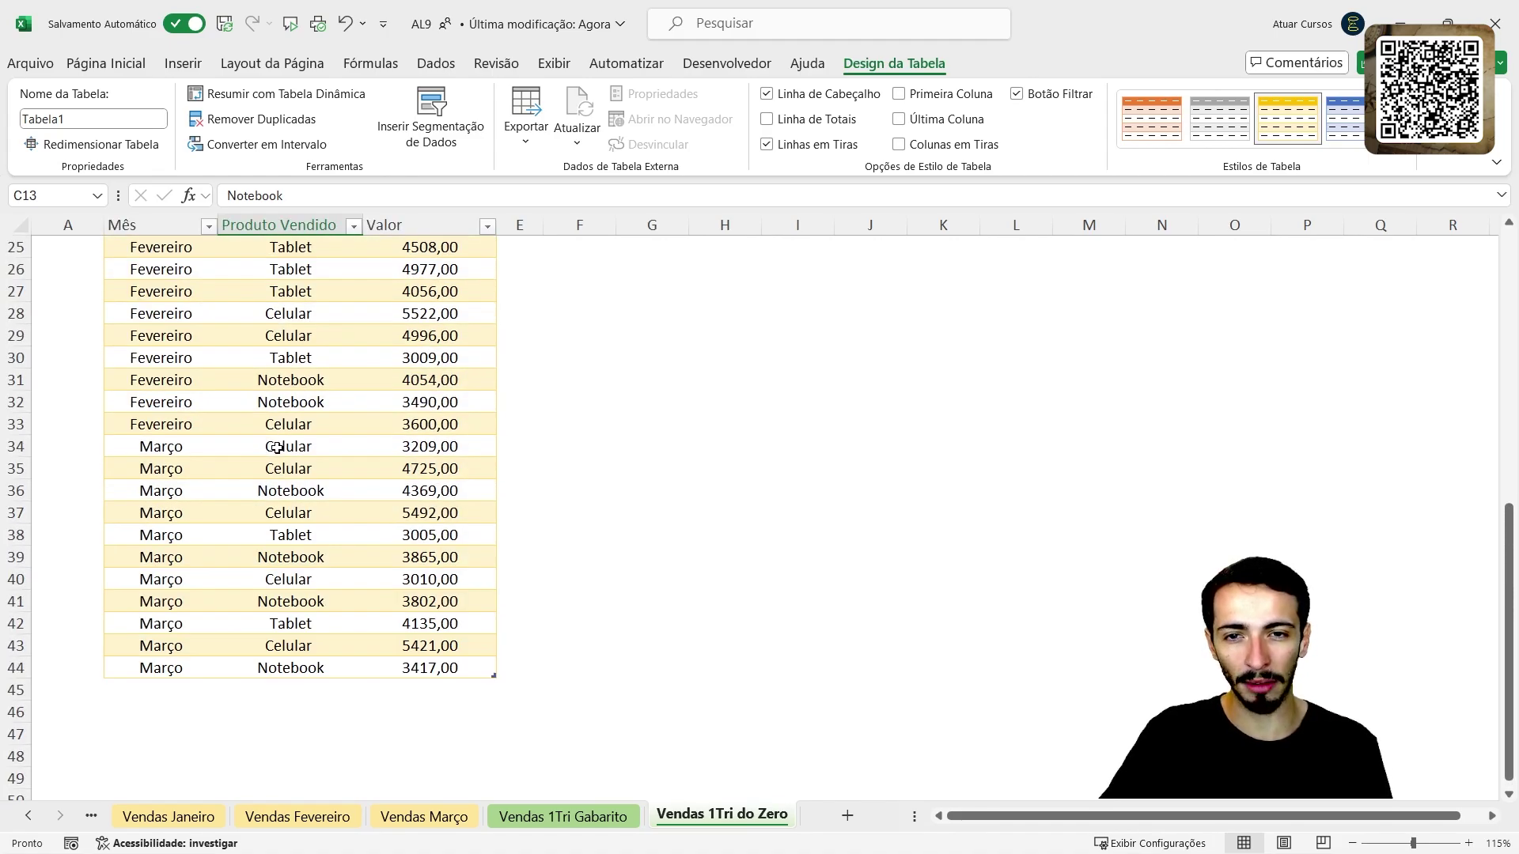
scroll(216, 370, up, 1)
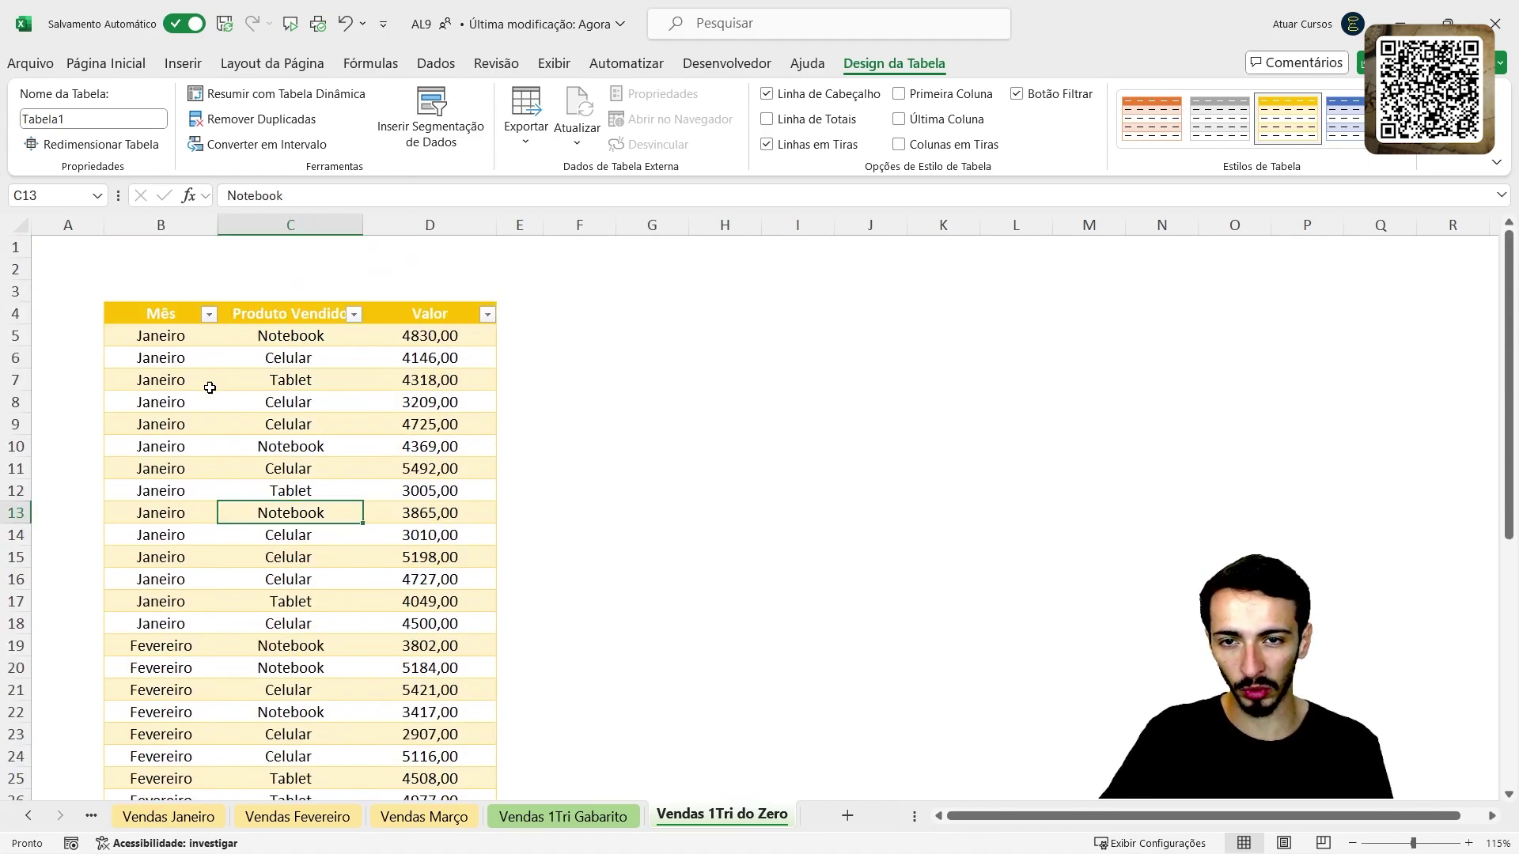
scroll(230, 363, down, 2)
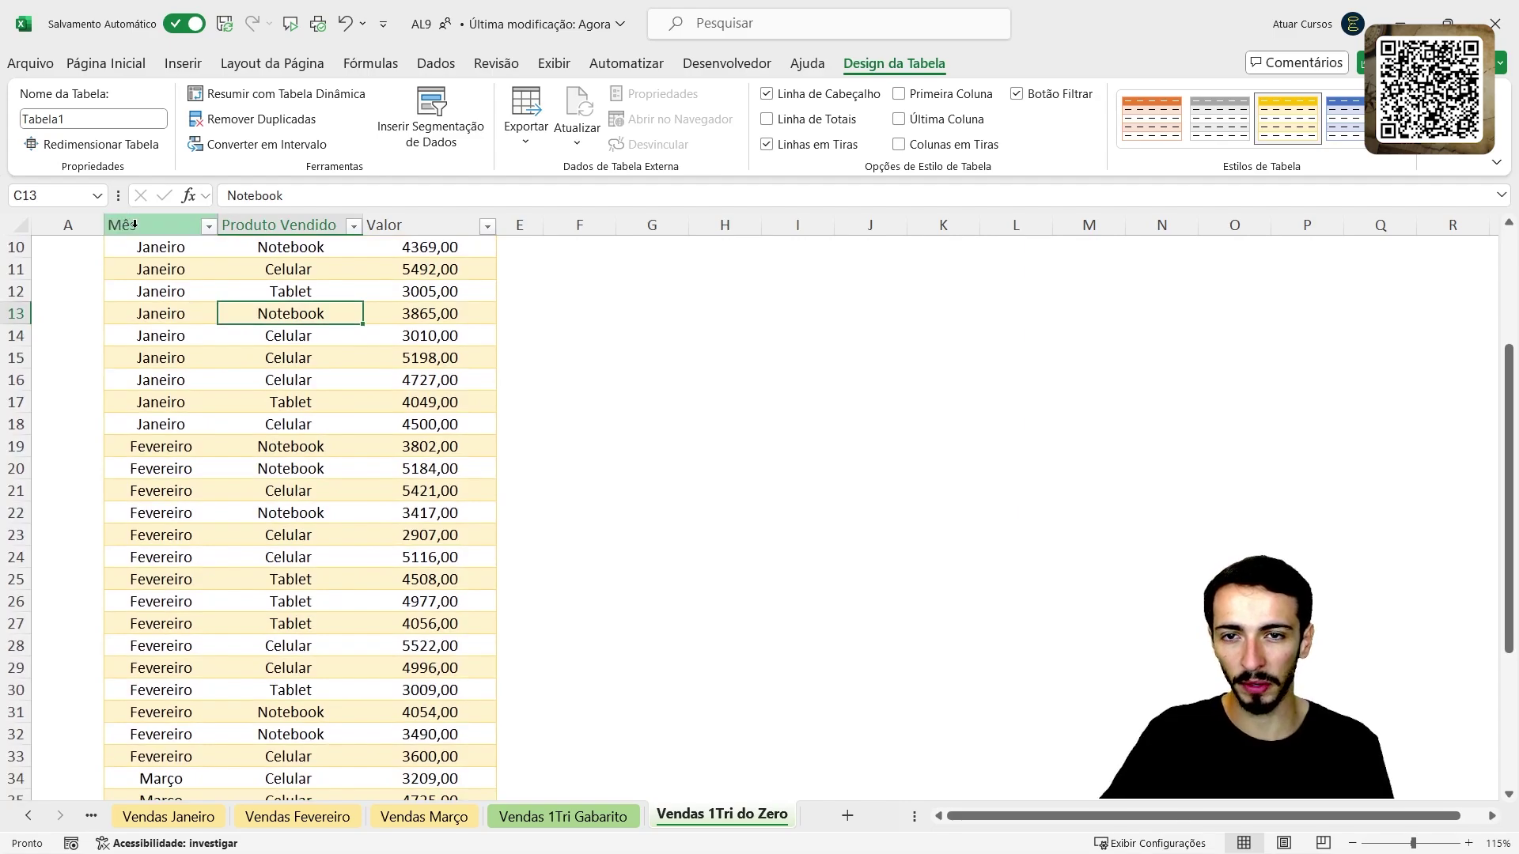
scroll(317, 336, down, 2)
scroll(318, 364, up, 4)
scroll(274, 352, up, 1)
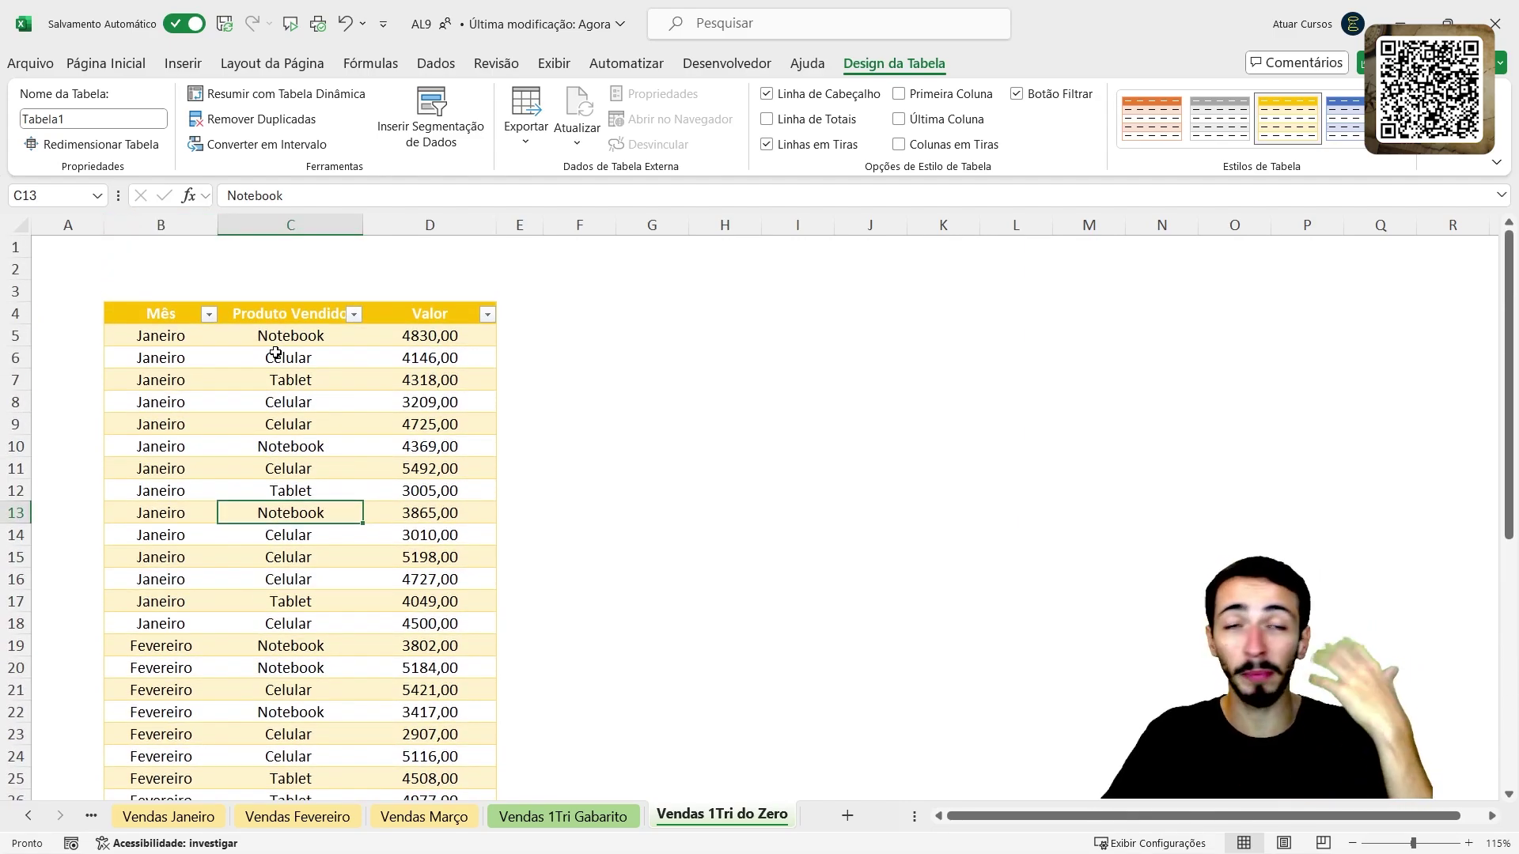
Step: Format all the Valor amounts in D5:D44 as Moeda
click(122, 69)
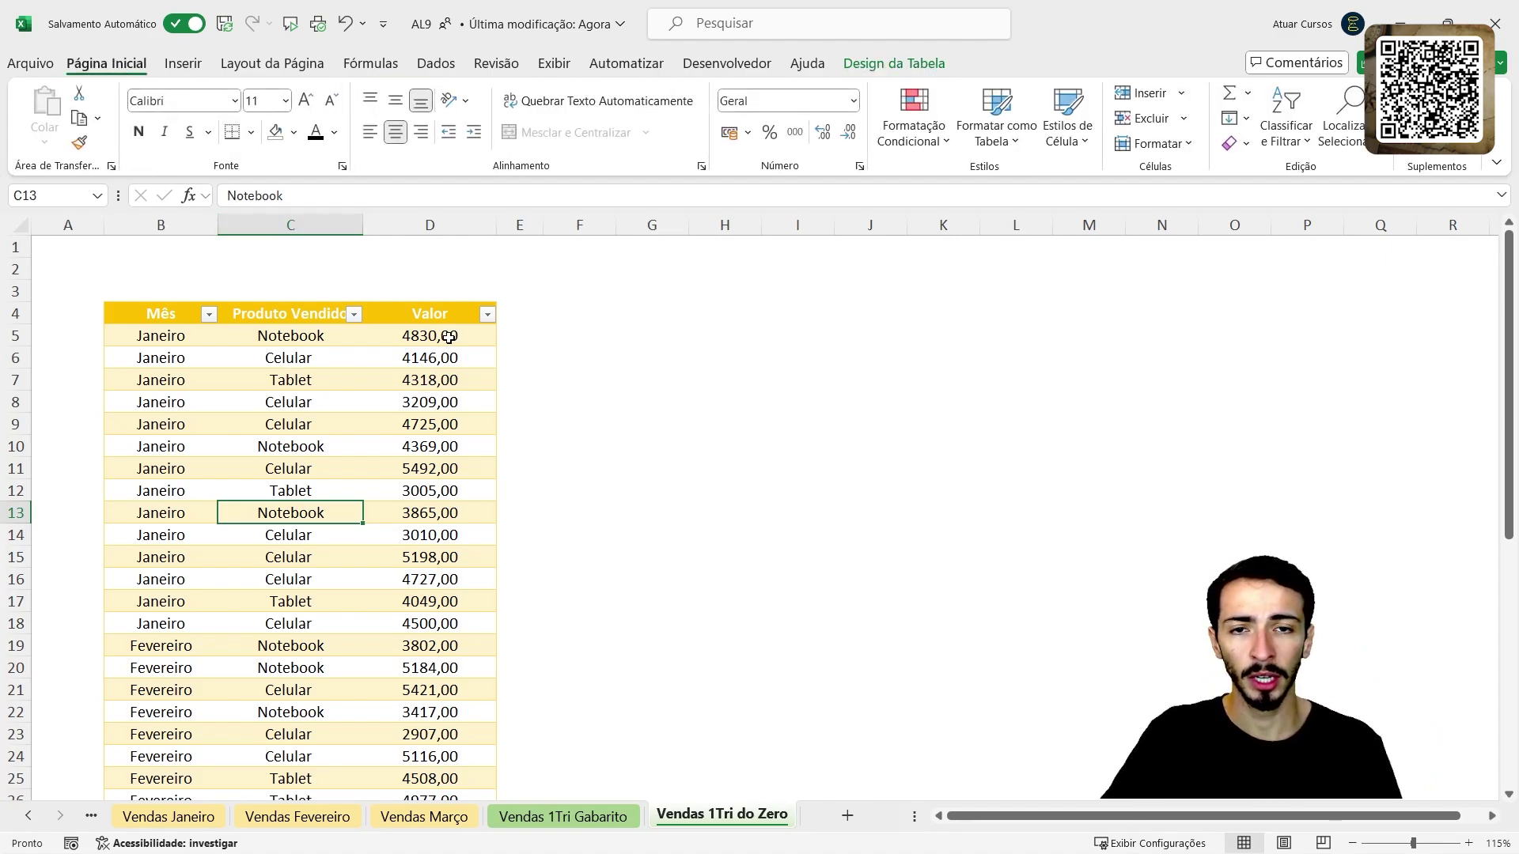
drag(449, 337, 456, 757)
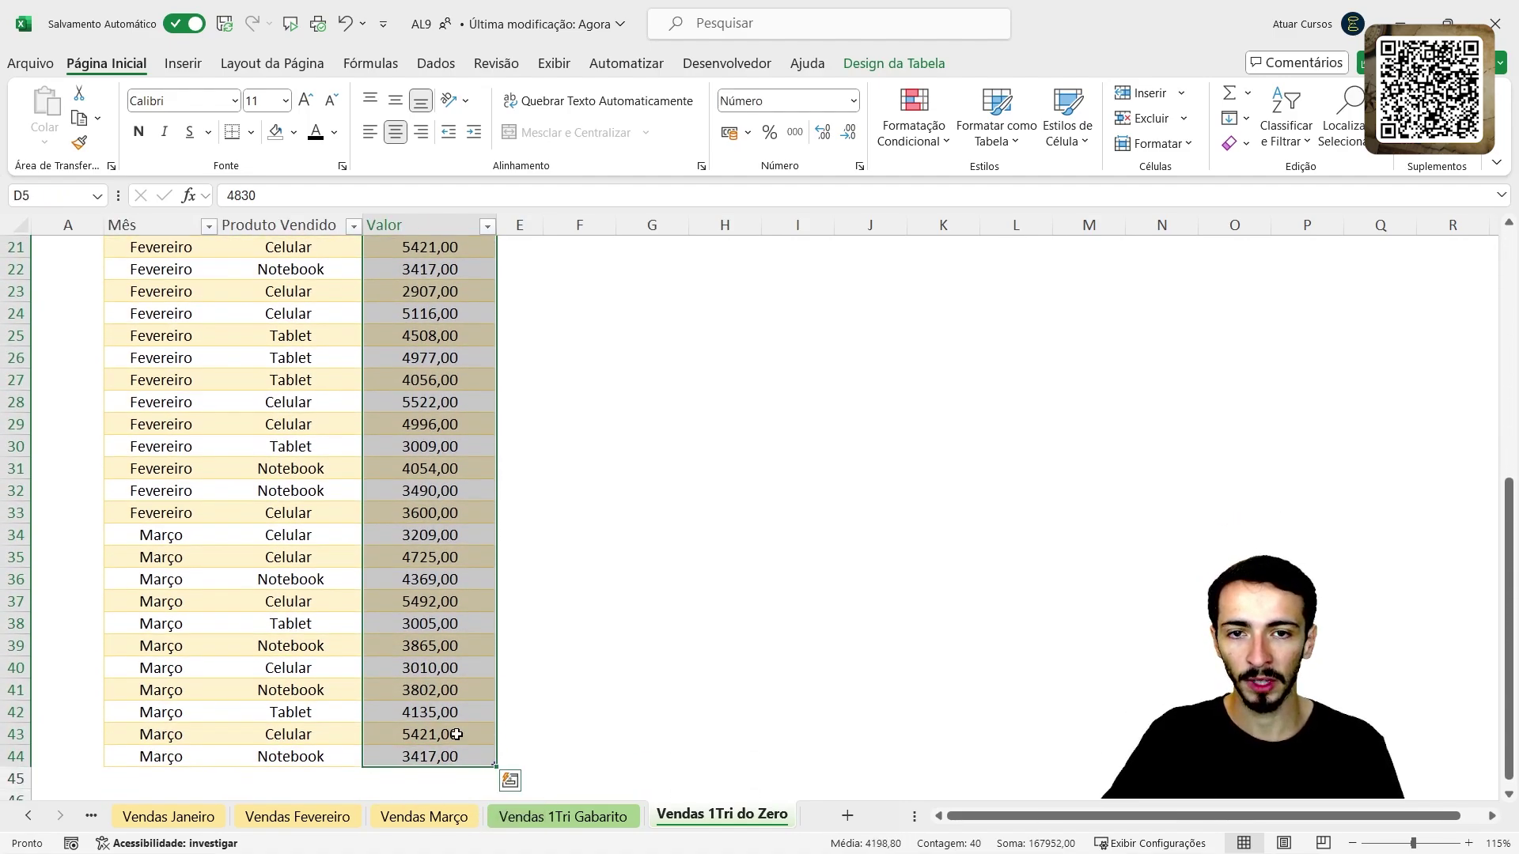
scroll(485, 504, up, 7)
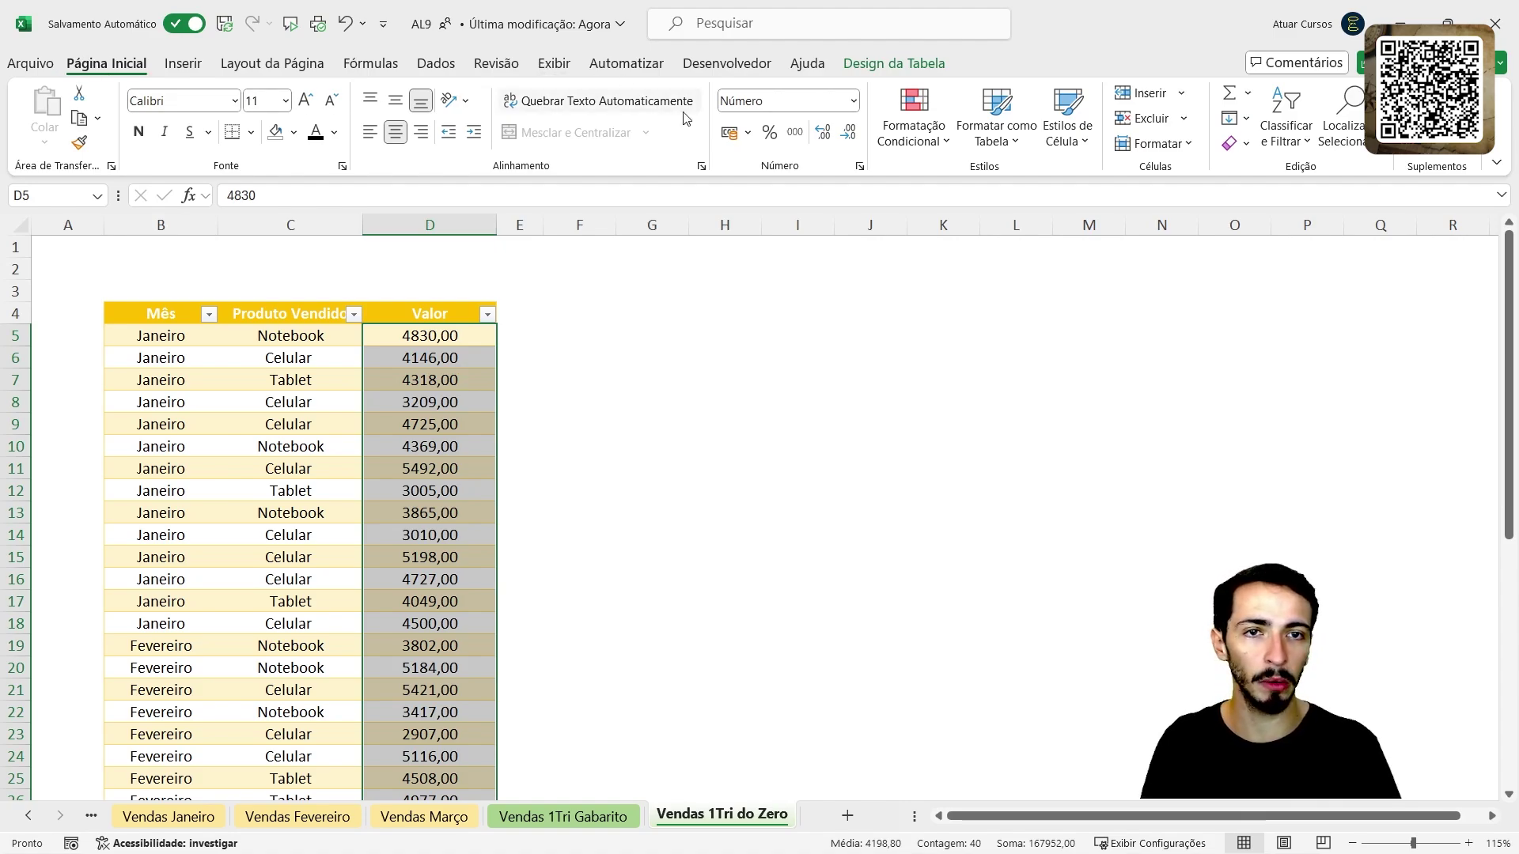
click(853, 103)
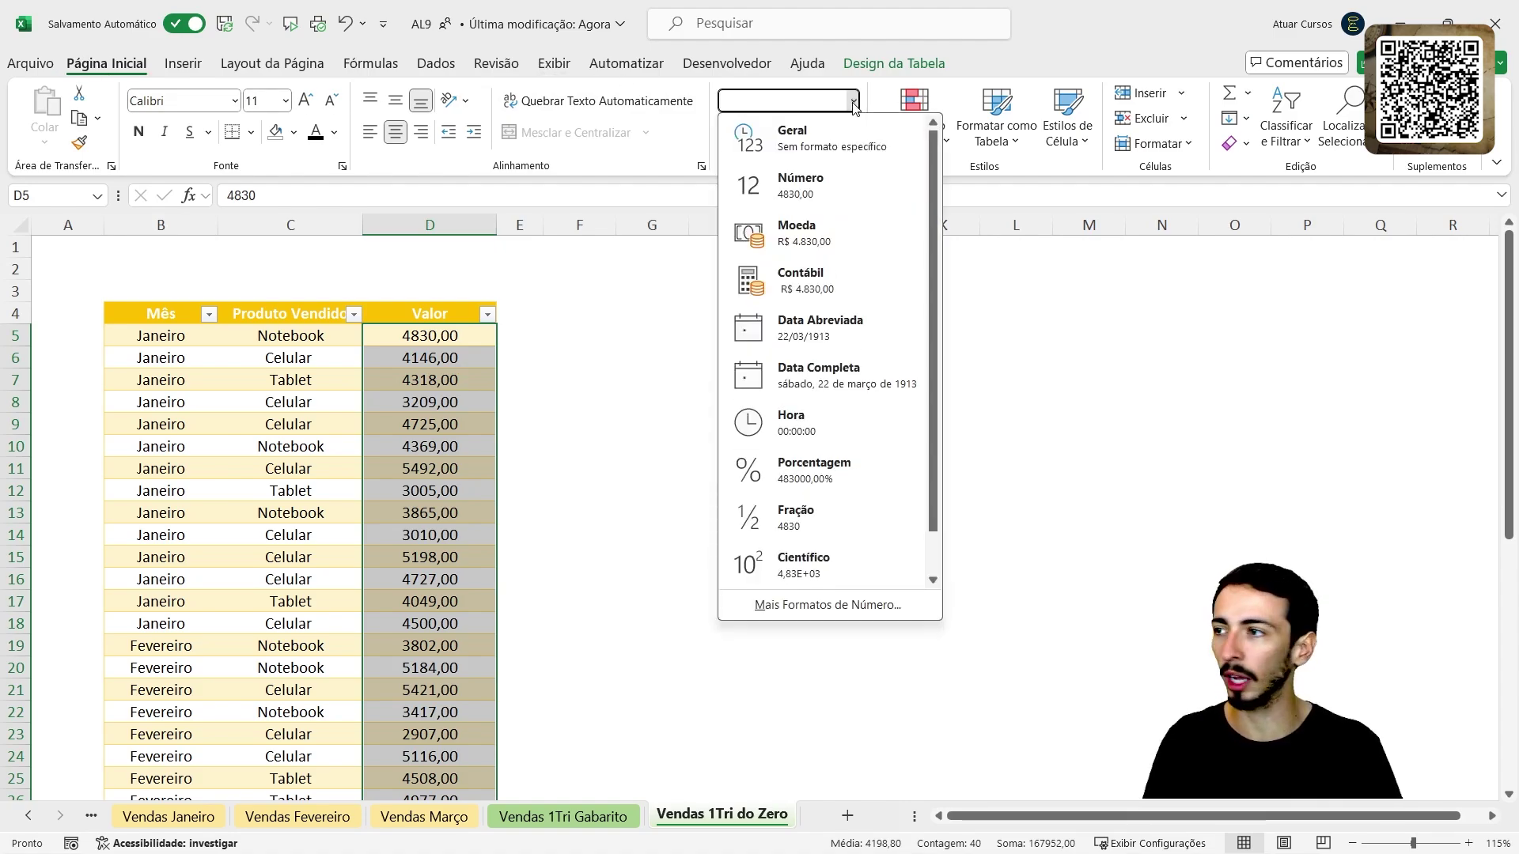
click(801, 233)
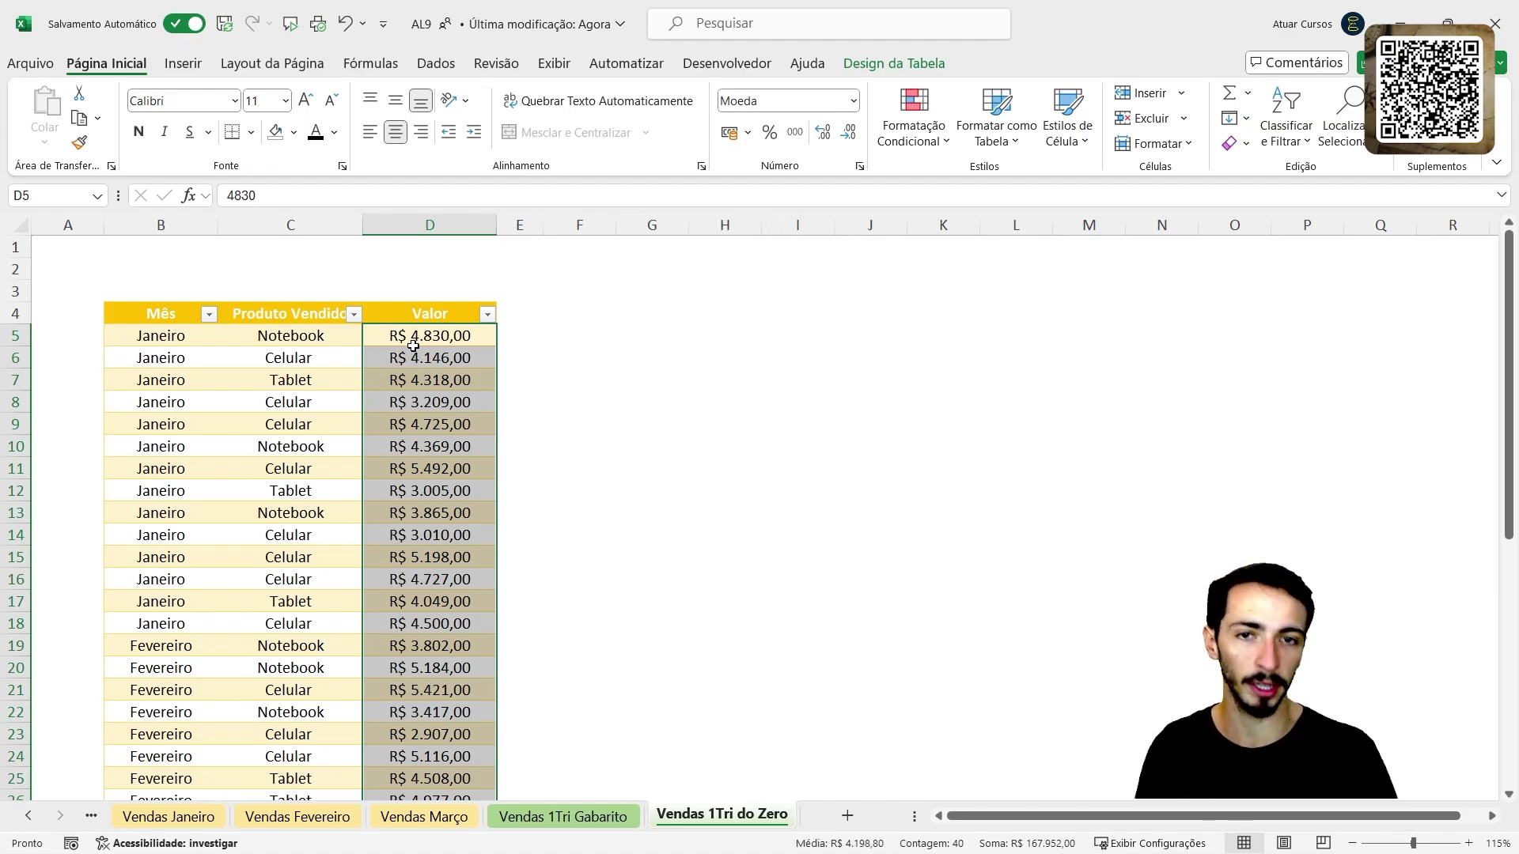
Step: Remove both decimal places from the Valor amounts and check the column down to the last record
click(850, 133)
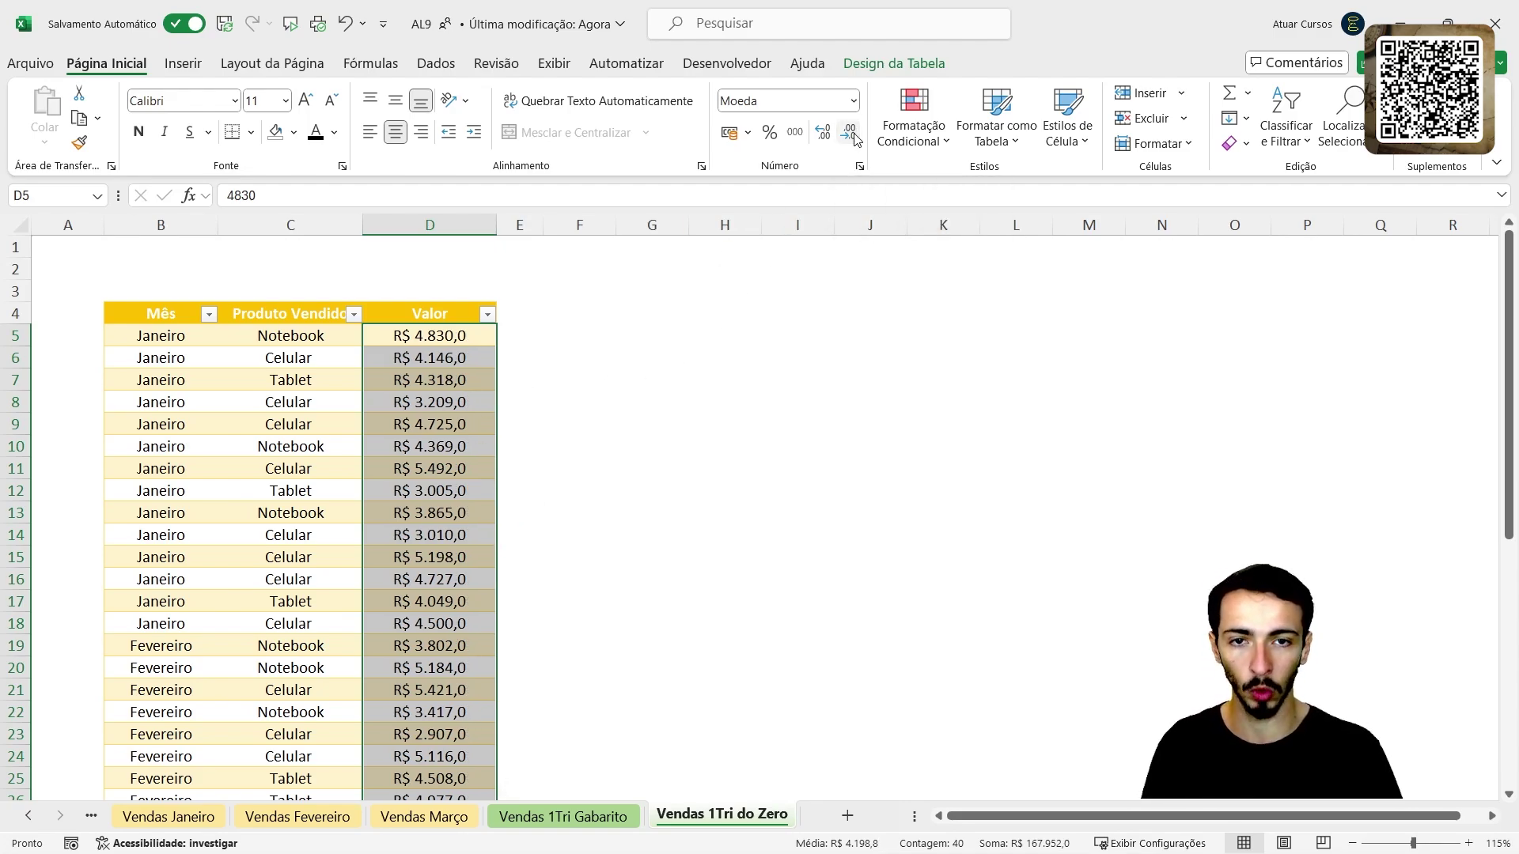
click(854, 137)
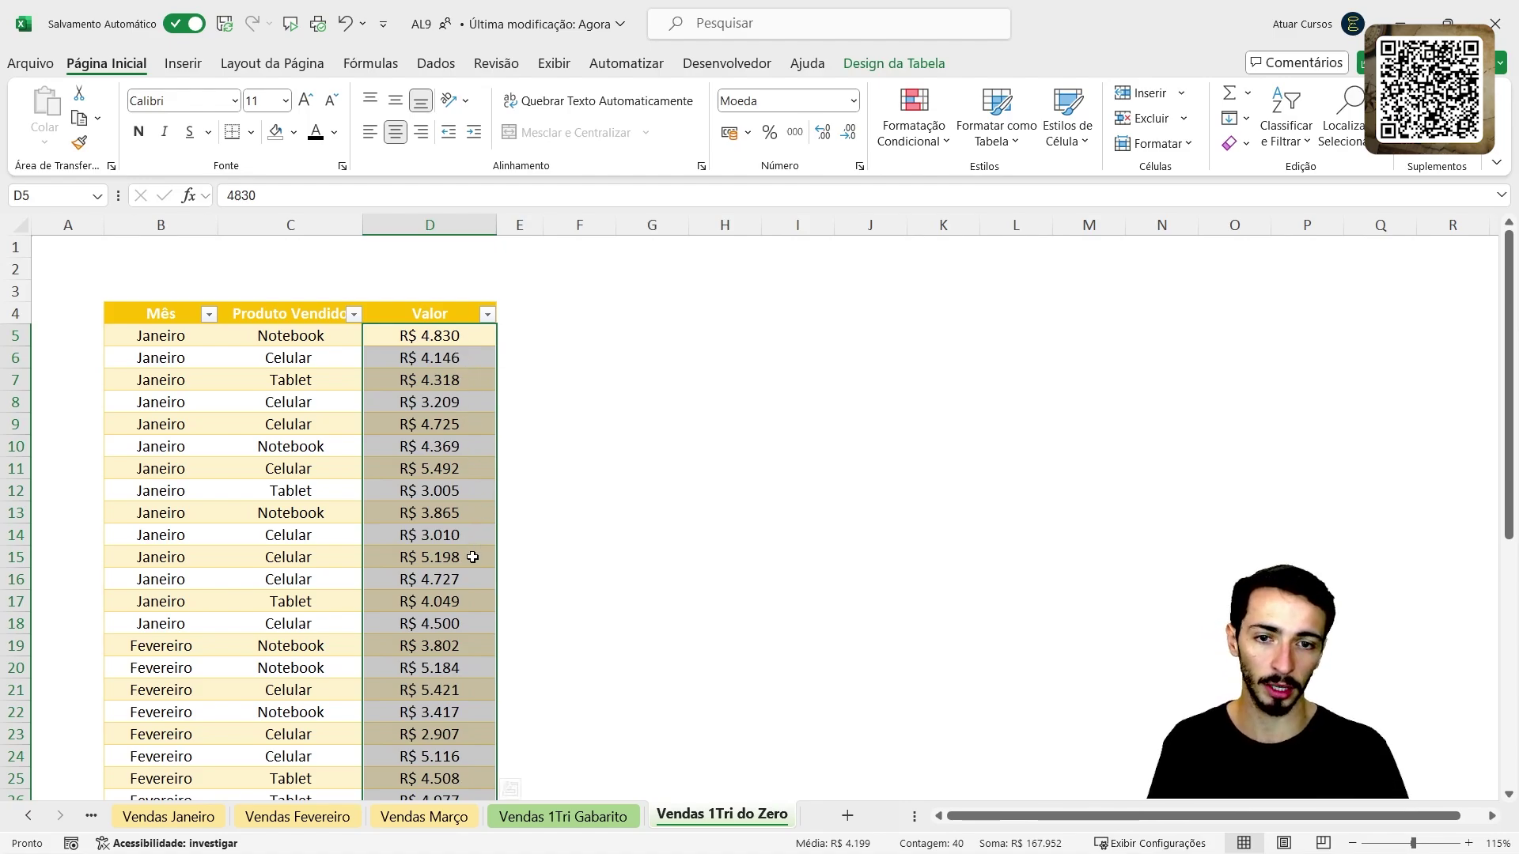
scroll(472, 557, down, 7)
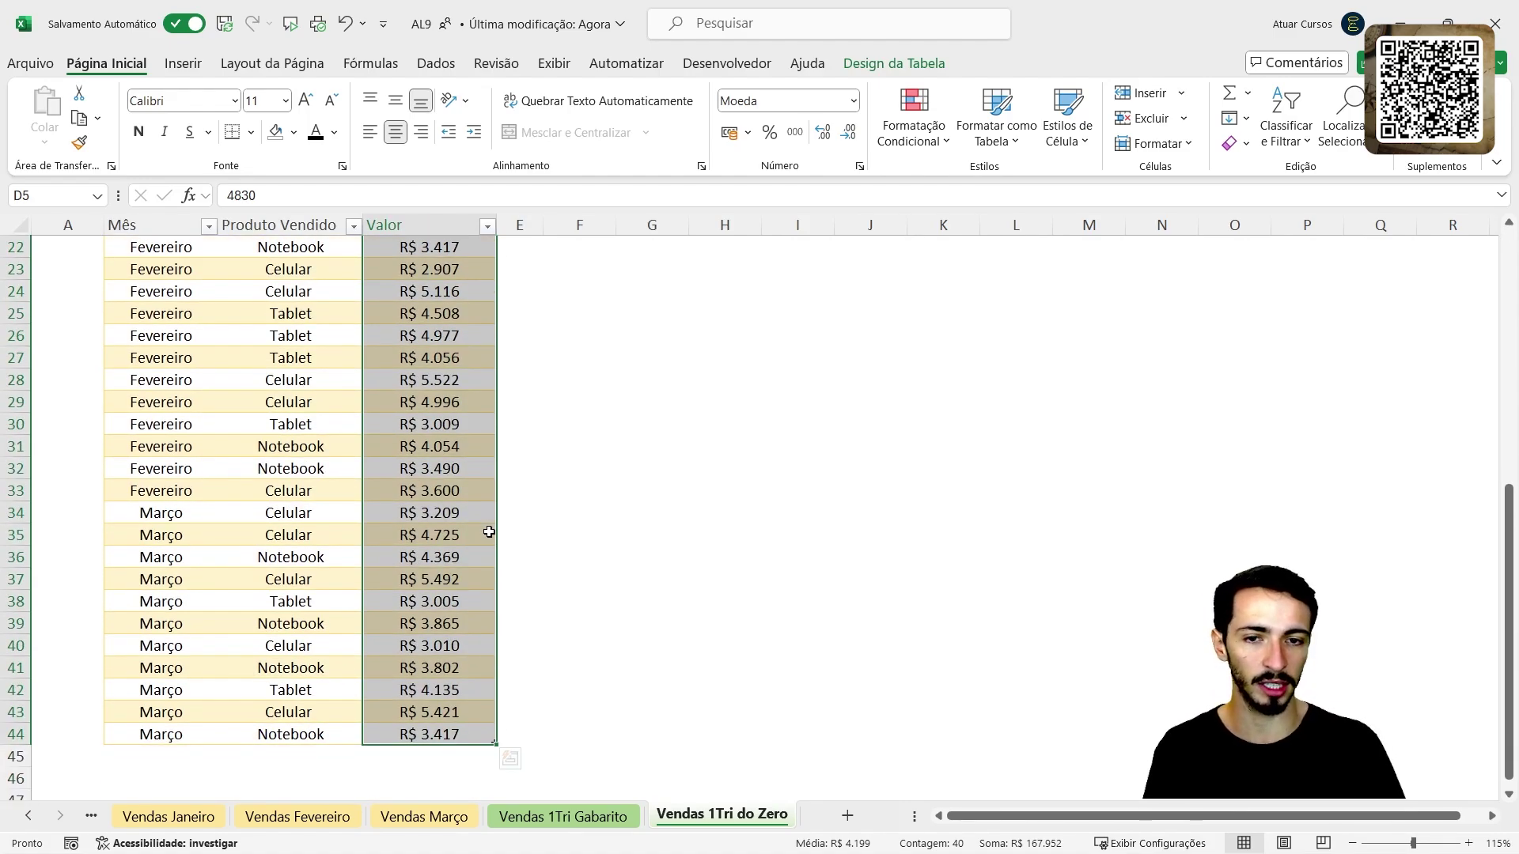
scroll(489, 532, down, 1)
scroll(475, 546, up, 8)
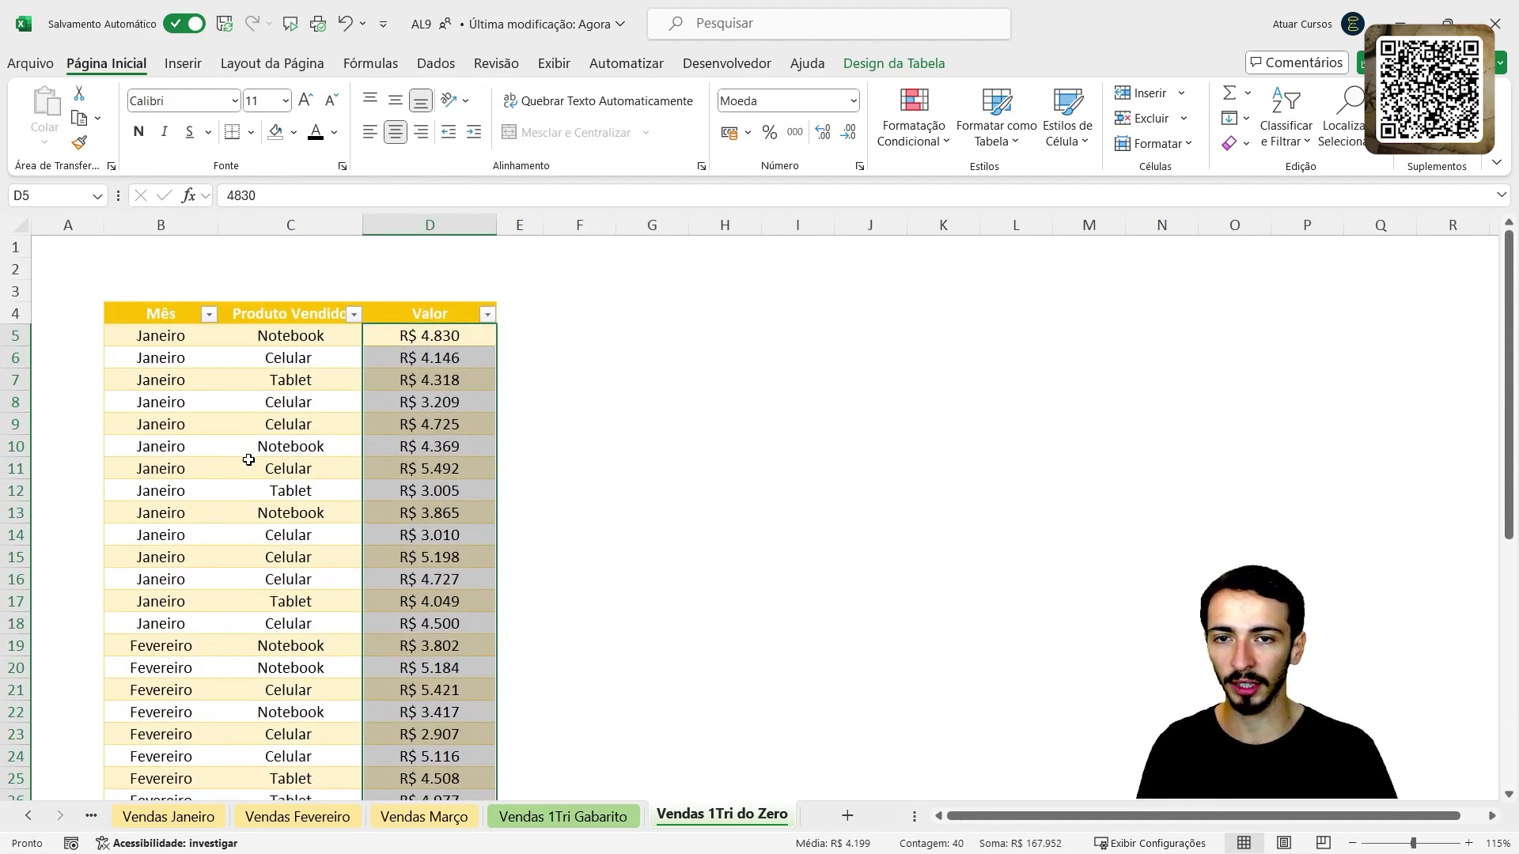
Step: Check when the table design options are available by selecting various cells inside the table and empty cells outside it
click(207, 579)
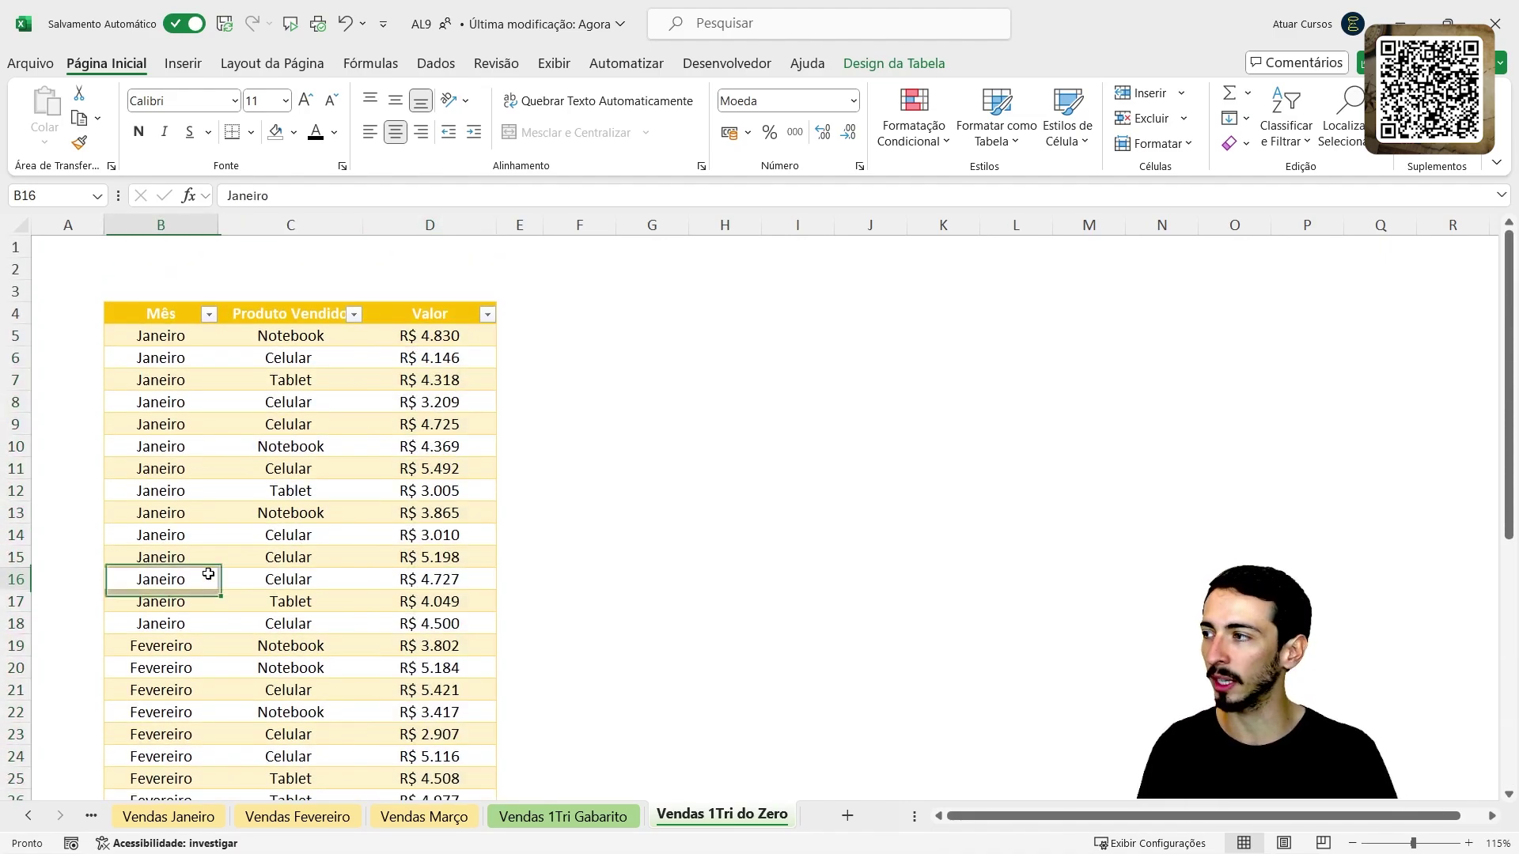
click(313, 528)
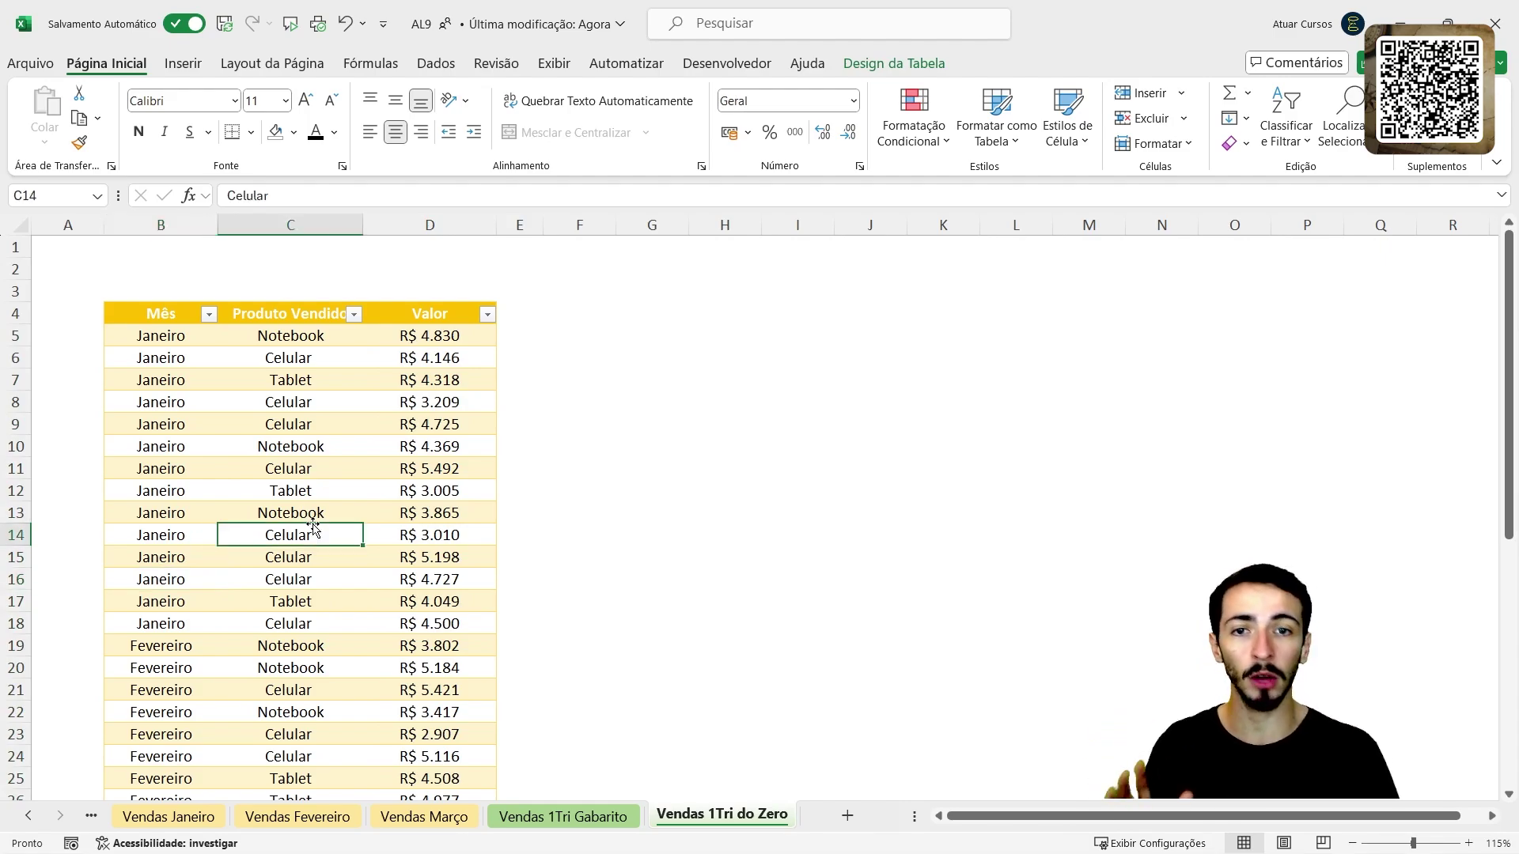
click(792, 492)
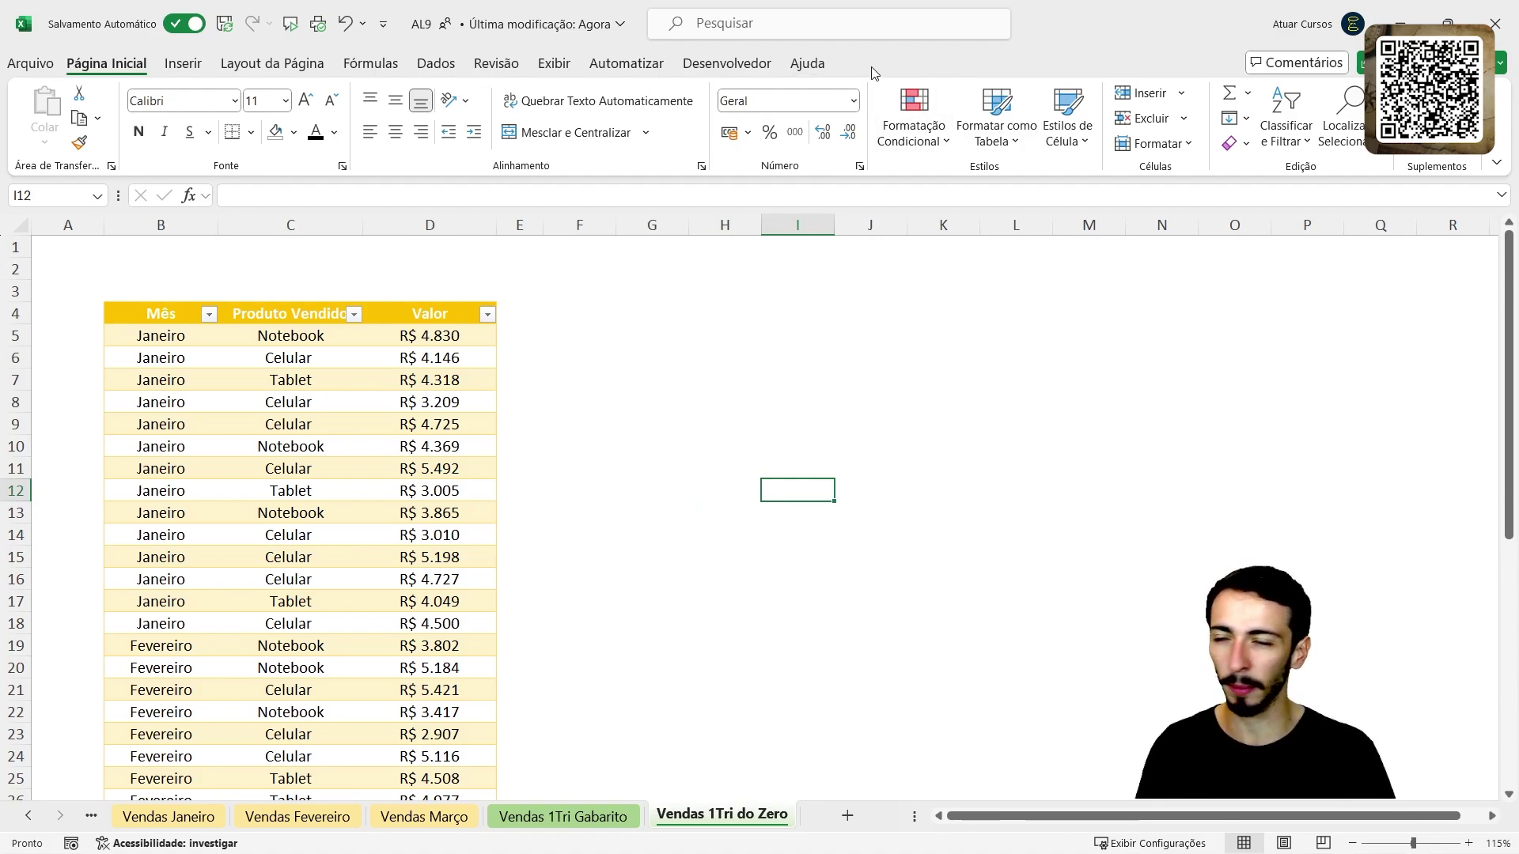
click(311, 541)
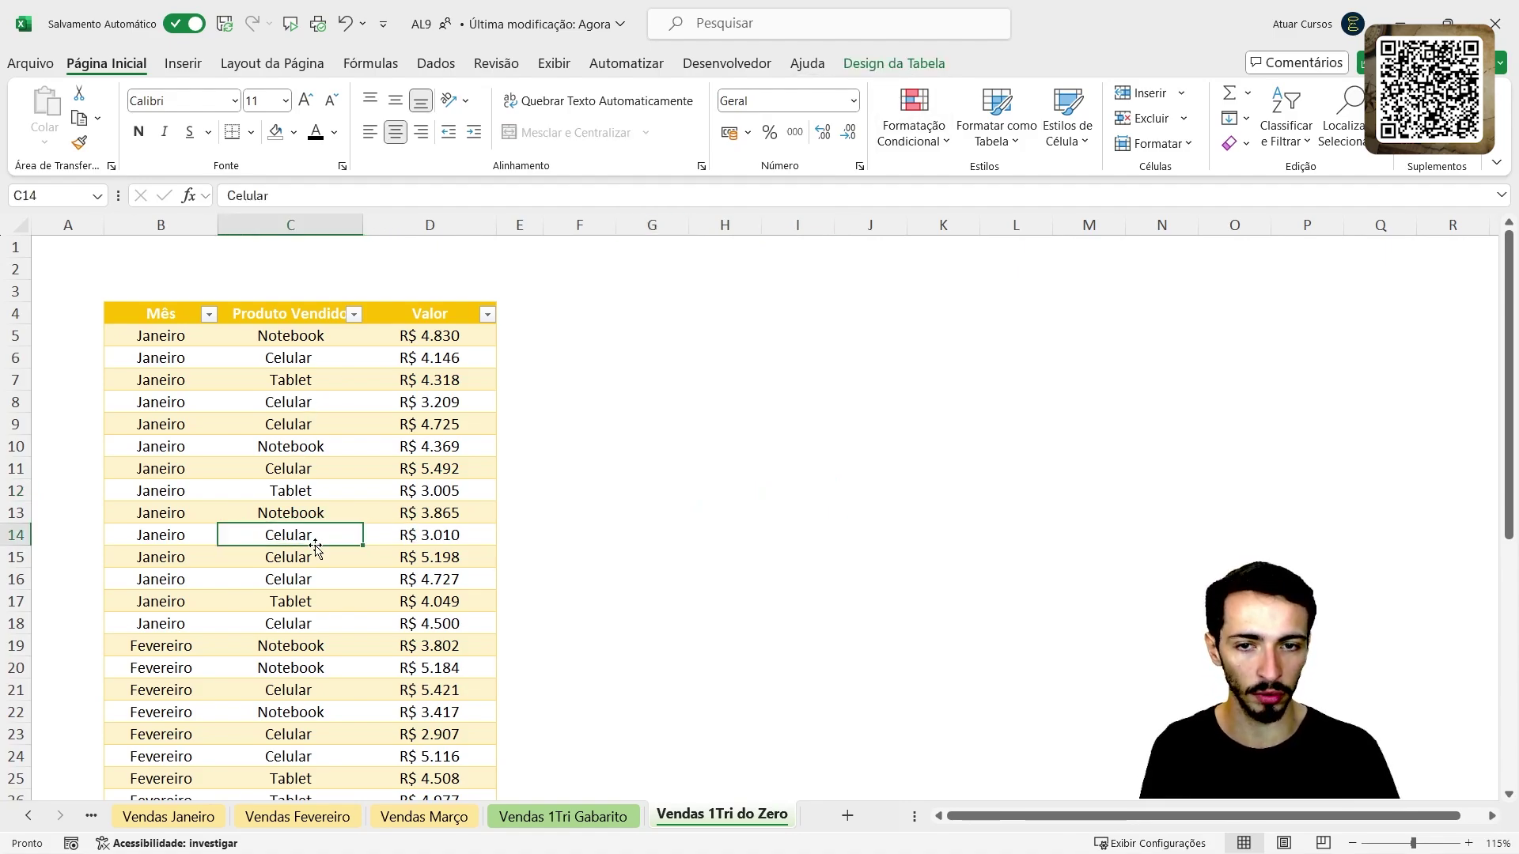
click(801, 419)
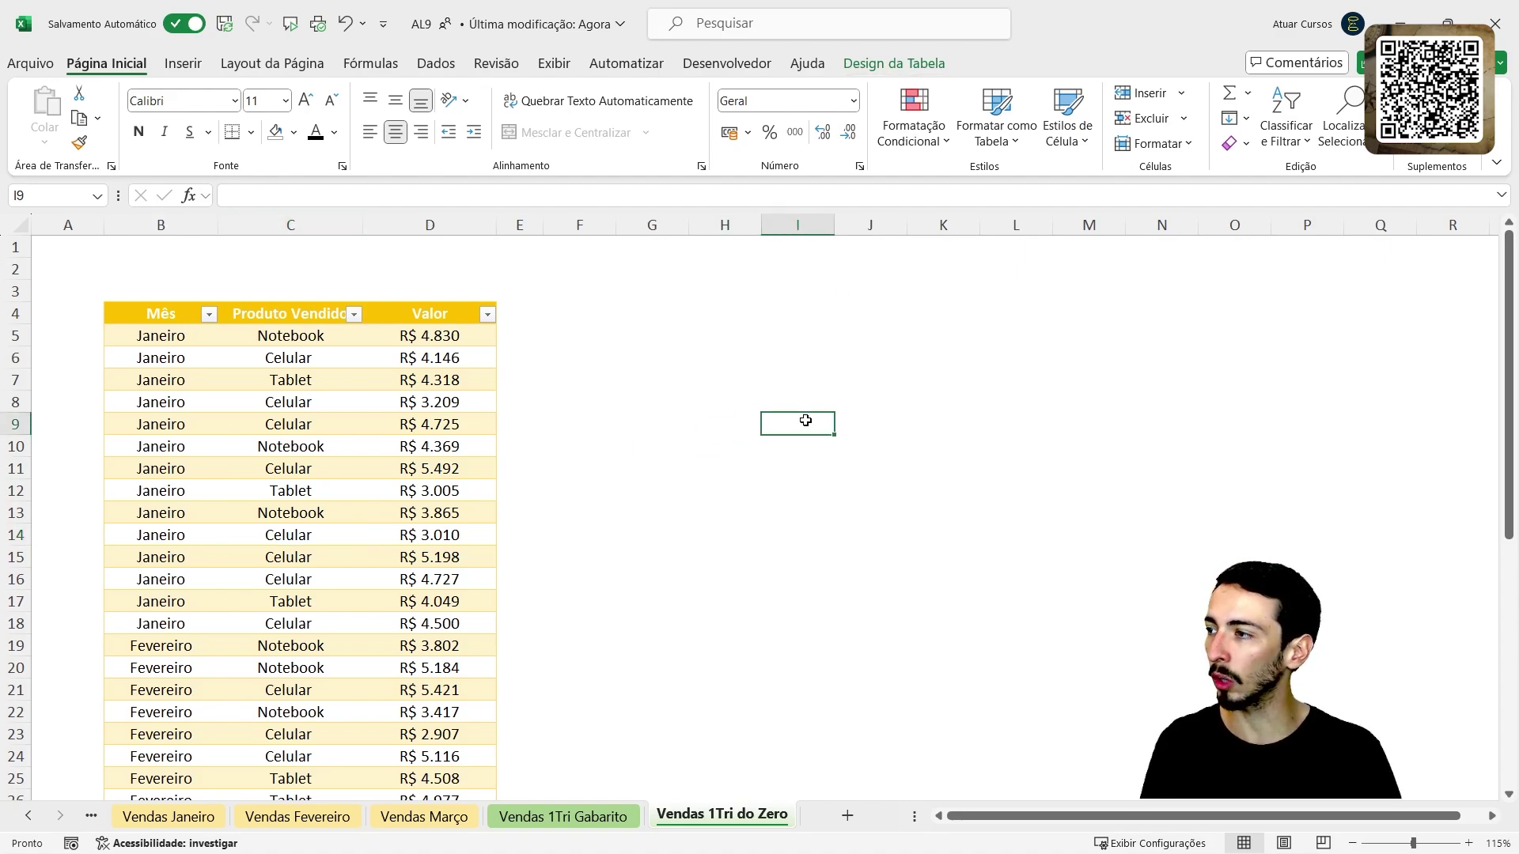
click(291, 491)
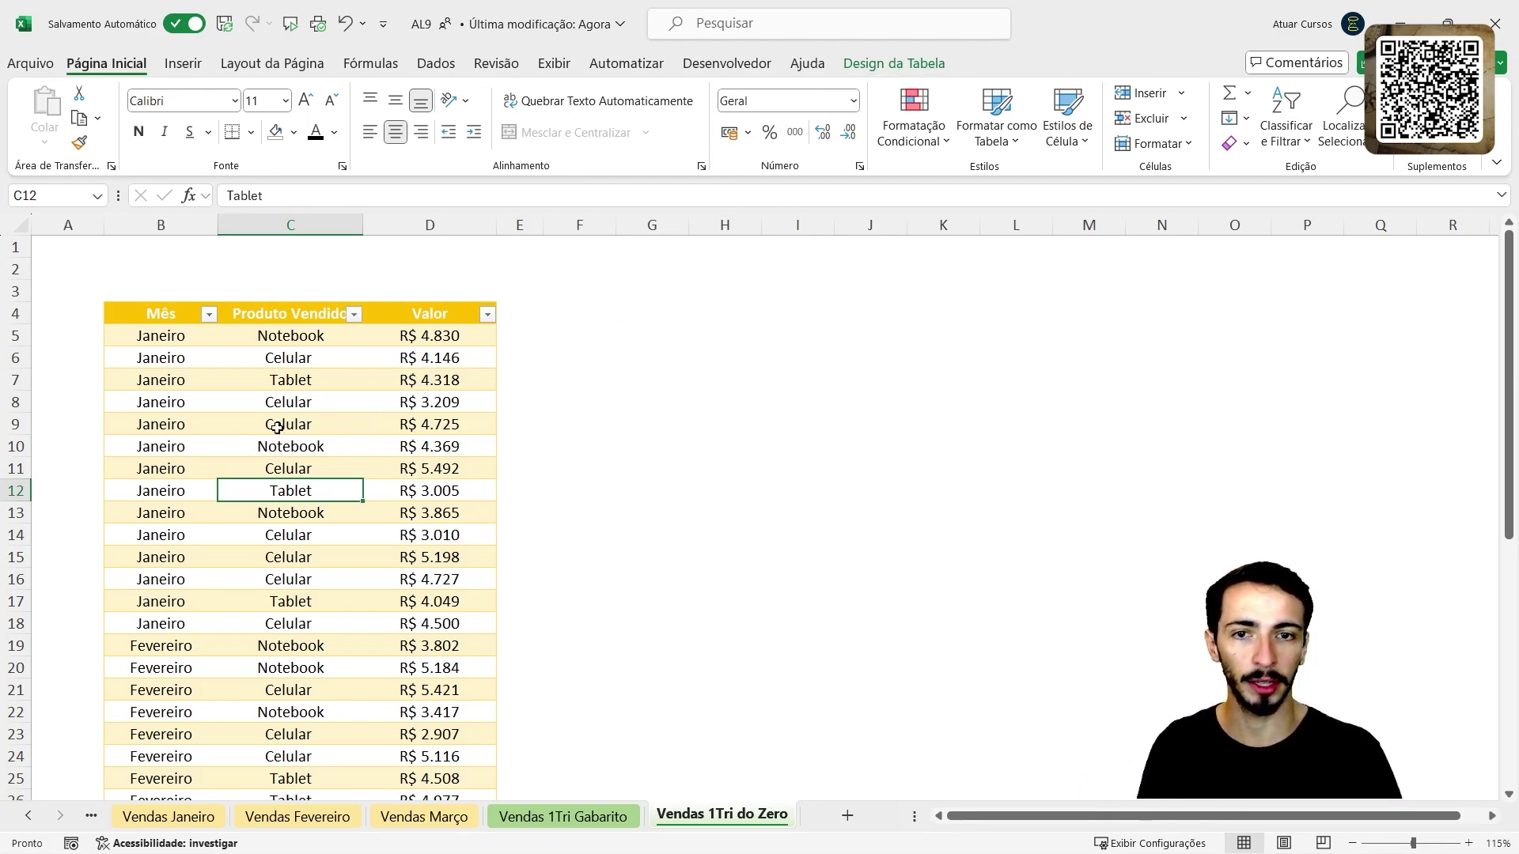
click(253, 625)
click(261, 668)
click(324, 534)
click(419, 492)
click(415, 600)
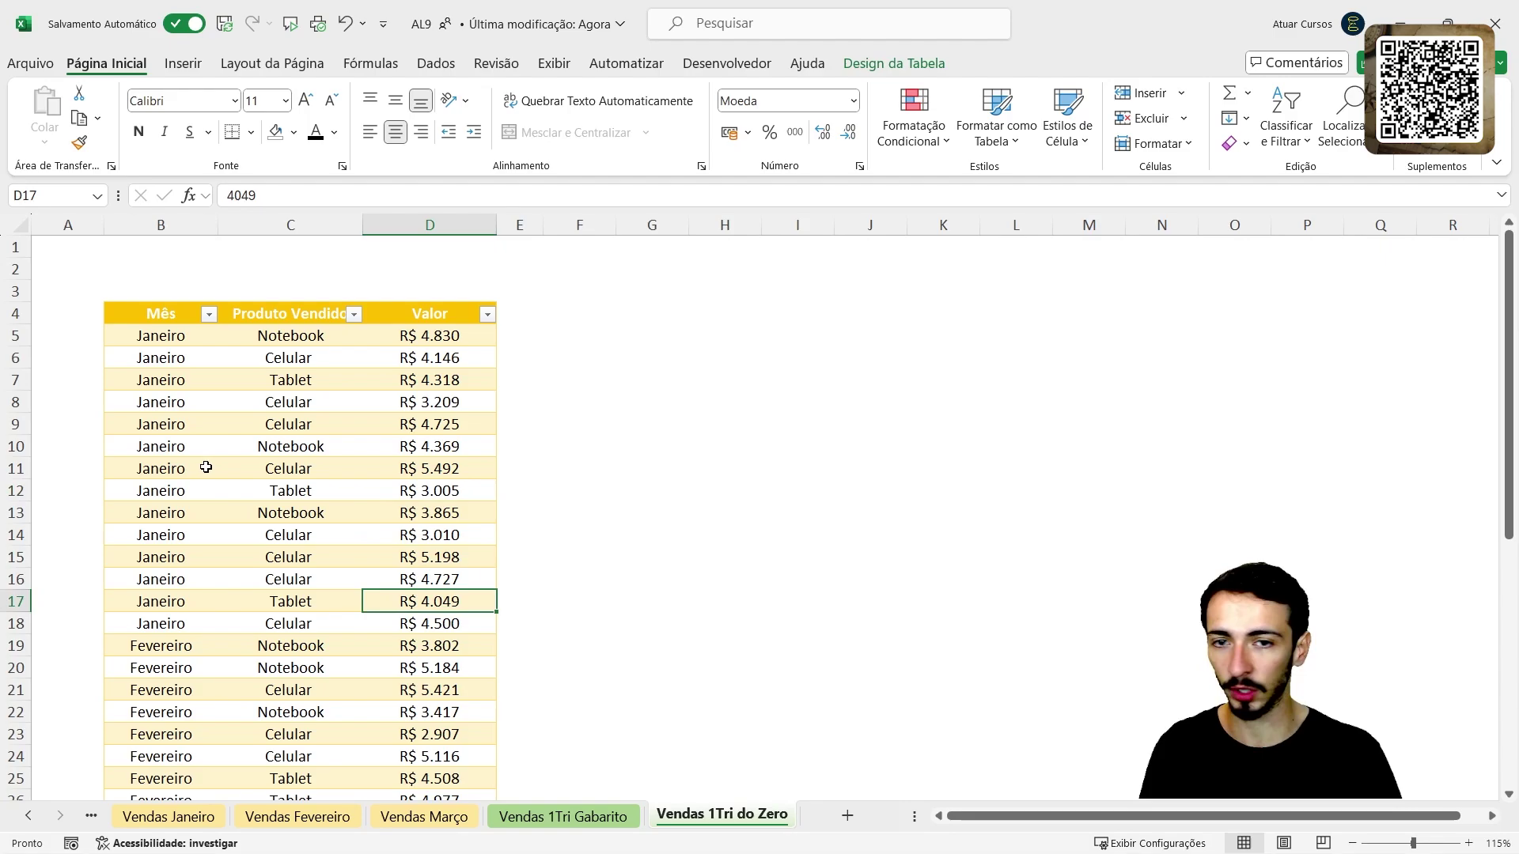
click(207, 471)
click(299, 510)
click(372, 554)
click(390, 422)
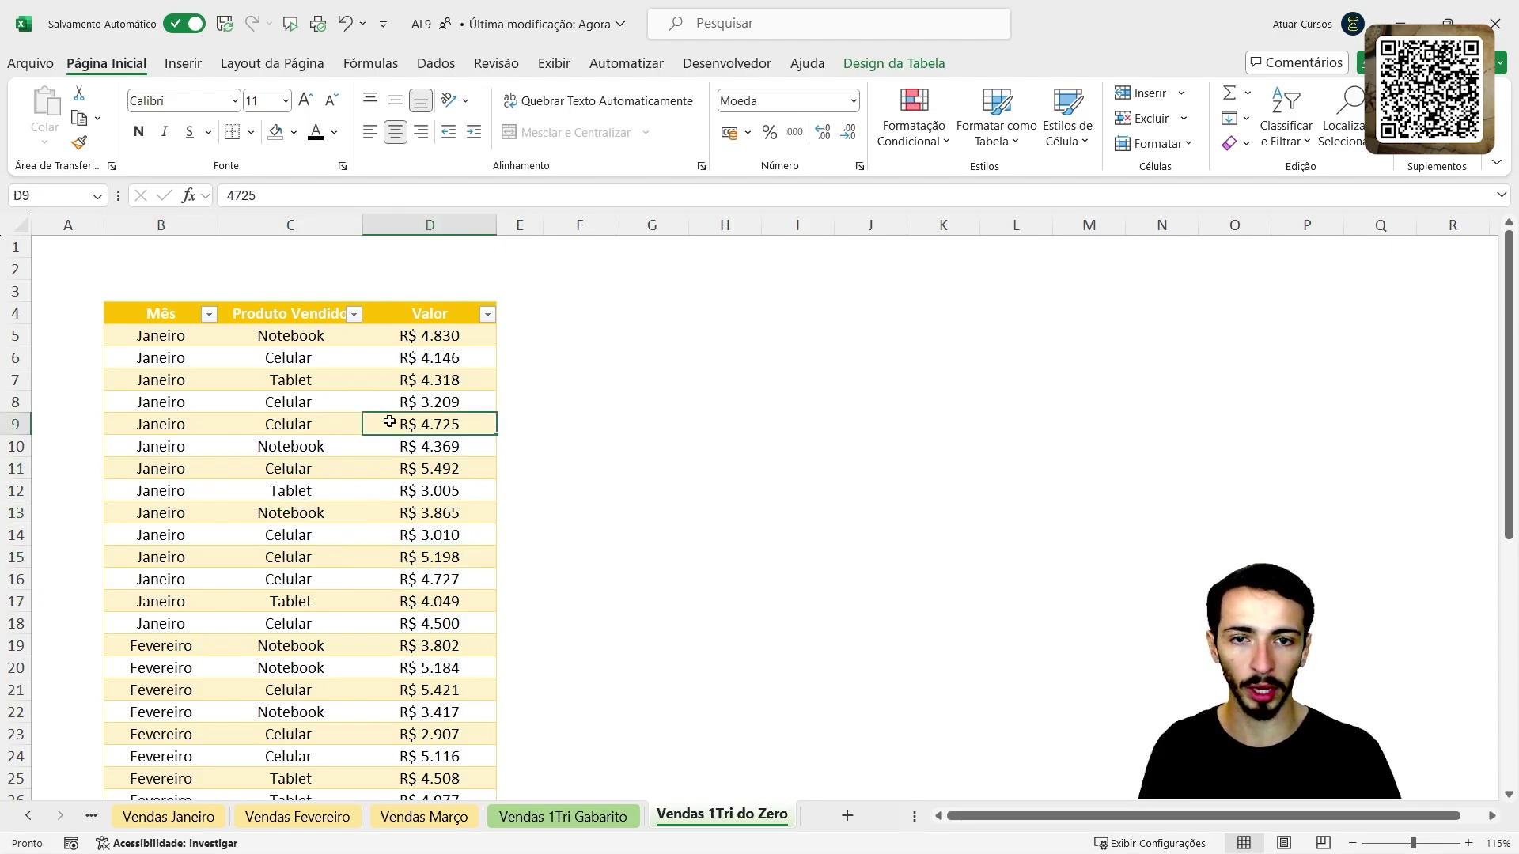
Step: Add a total row to the end of the sales table
click(906, 66)
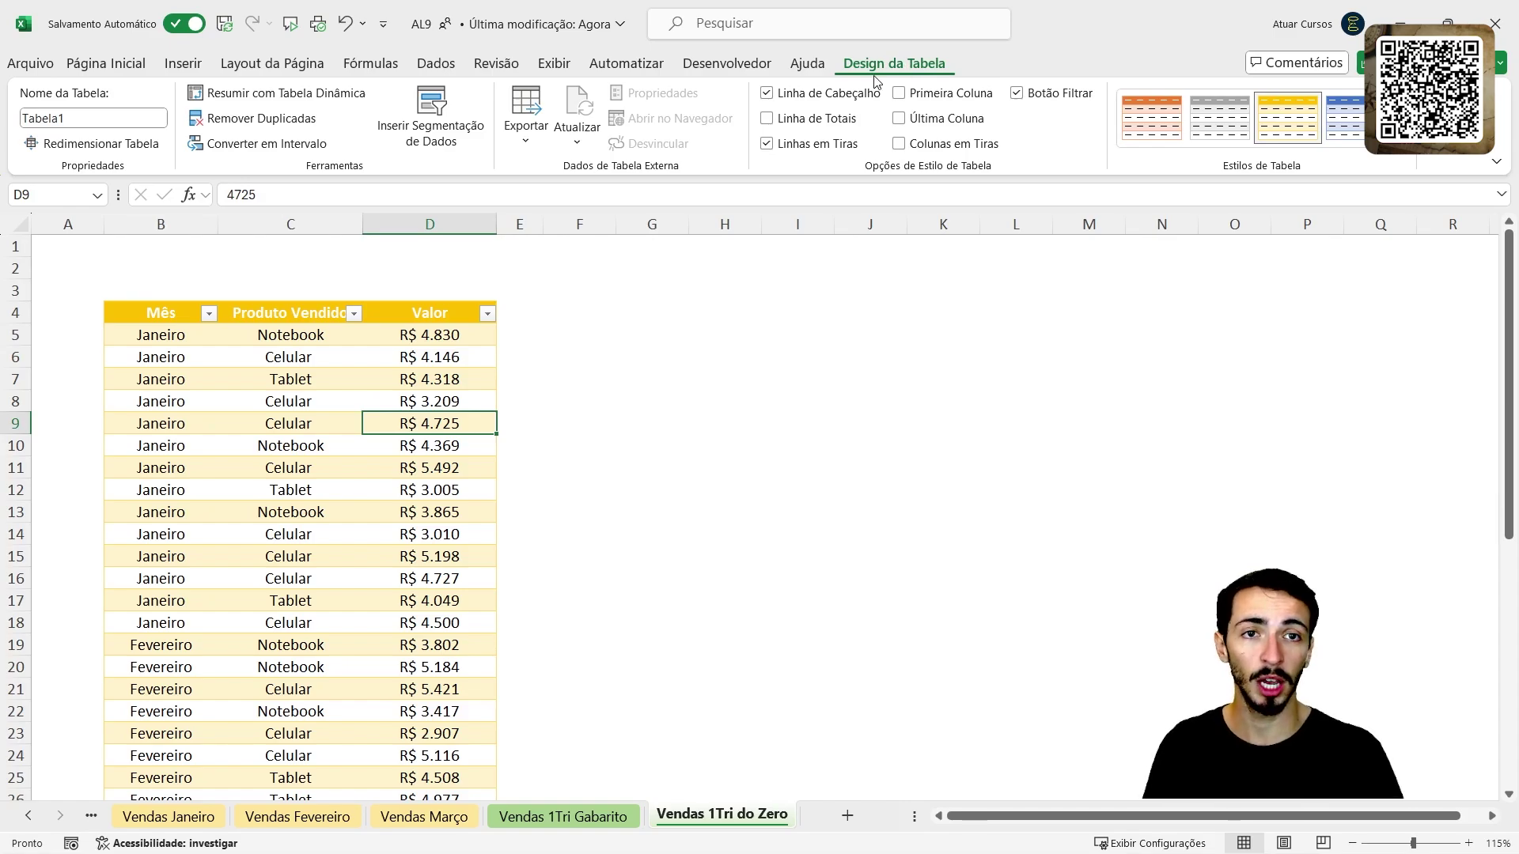
click(766, 118)
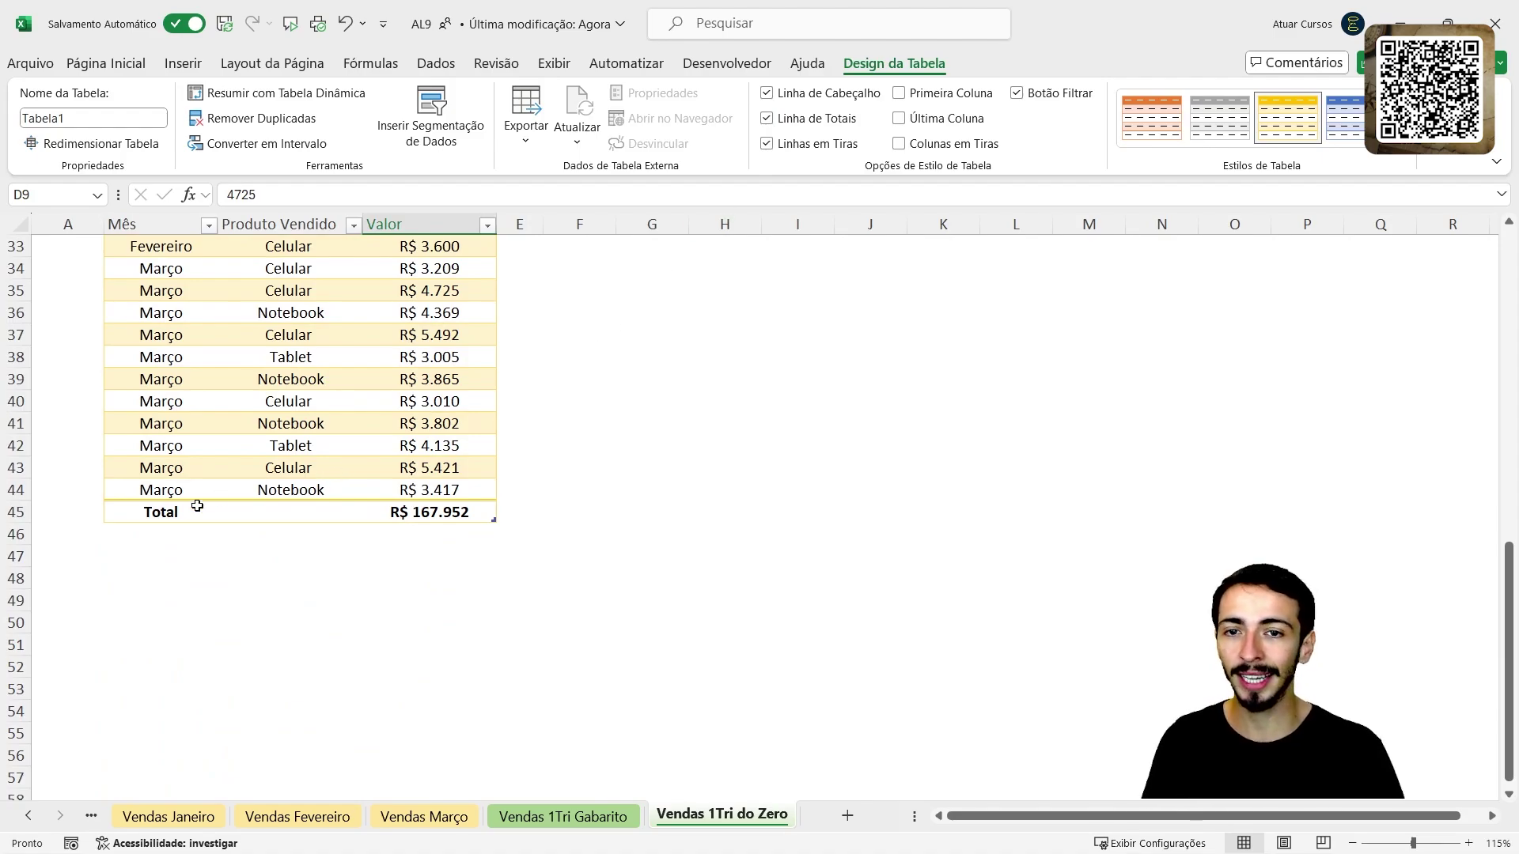
Step: Try Máx. and Média as the Valor calculation in the total row and restore it to Soma
click(162, 513)
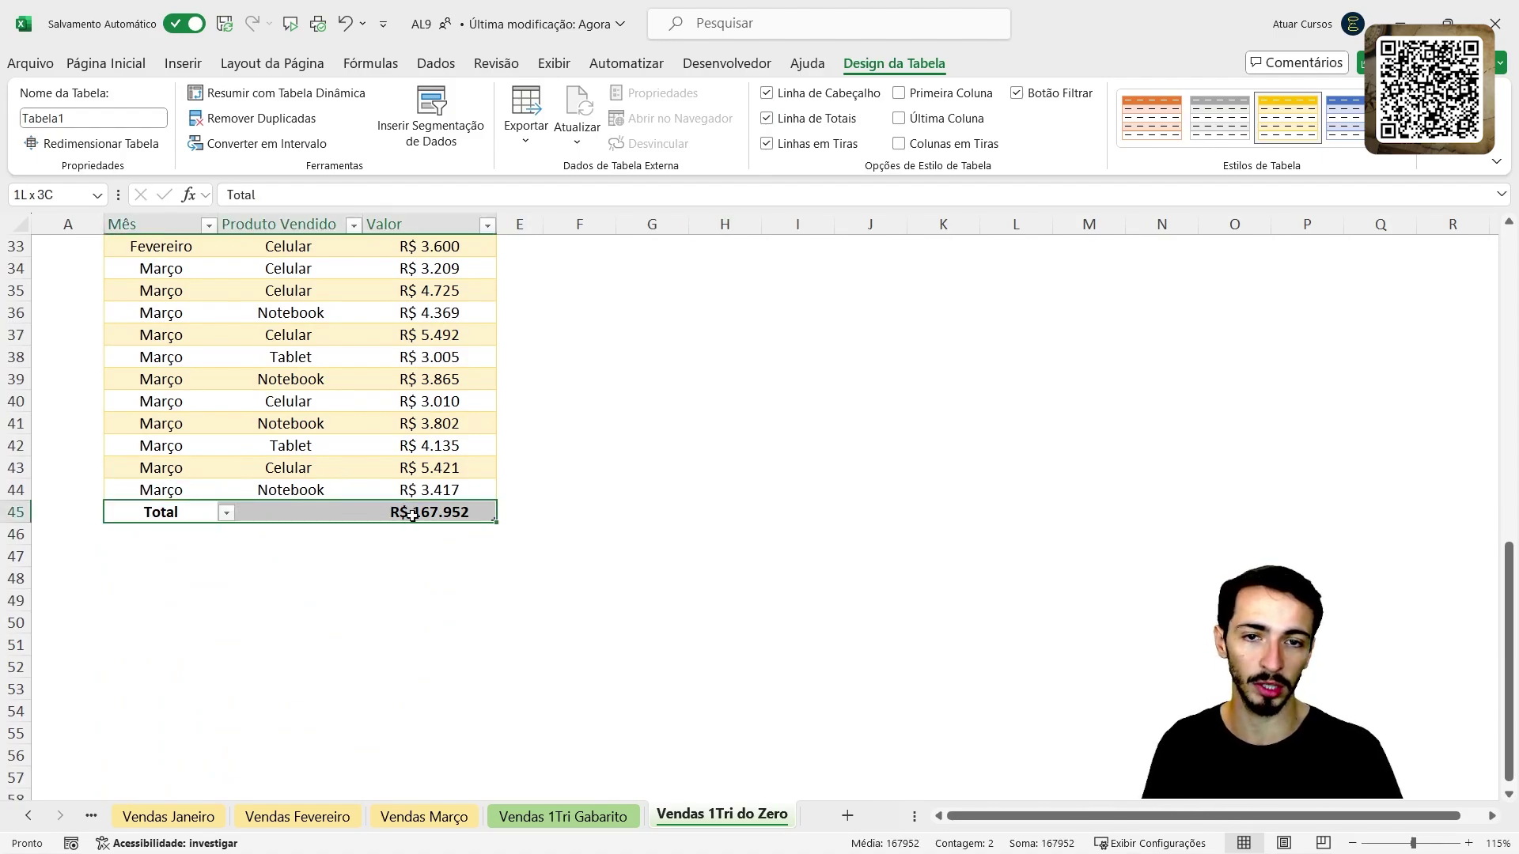
click(257, 546)
click(360, 512)
click(444, 518)
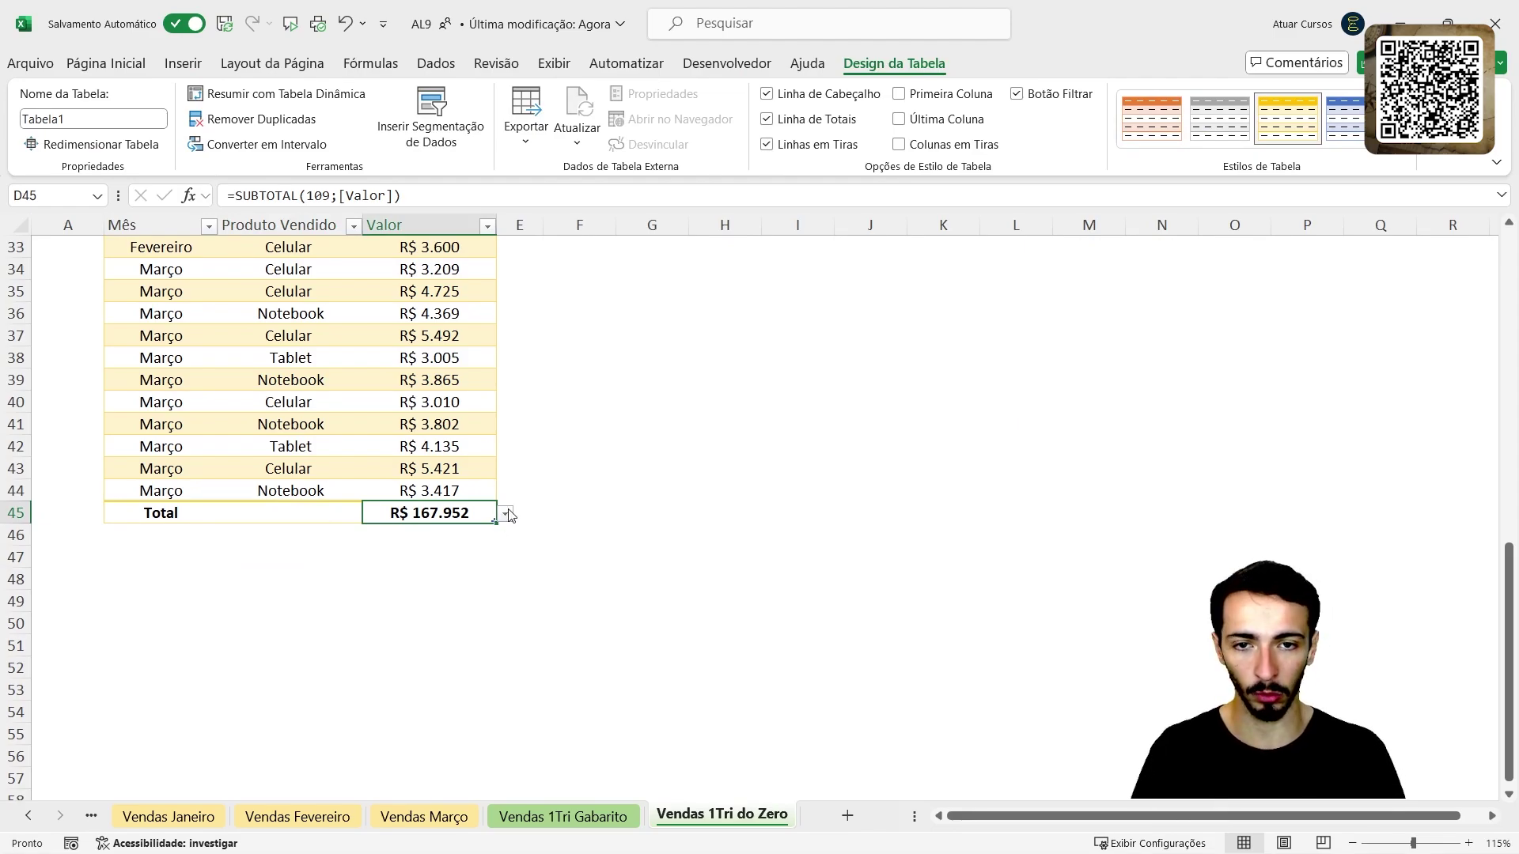
click(504, 514)
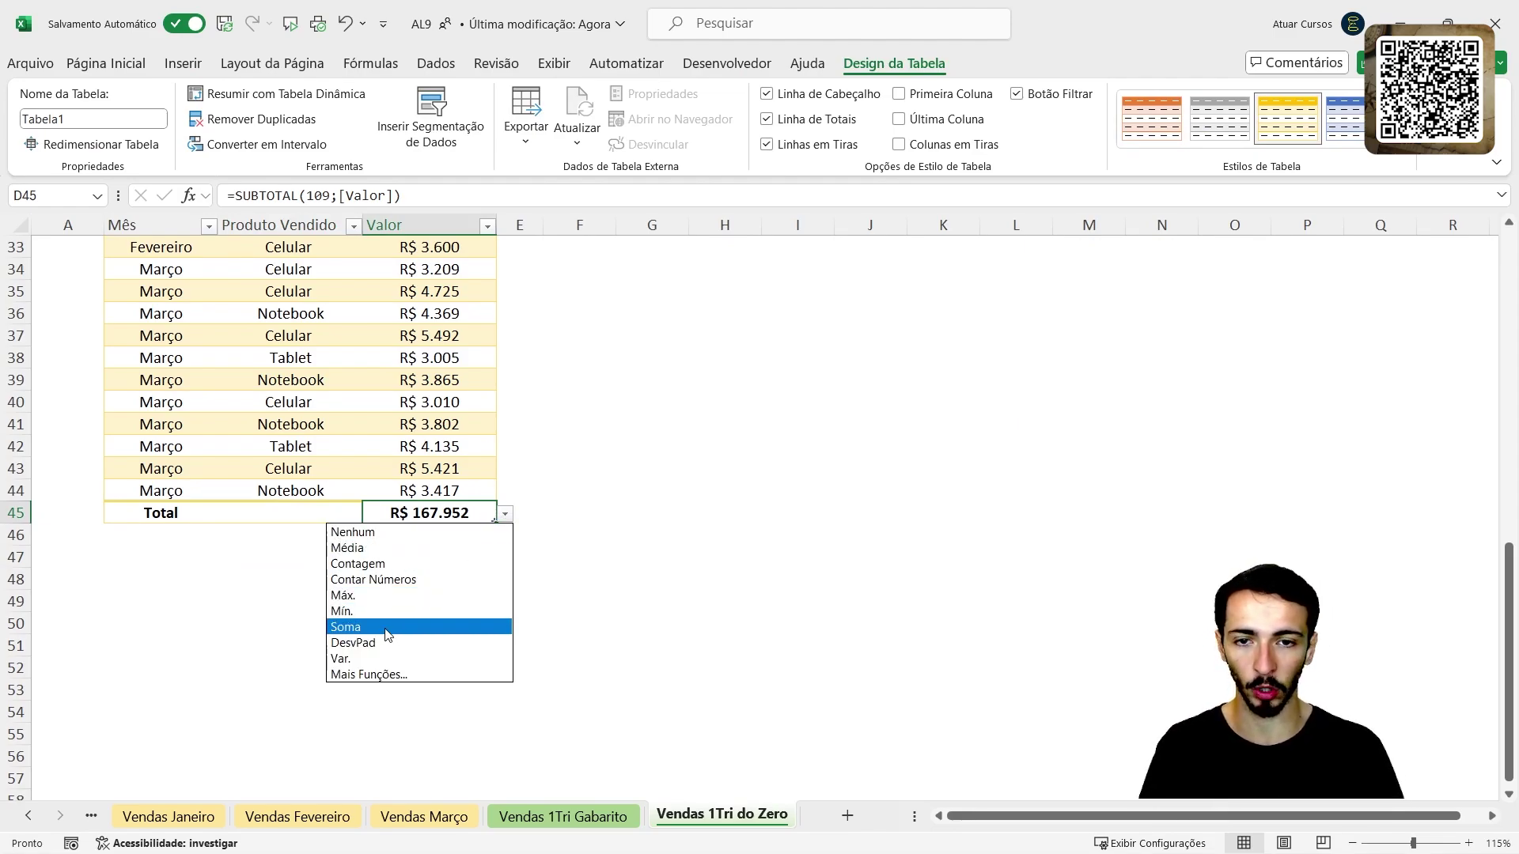
click(388, 596)
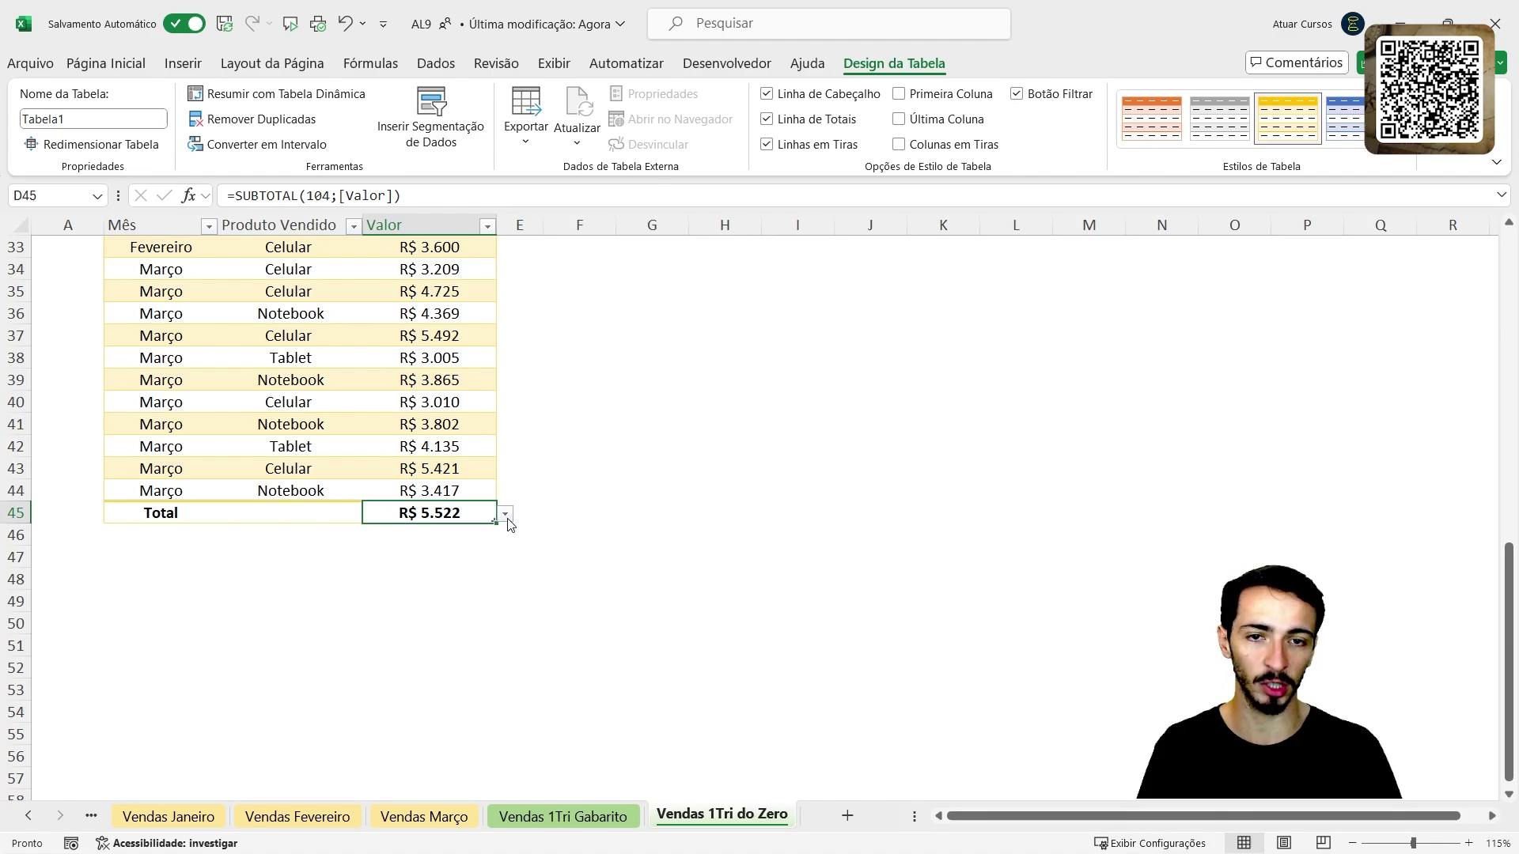
click(504, 514)
click(455, 549)
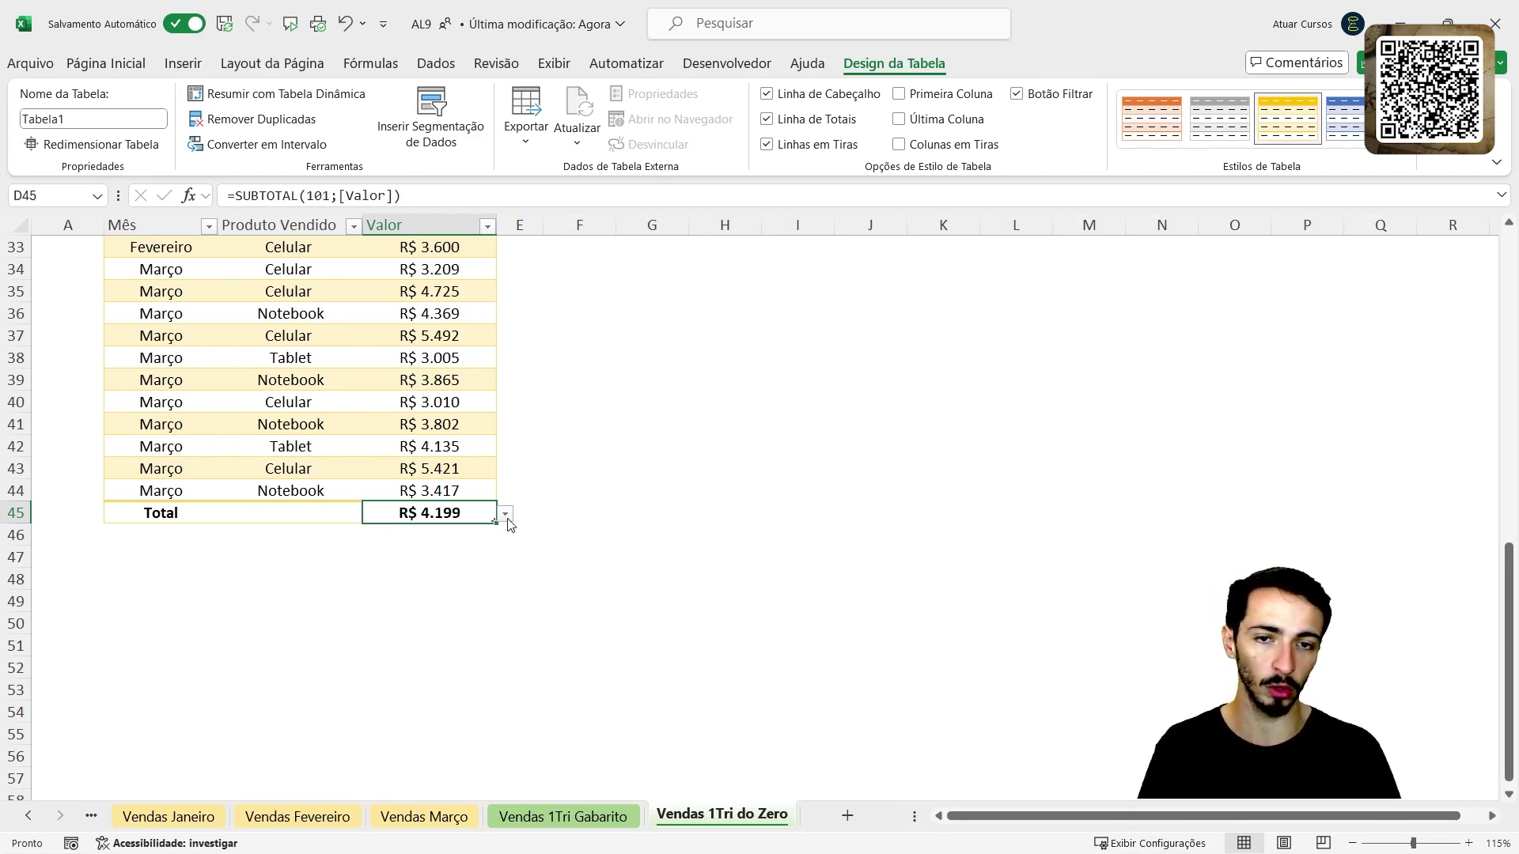
click(505, 514)
click(411, 635)
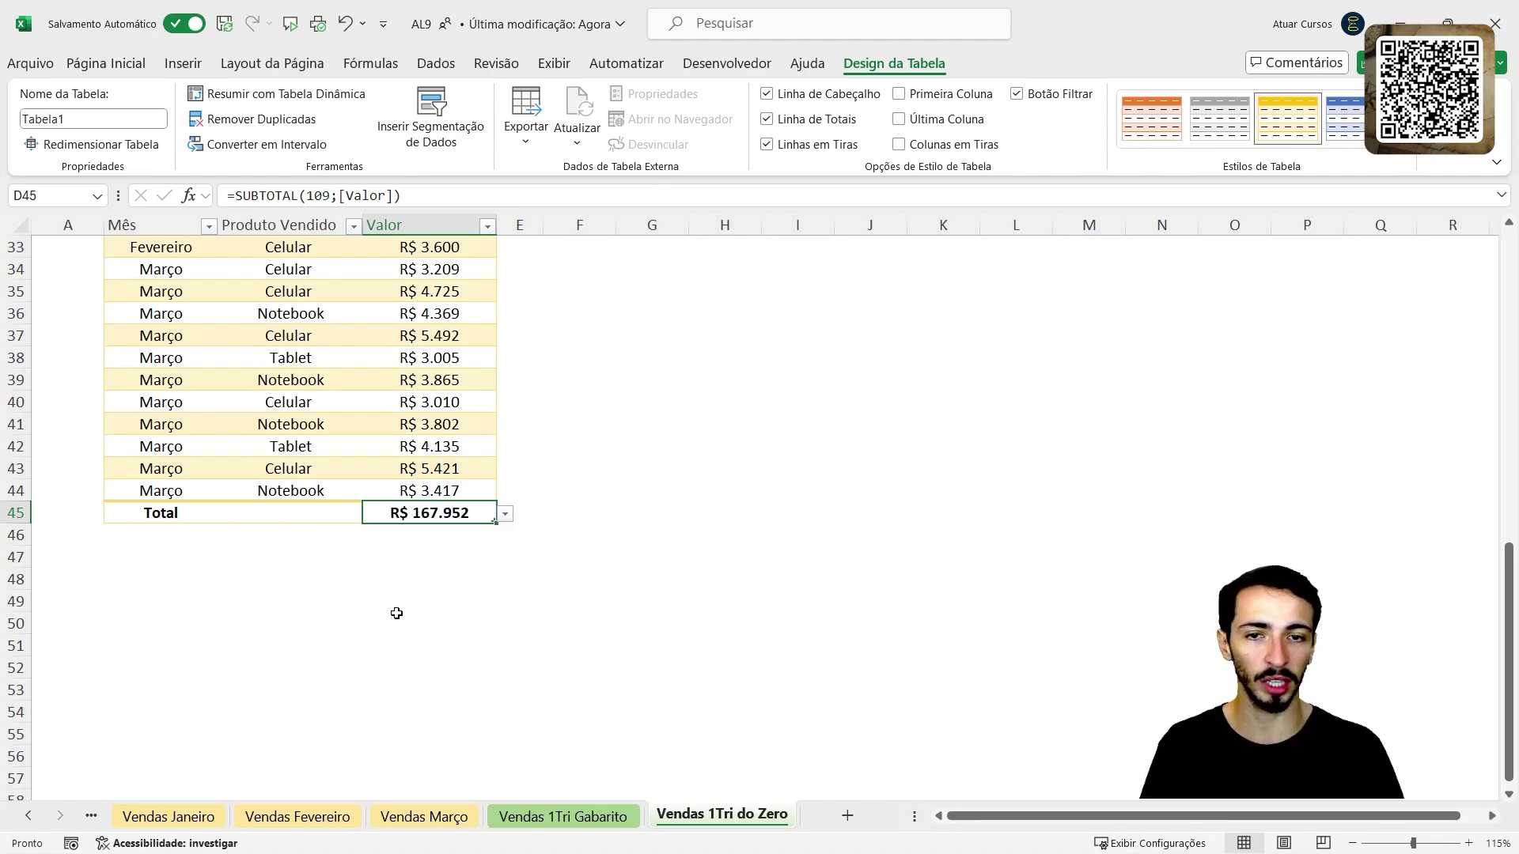
Step: Set the total row's Produto Vendido cell to calculate Contagem
click(313, 515)
click(371, 514)
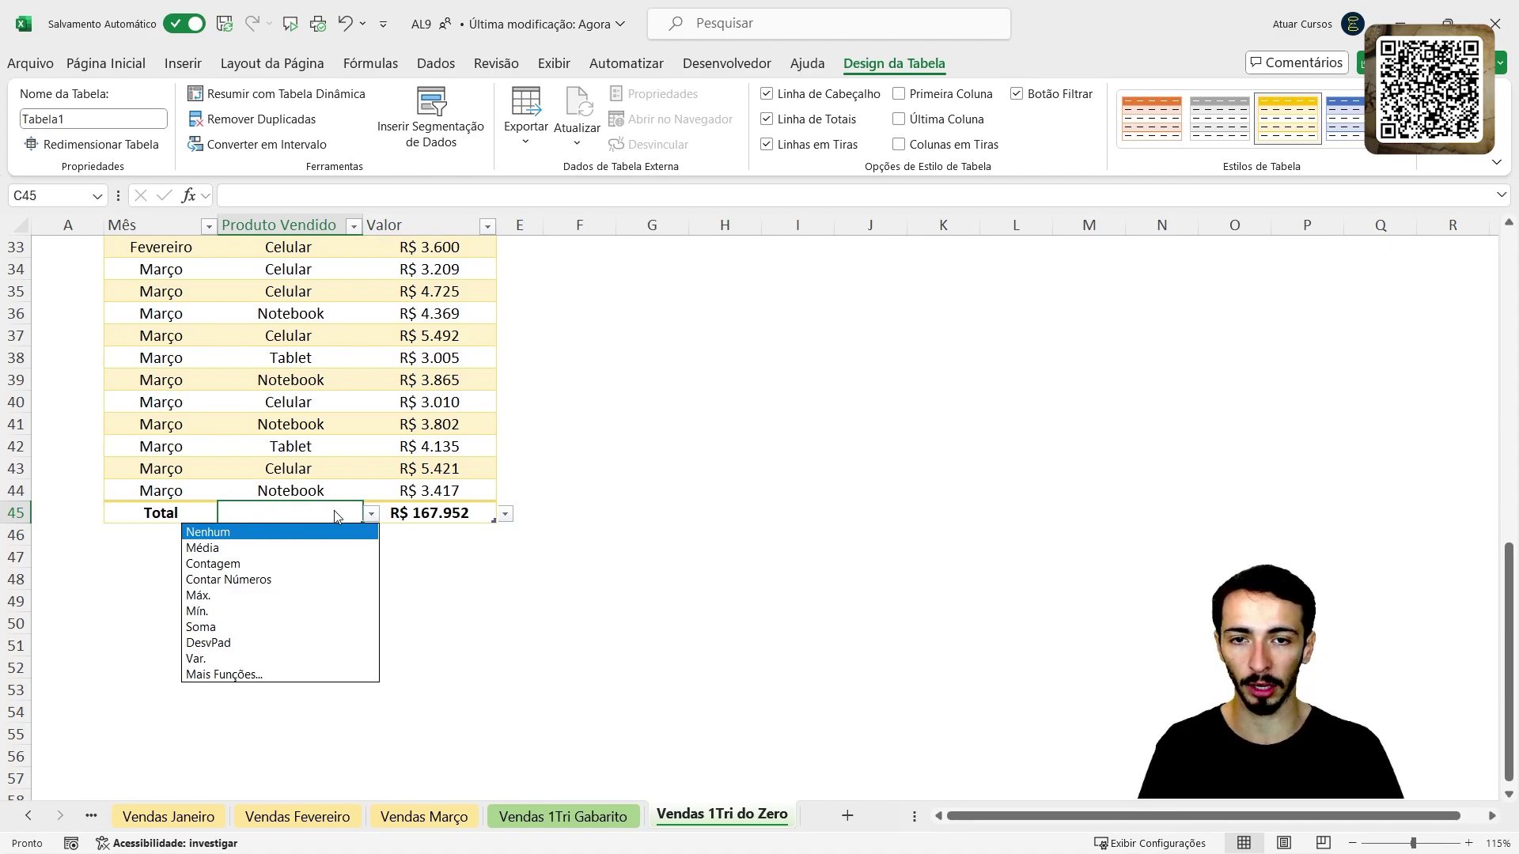
click(337, 514)
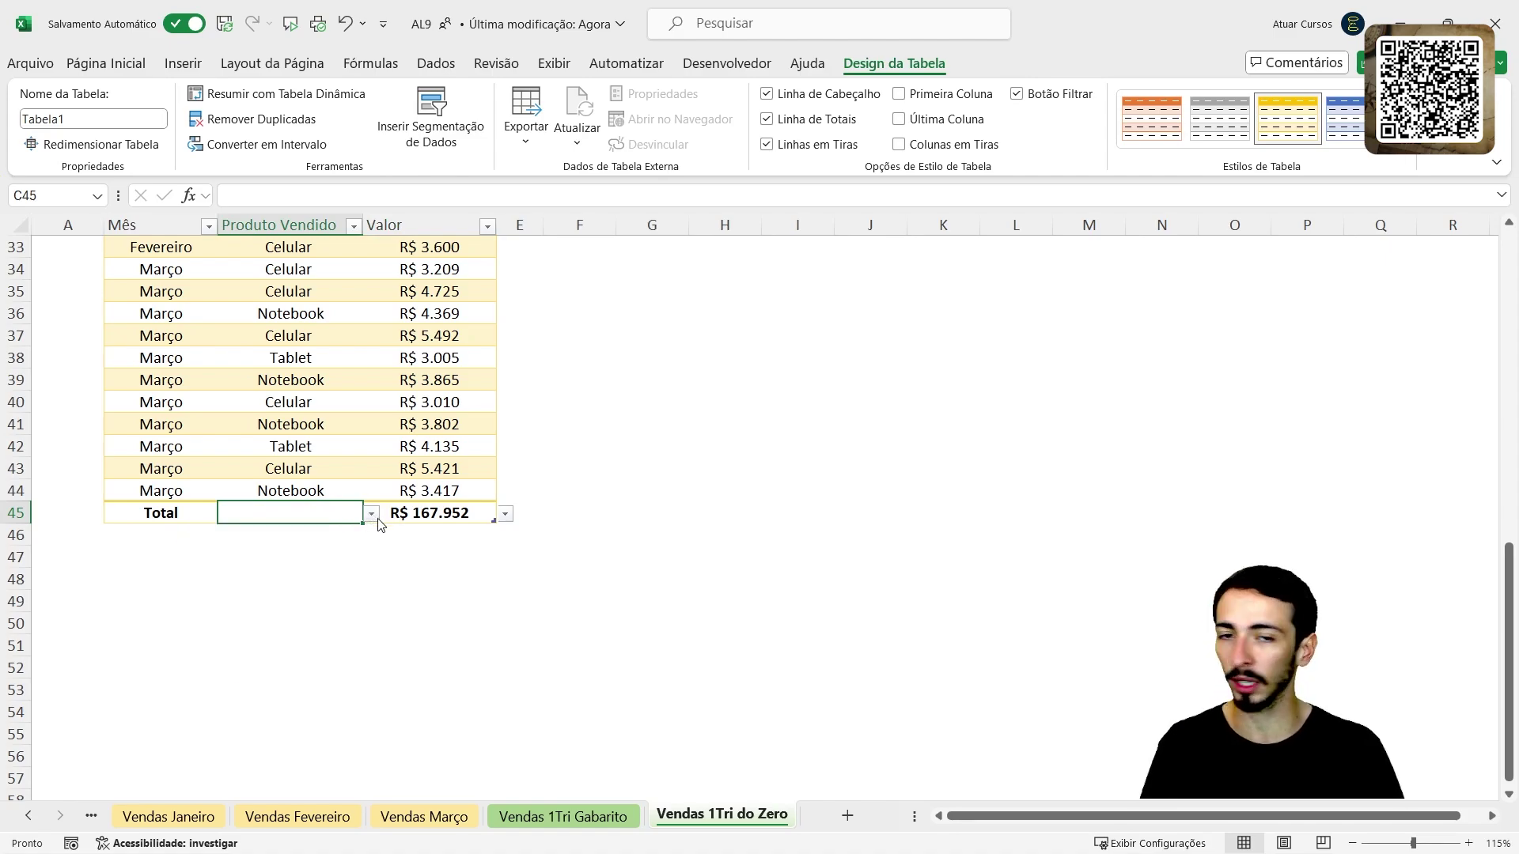
click(371, 515)
click(327, 564)
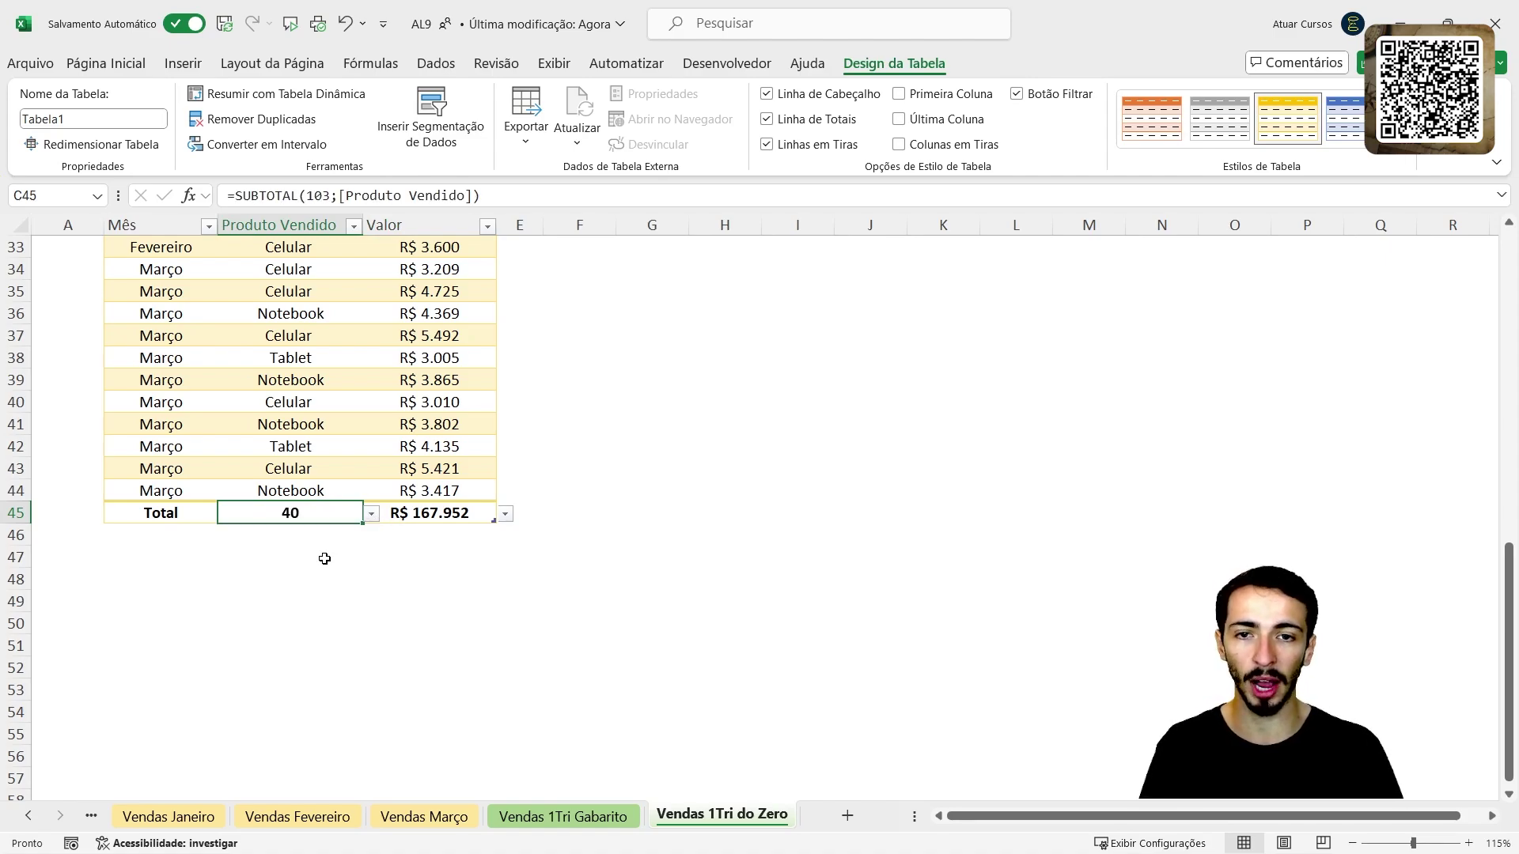
Step: Compare the new table with the finished version on Vendas 1Tri Gabarito, examining its Mês slicer, and return to Vendas 1Tri do Zero
scroll(309, 546, up, 10)
scroll(293, 391, up, 1)
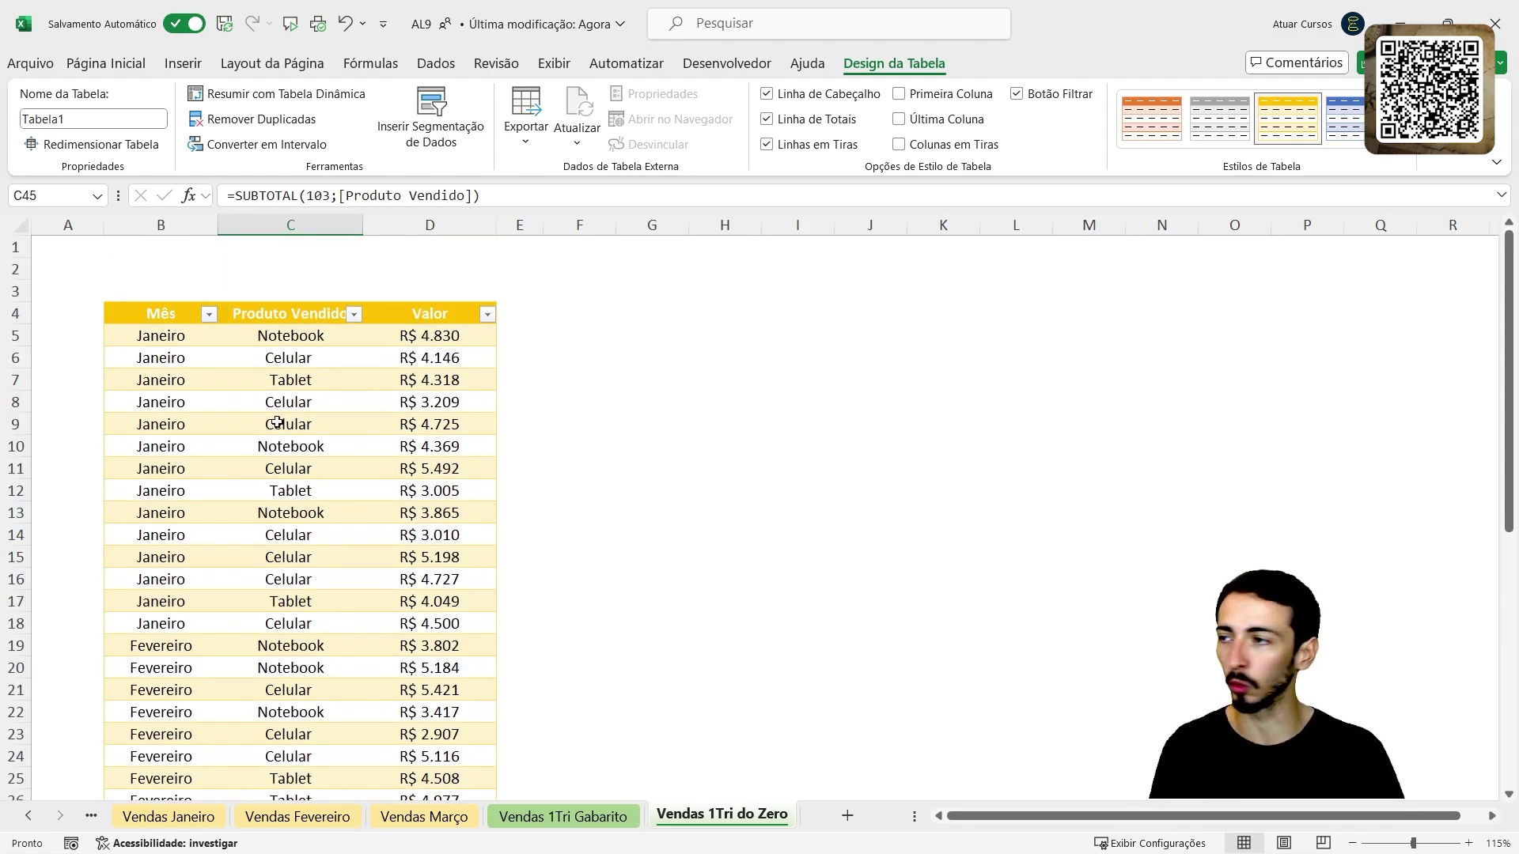
scroll(289, 419, down, 2)
scroll(277, 475, up, 2)
click(272, 486)
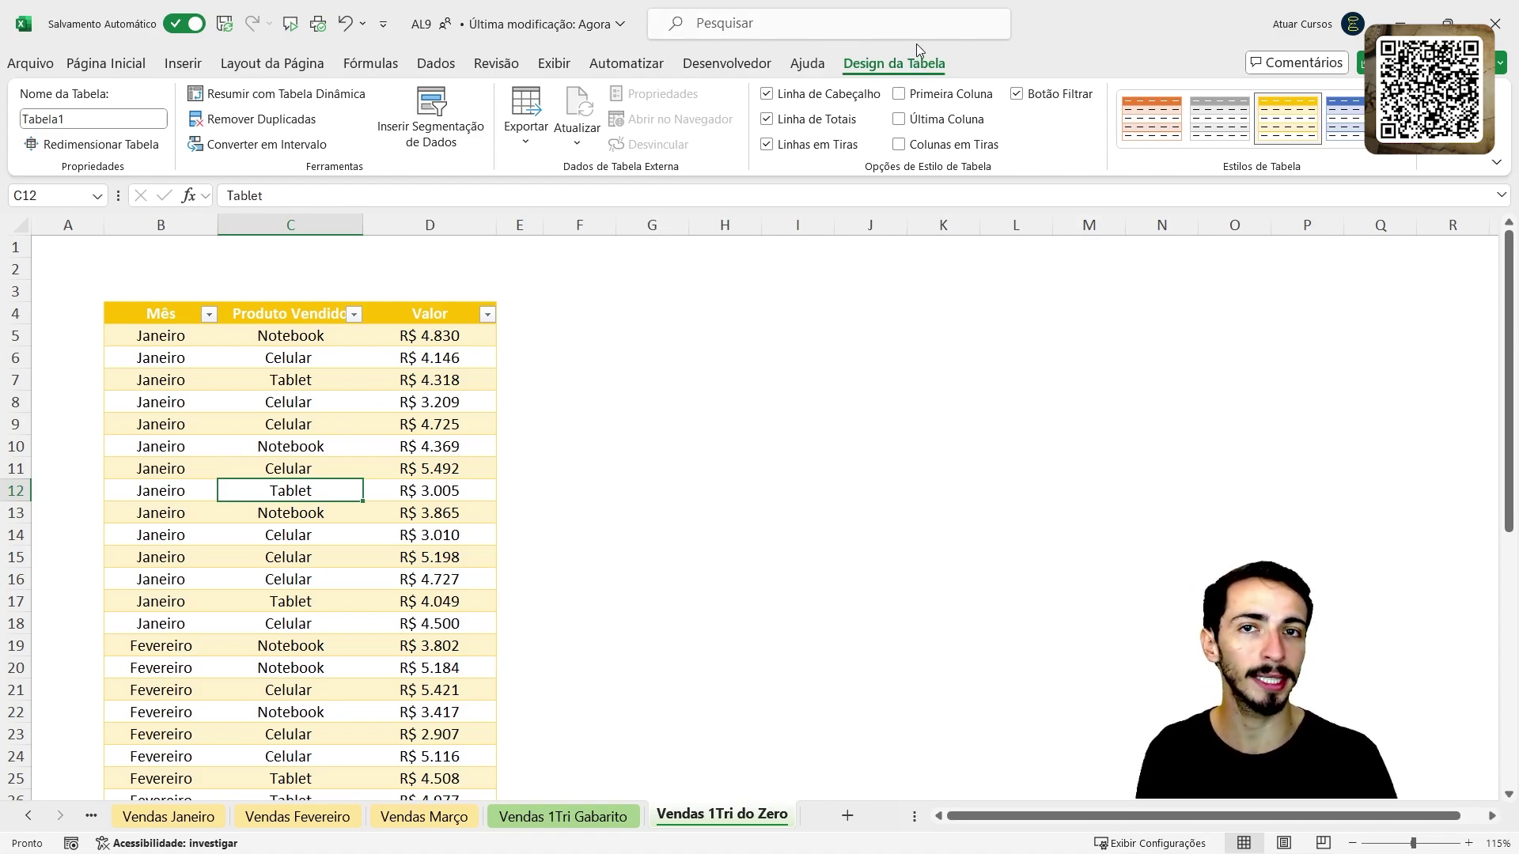
click(208, 537)
click(319, 405)
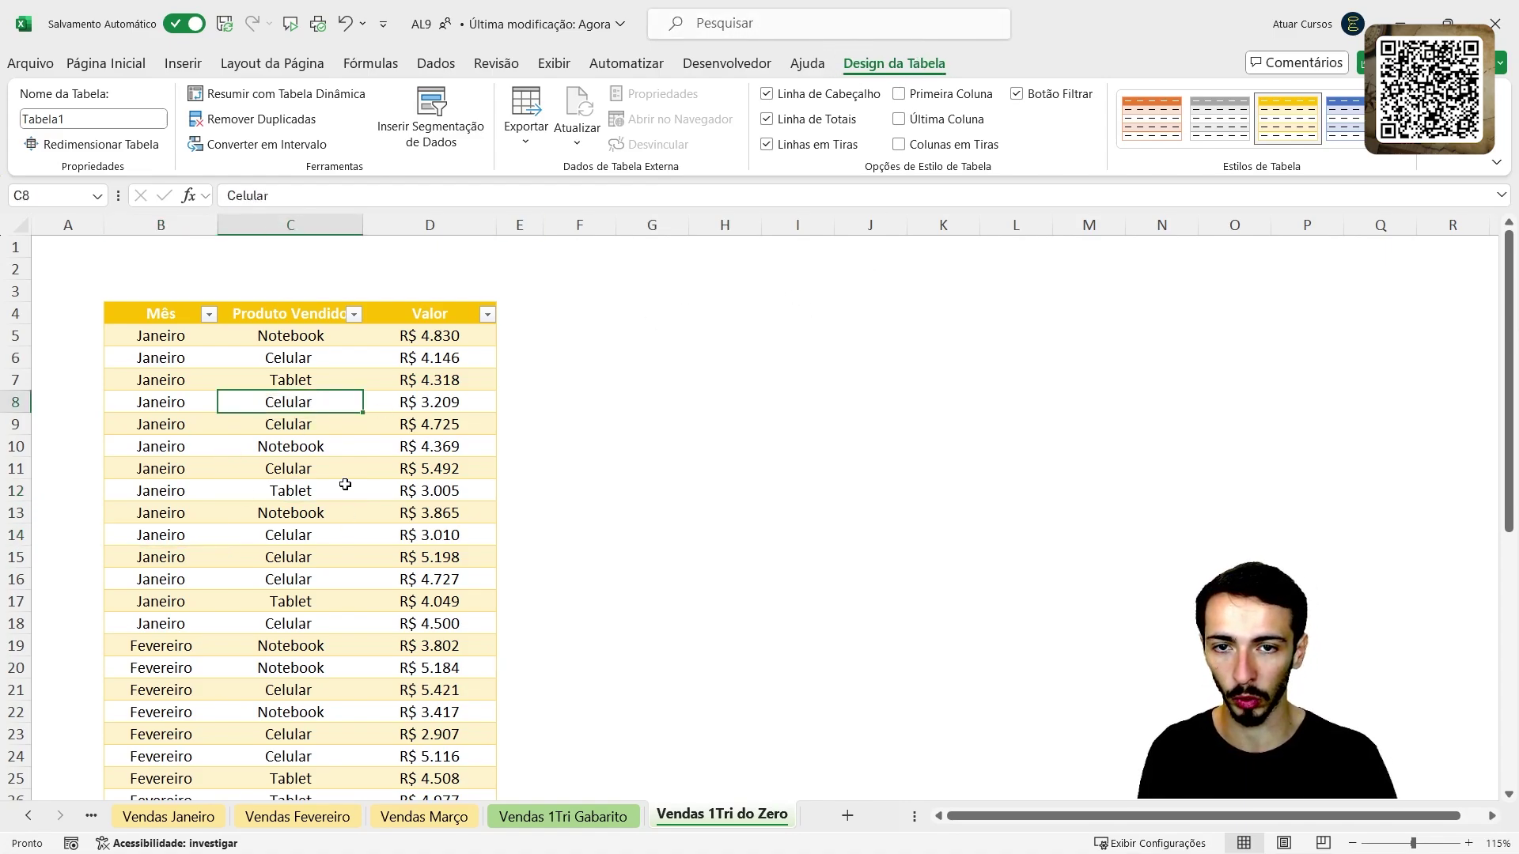
click(385, 580)
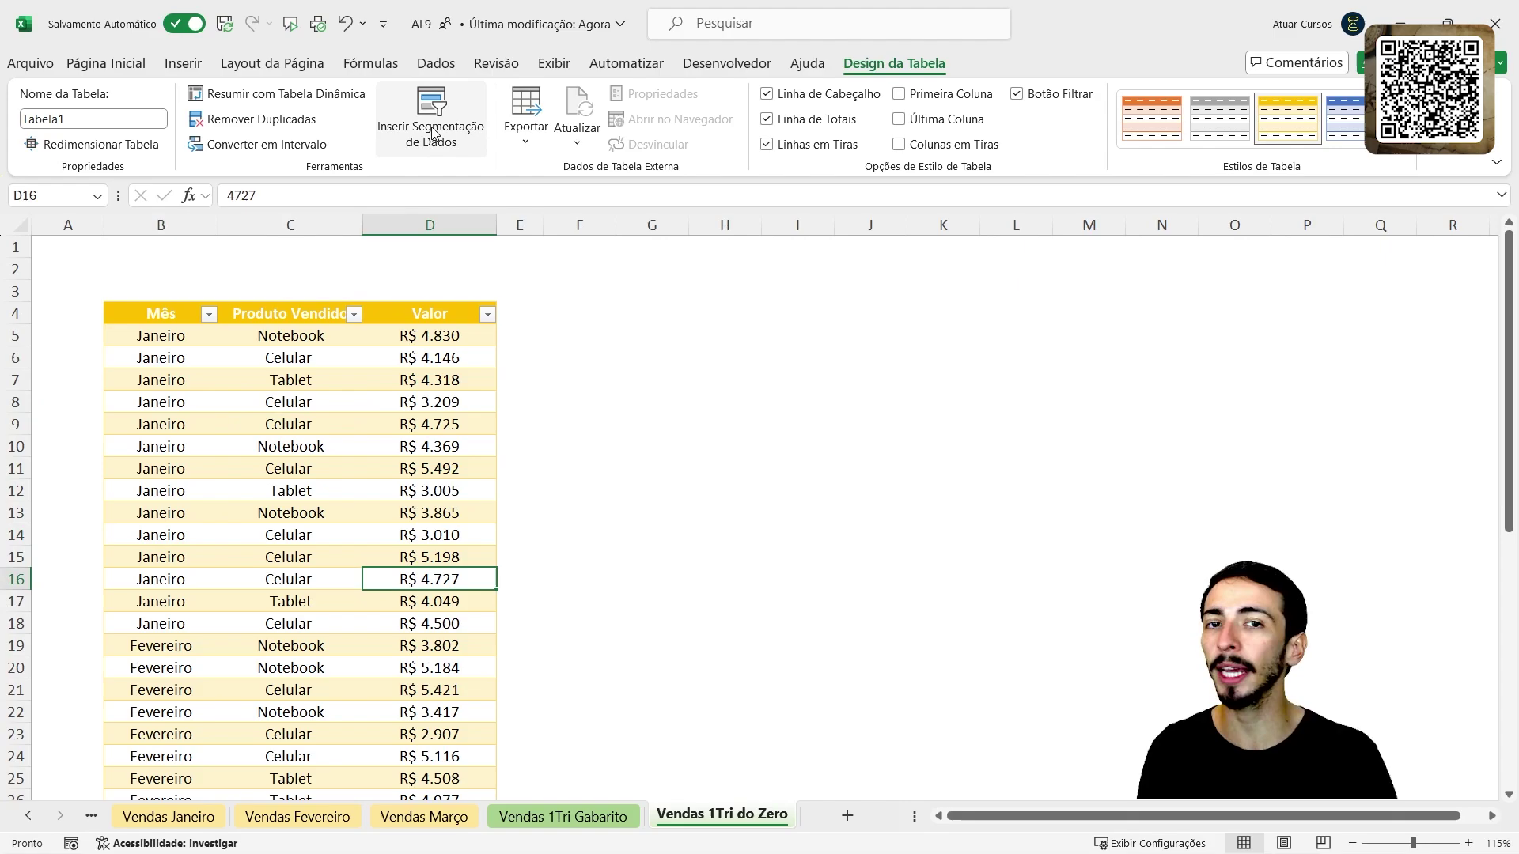
click(573, 816)
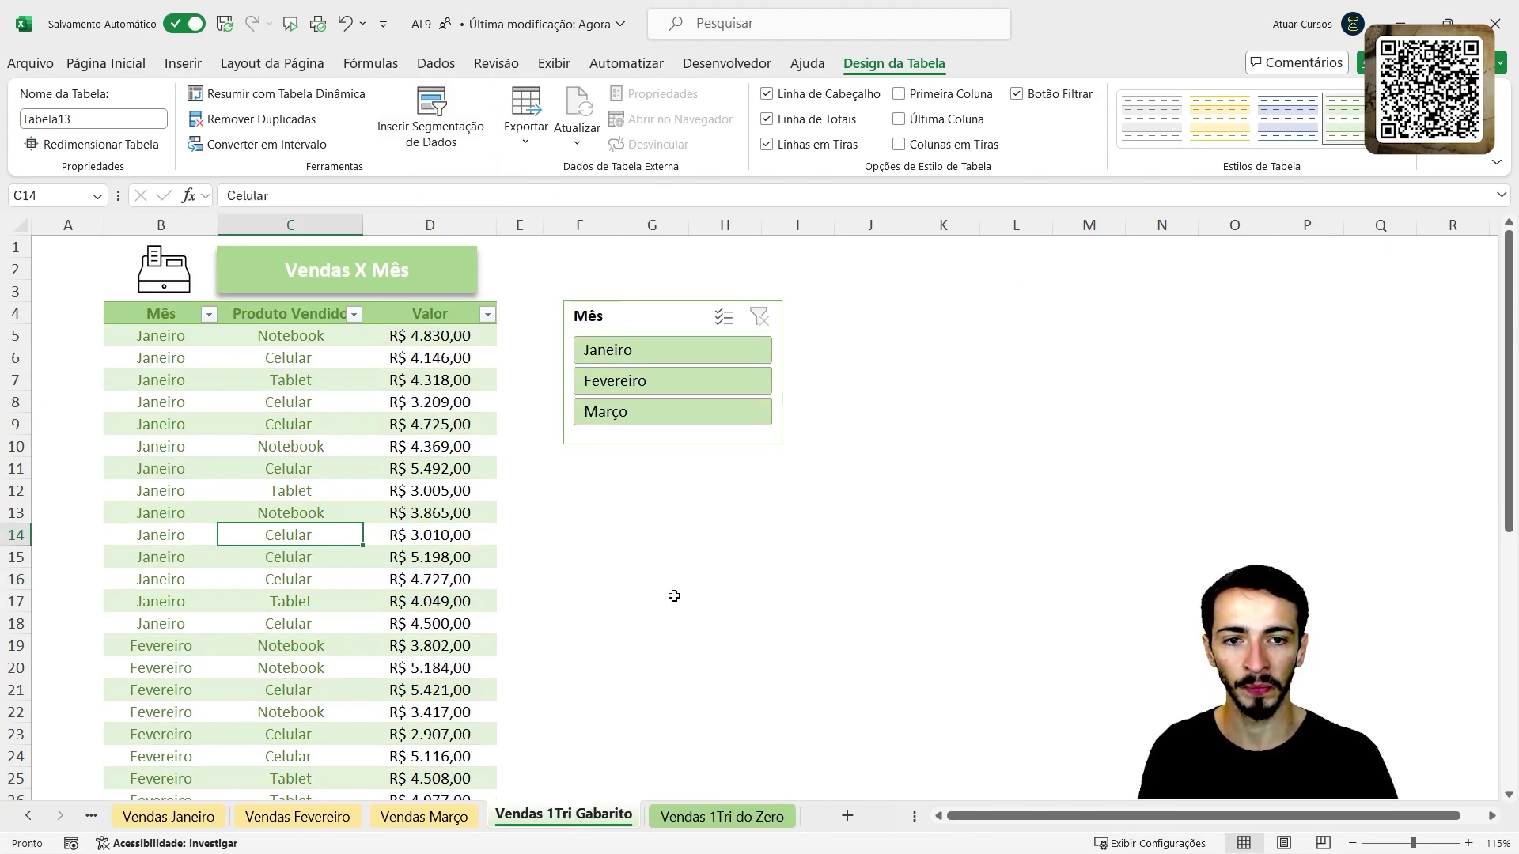
click(726, 822)
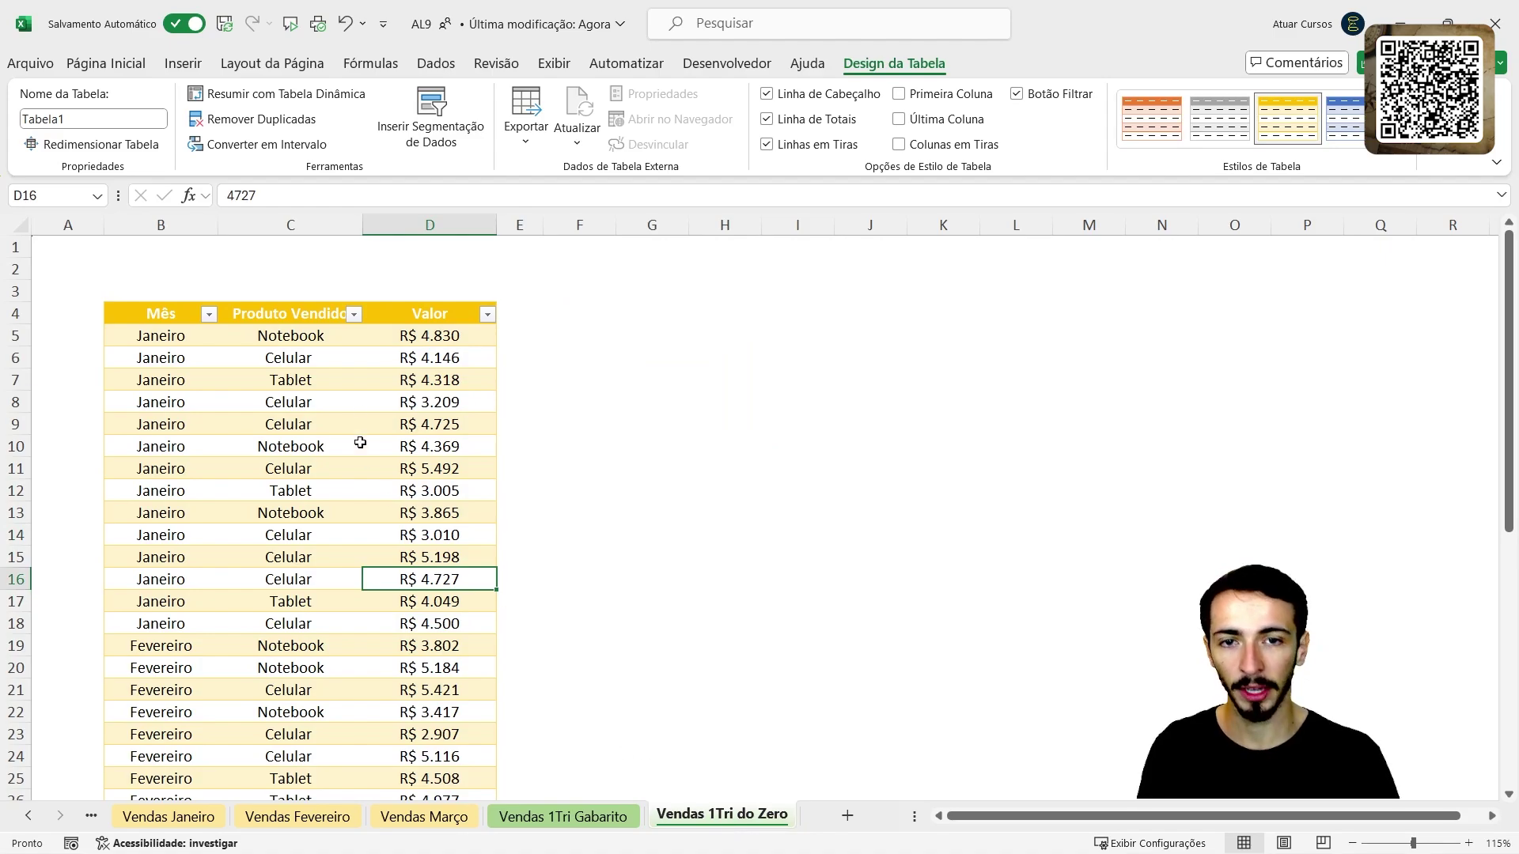
Step: Insert slicers for the Mês and Produto Vendido columns of the sales table
click(444, 131)
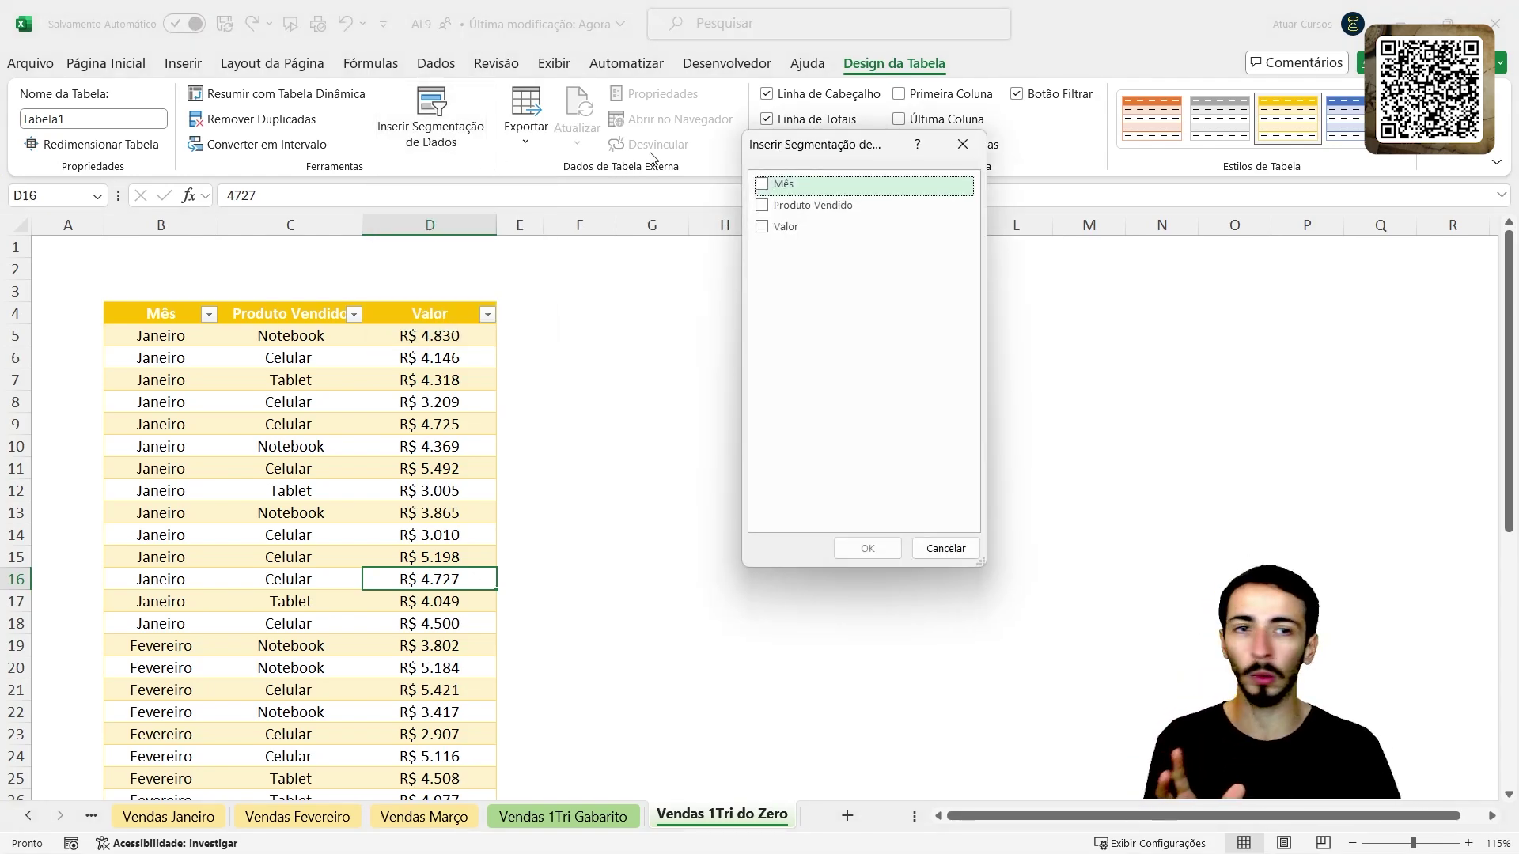
drag(830, 146, 758, 168)
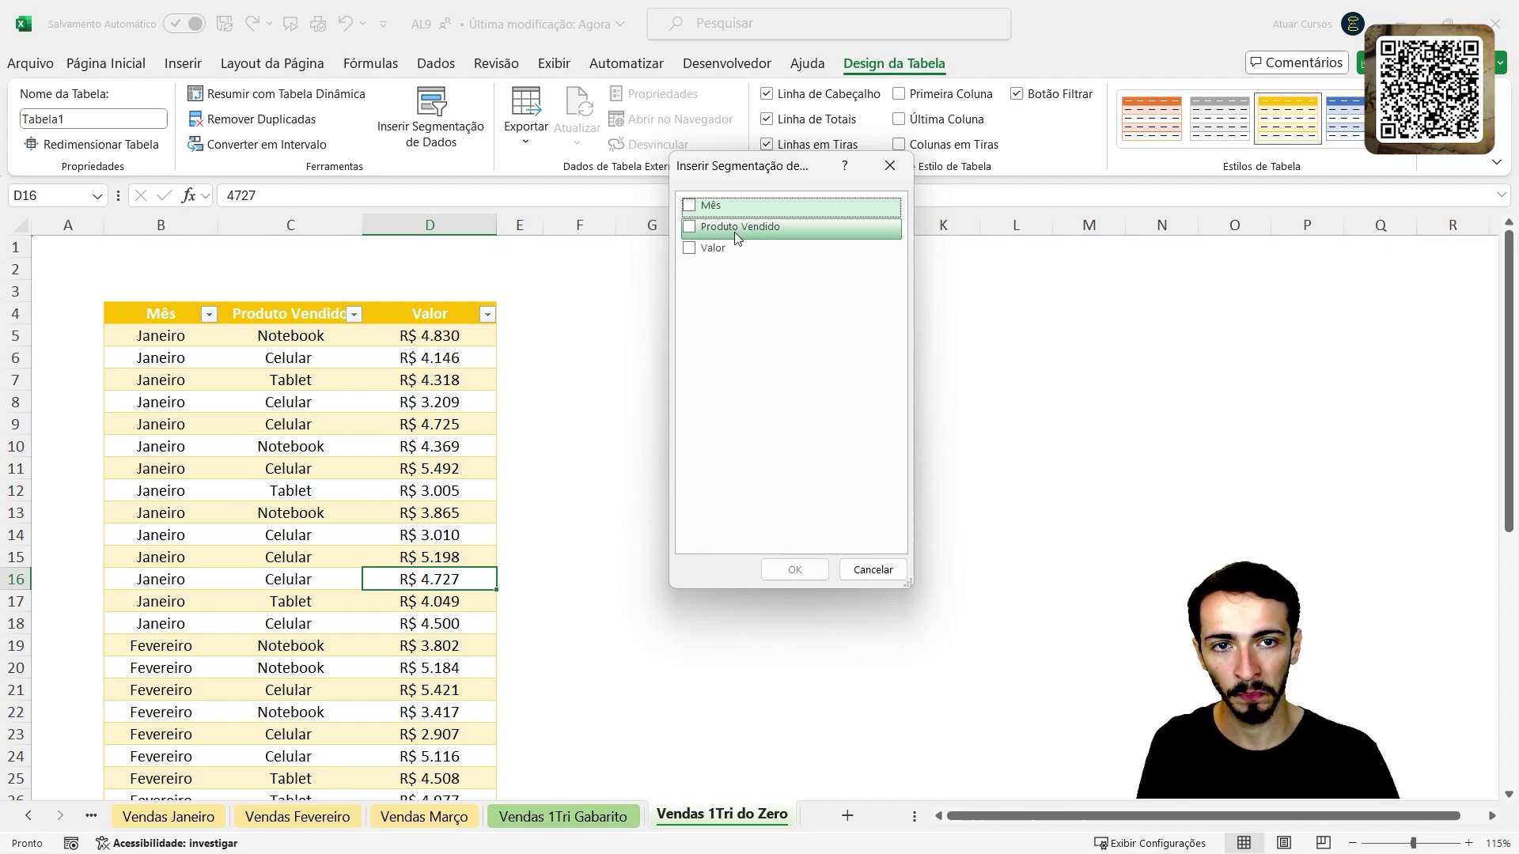
click(689, 206)
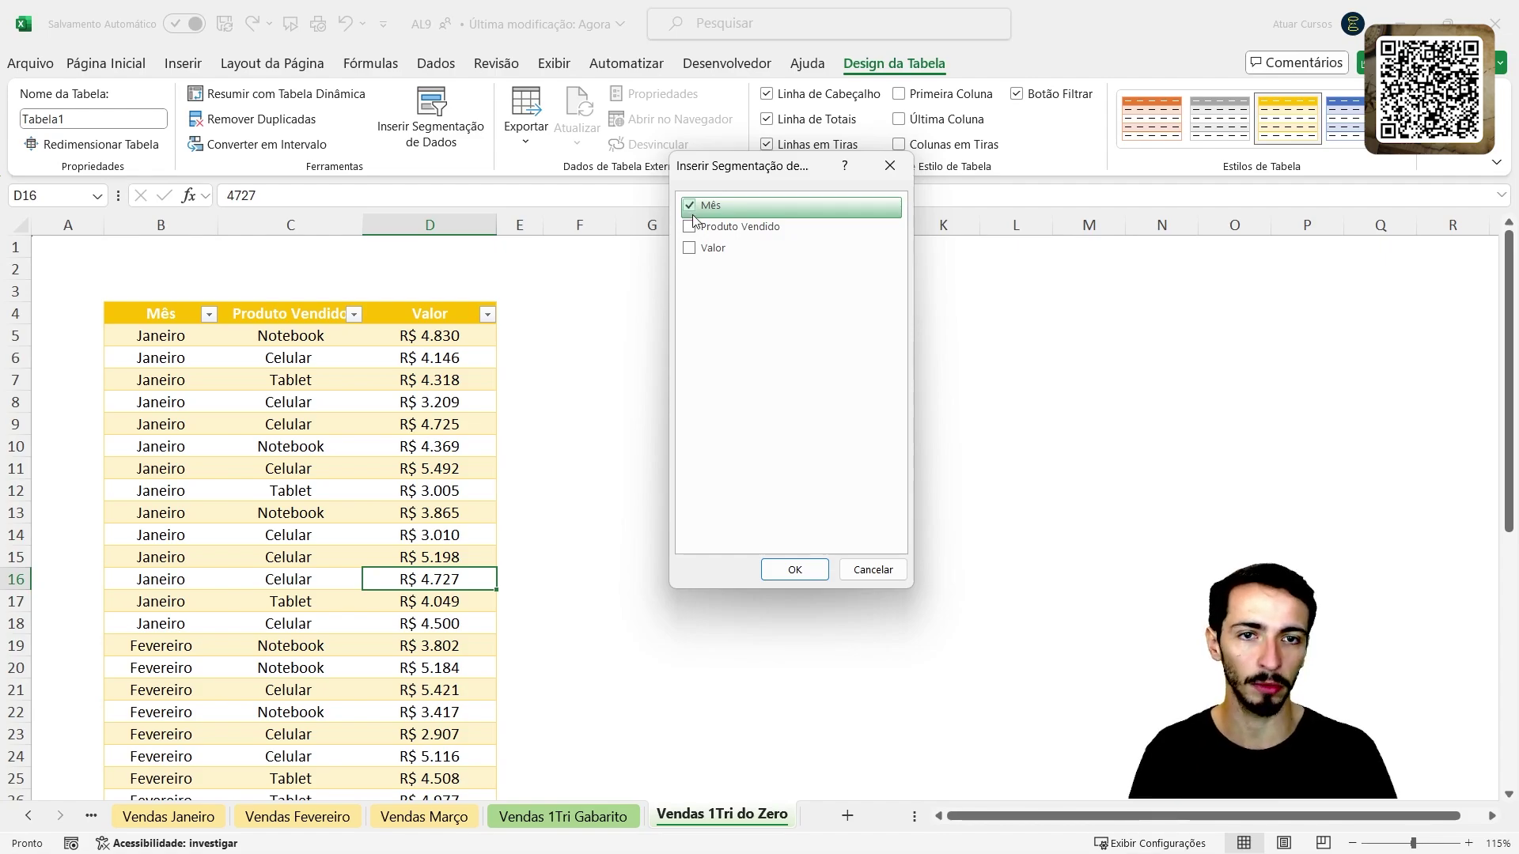
click(689, 228)
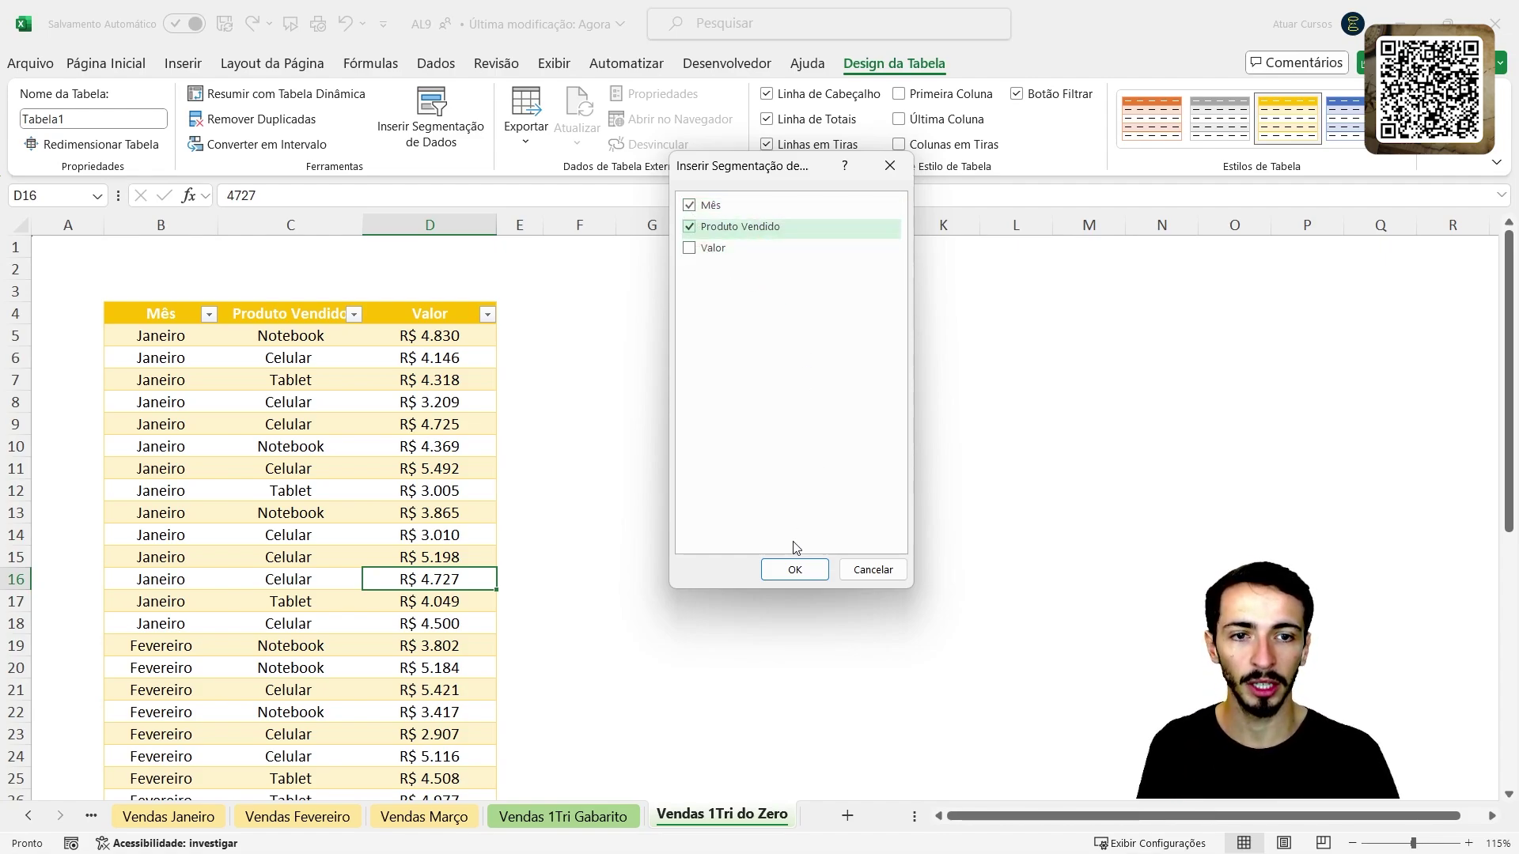
click(793, 569)
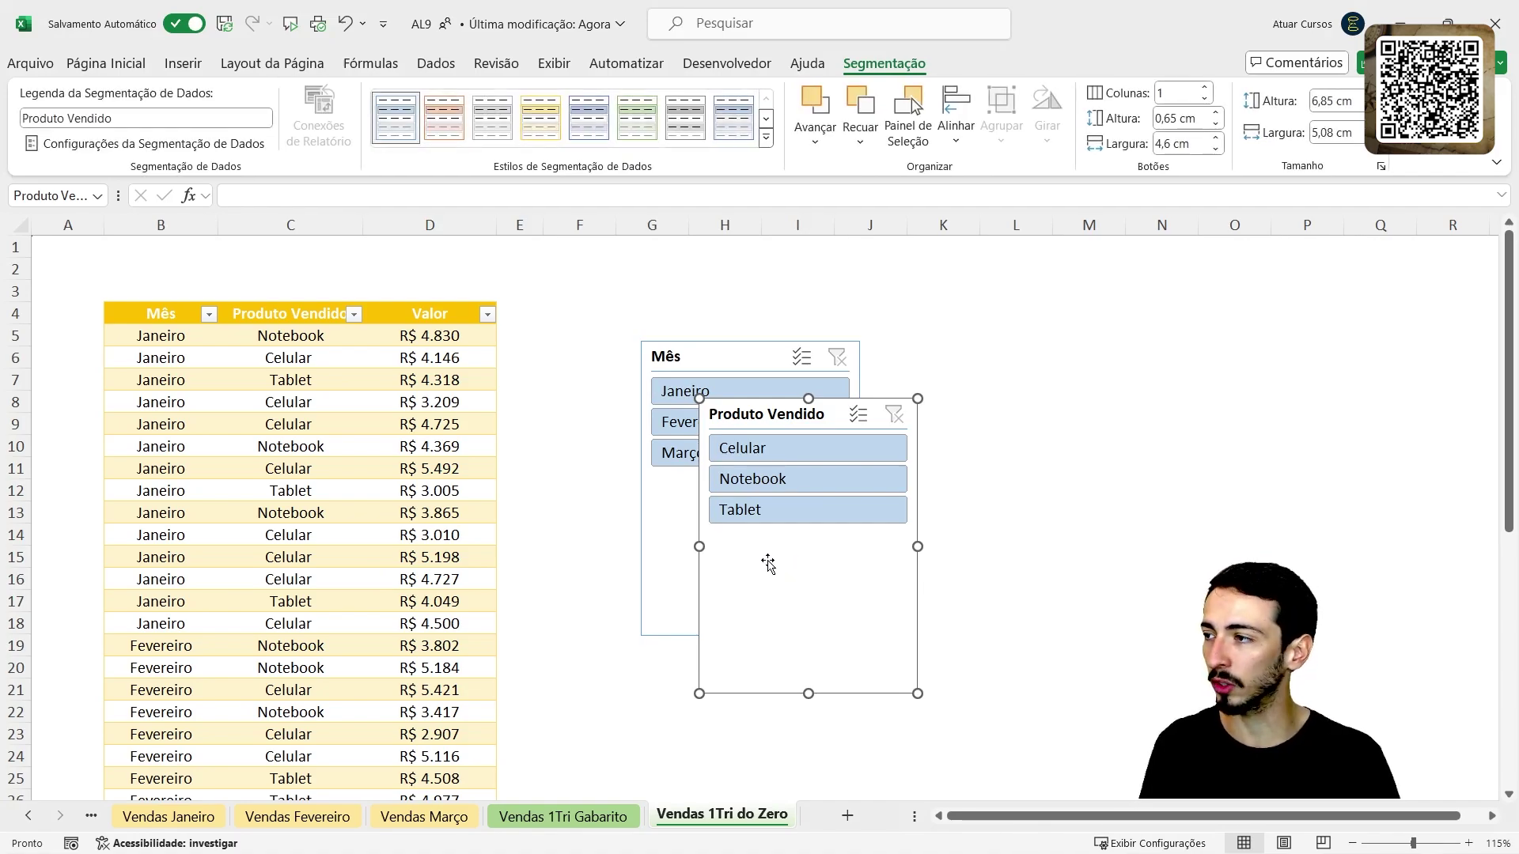
Step: Arrange the Mês and Produto Vendido slicers side by side, beside the table and level with its header row
drag(789, 403, 960, 358)
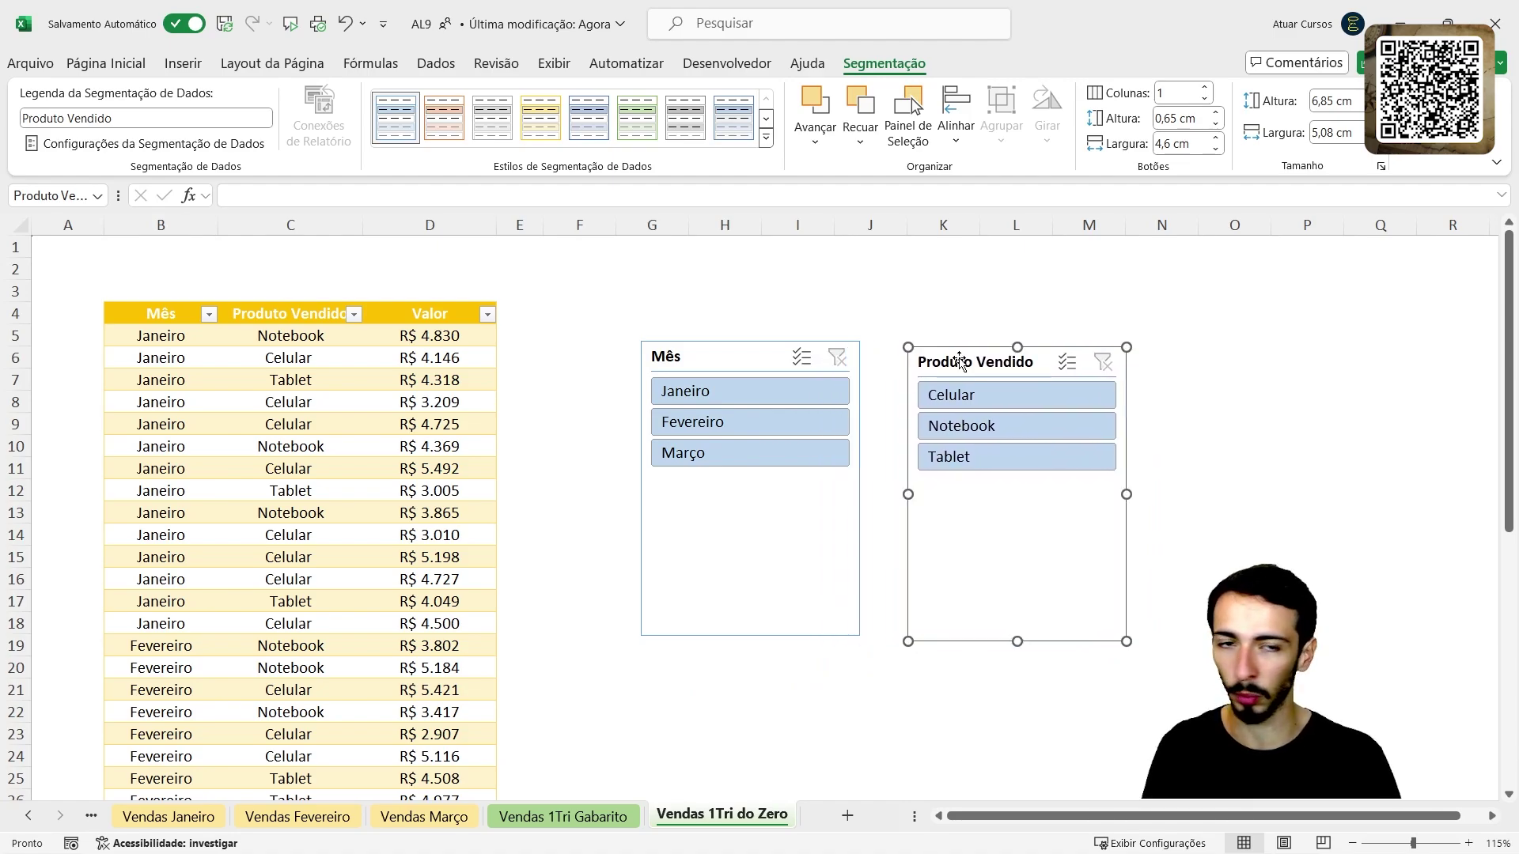
drag(735, 344, 660, 305)
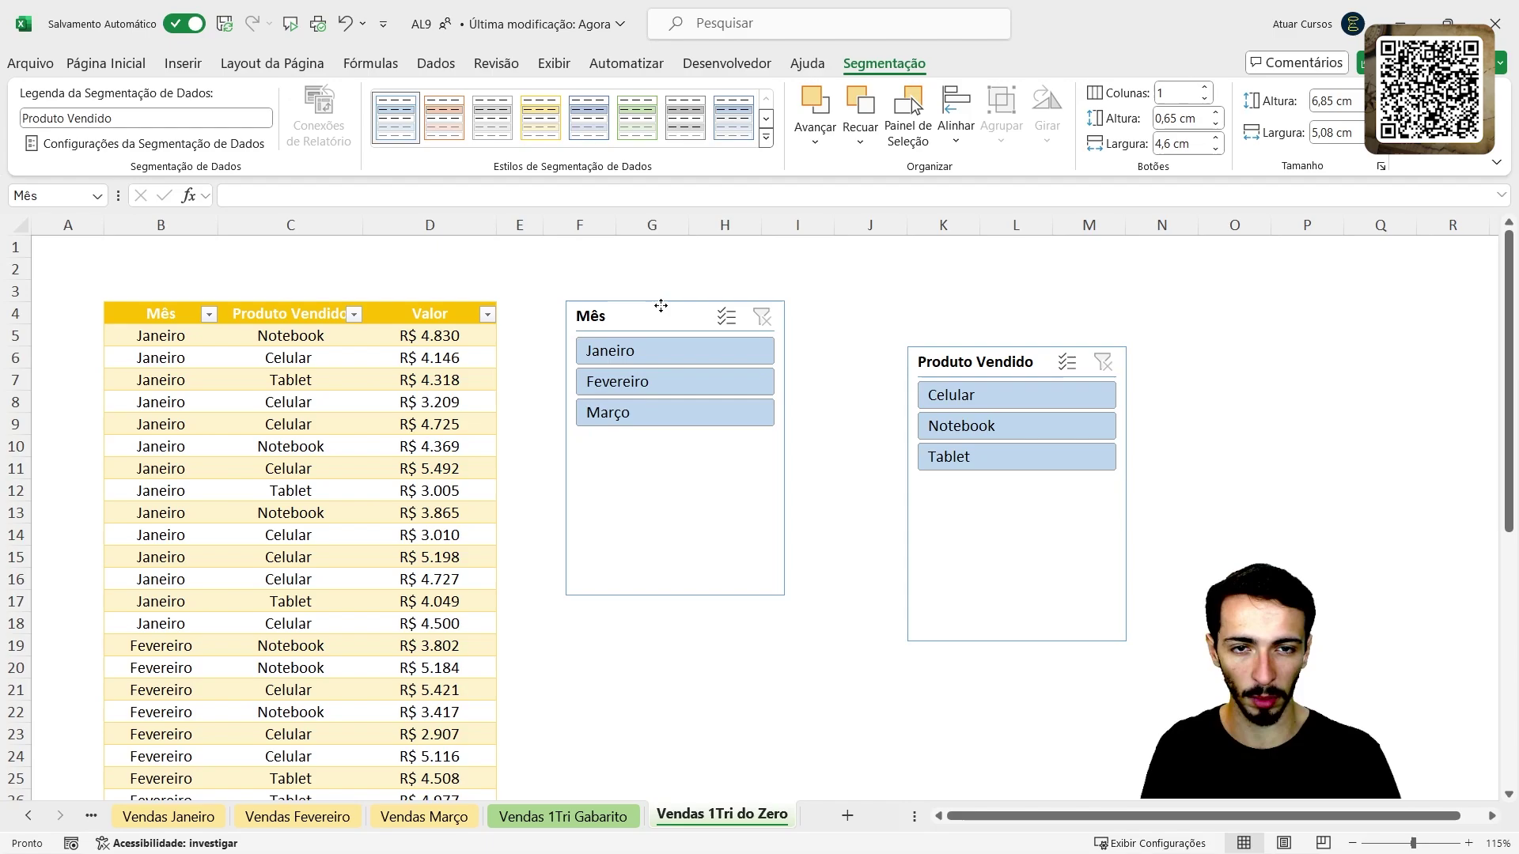
drag(966, 349, 868, 304)
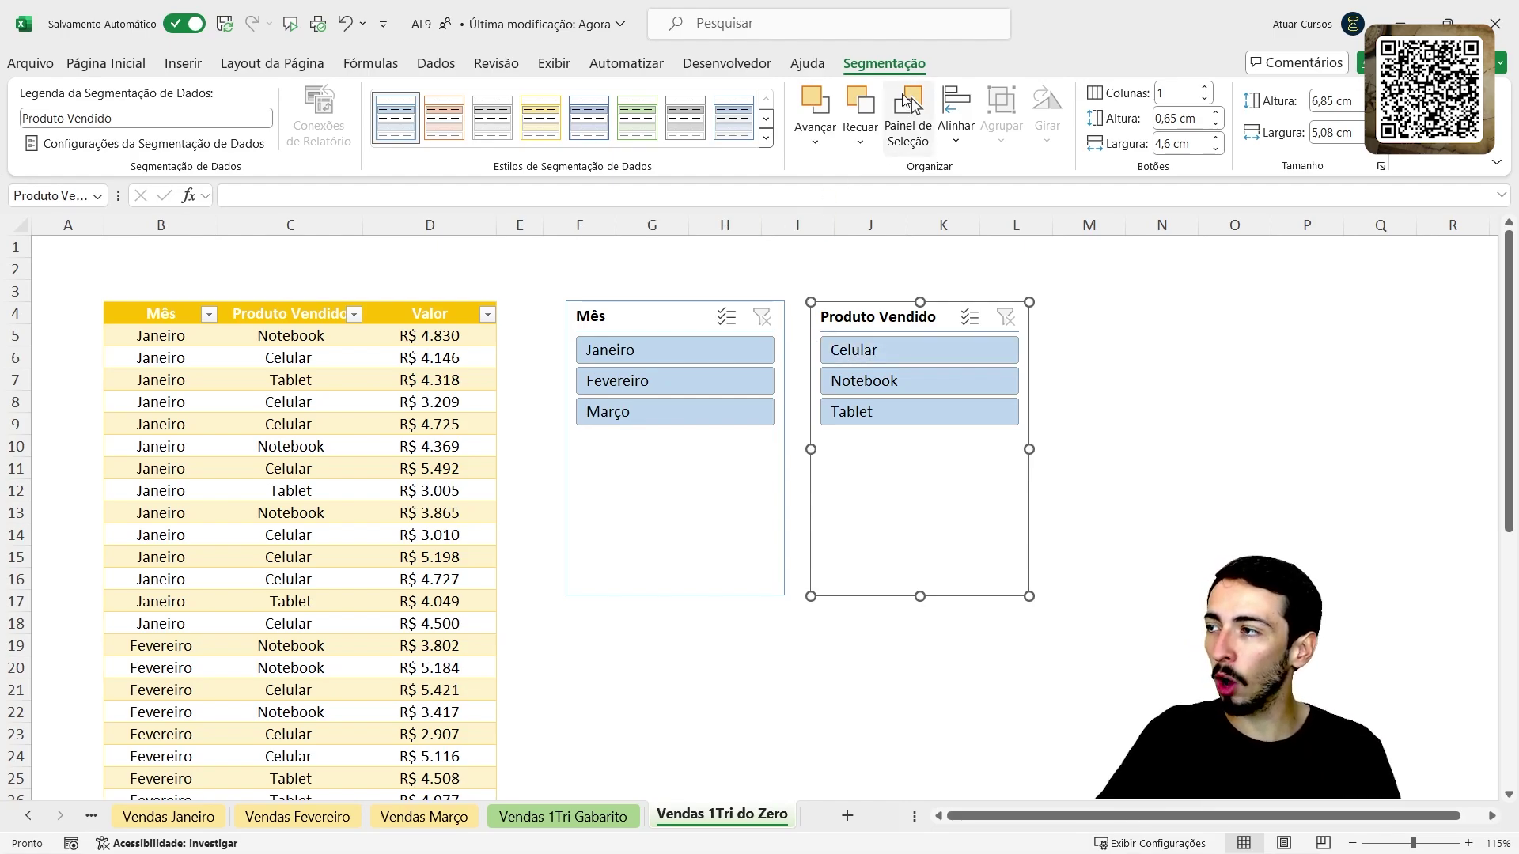
Step: Apply the light yellow slicer style to both the Produto Vendido and Mês slicers
click(1217, 477)
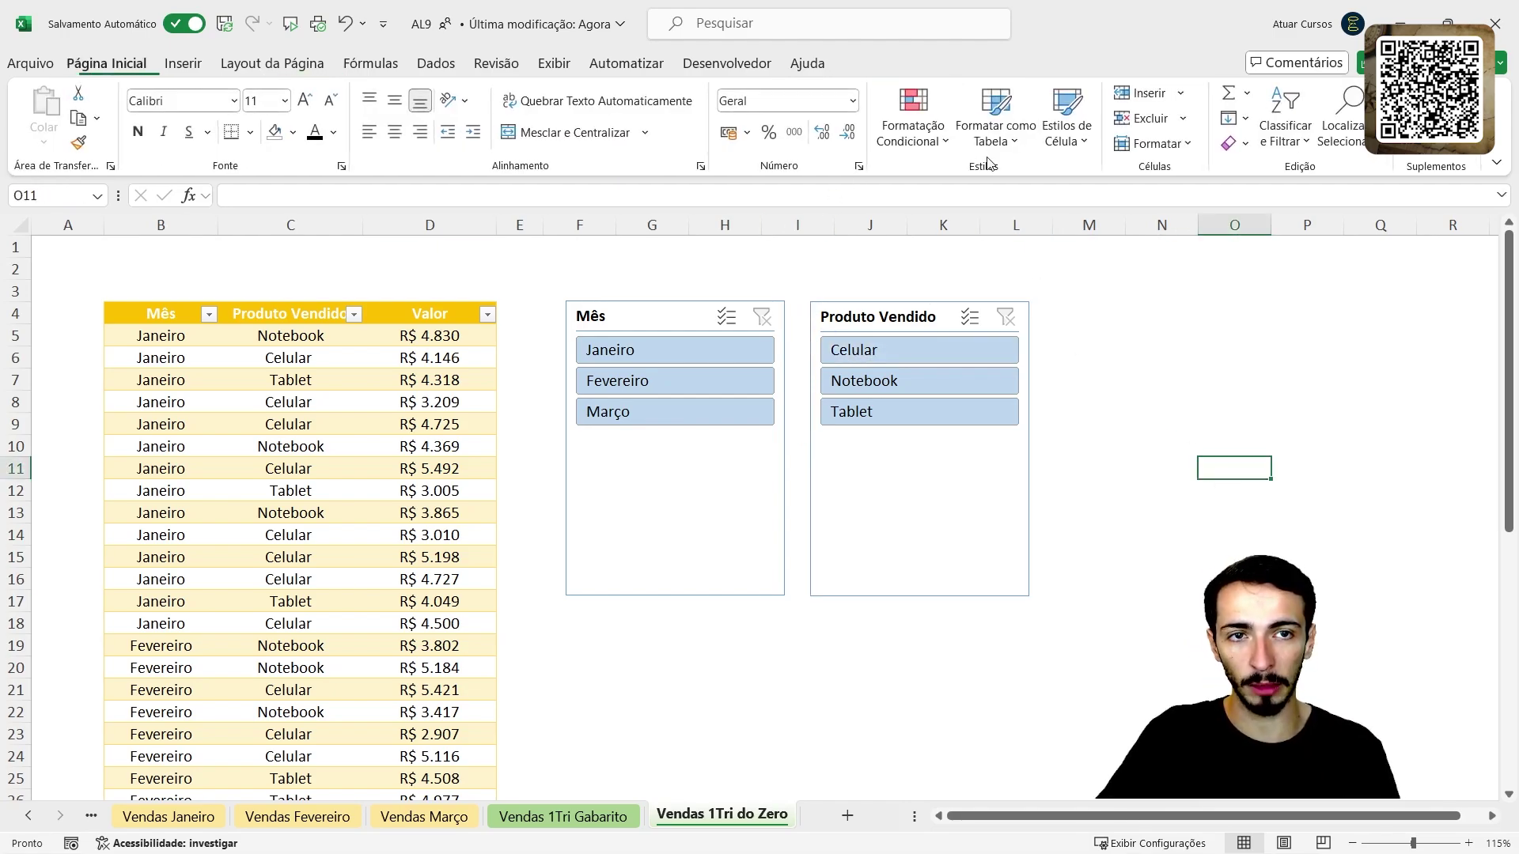
click(884, 309)
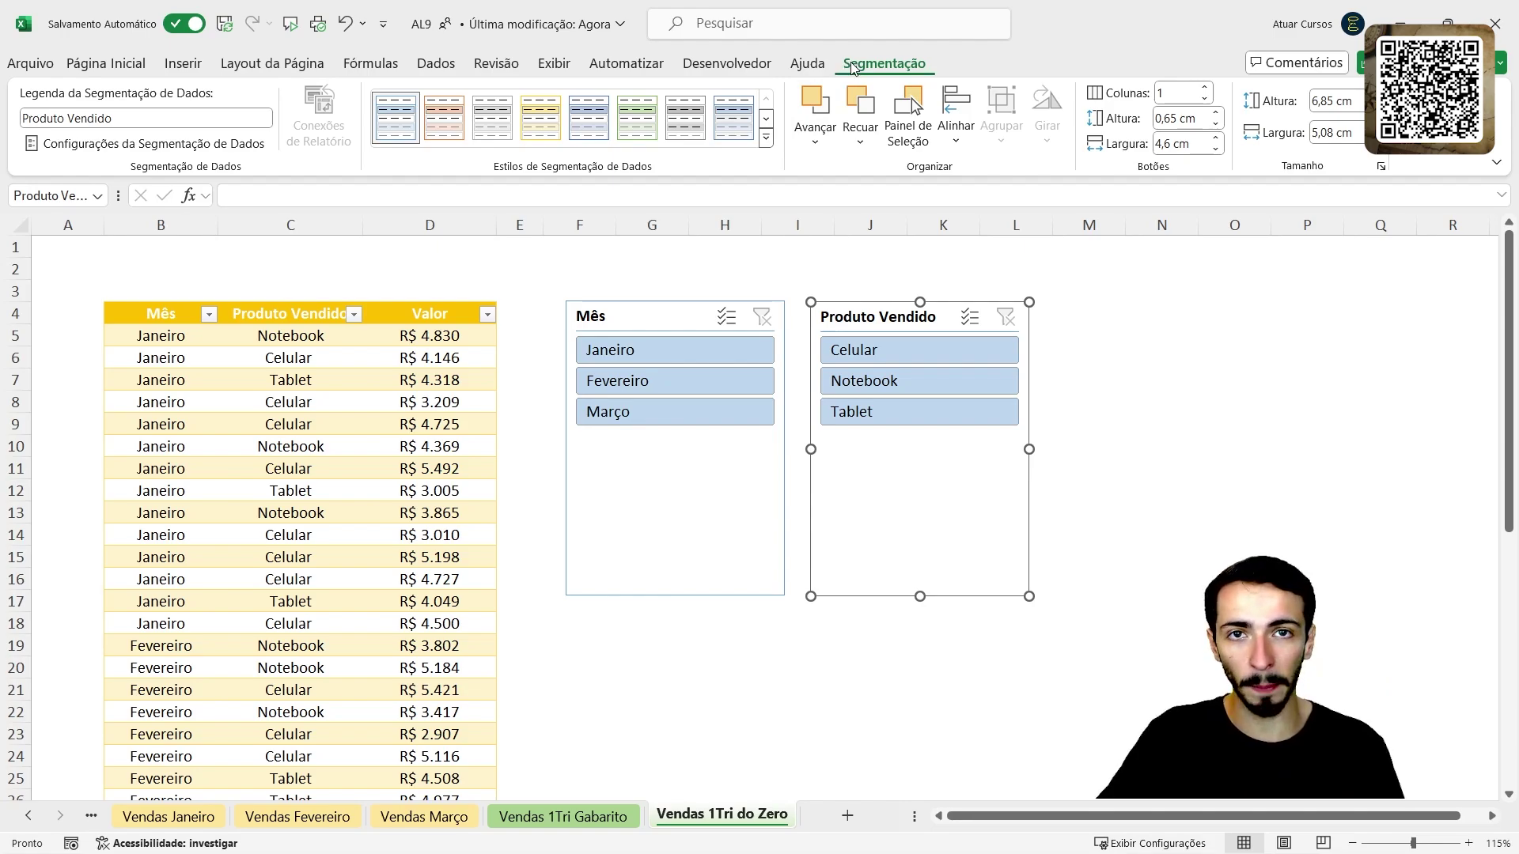
click(538, 128)
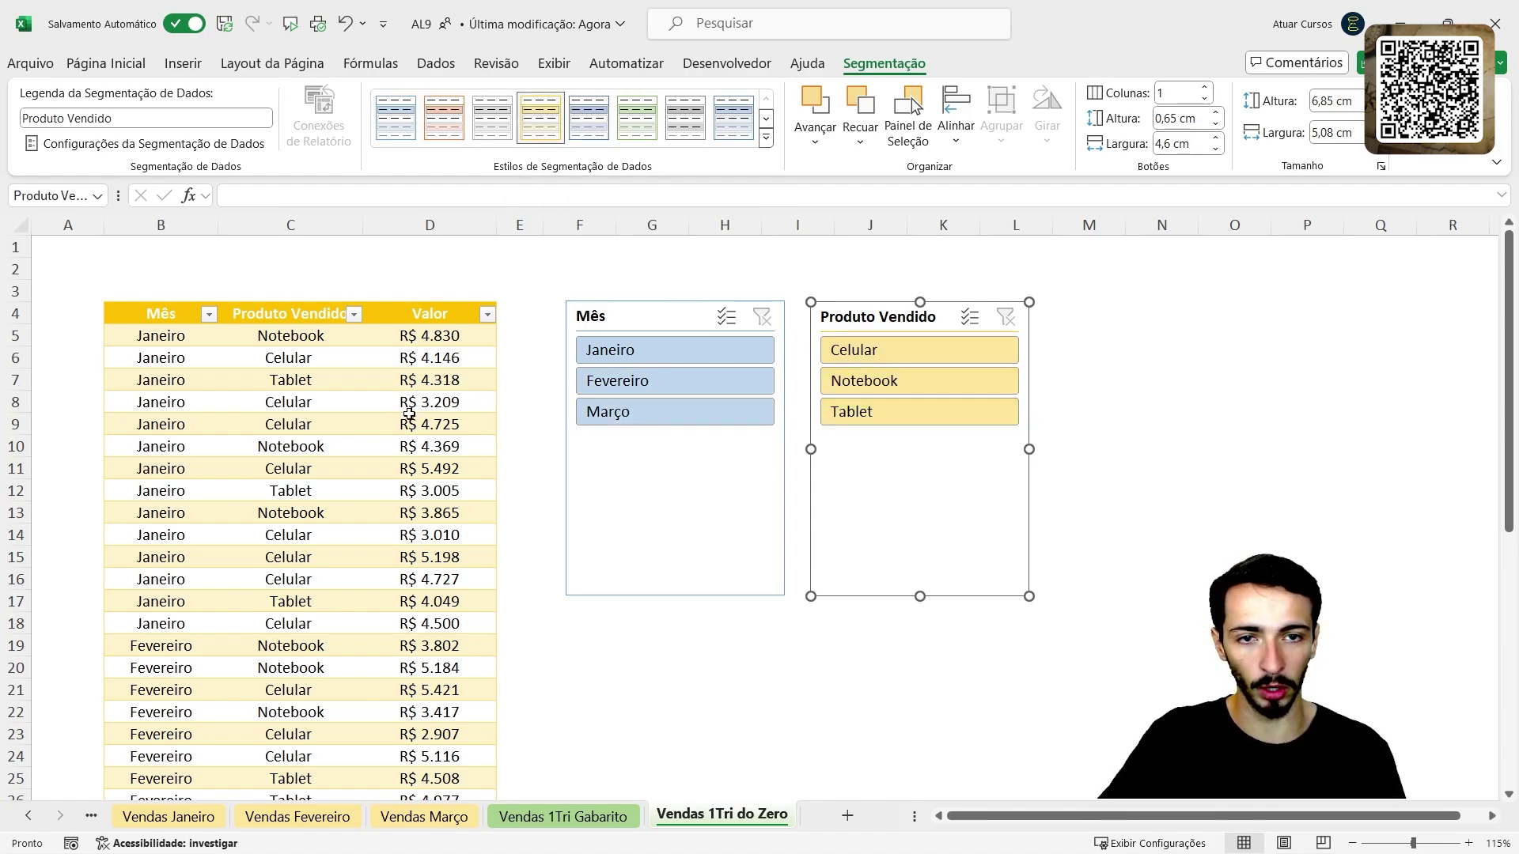
click(665, 315)
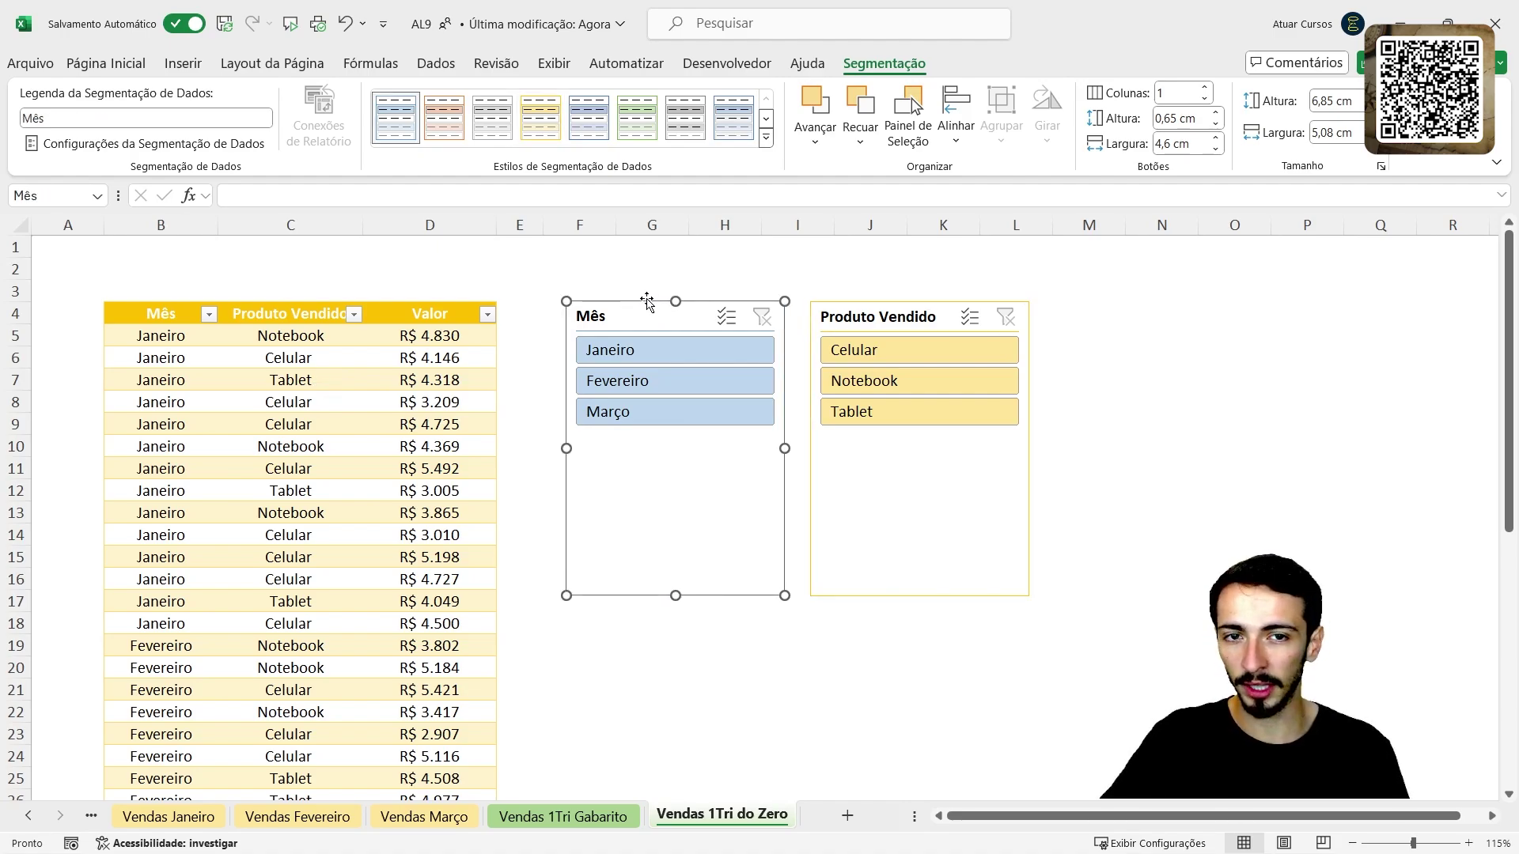
click(540, 117)
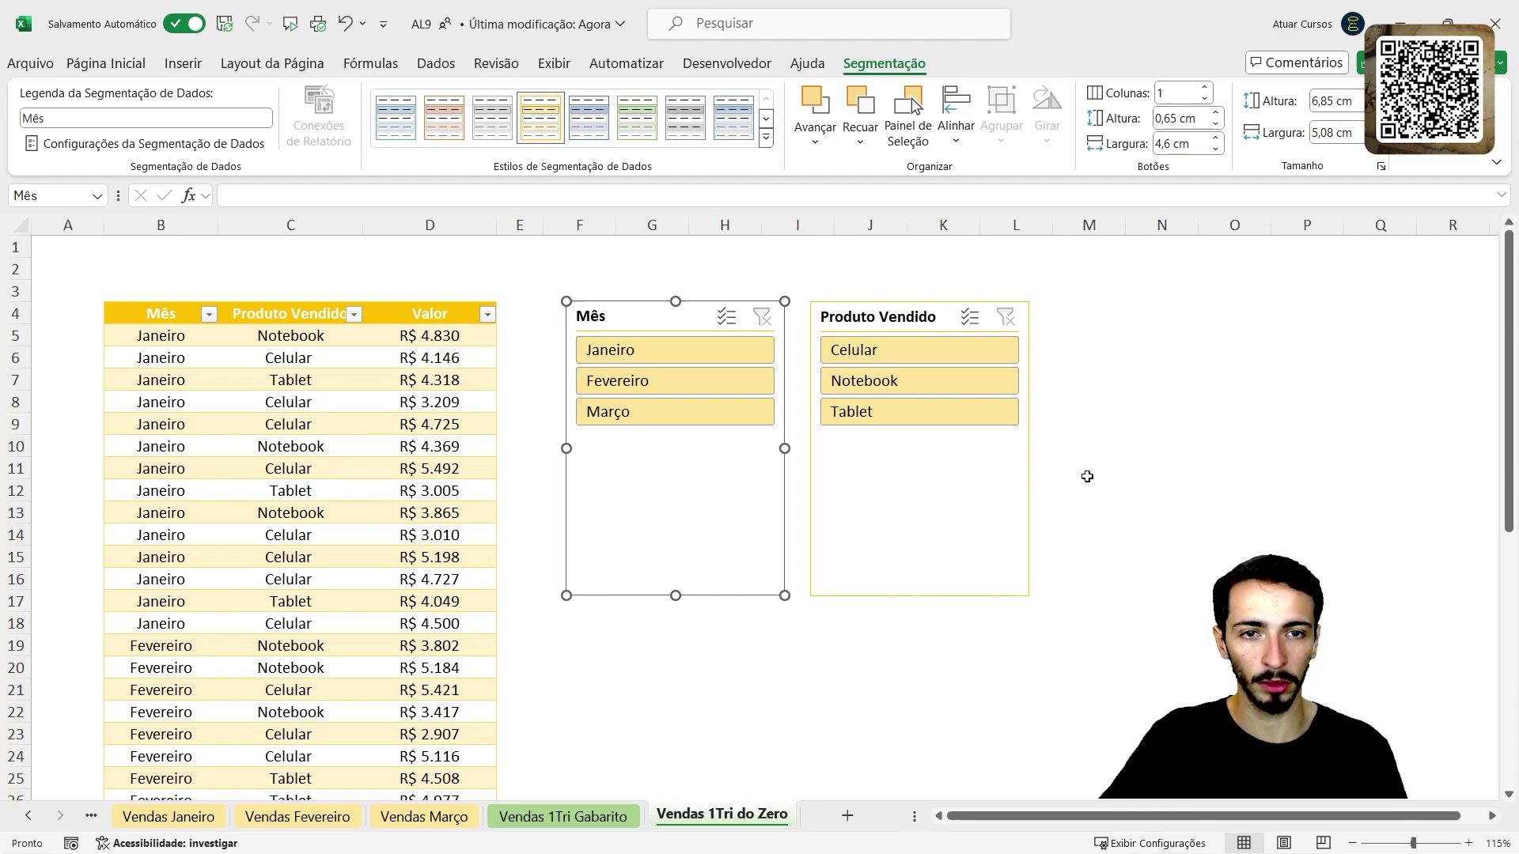
Step: Shorten the Mês and Produto Vendido slicers to the same height, ending just below their third buttons
click(1307, 535)
click(736, 559)
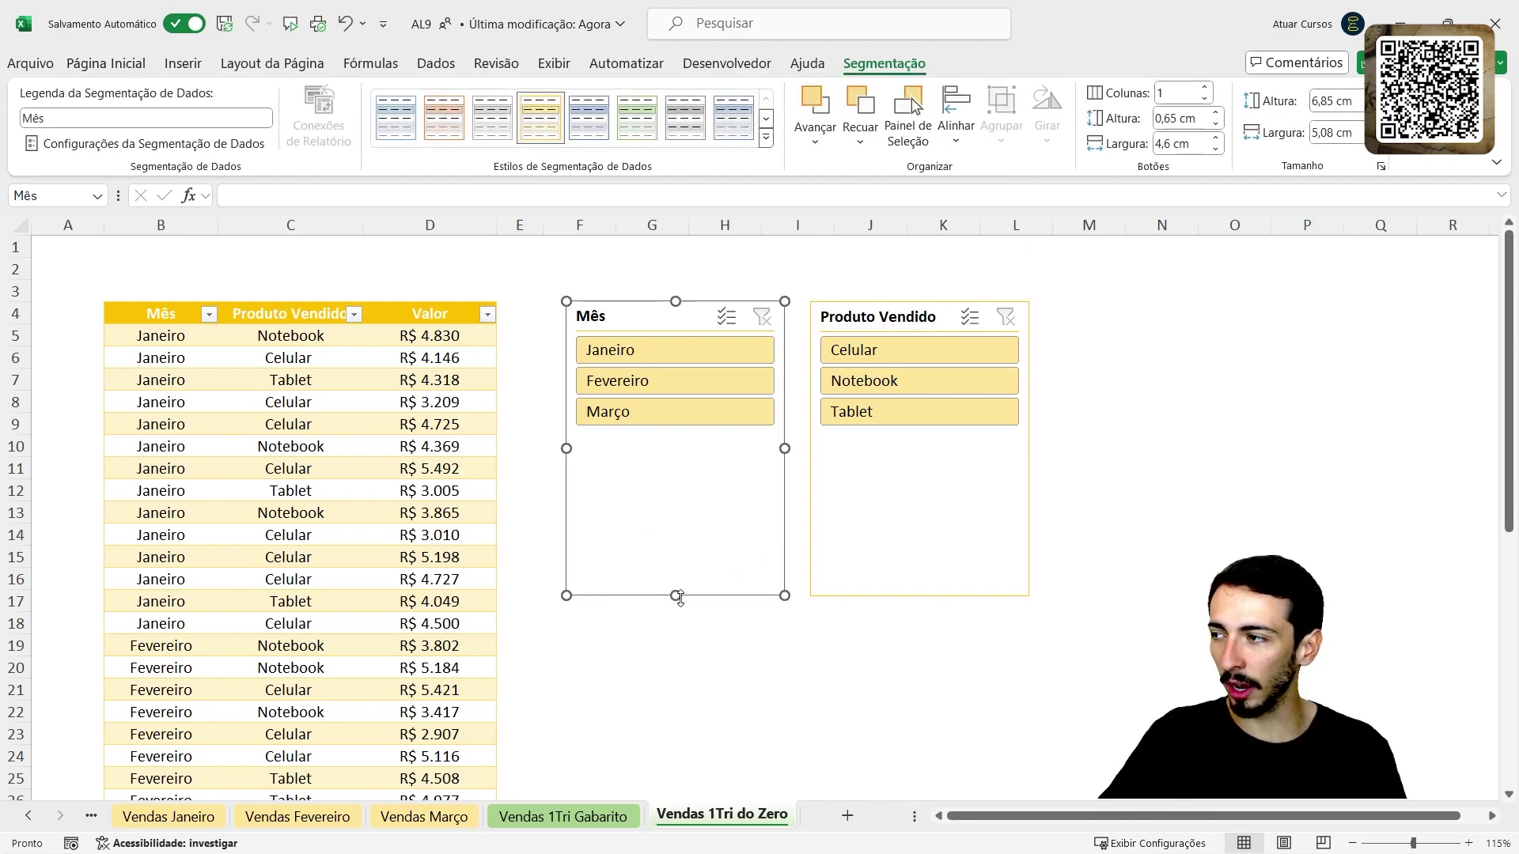
drag(677, 595, 680, 445)
click(1022, 545)
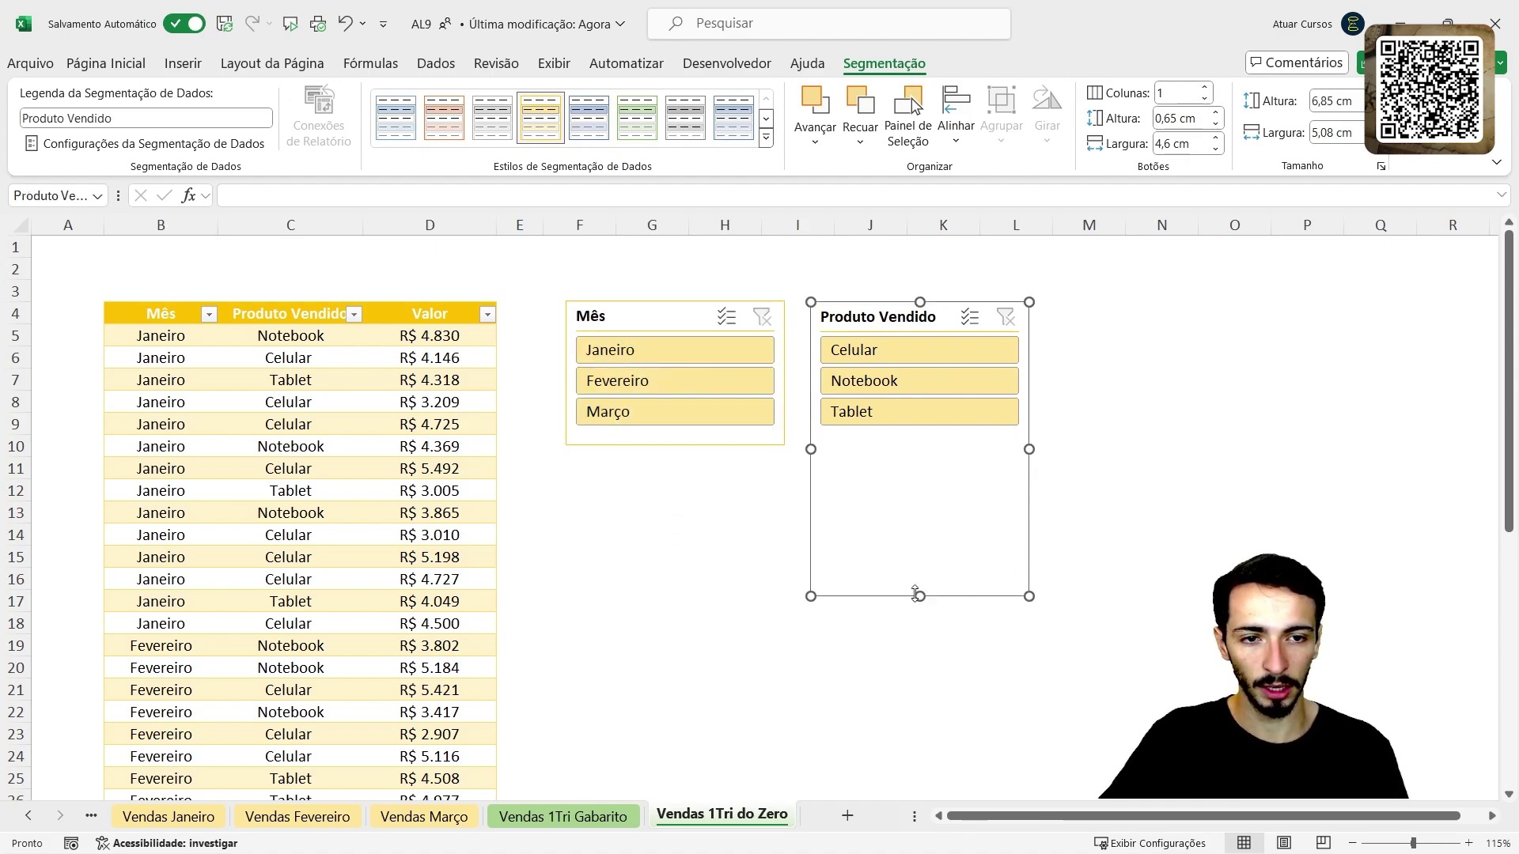
drag(920, 594, 930, 451)
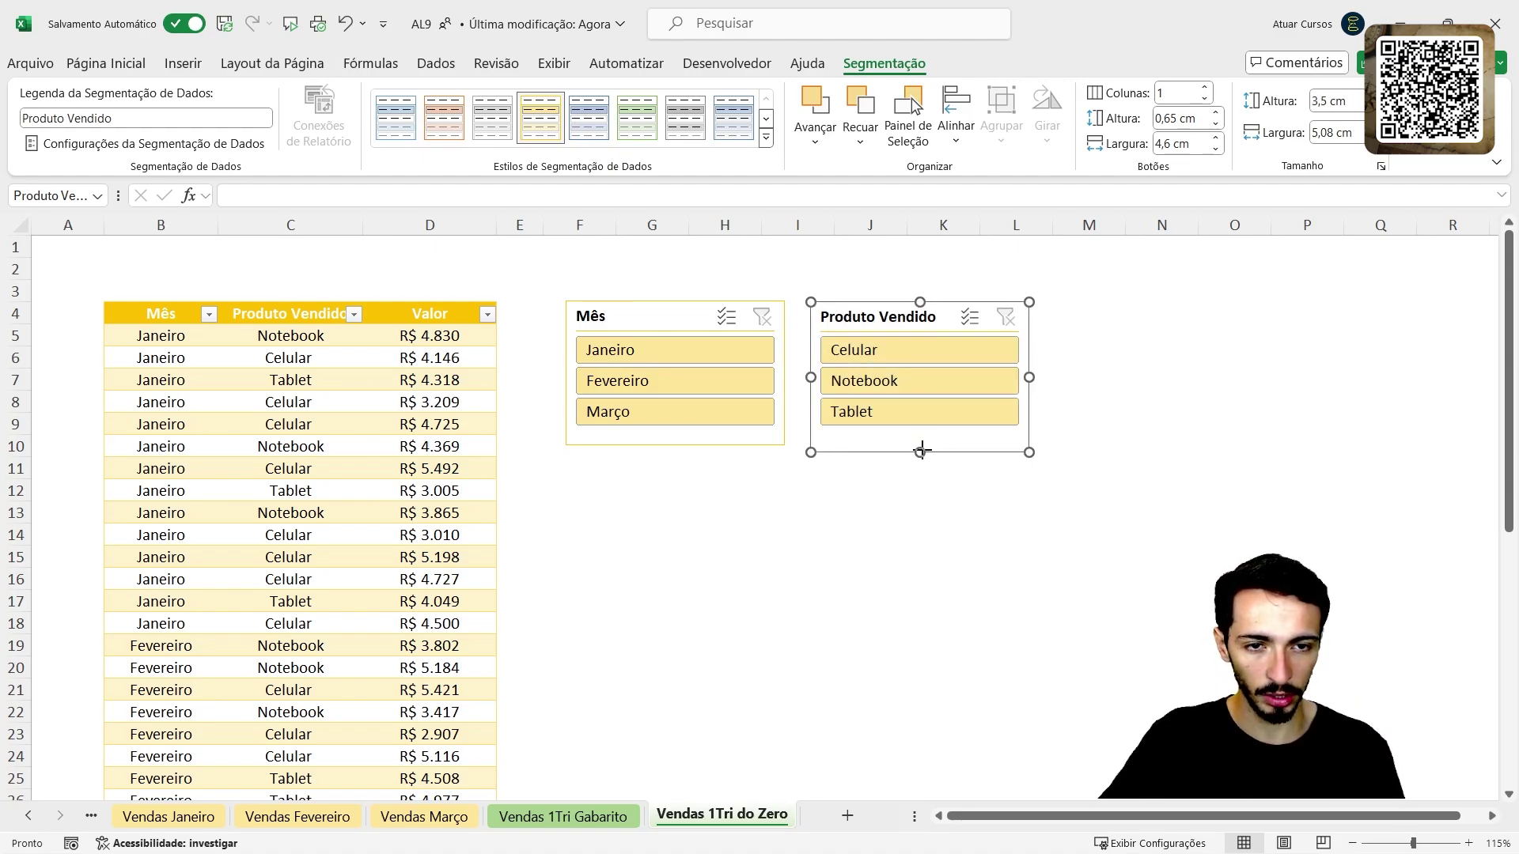
drag(921, 450, 922, 452)
click(743, 513)
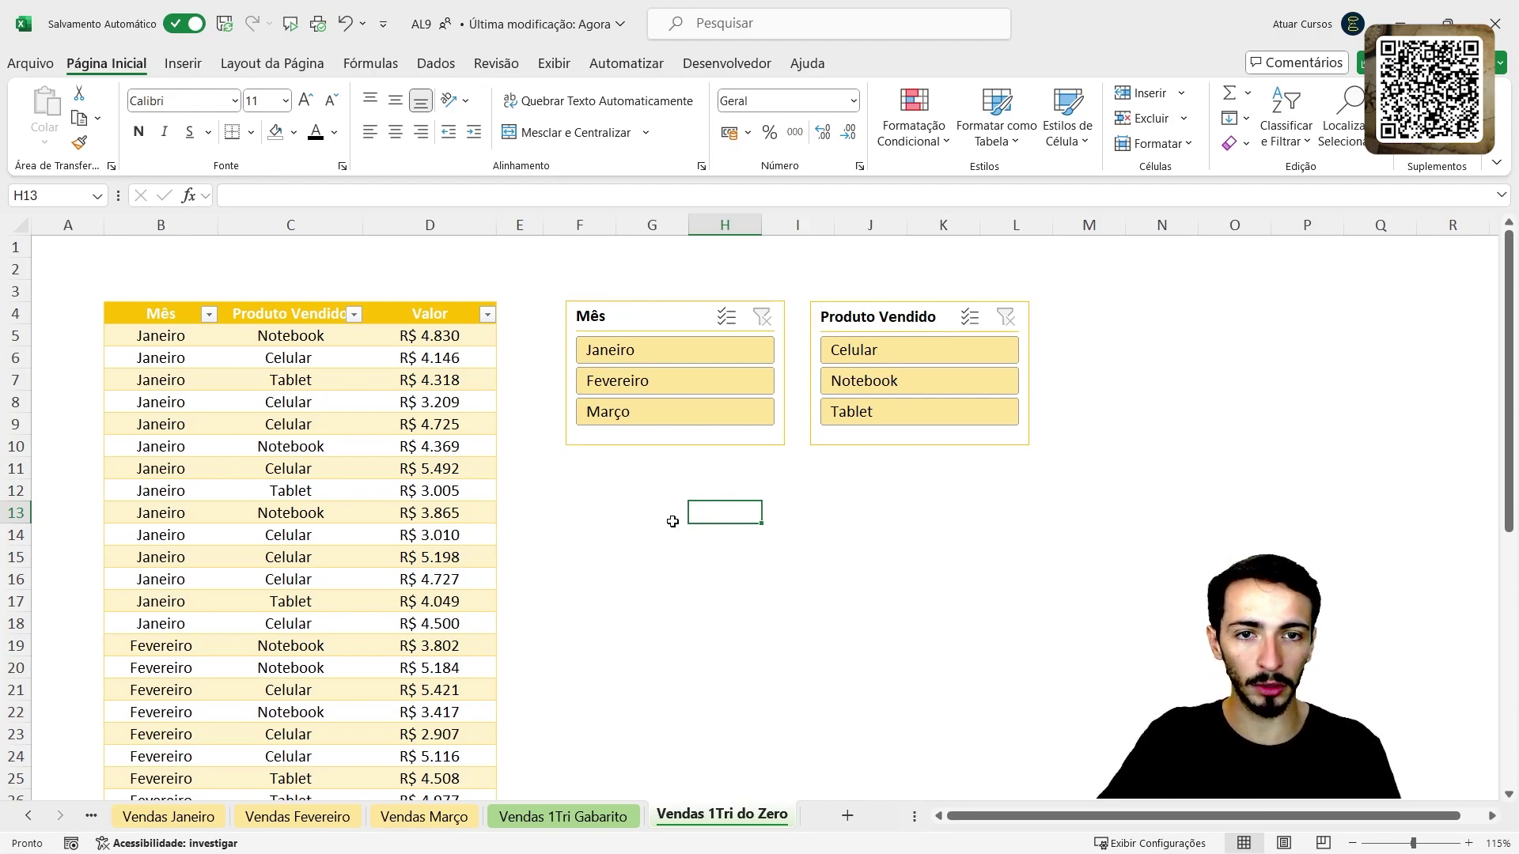
Step: Filter the sales table with the Mês slicer by Janeiro, Fevereiro and Março in turn
click(613, 353)
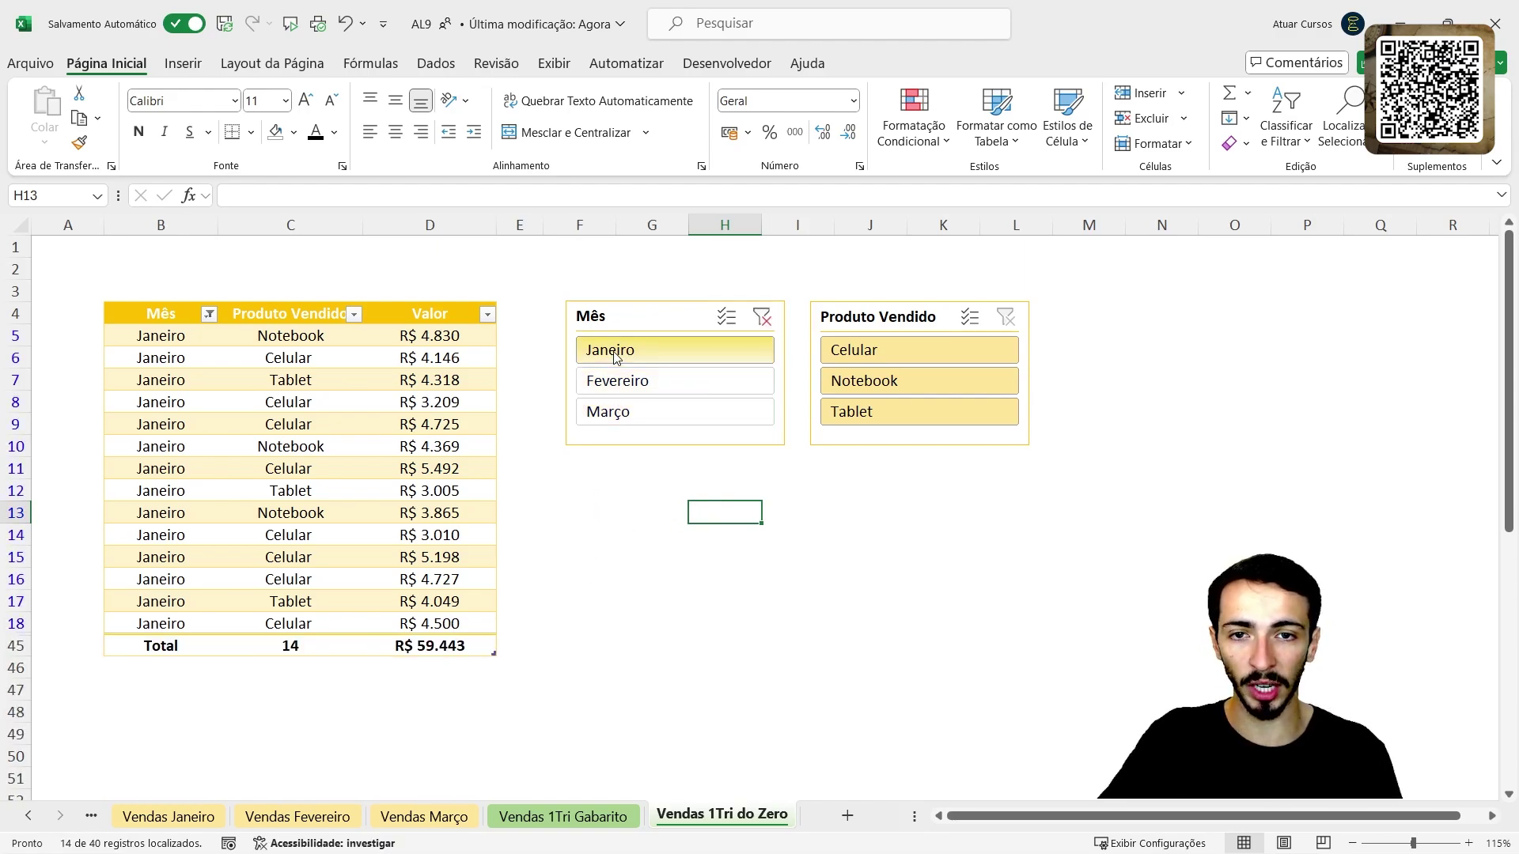
click(653, 384)
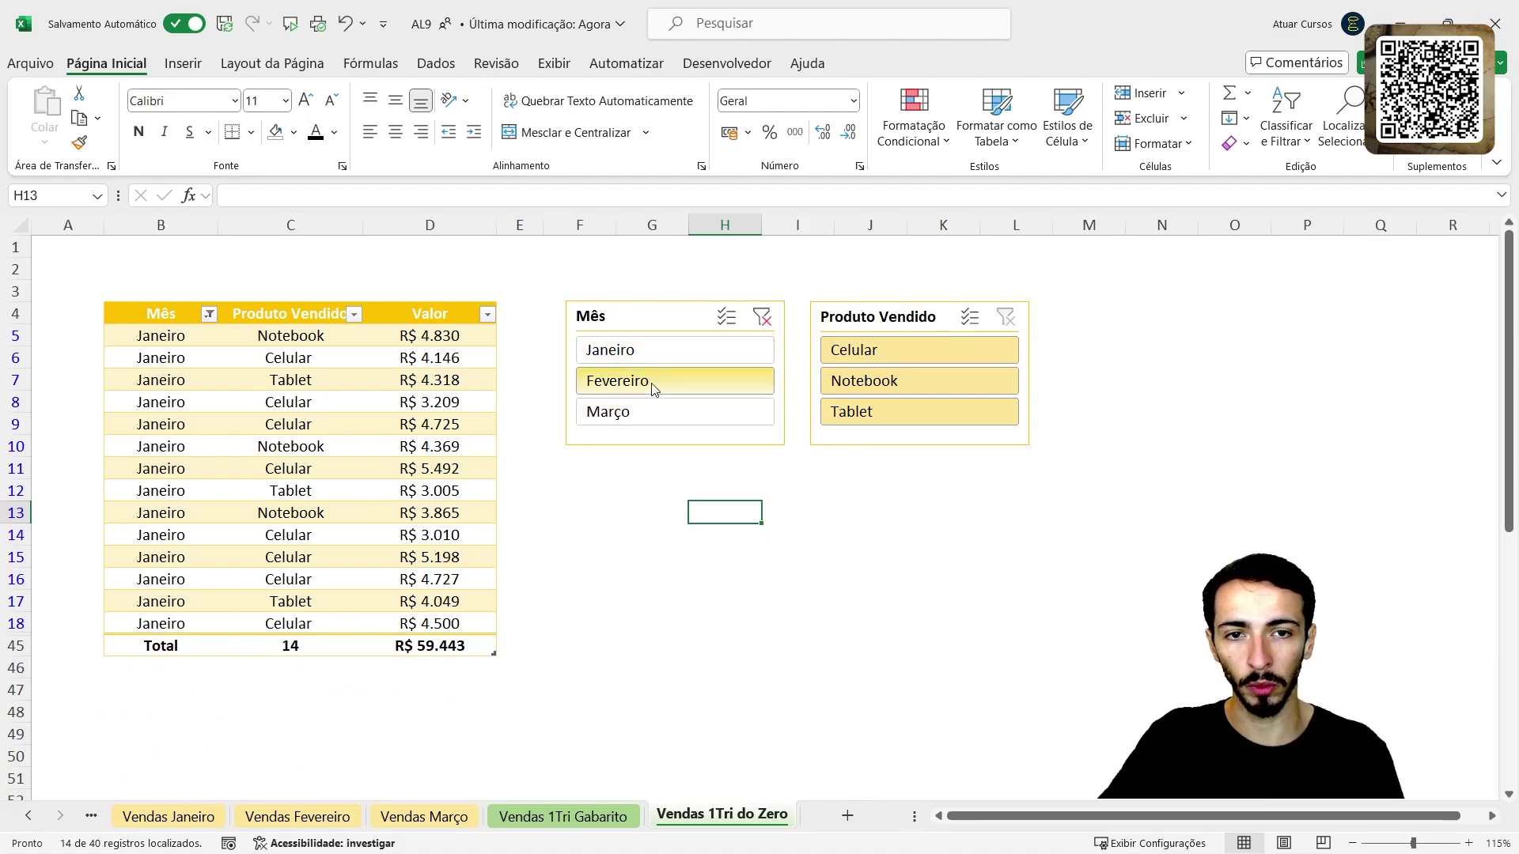
click(652, 414)
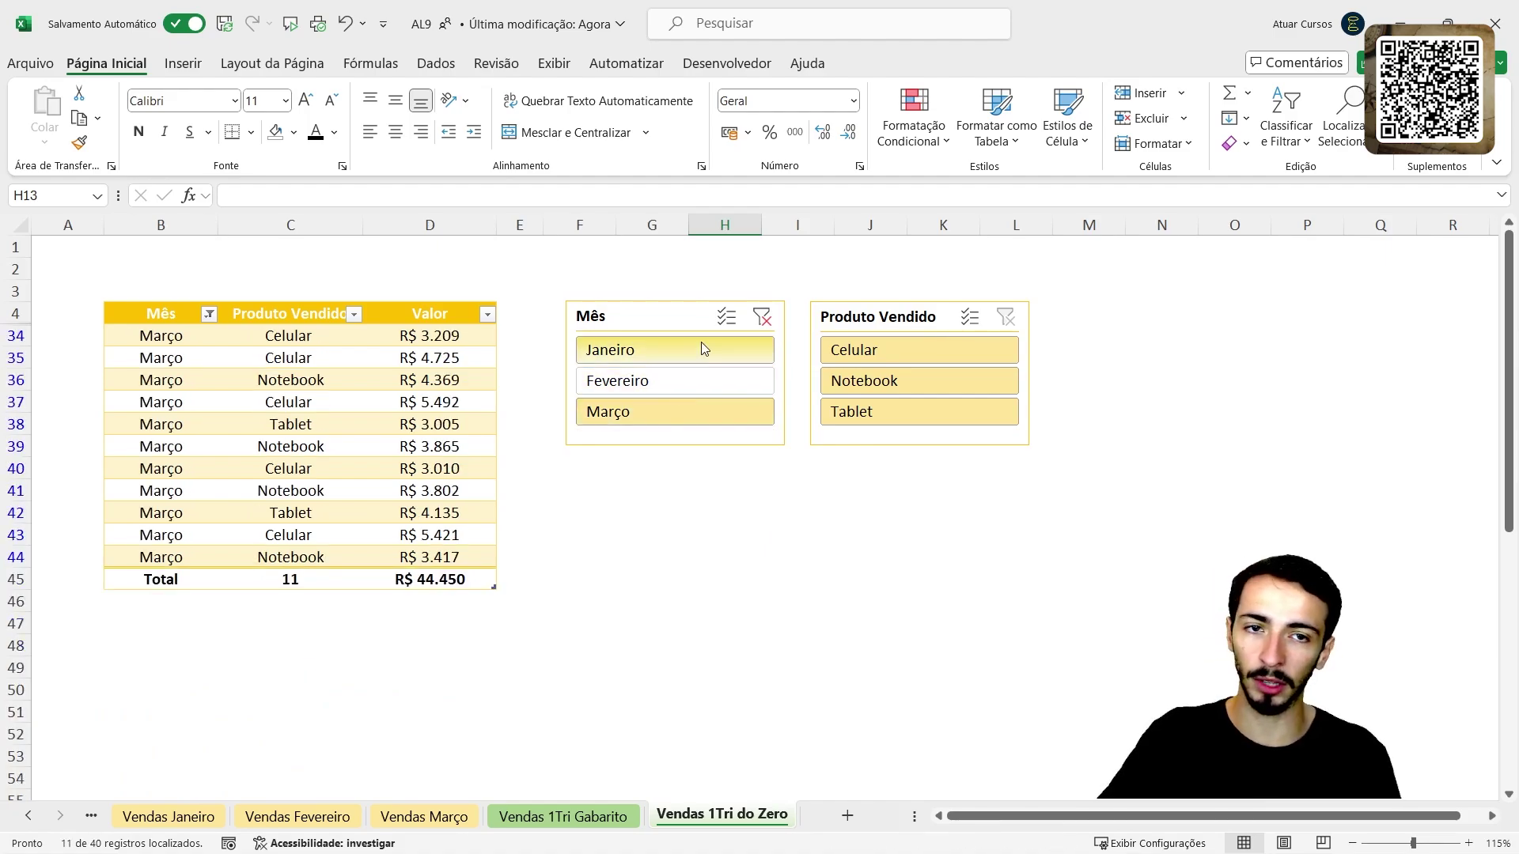
Step: Clear the Mês filter and use the Produto Vendido slicer to show Celular, Notebook and Tablet in turn, ending with all products
click(761, 317)
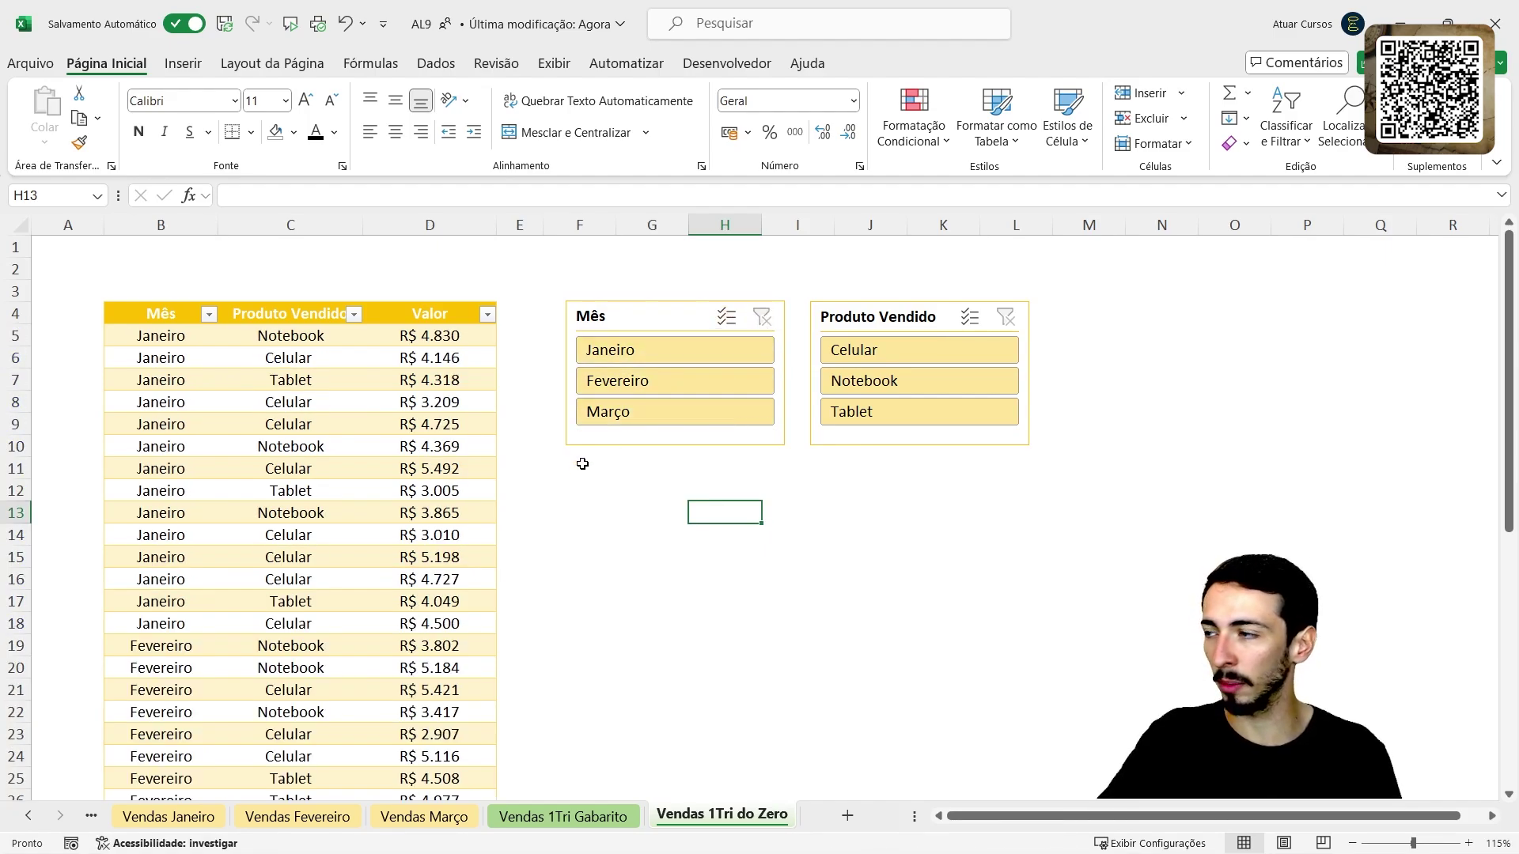
click(920, 346)
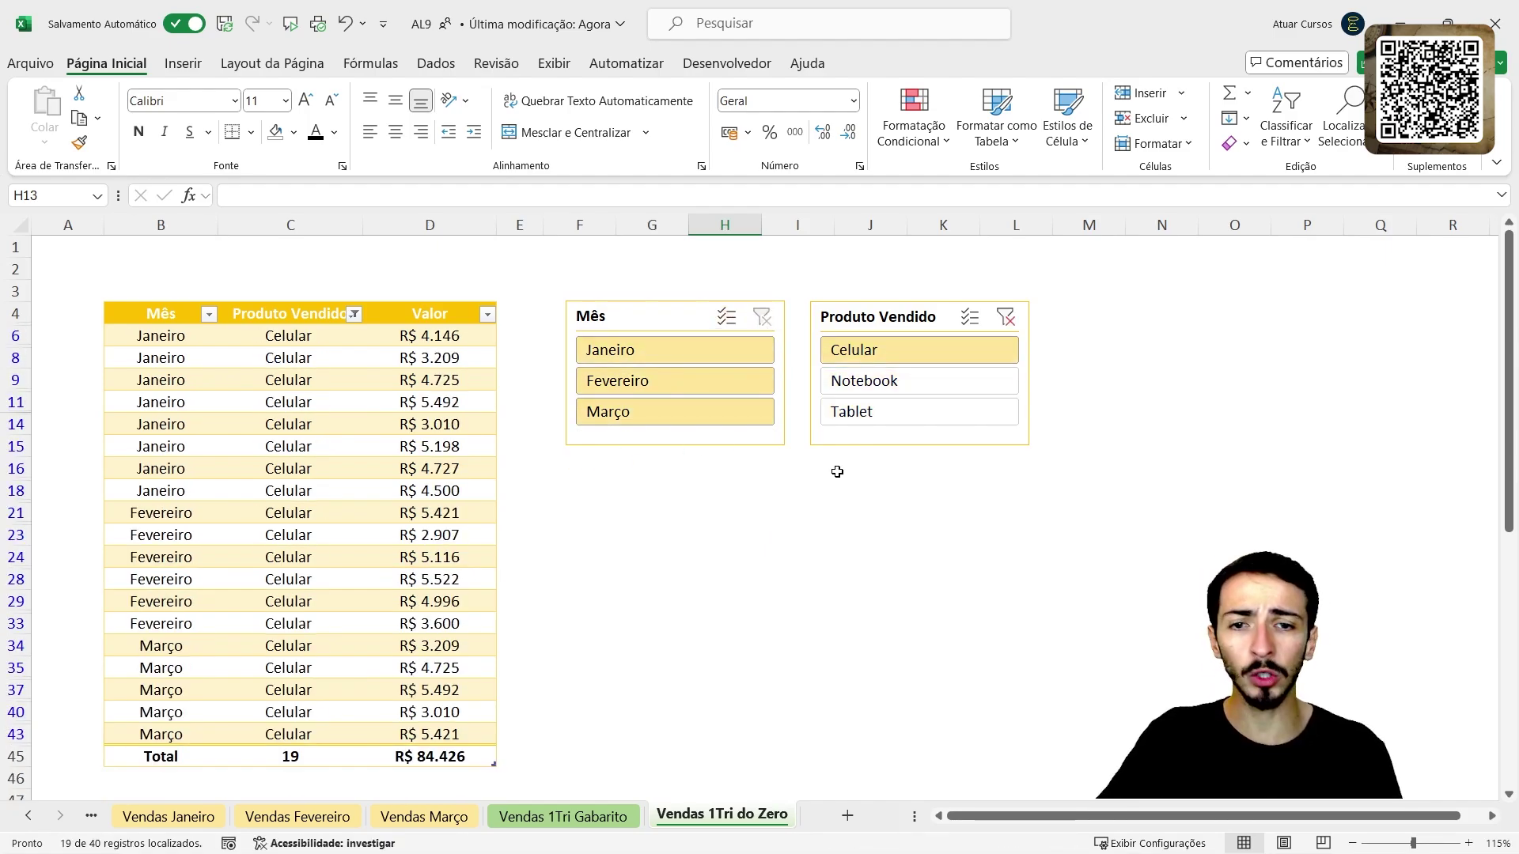
click(884, 388)
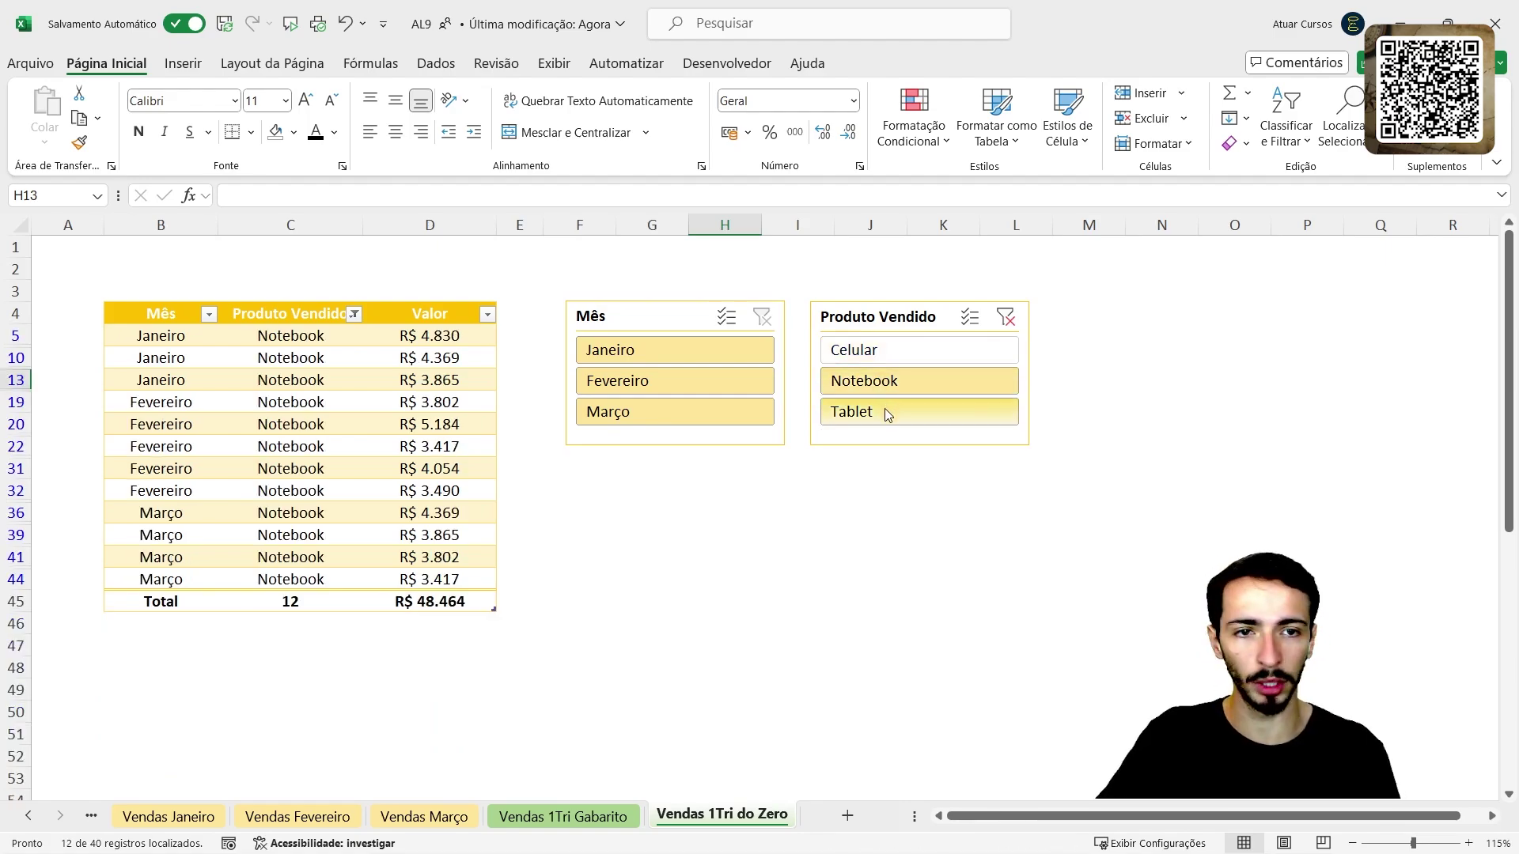
click(887, 412)
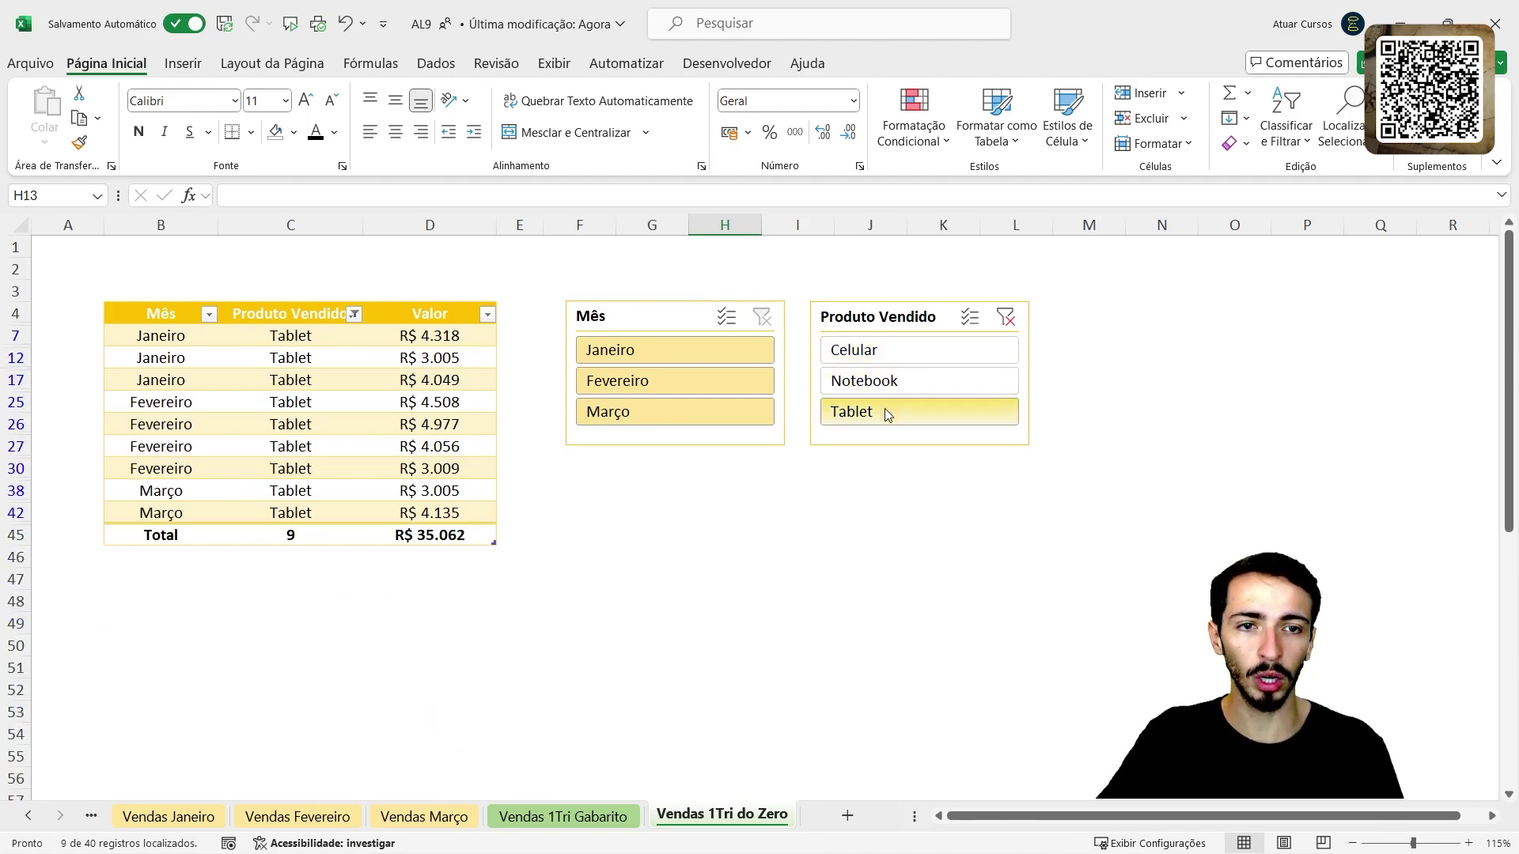
click(1007, 320)
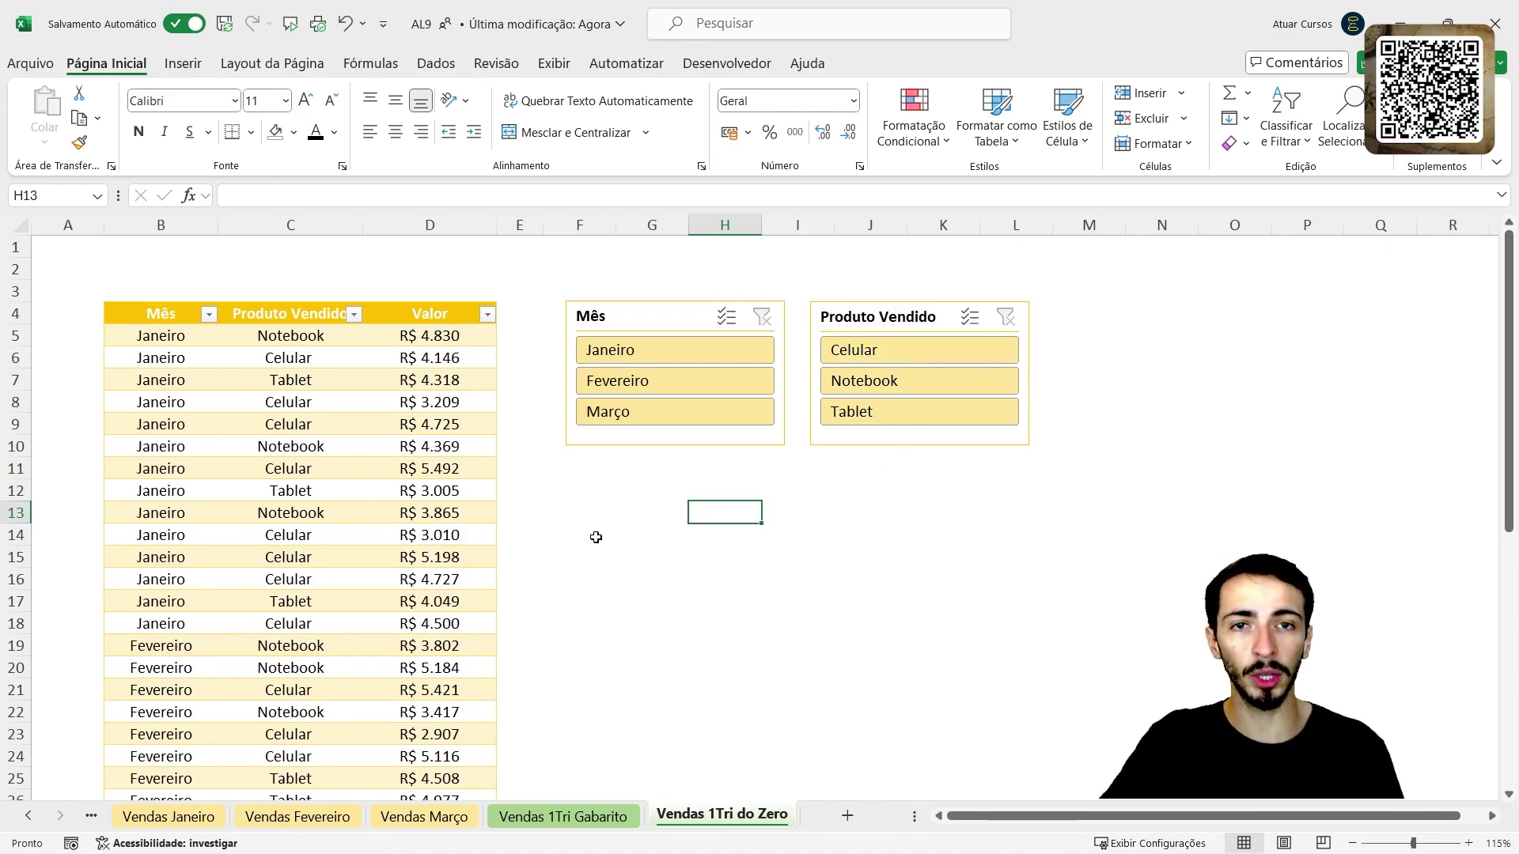
Step: Filter the sales table by Janeiro and Celular with both slicers, and check the filtered product and month cells
click(671, 349)
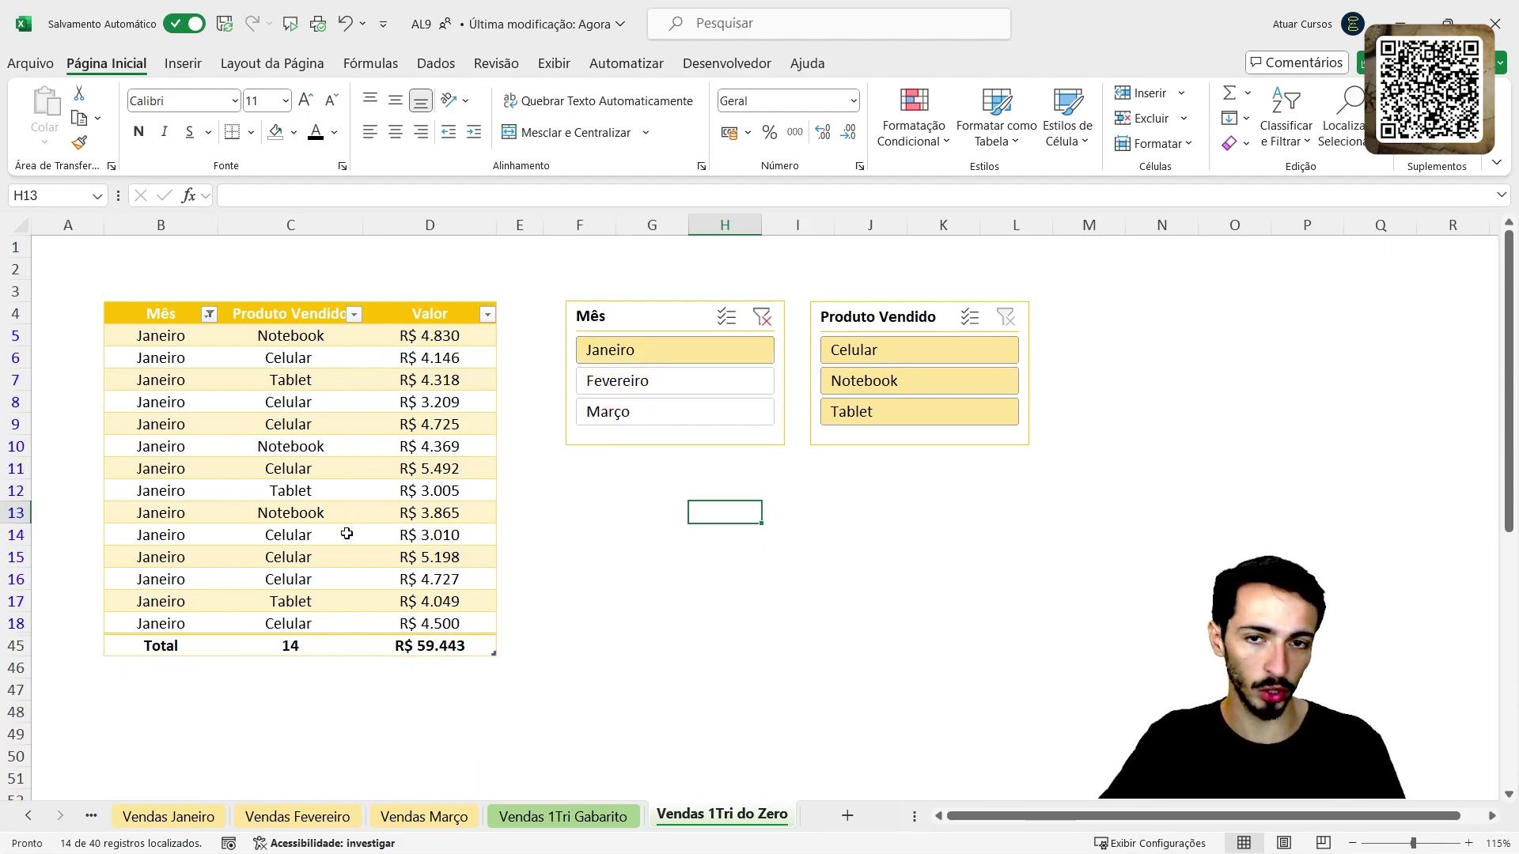
click(964, 348)
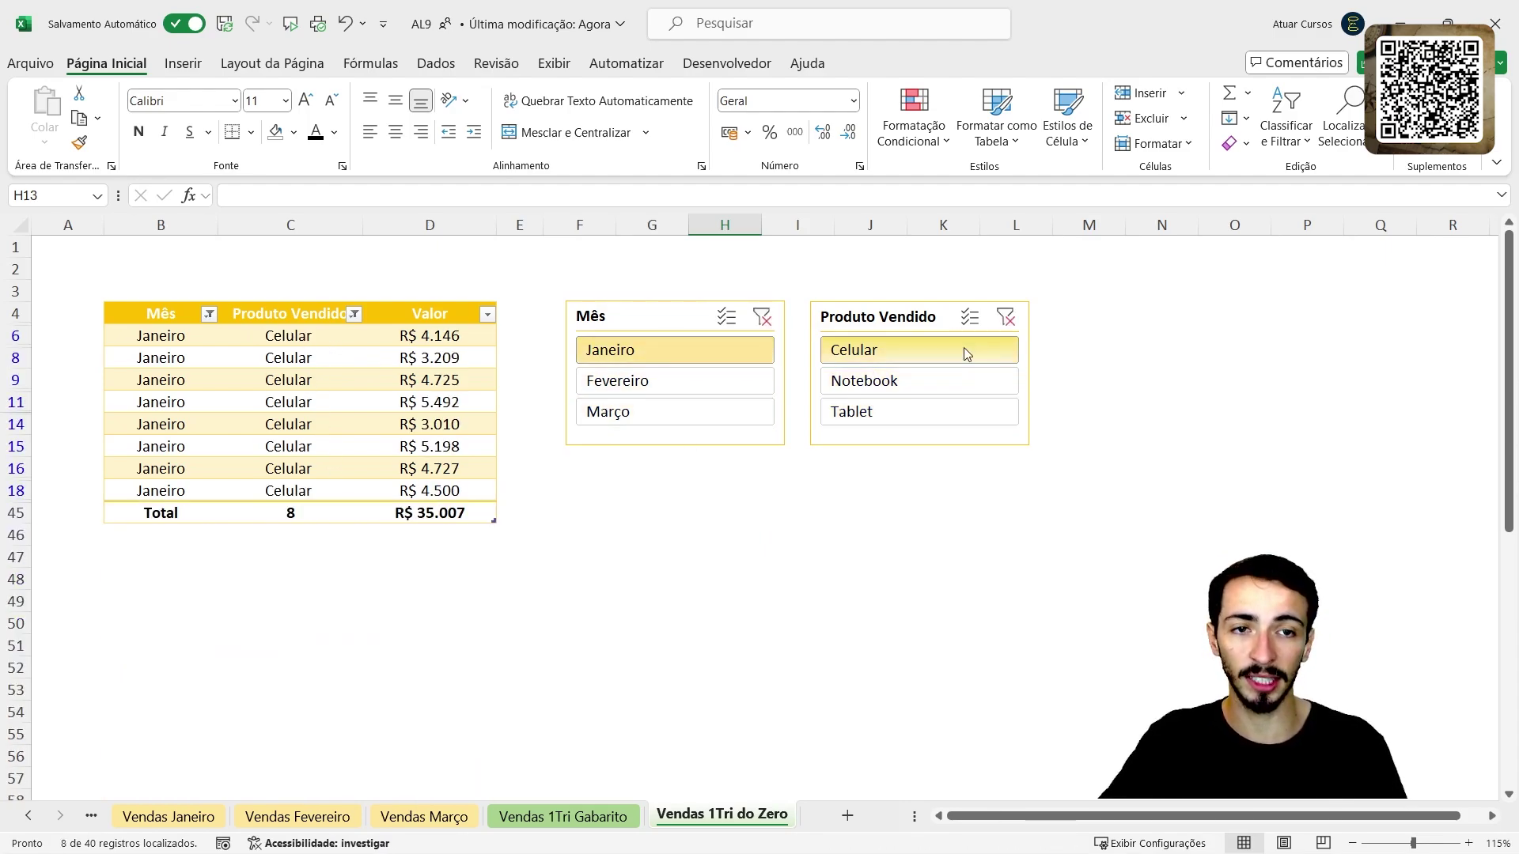
drag(265, 336, 295, 494)
drag(168, 348, 187, 486)
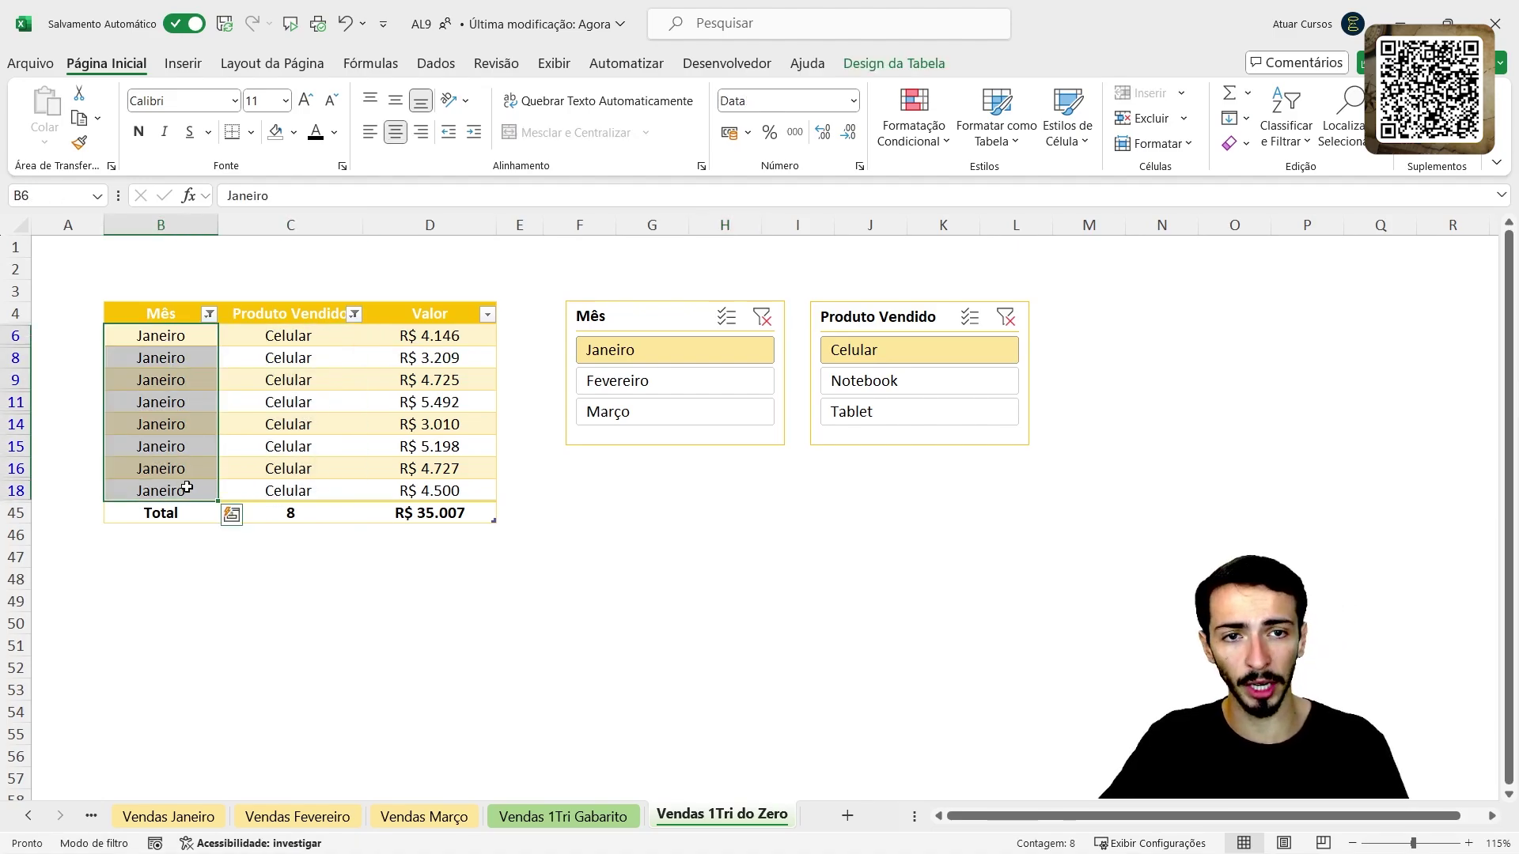
Step: Clear the Mês filter while keeping Celular, and examine the Celular sales across all months
click(762, 318)
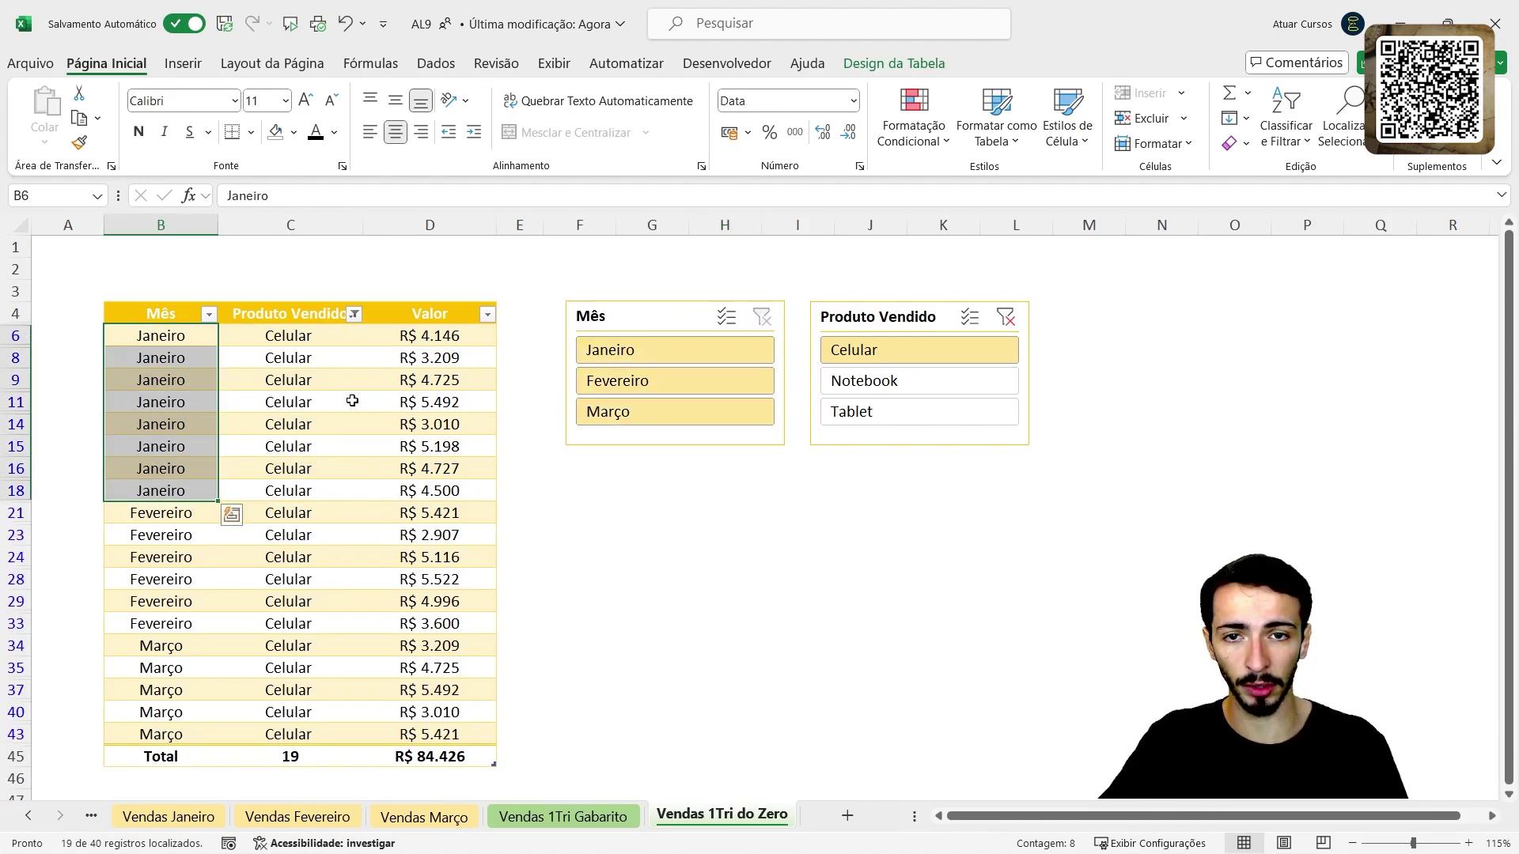
drag(289, 345, 353, 736)
click(300, 472)
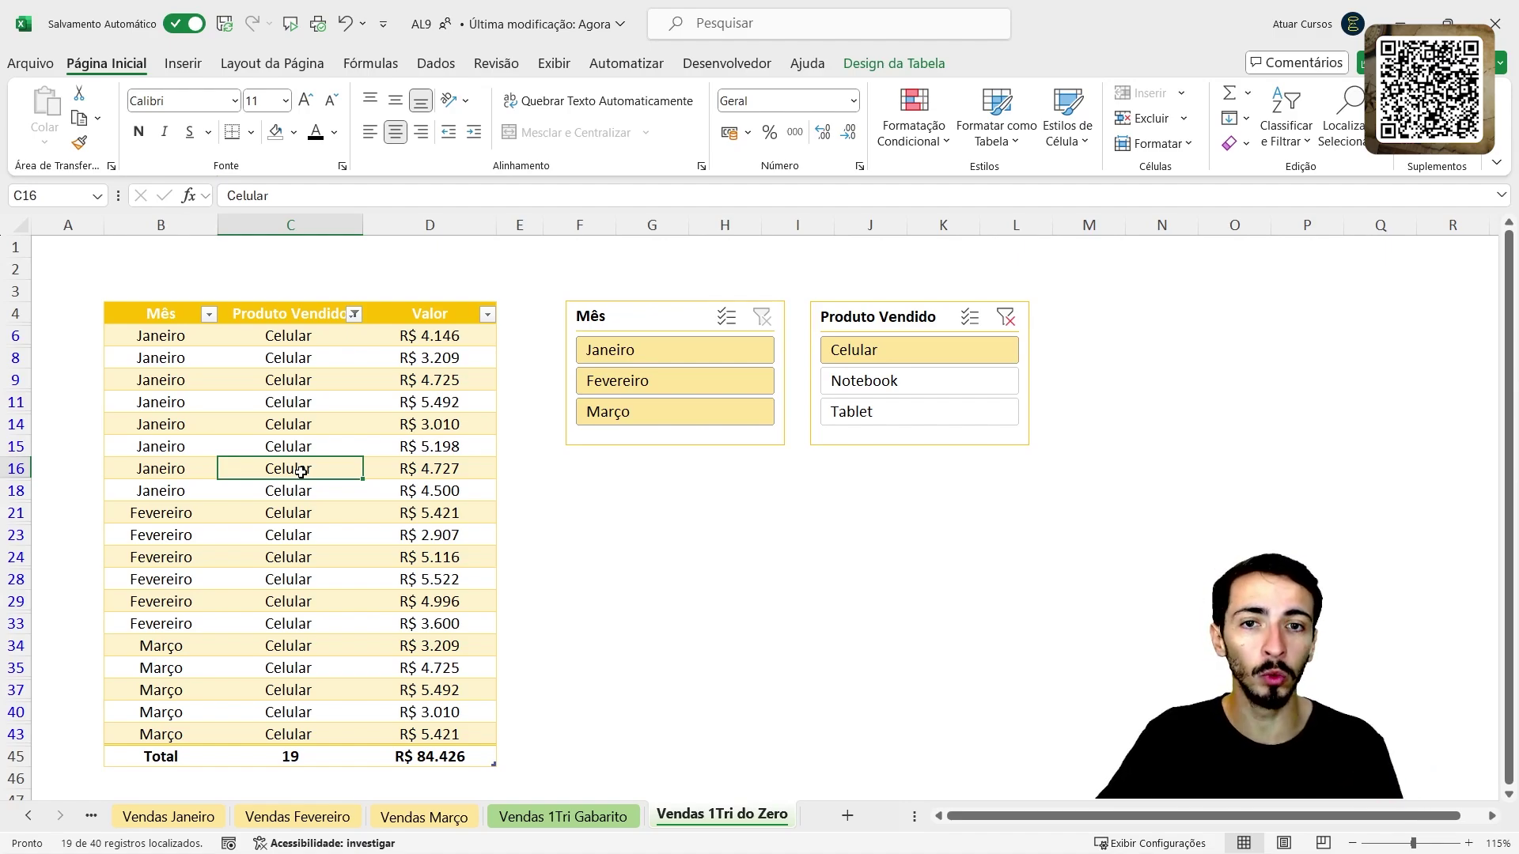
drag(147, 323, 391, 761)
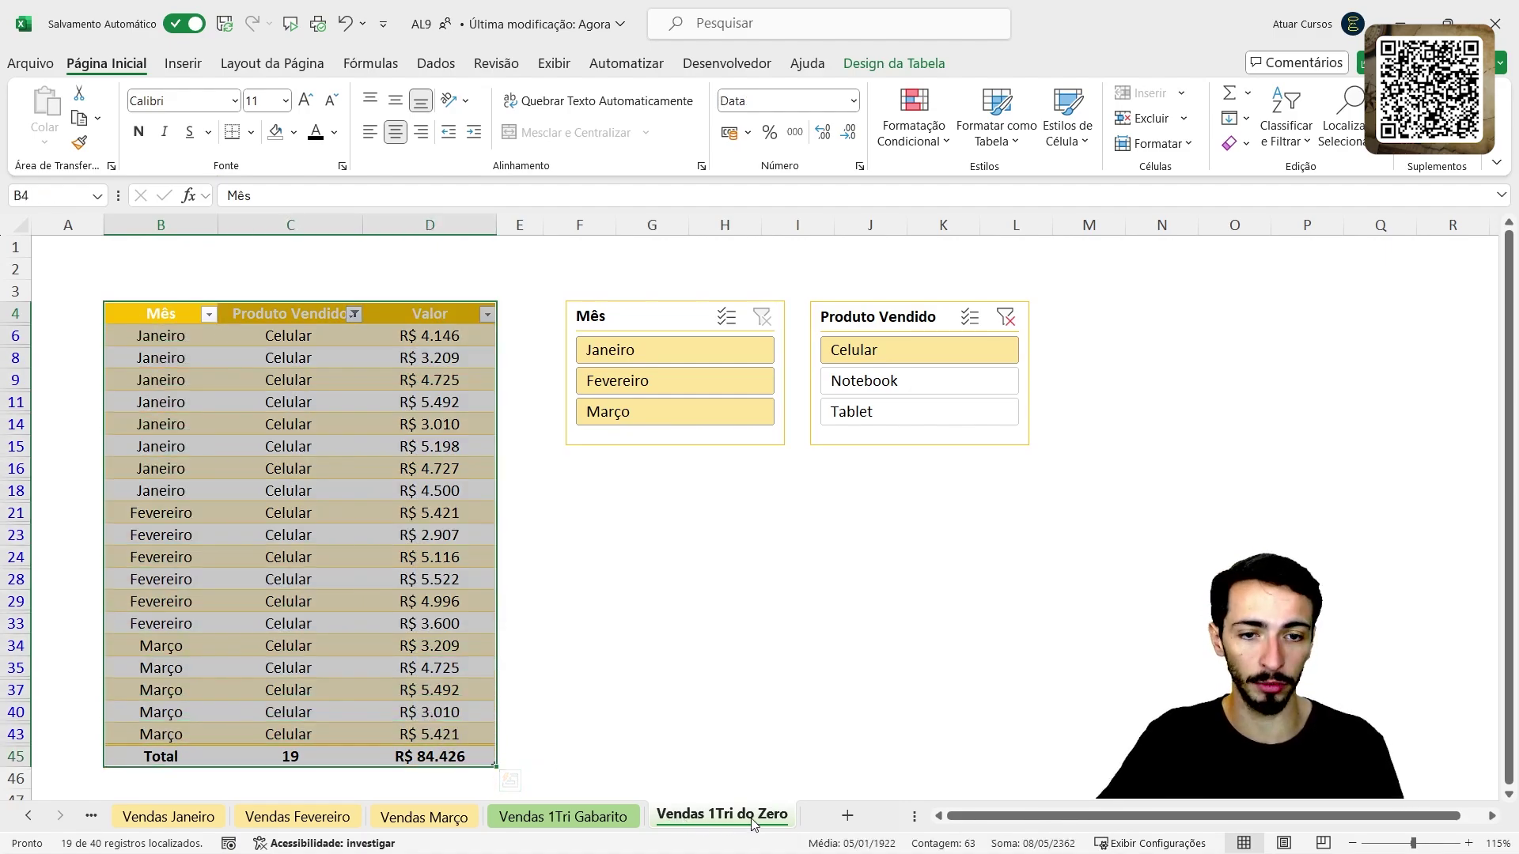
click(402, 516)
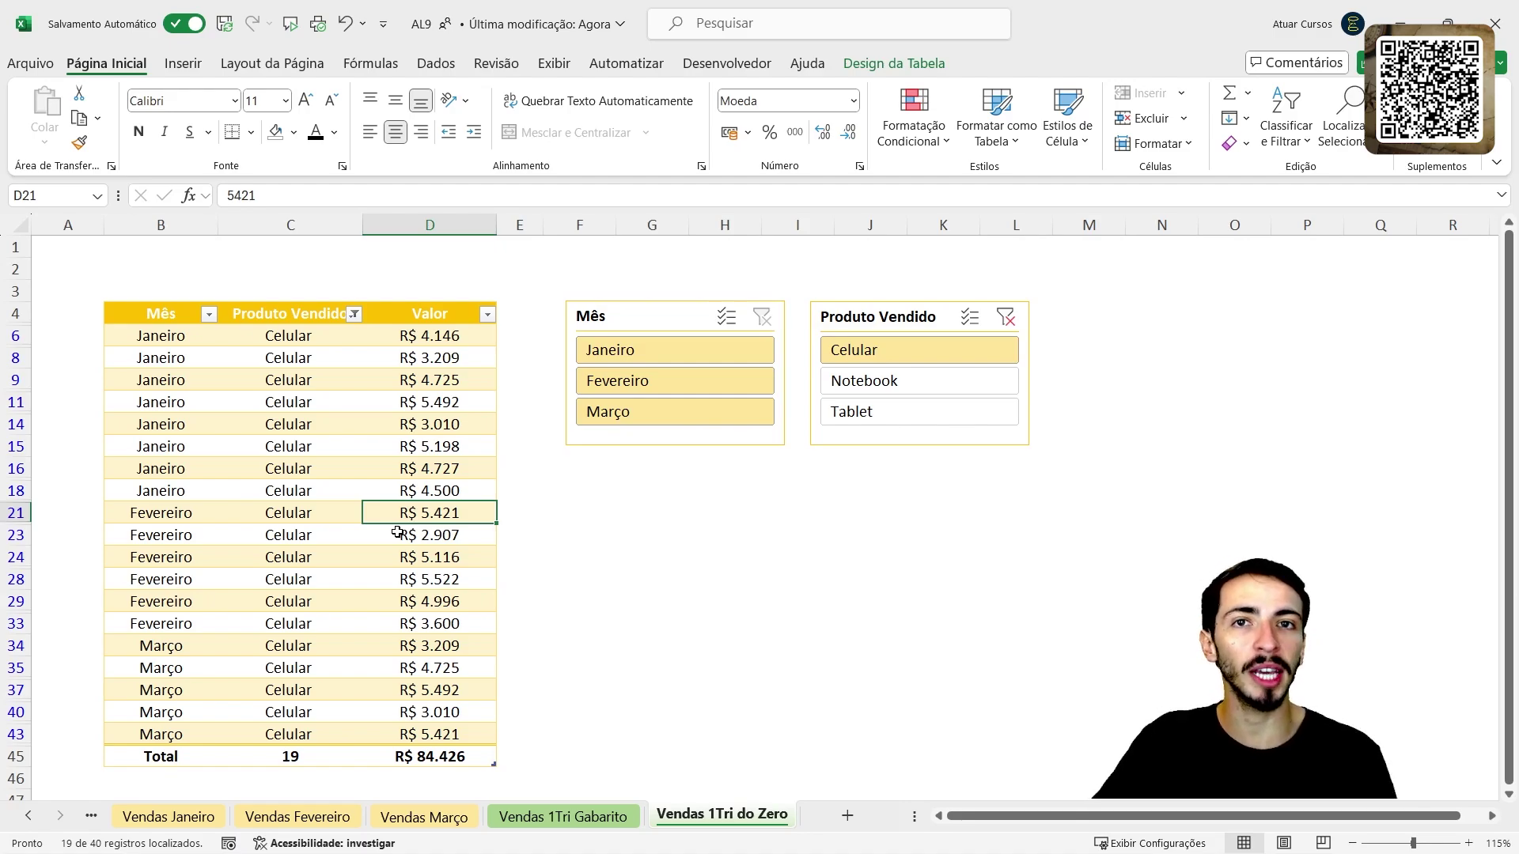
drag(281, 336, 320, 734)
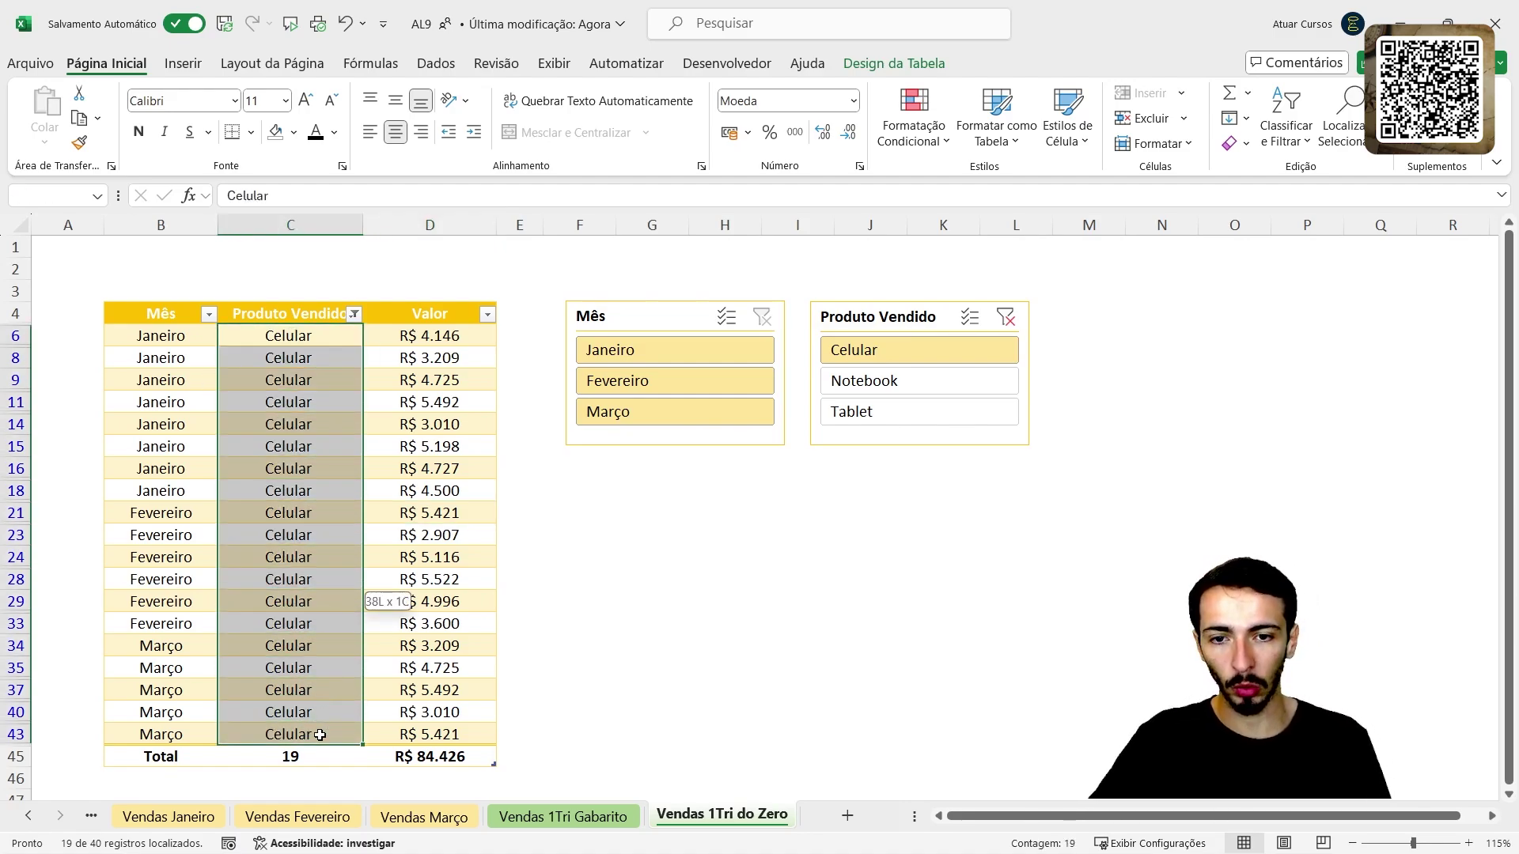
Step: Filter the sales table by Notebook, narrow it to Março, and check the filtered month and product cells
click(886, 383)
drag(264, 336, 318, 546)
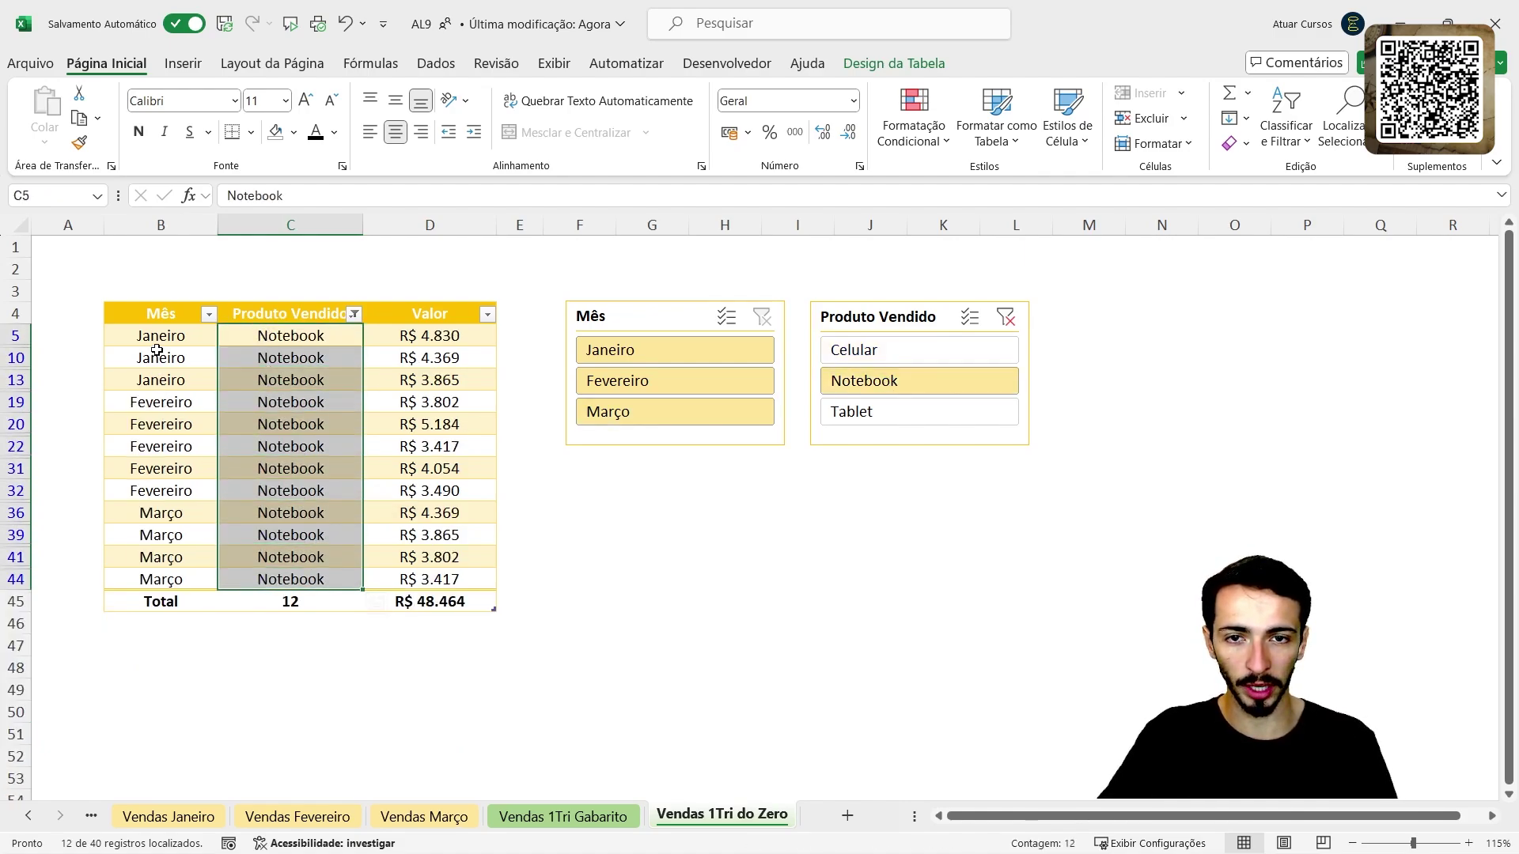
drag(158, 338, 207, 518)
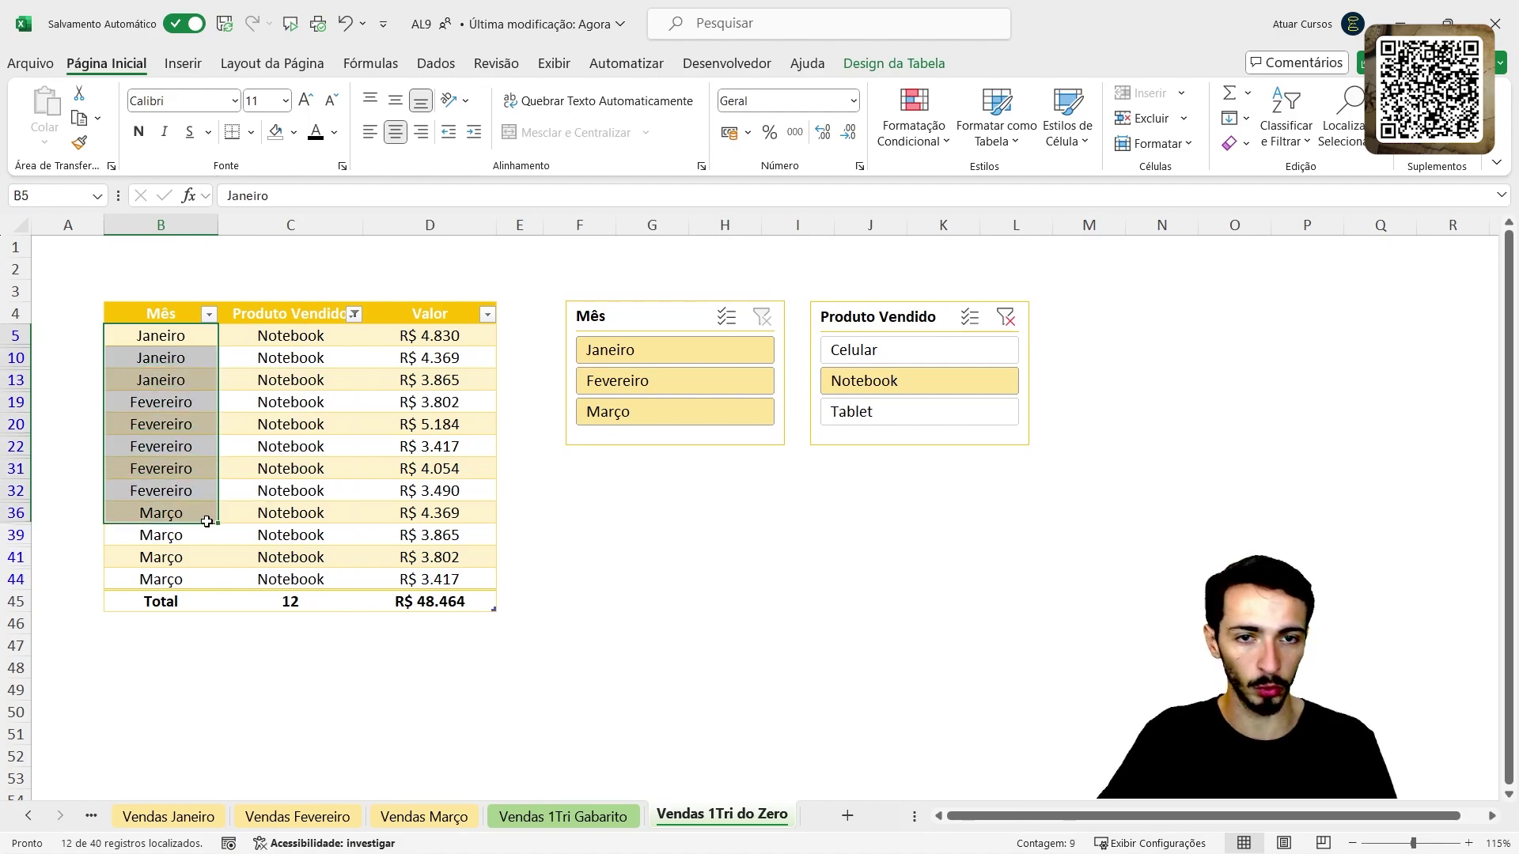
click(646, 409)
click(279, 339)
drag(278, 339, 288, 402)
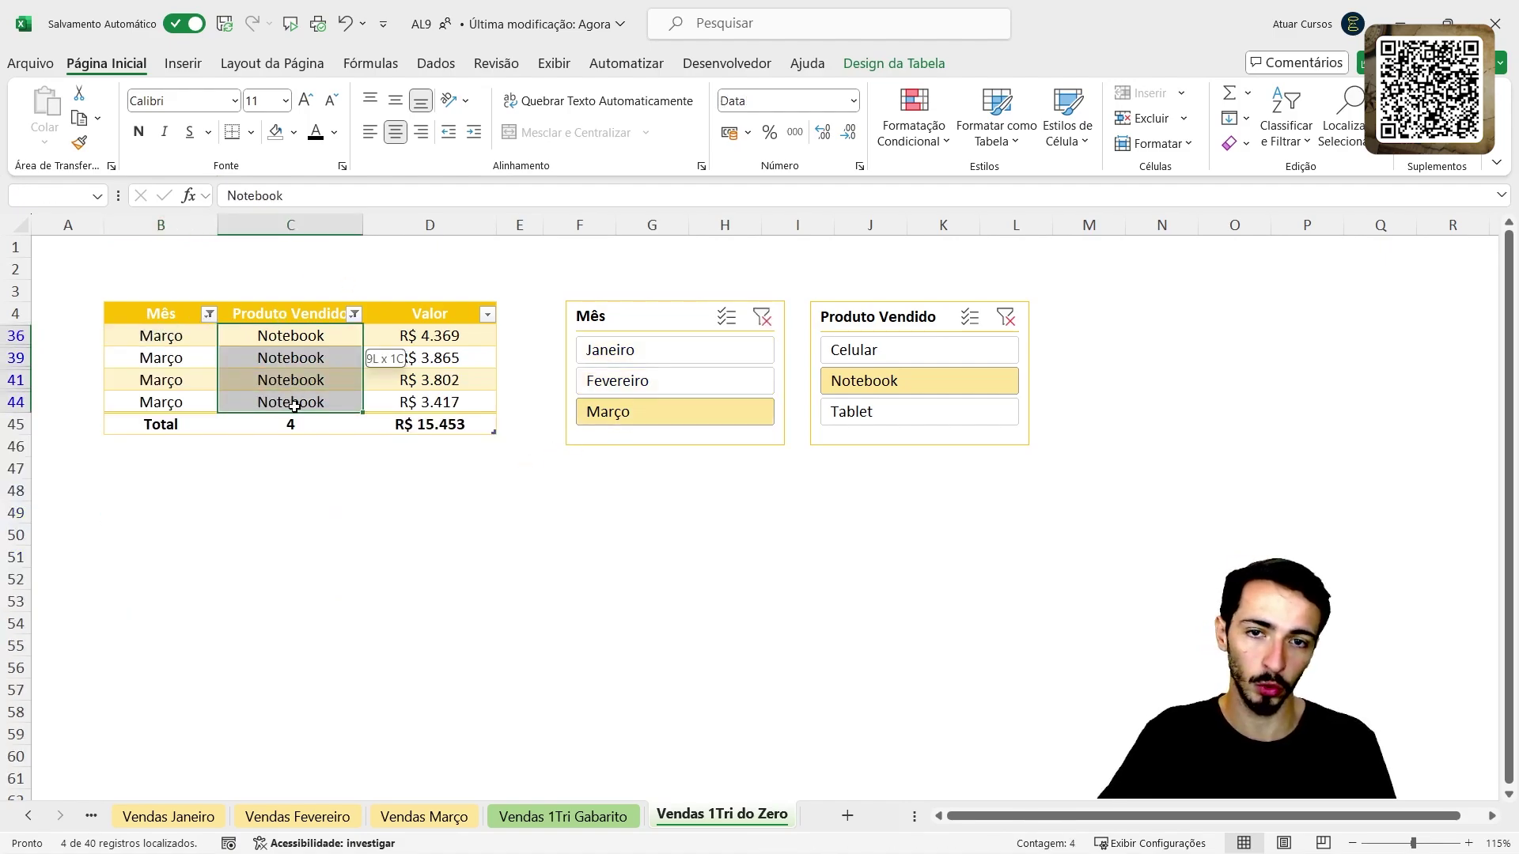
Step: Clear the filters in both the Mês and Produto Vendido slicers and look over the full sales table
click(761, 318)
click(1005, 318)
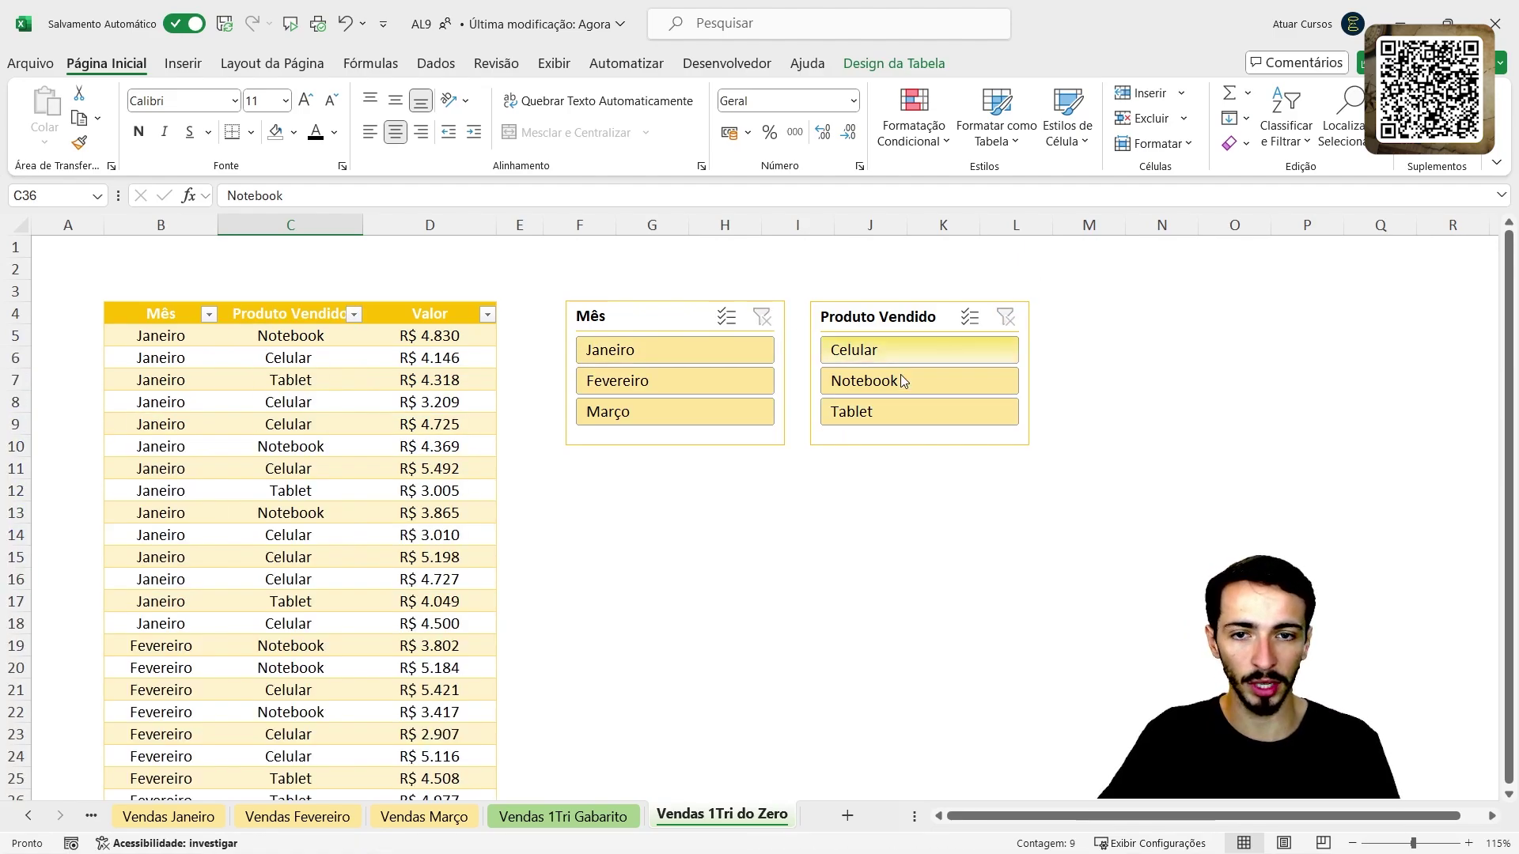
scroll(269, 483, down, 4)
scroll(312, 560, up, 4)
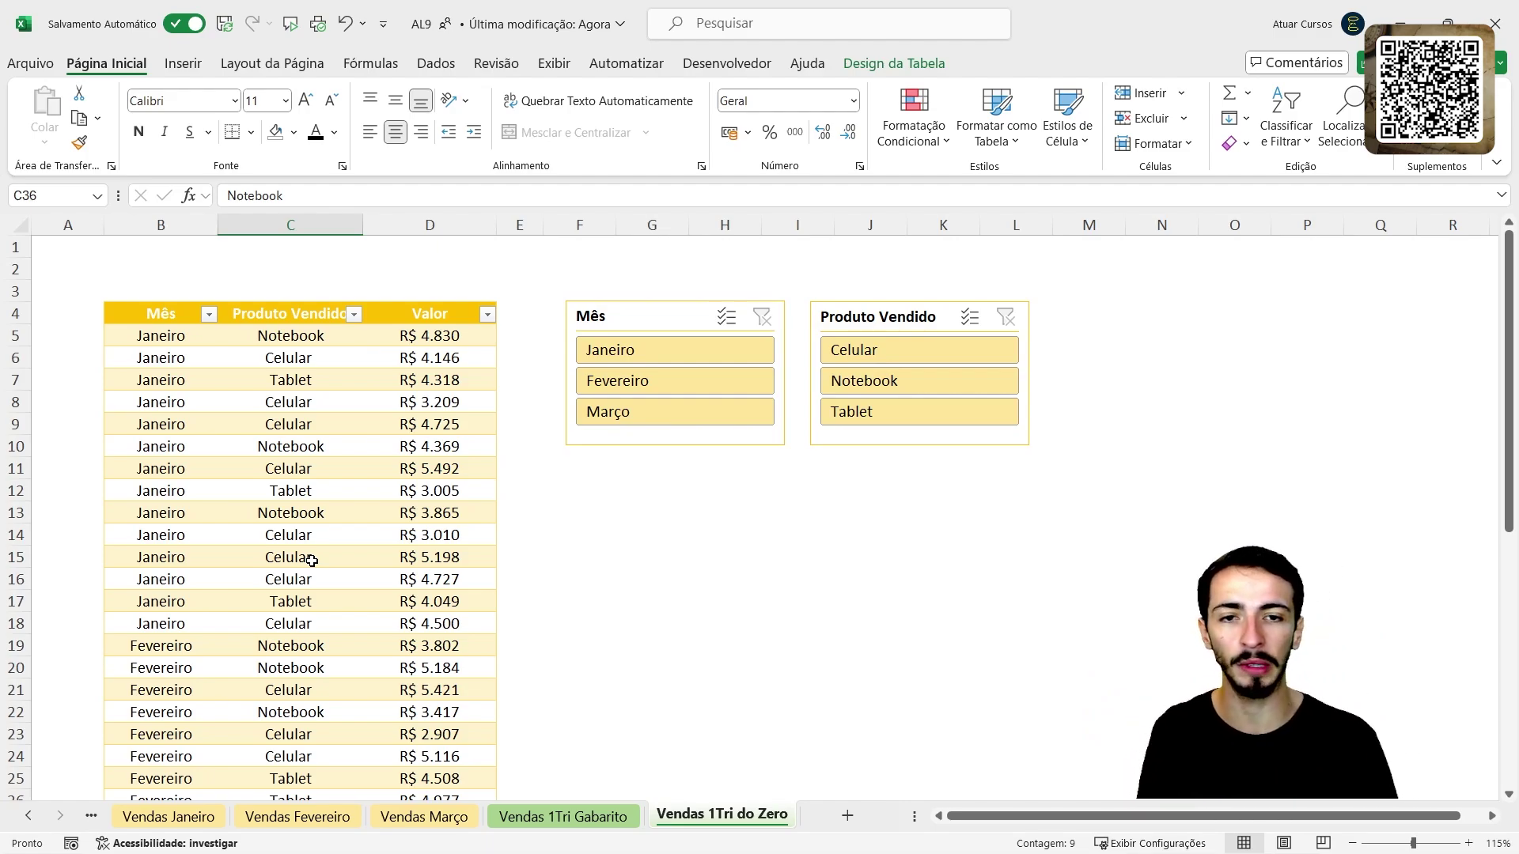
click(311, 561)
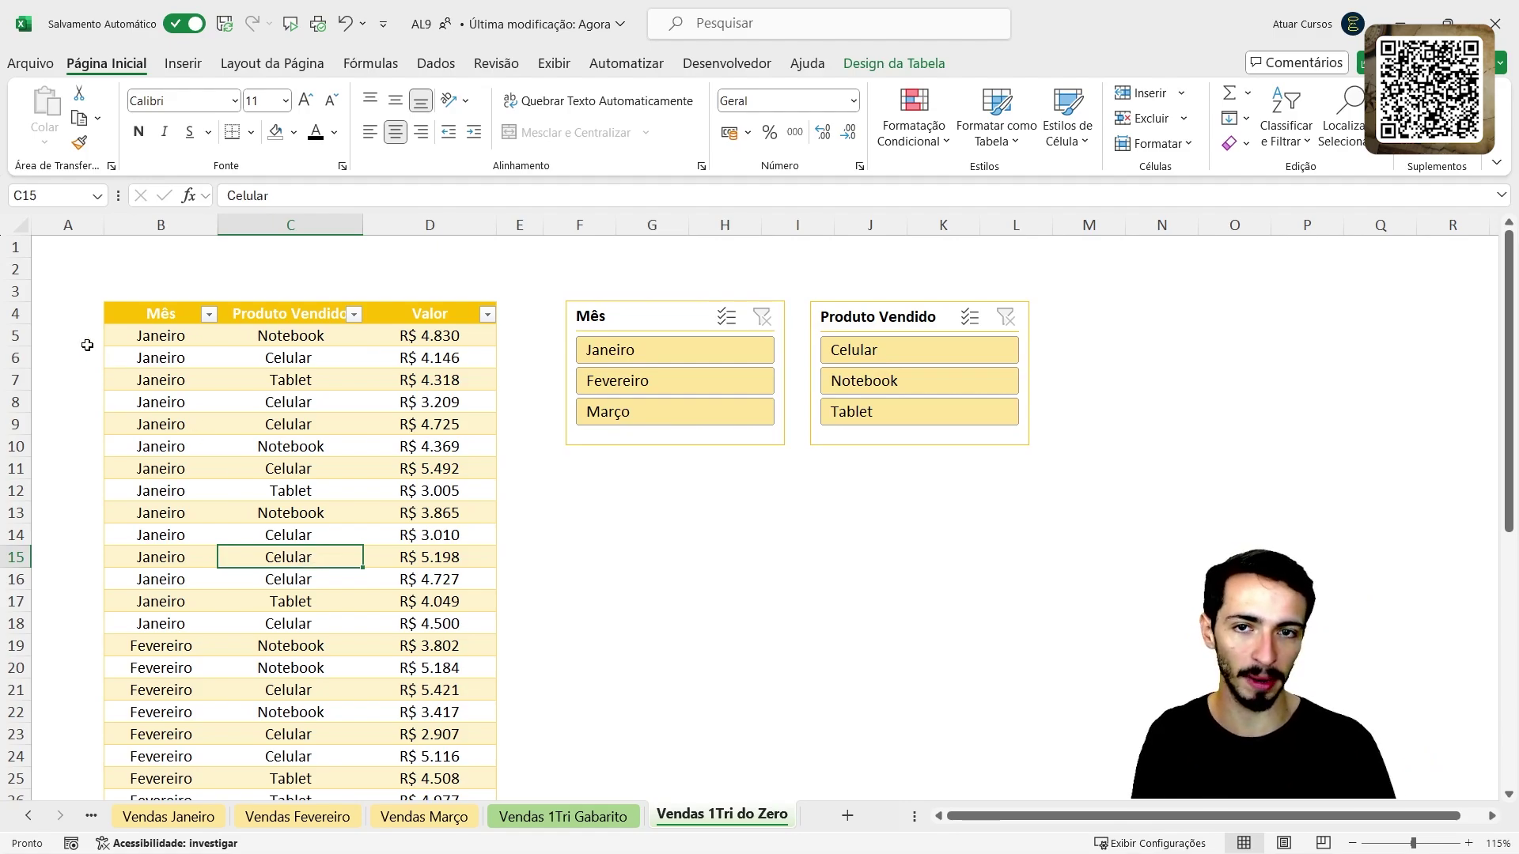
Step: Examine the title shape and icon above the table in the Vendas 1Tri Gabarito sheet and return to Vendas 1Tri do Zero
click(566, 817)
click(265, 281)
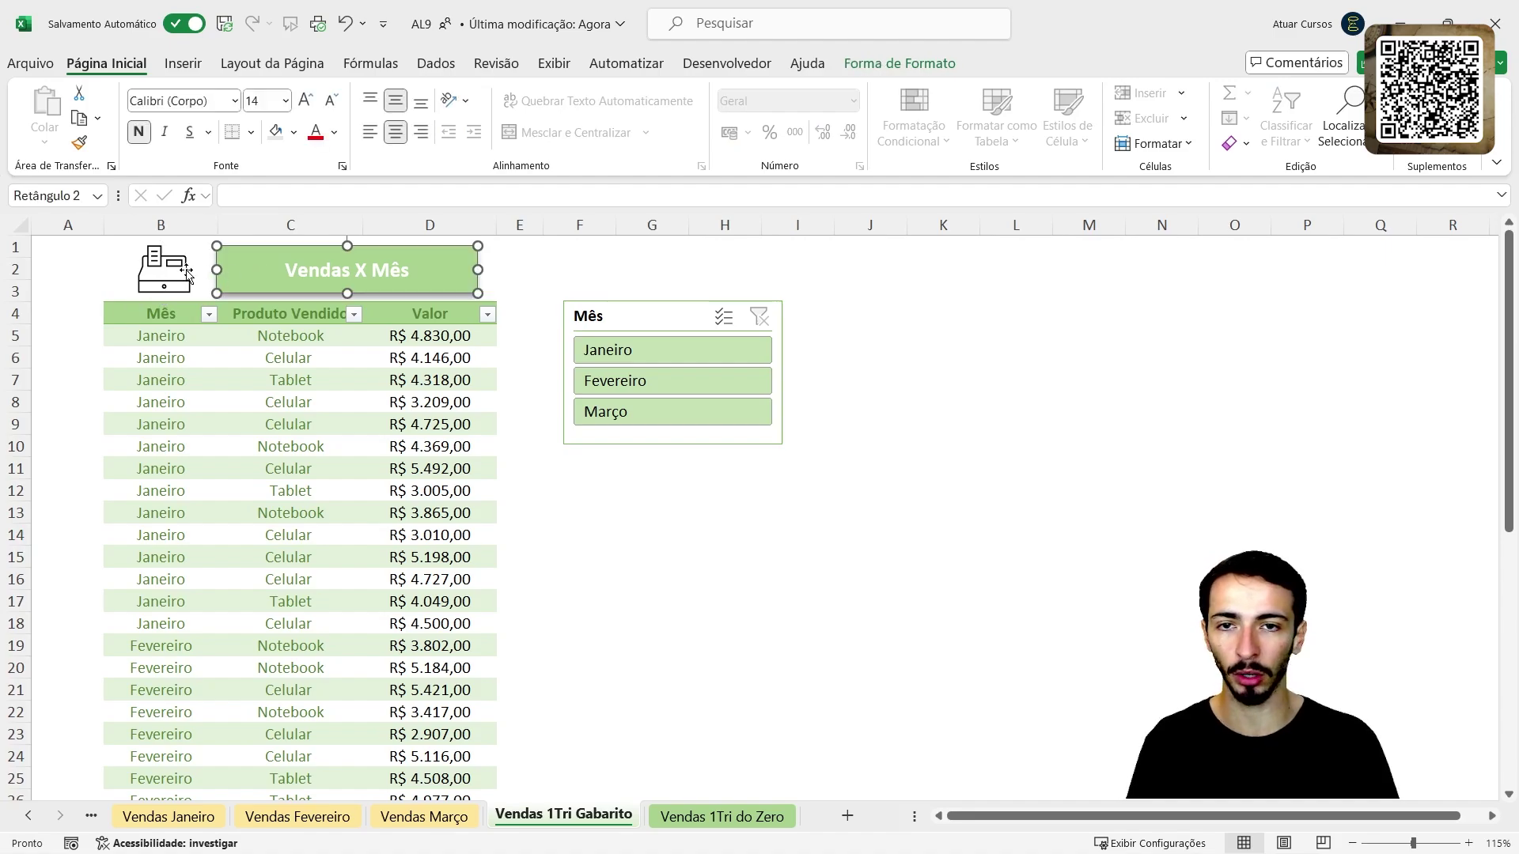
click(171, 277)
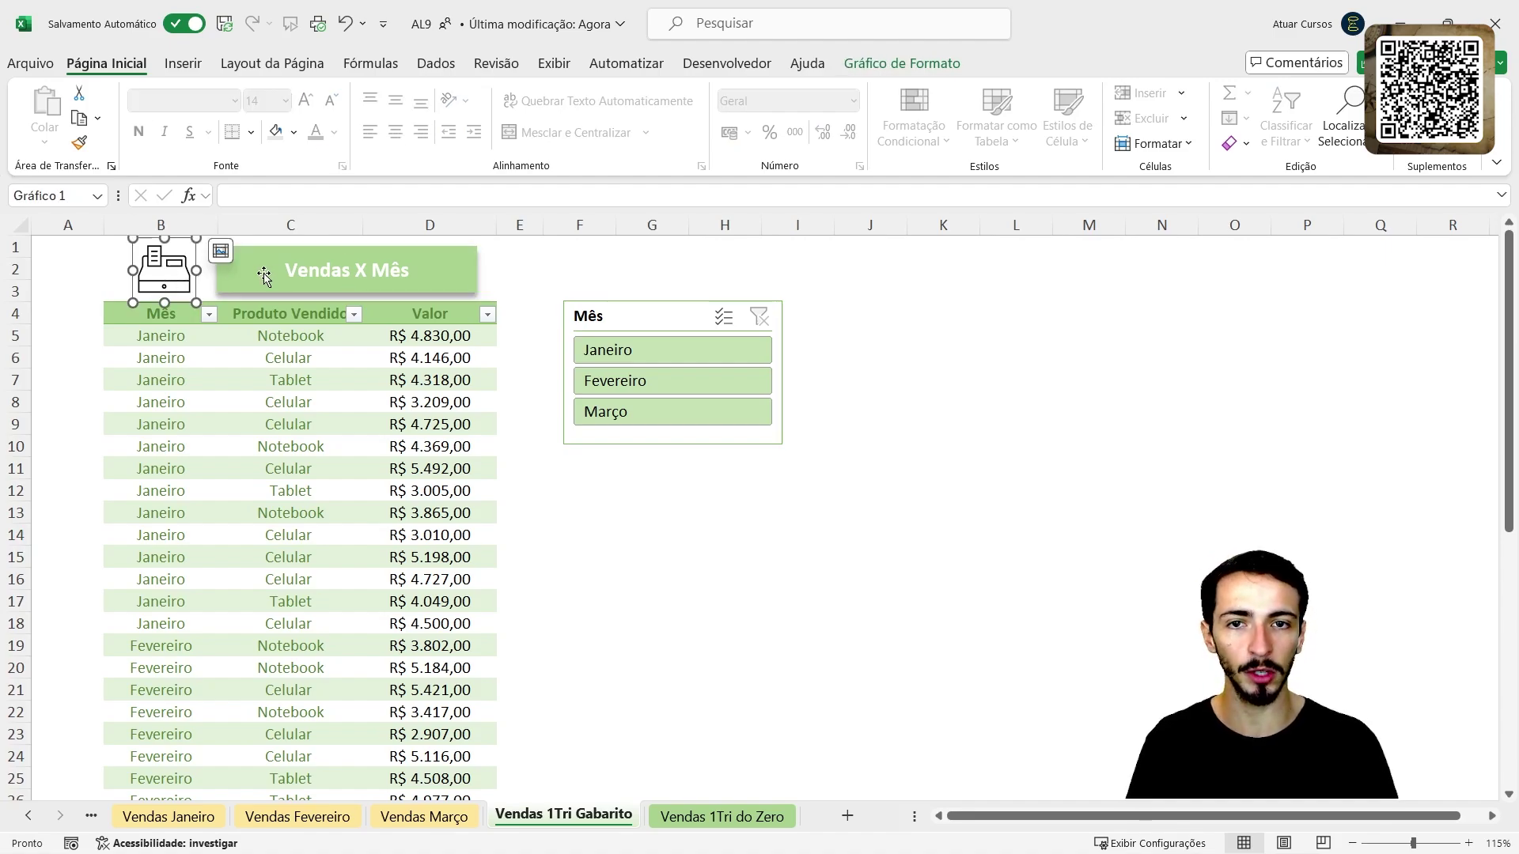
click(305, 253)
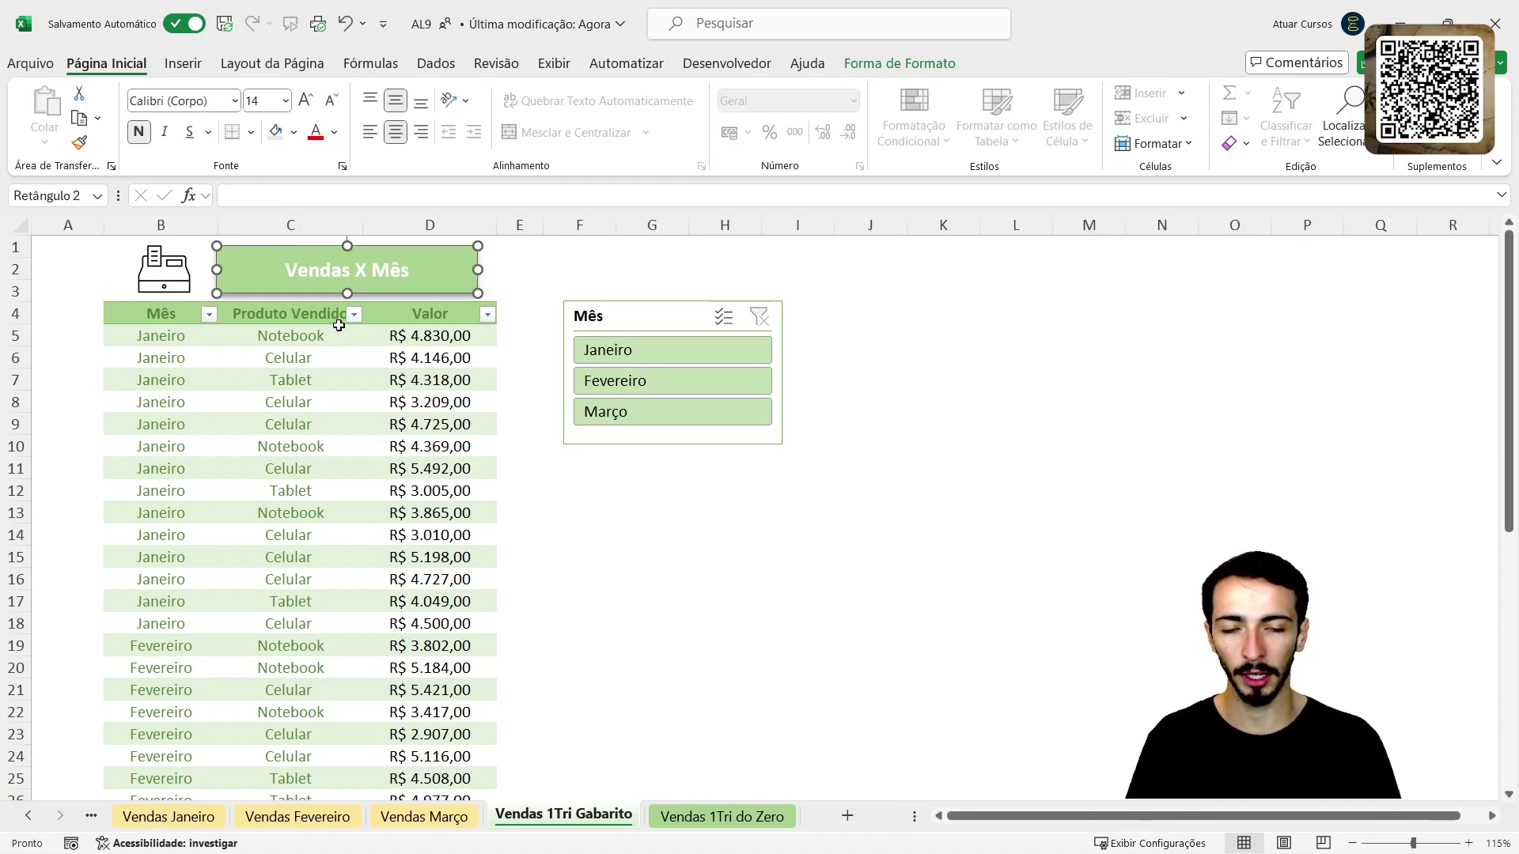
click(747, 820)
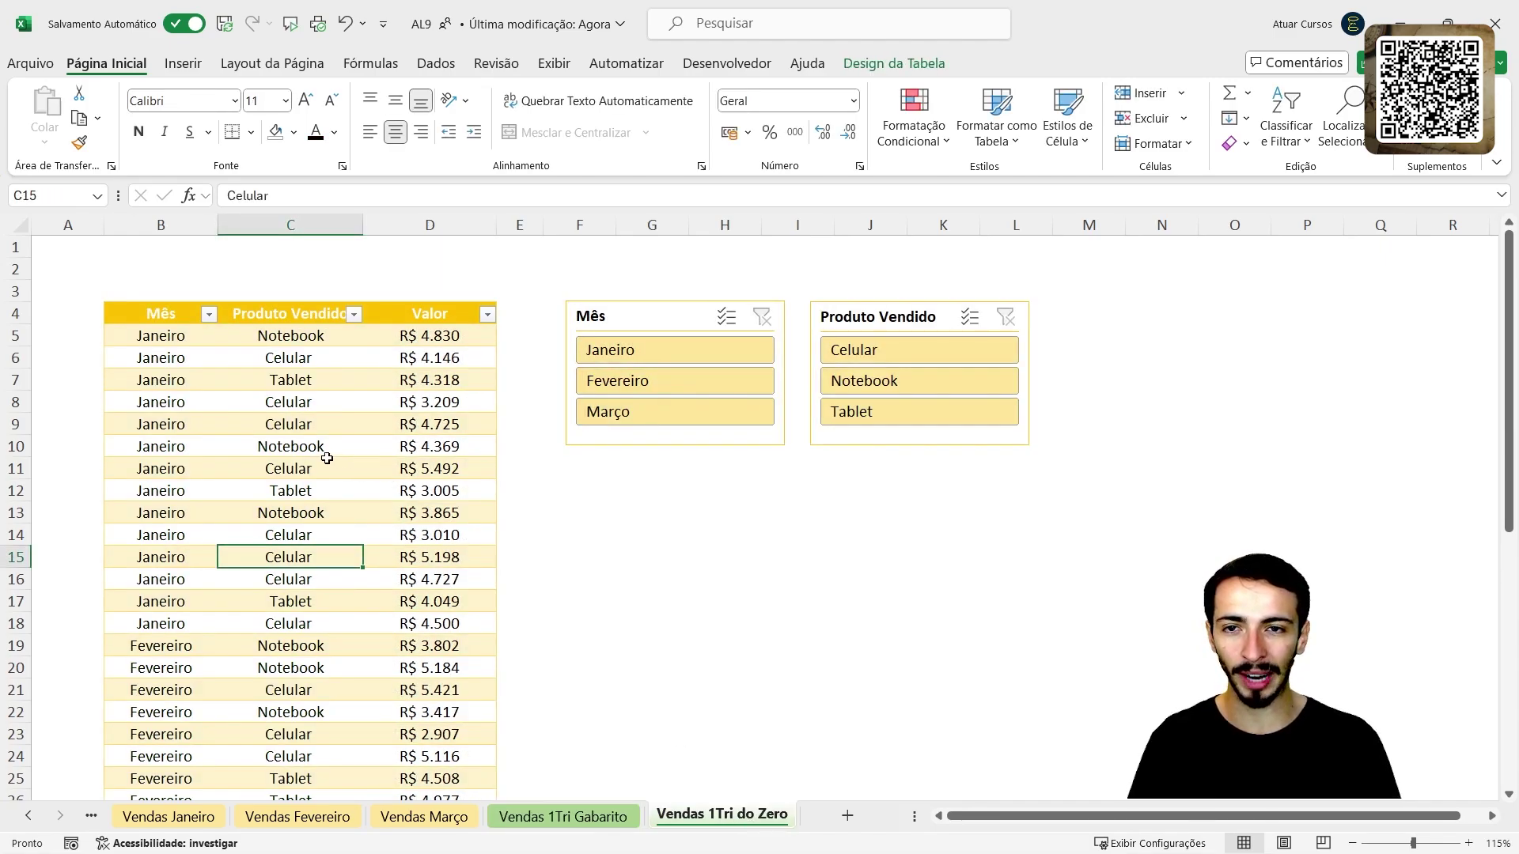
click(594, 818)
click(736, 819)
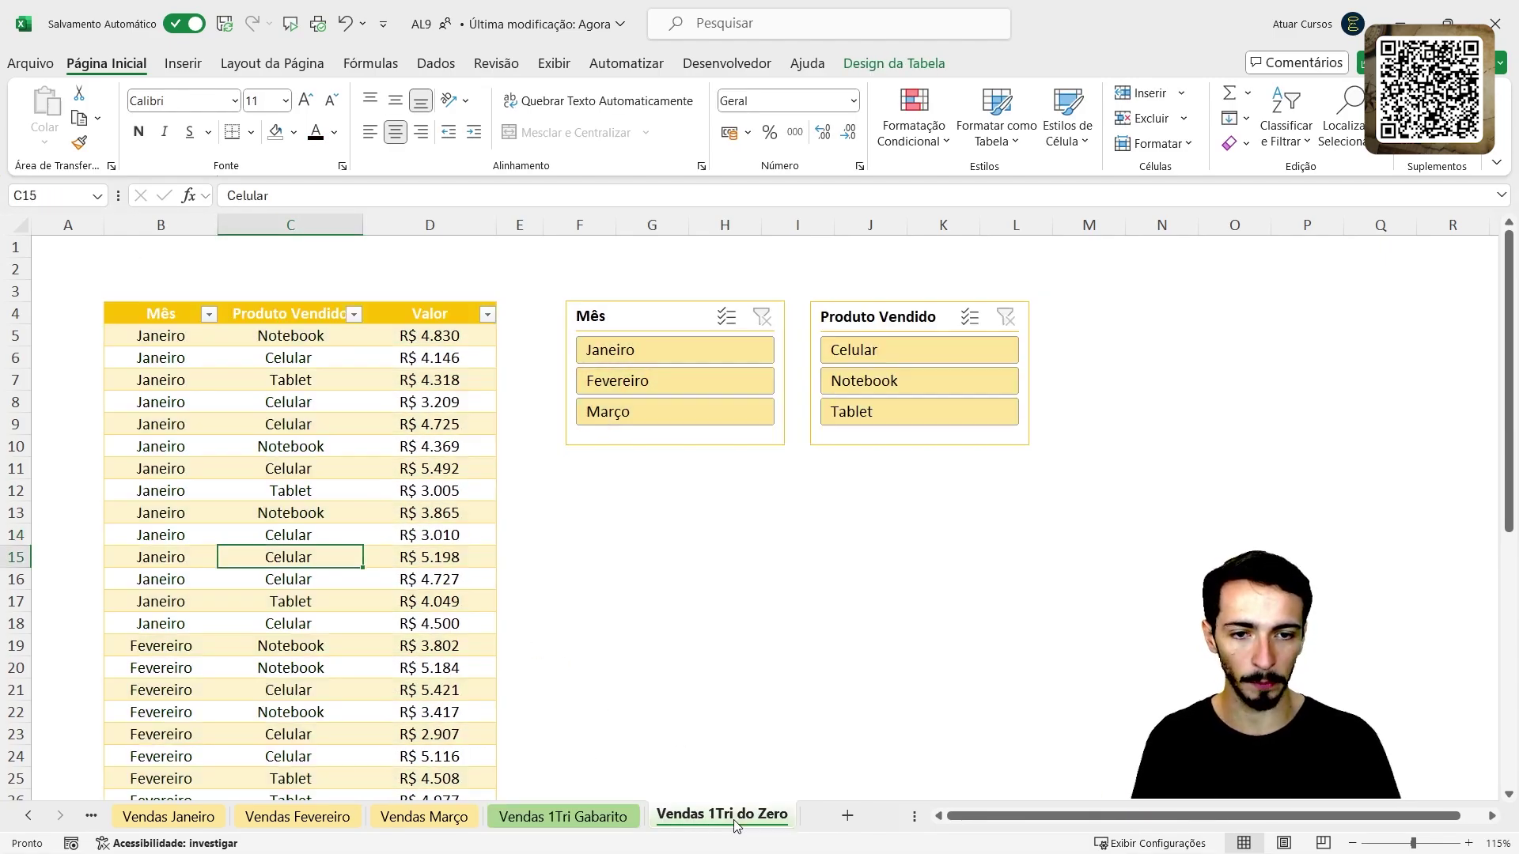
Step: Search the stock icons for VENDAS and insert the outlined cash register icon into the Vendas 1Tri do Zero sheet
click(180, 68)
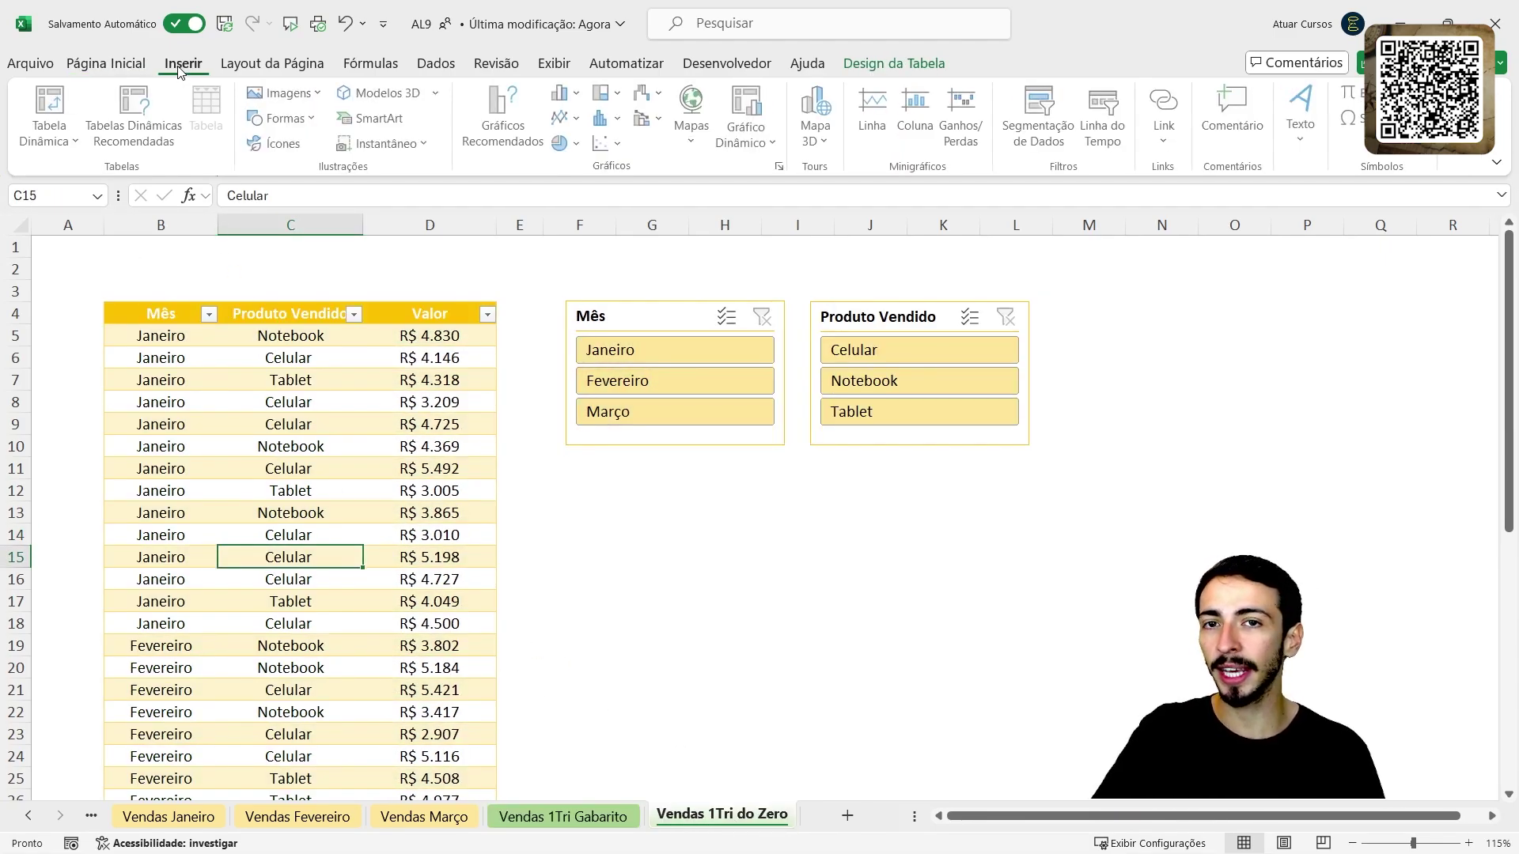
click(287, 146)
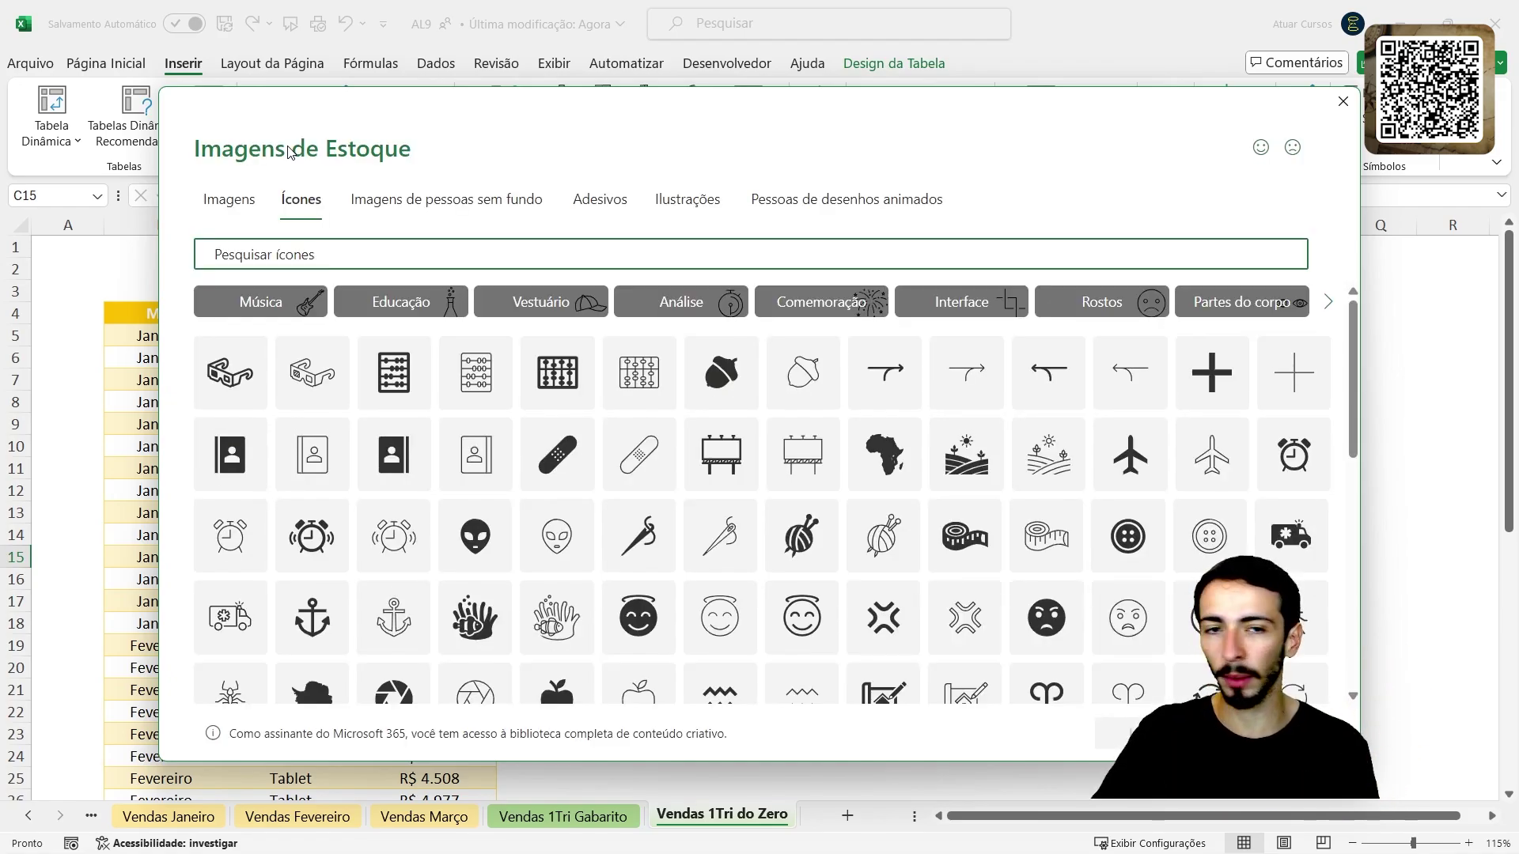
scroll(519, 477, down, 6)
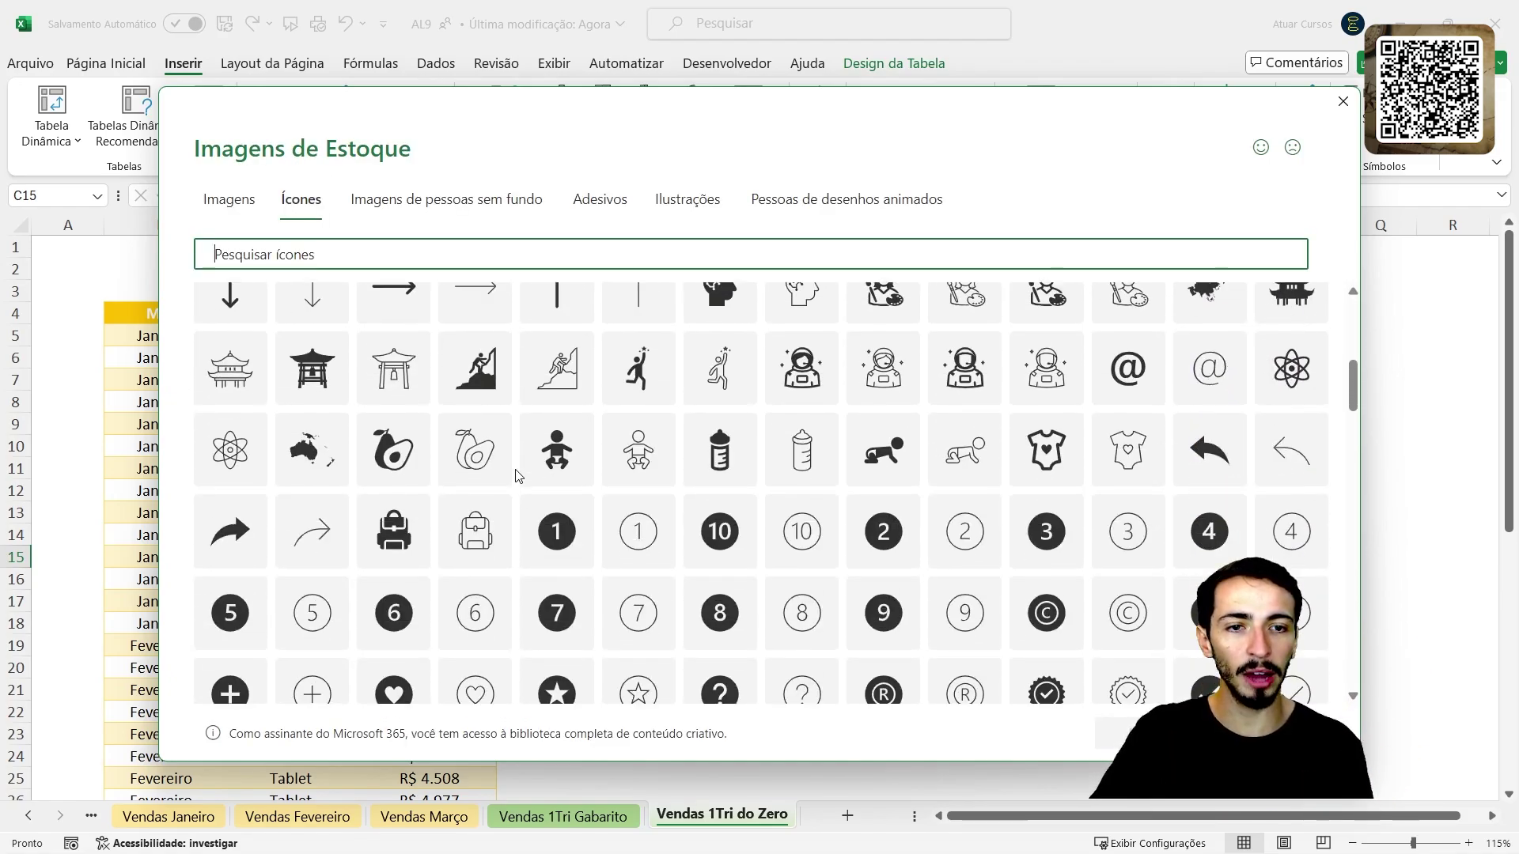
scroll(519, 477, up, 6)
scroll(519, 477, up, 2)
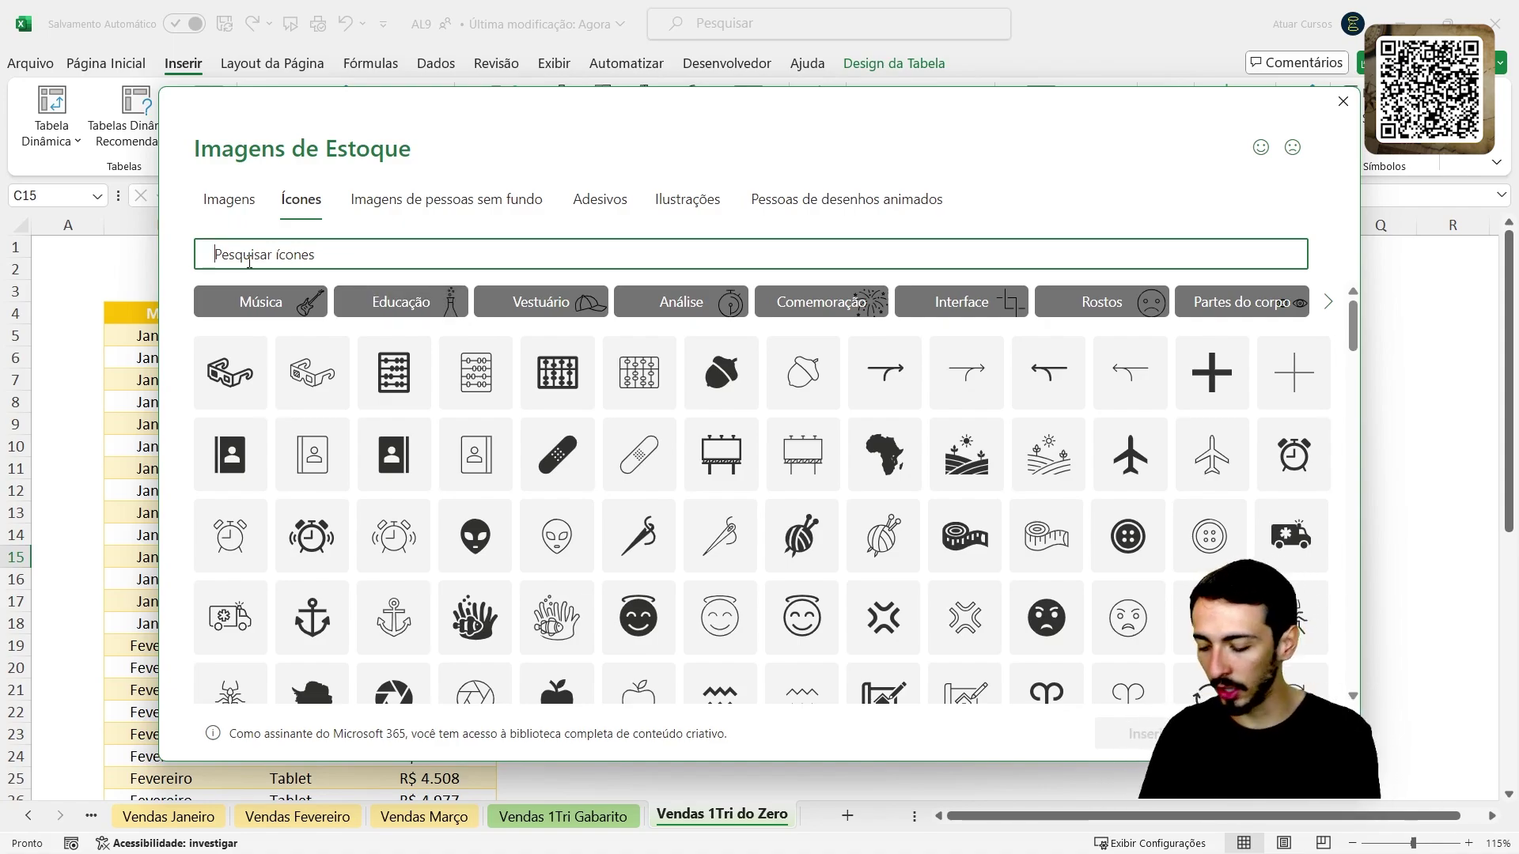
text(VENDAS)
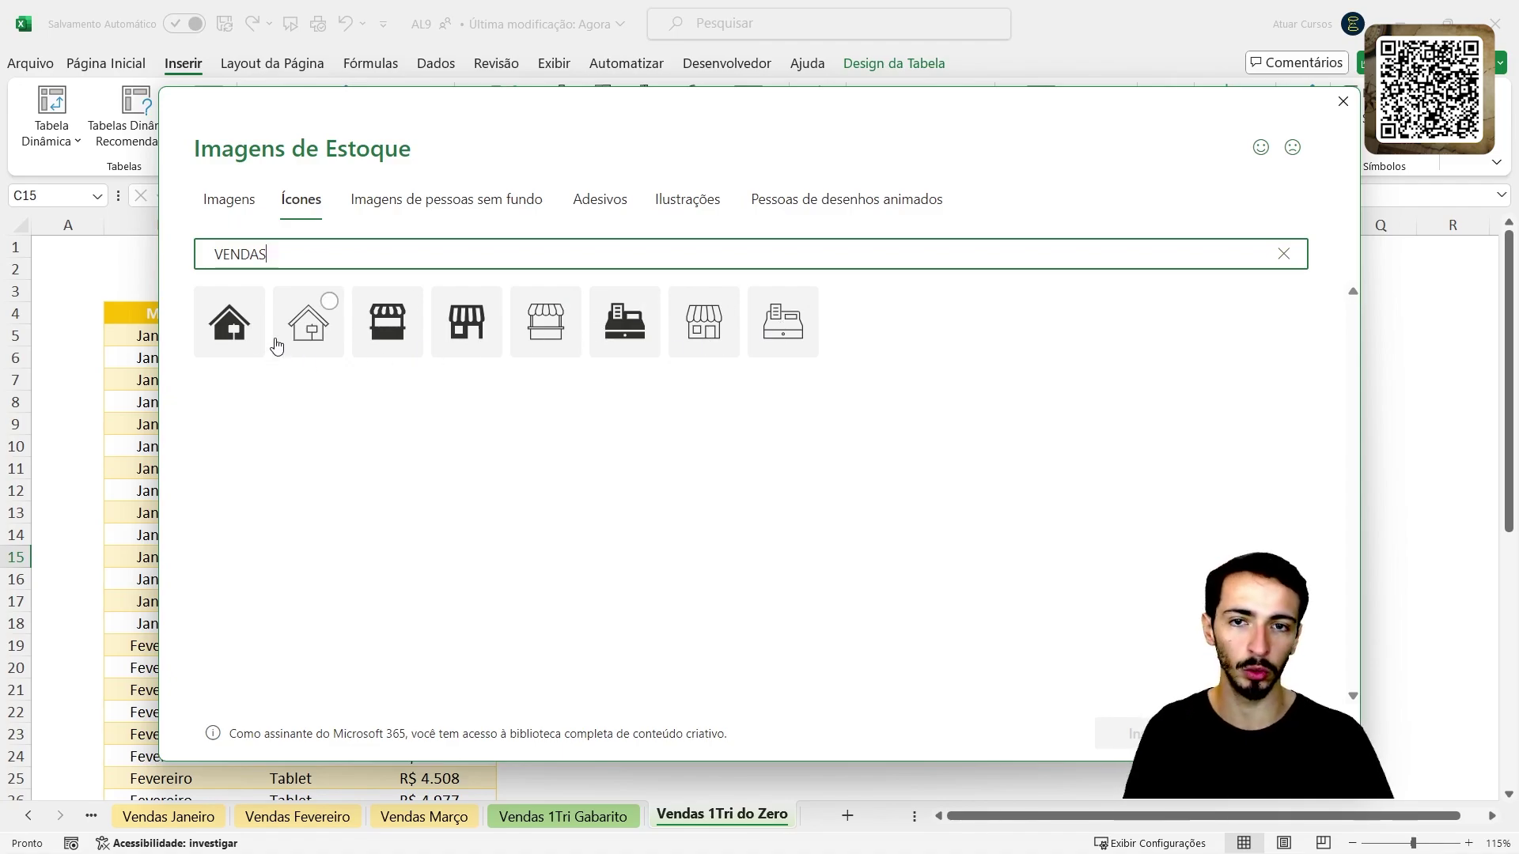
click(803, 324)
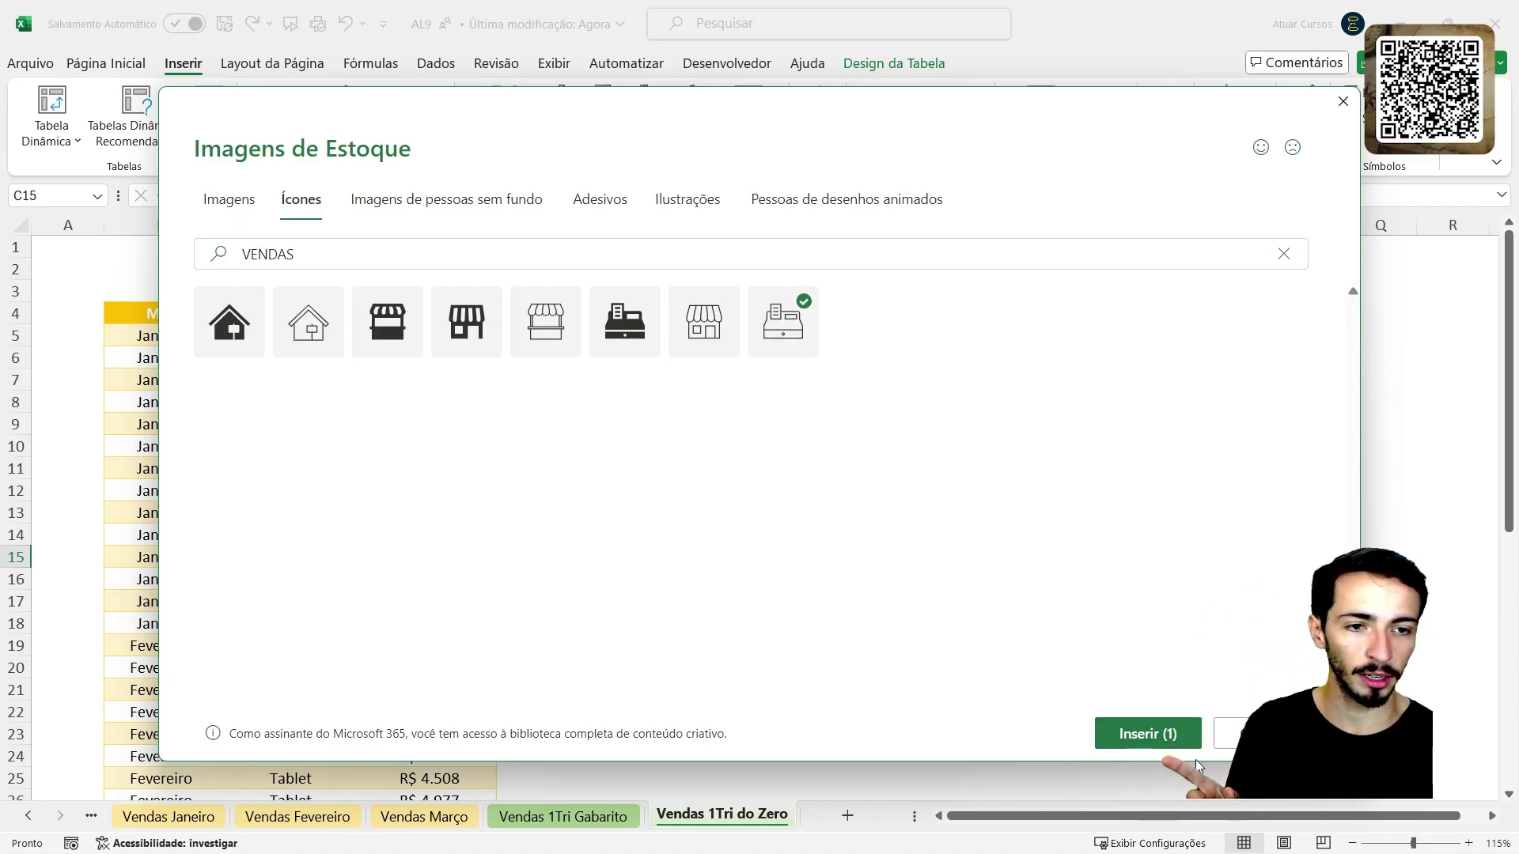
click(1123, 734)
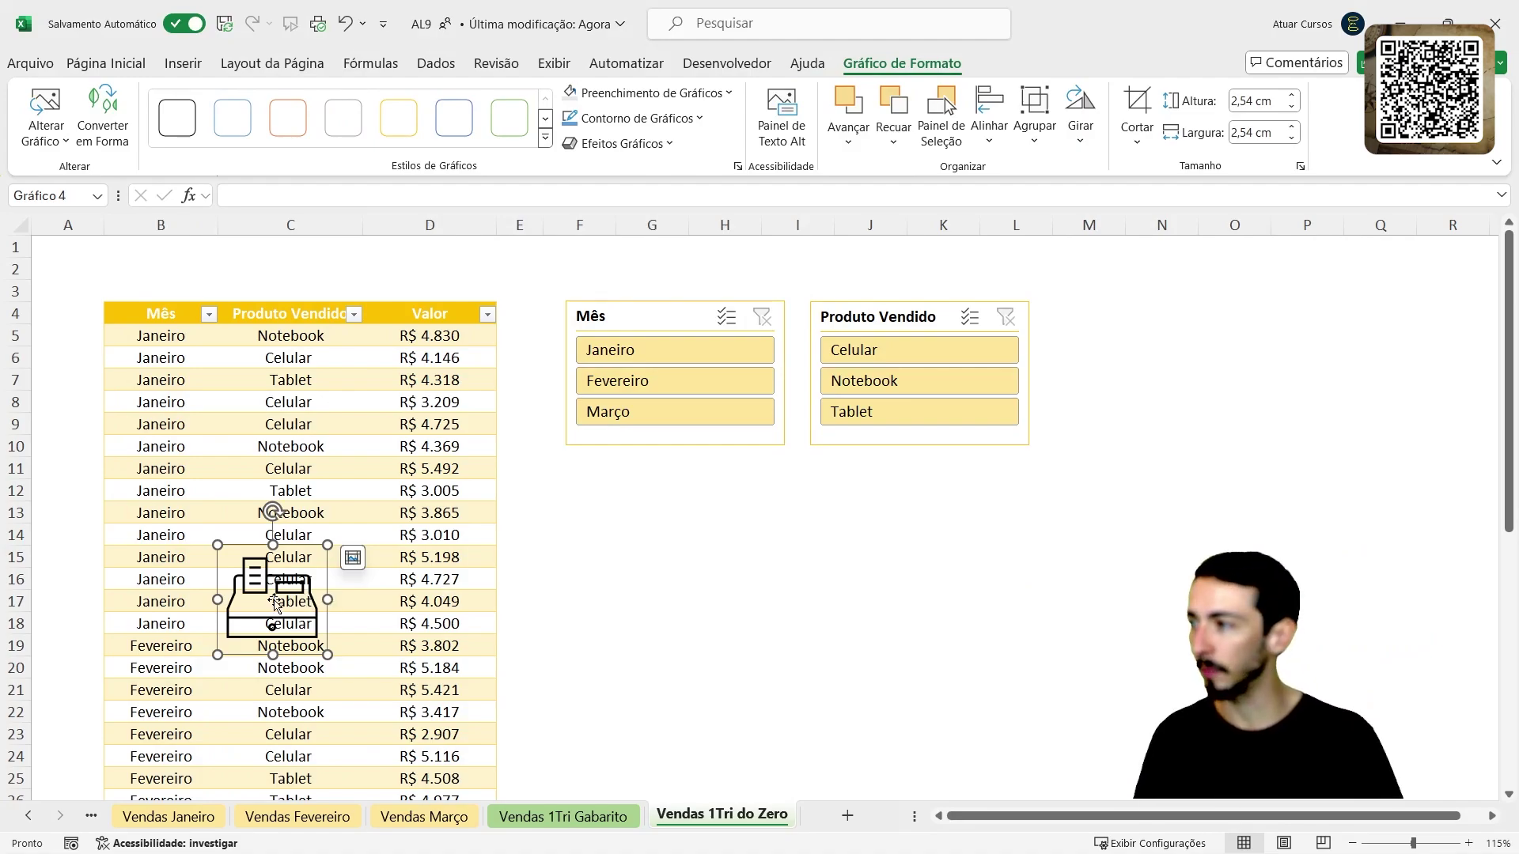
Step: Move the cash register icon above the table's Mês header and shrink it to fit within rows 1 to 3
drag(250, 620, 574, 578)
click(214, 418)
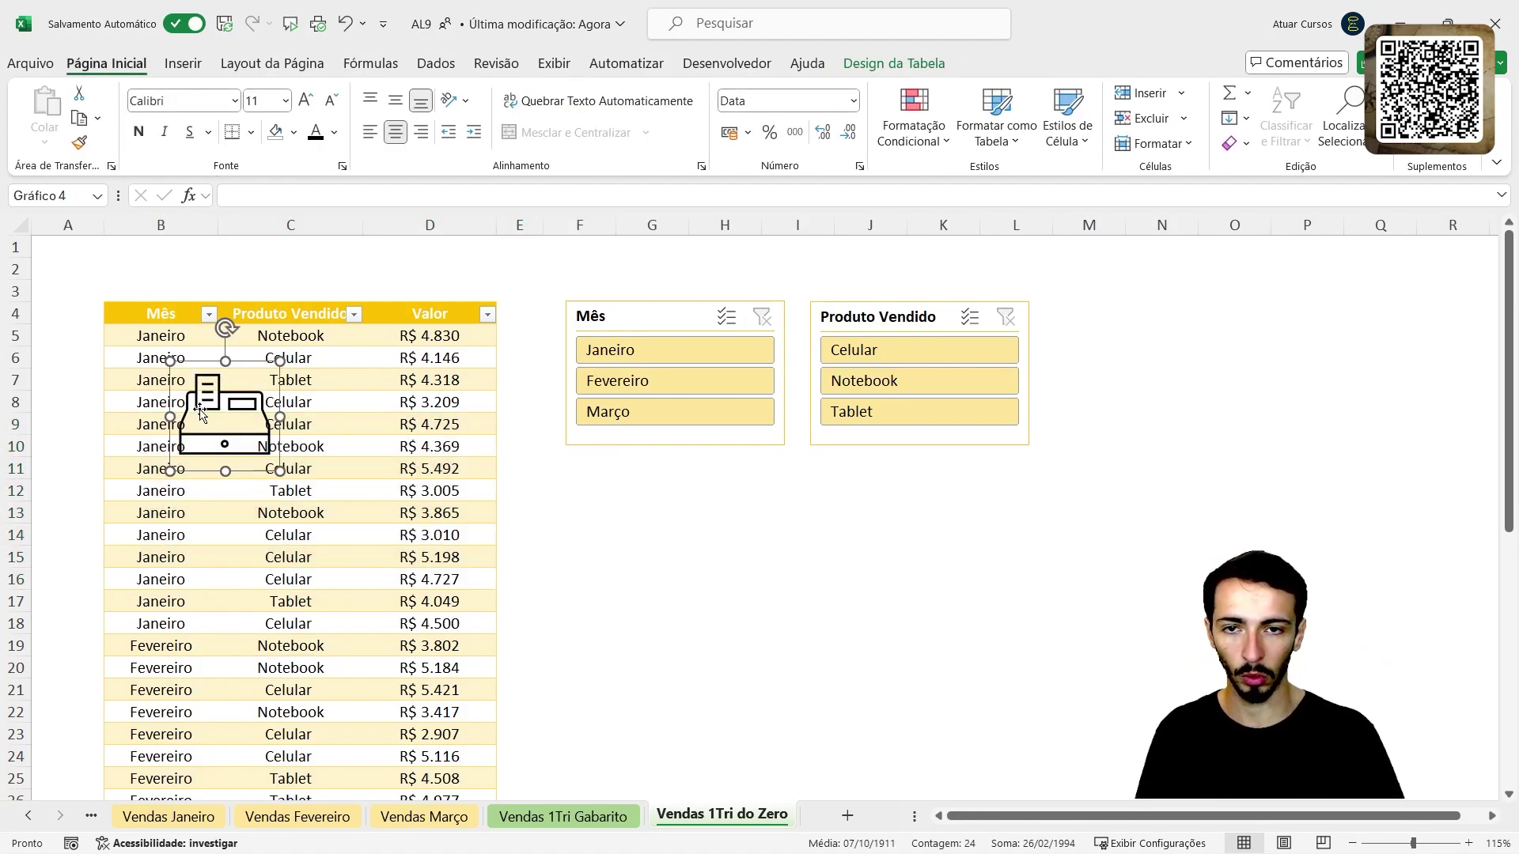
drag(225, 435, 184, 279)
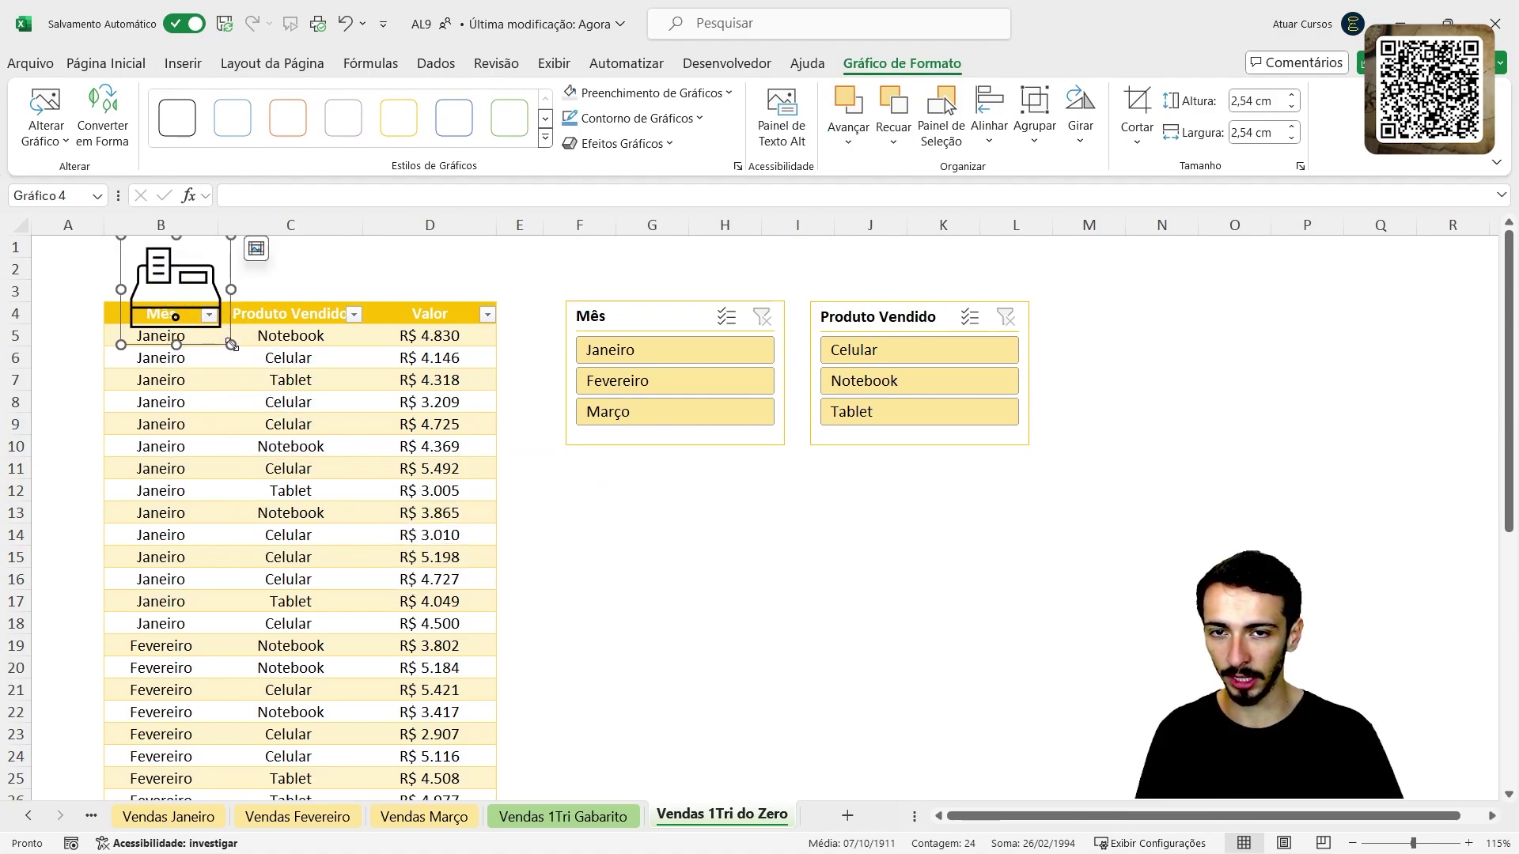
drag(231, 345, 170, 278)
click(246, 448)
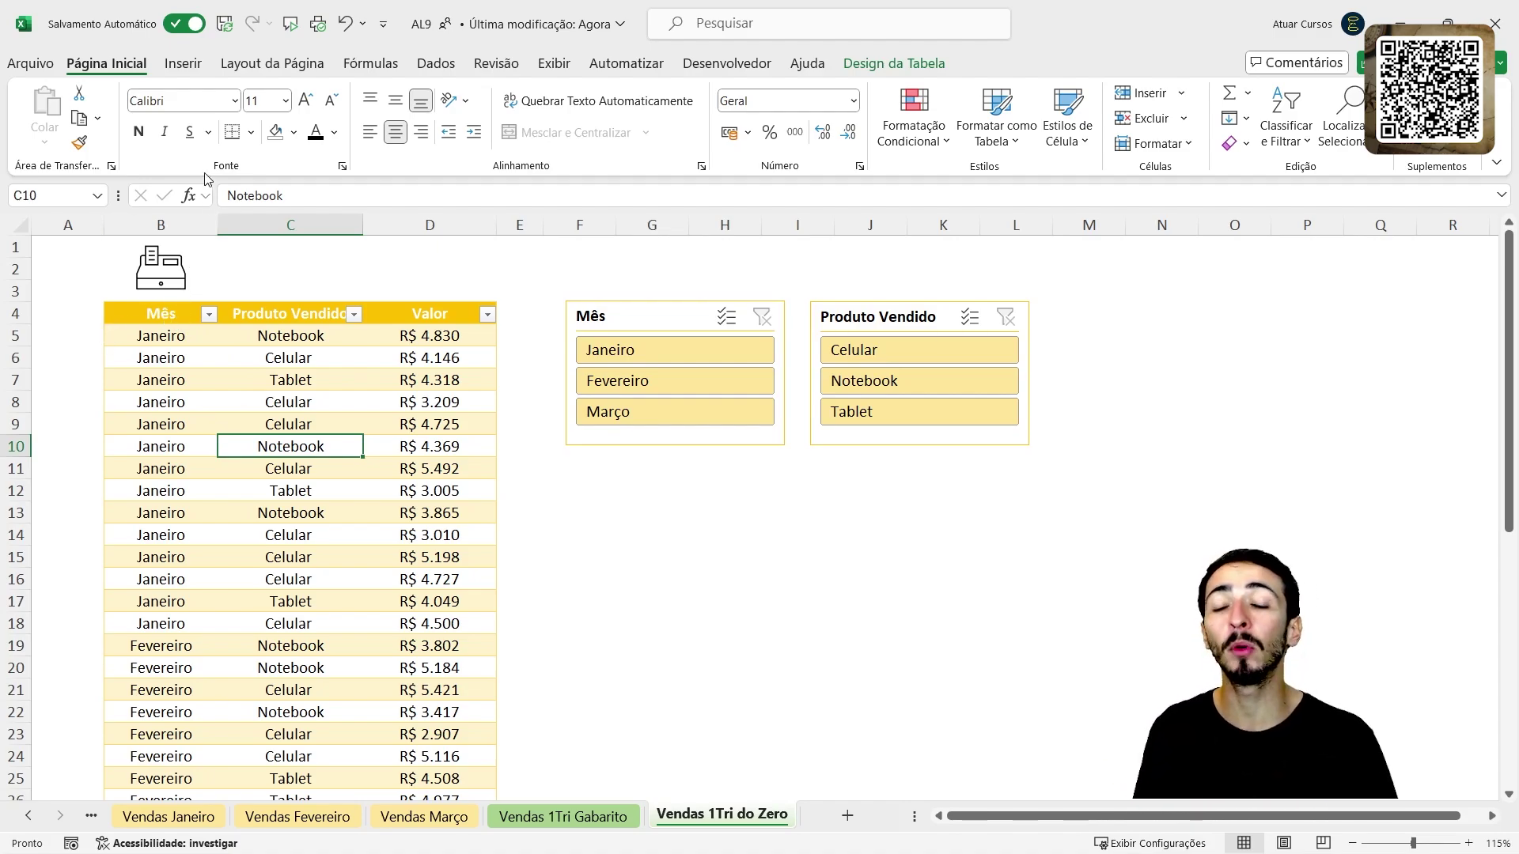
Step: Insert a rounded rectangle, shrink it and place it beside the cash register icon, above the Produto Vendido and Valor headers
click(193, 66)
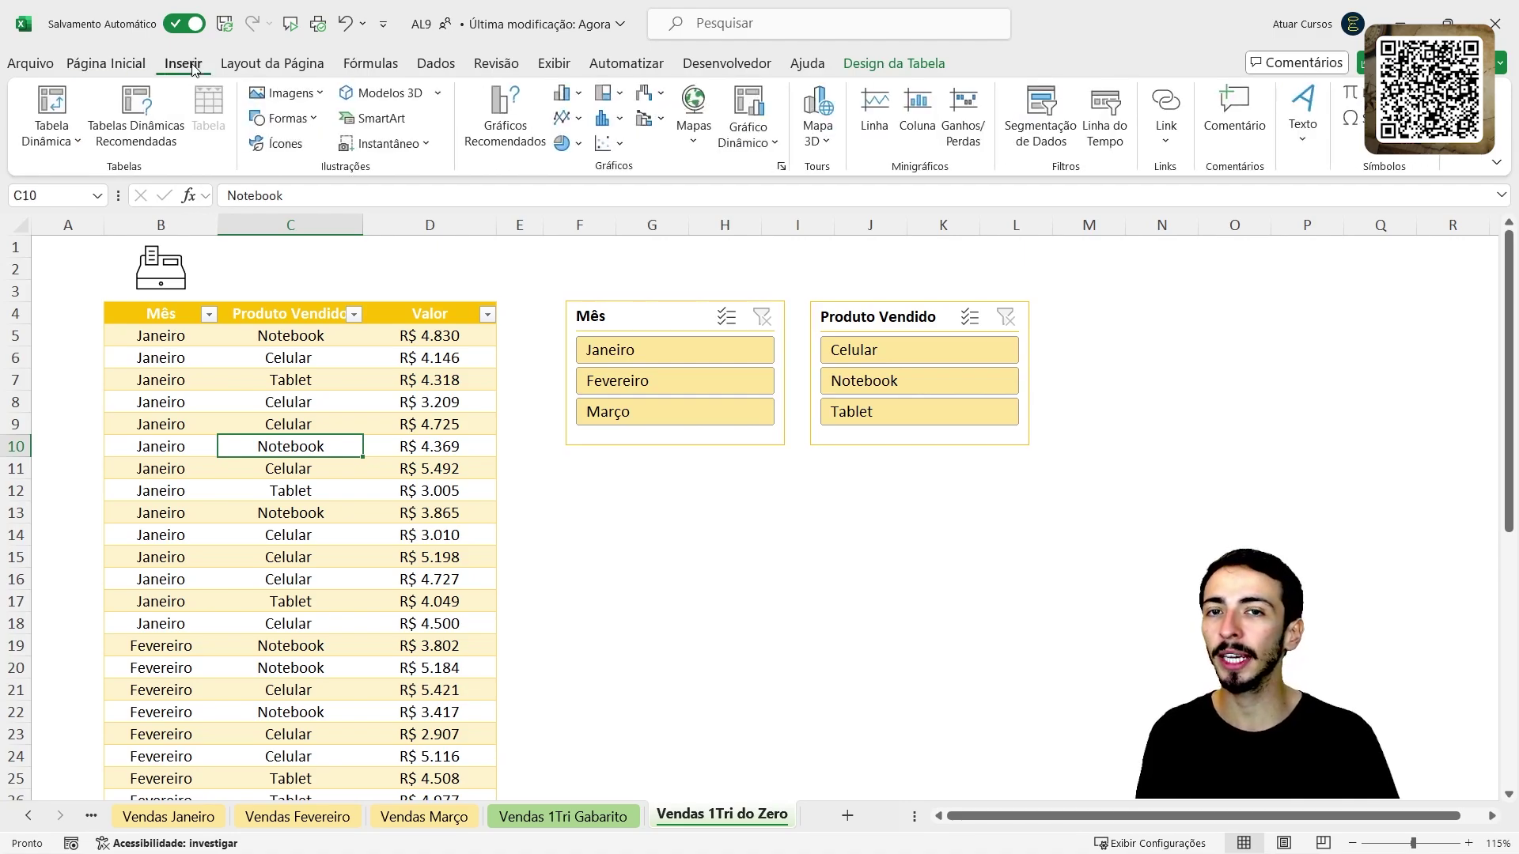
click(305, 118)
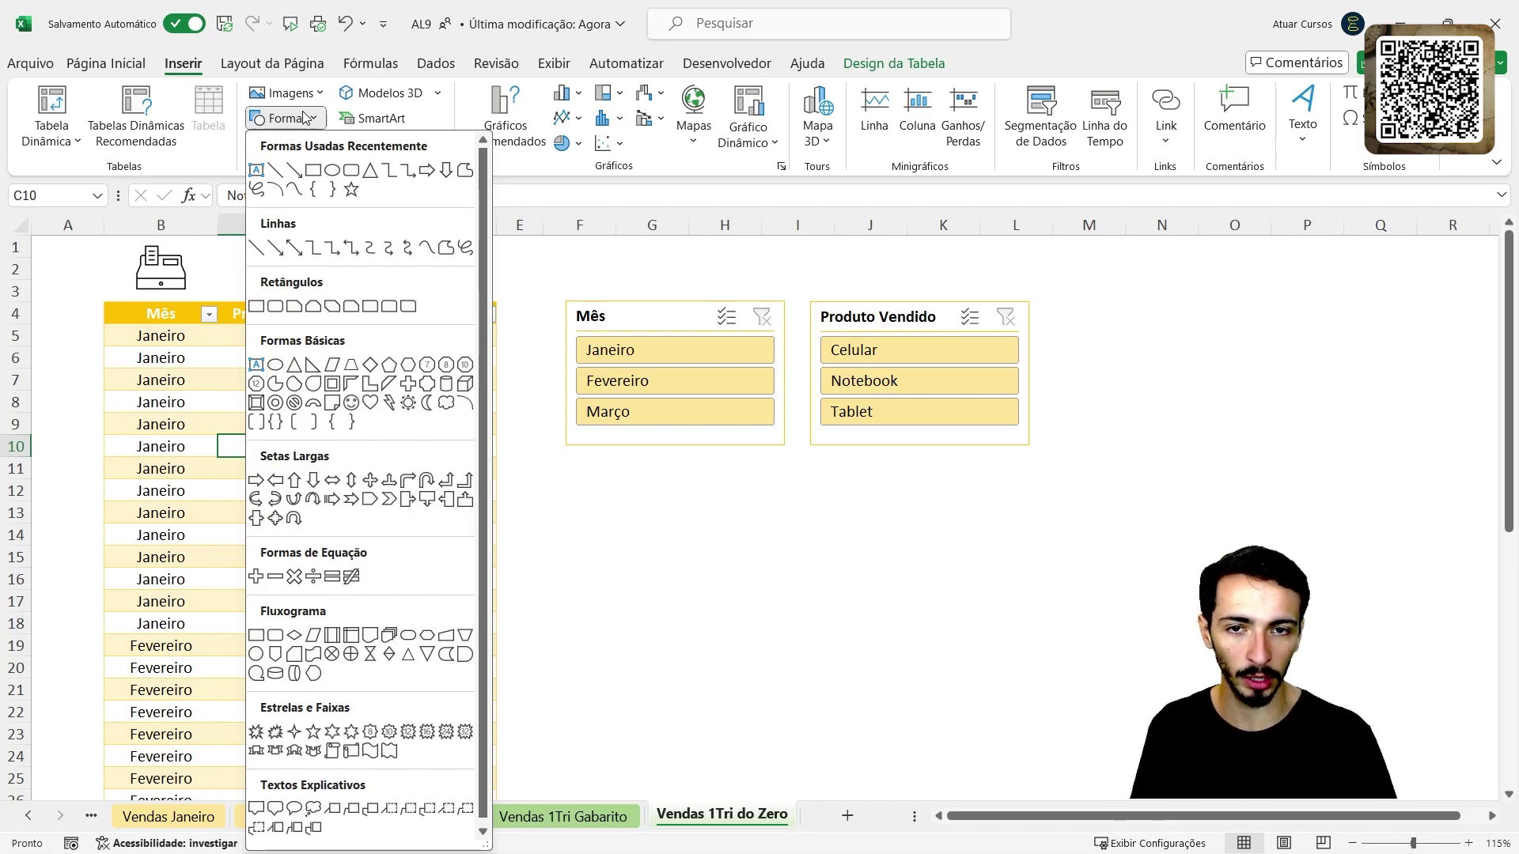
click(277, 310)
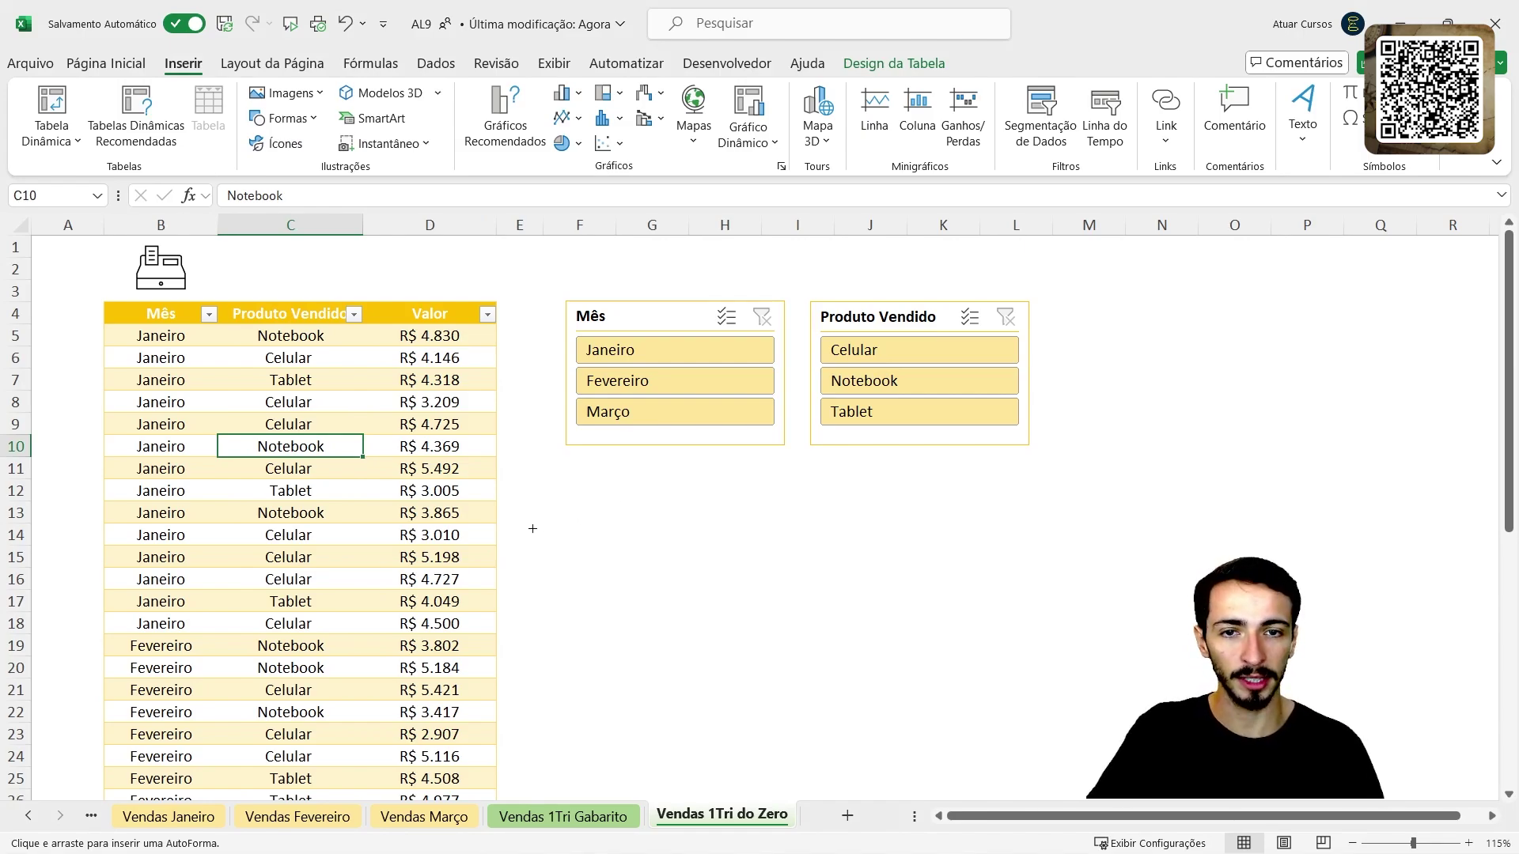
drag(540, 490, 831, 592)
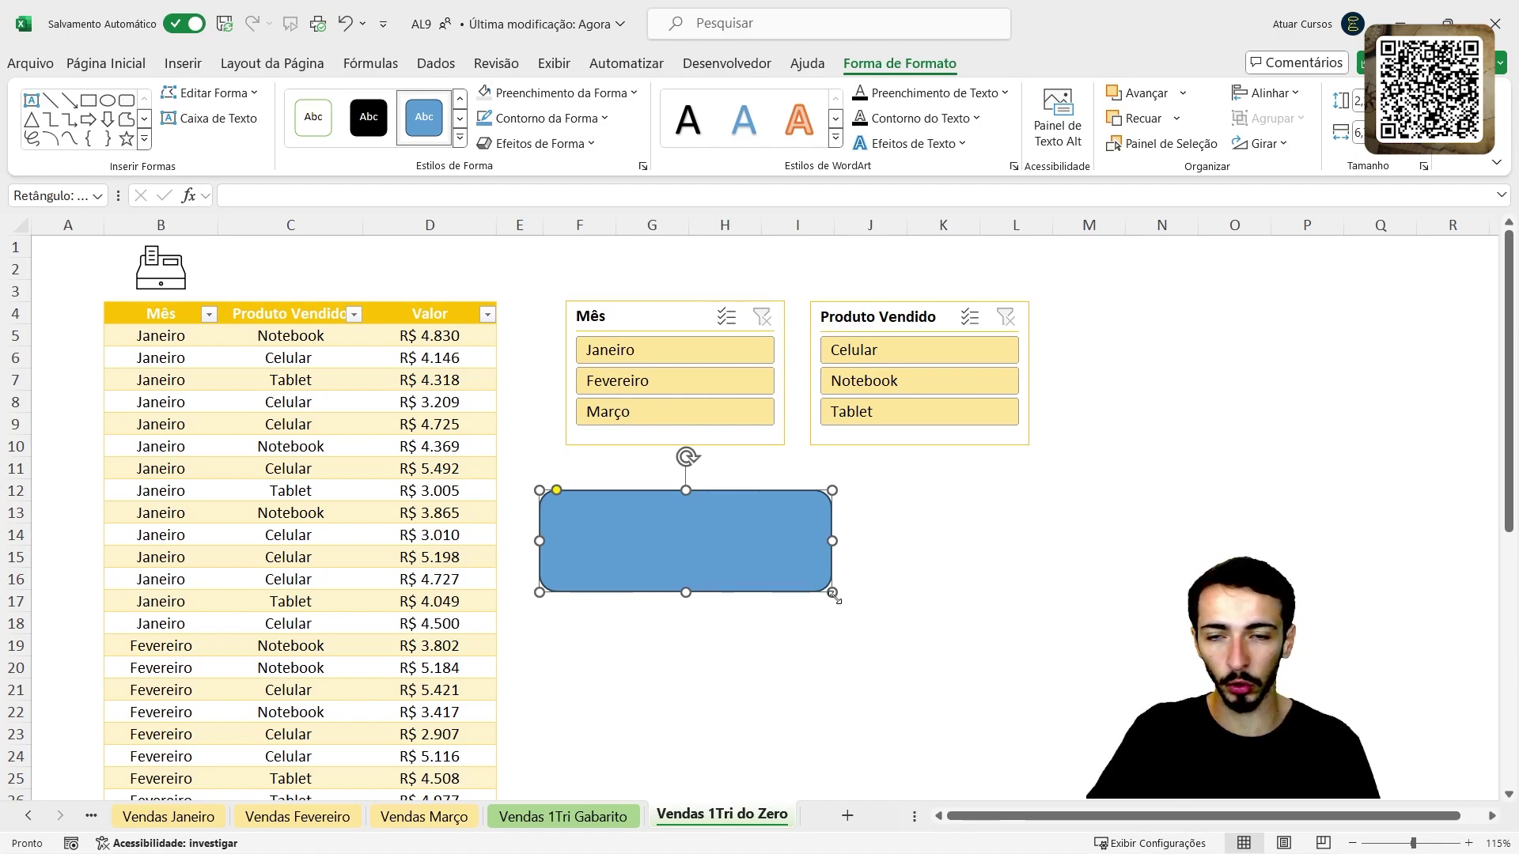
mouse_move(630, 544)
mouse_down()
mouse_move(290, 296)
mouse_move(633, 556)
mouse_up()
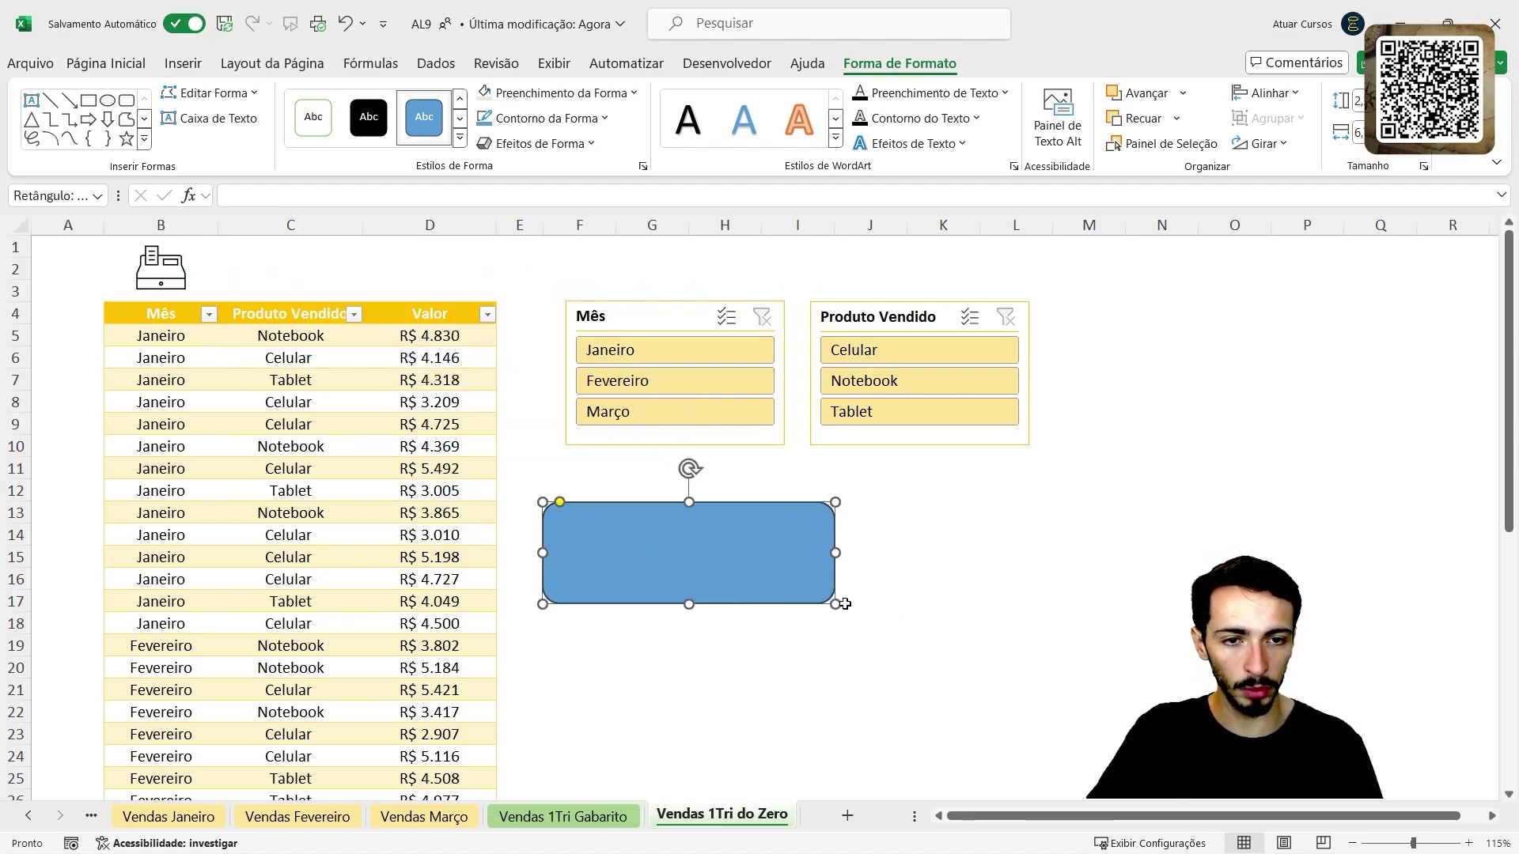
drag(830, 598, 754, 572)
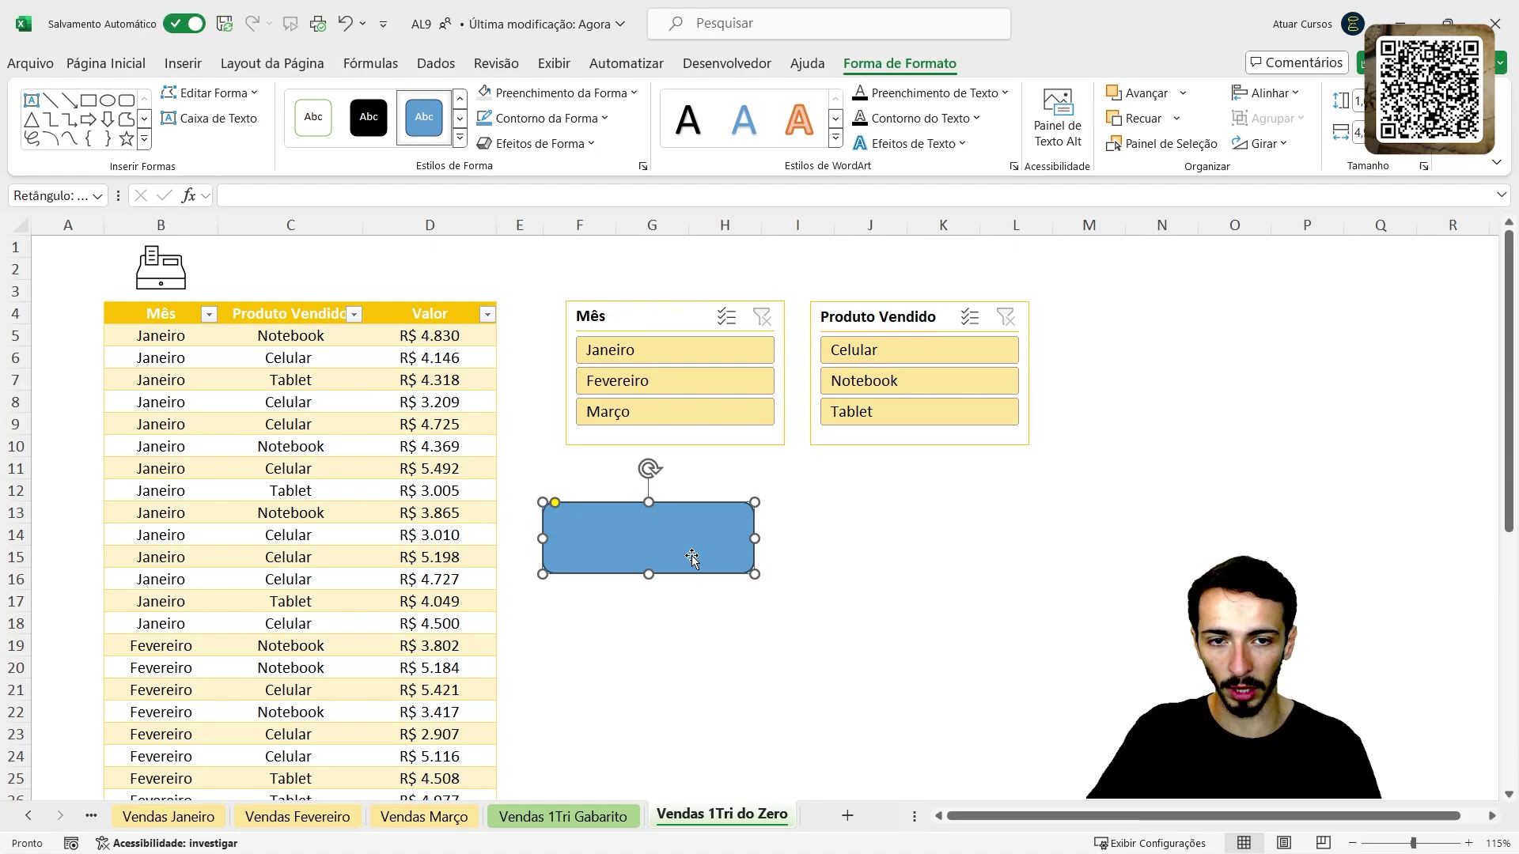
drag(661, 543, 345, 283)
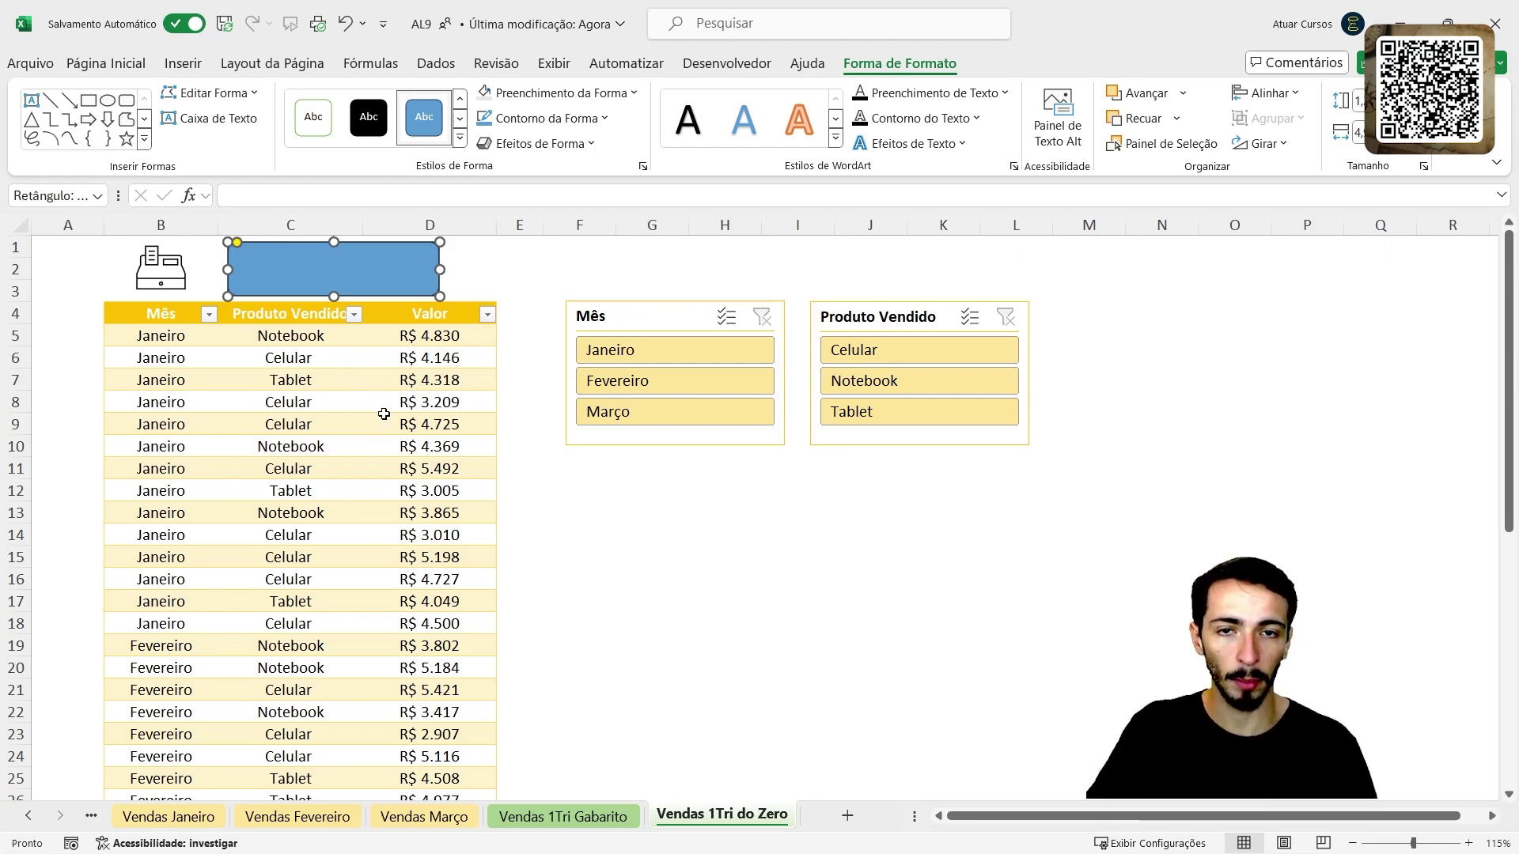
Step: Check the title in the Vendas 1Tri Gabarito sheet and enter Vendas X Mês in the new shape in Vendas 1Tri do Zero
key(ctrl+Page_Up)
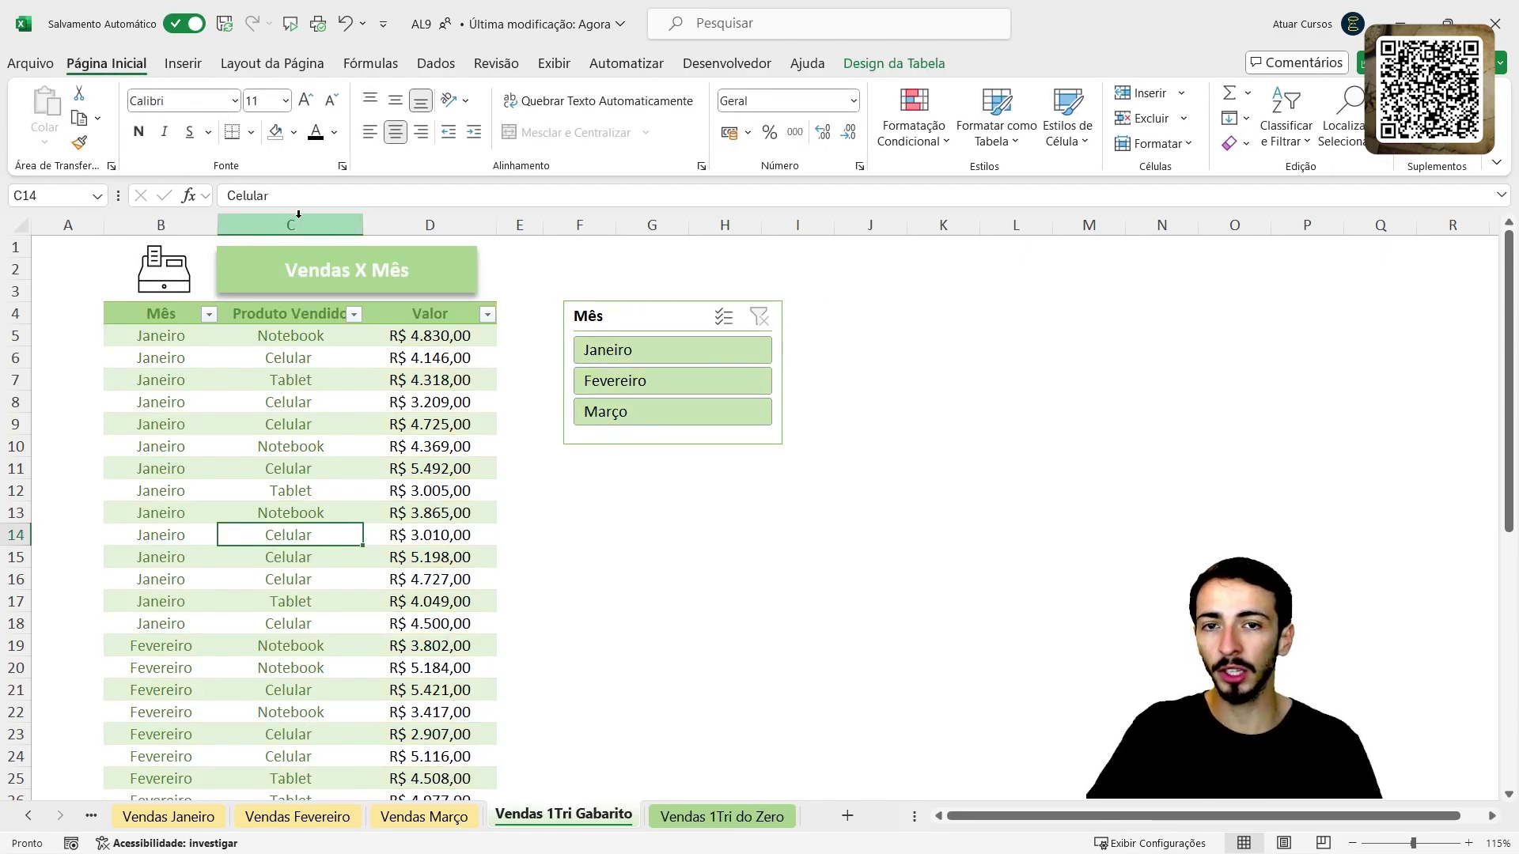
click(721, 816)
click(313, 270)
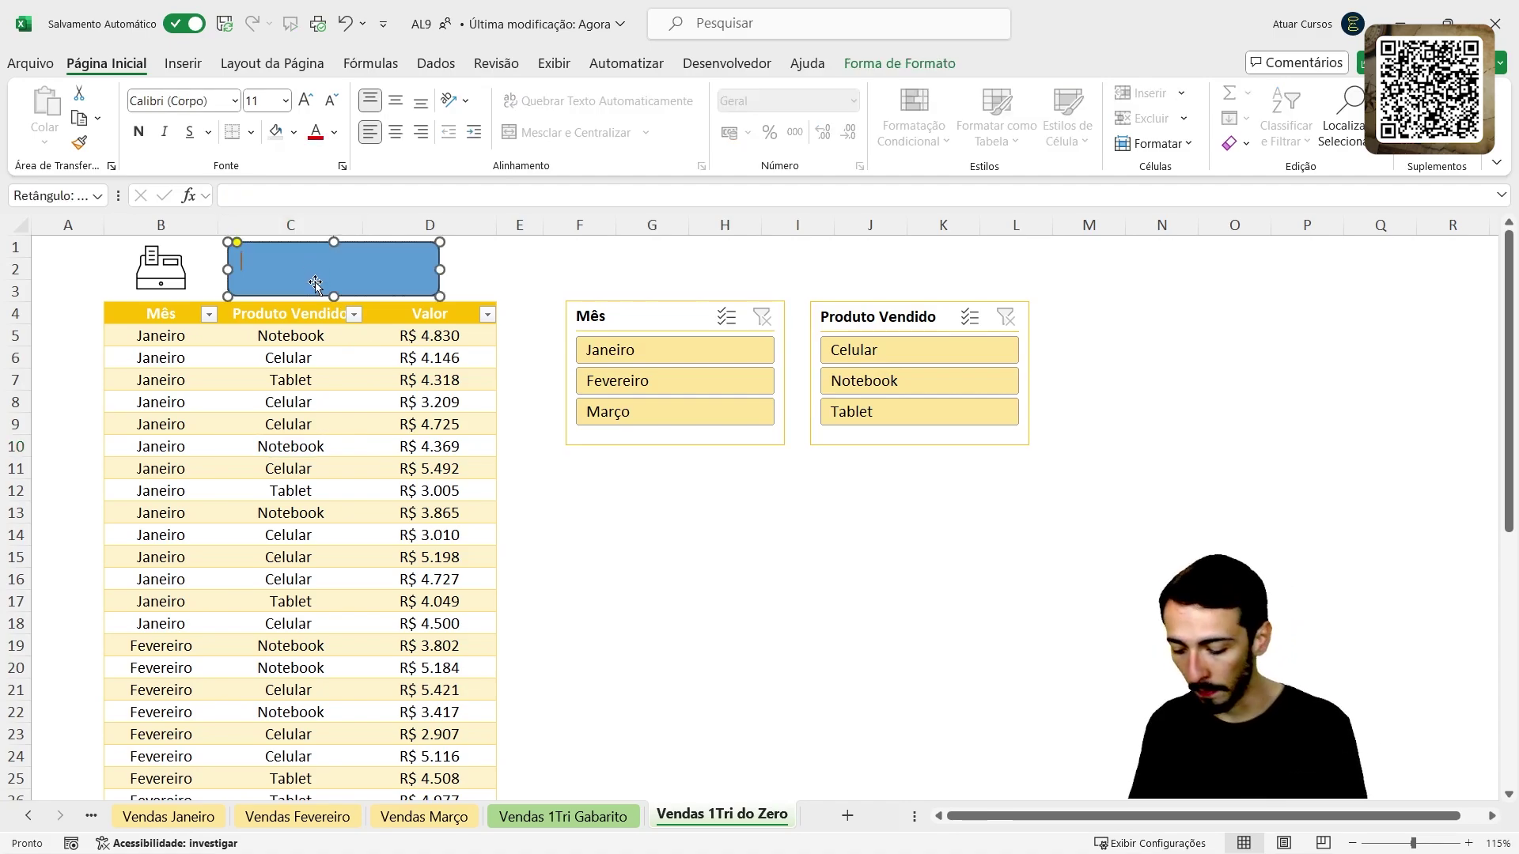
text(Vendas X Mês)
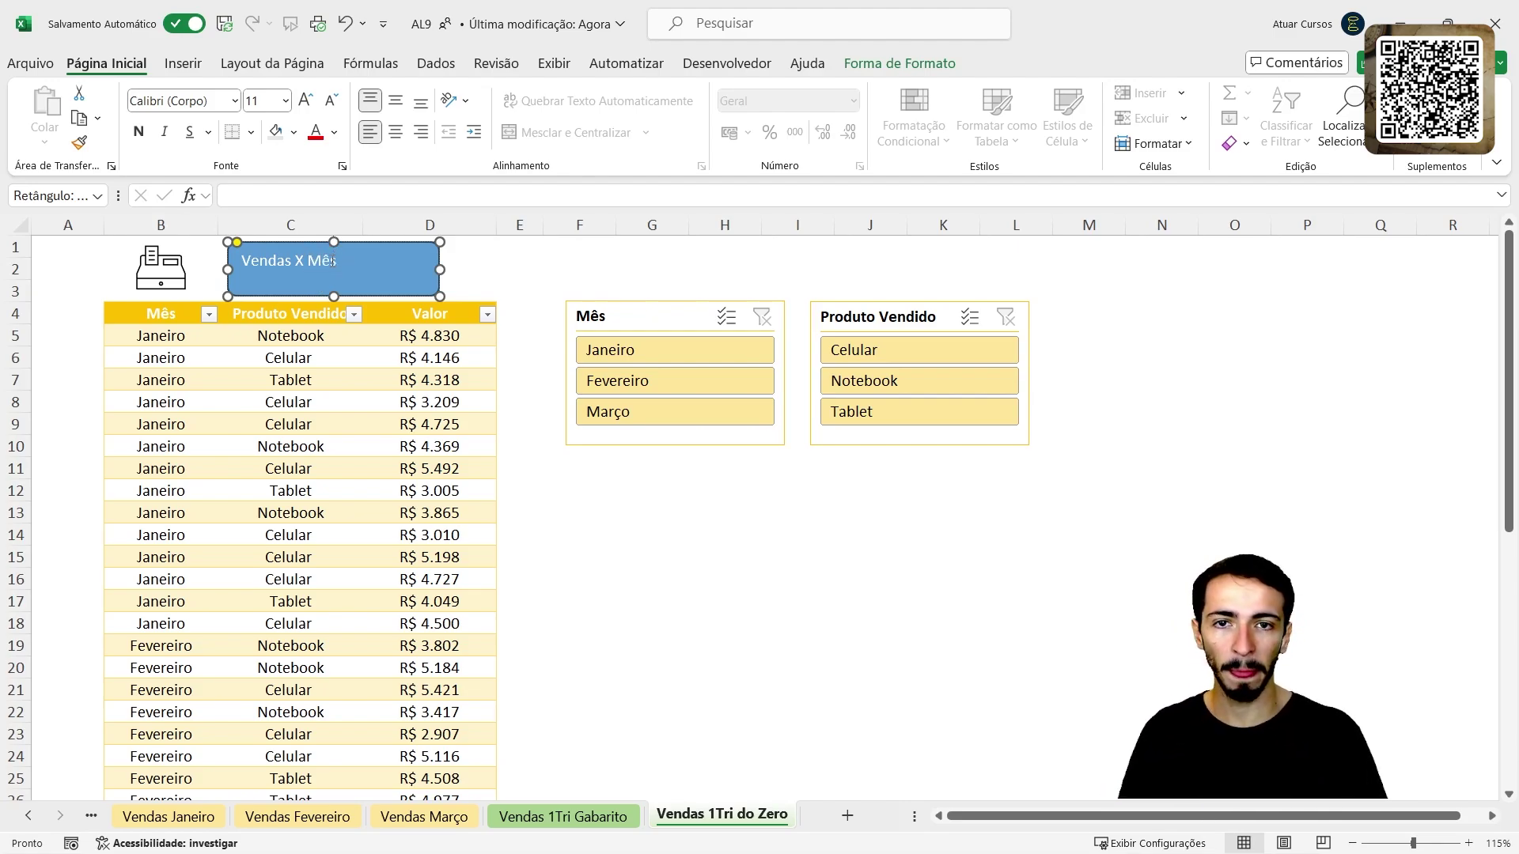
Step: Center the Vendas X Mês title text horizontally and vertically in its shape and make it bold at size 14
triple_click(325, 261)
click(327, 260)
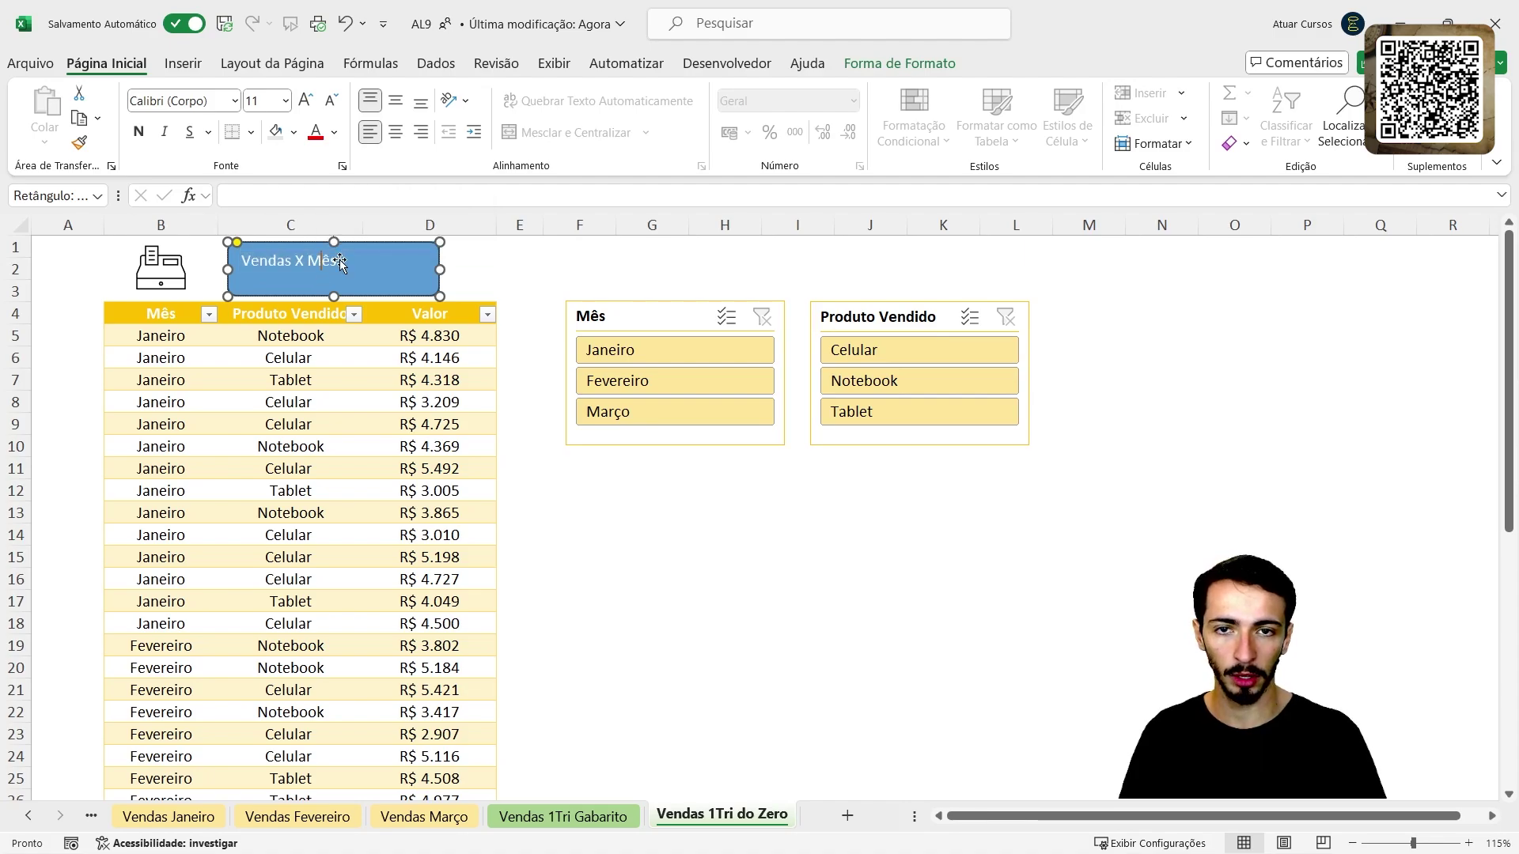
triple_click(327, 260)
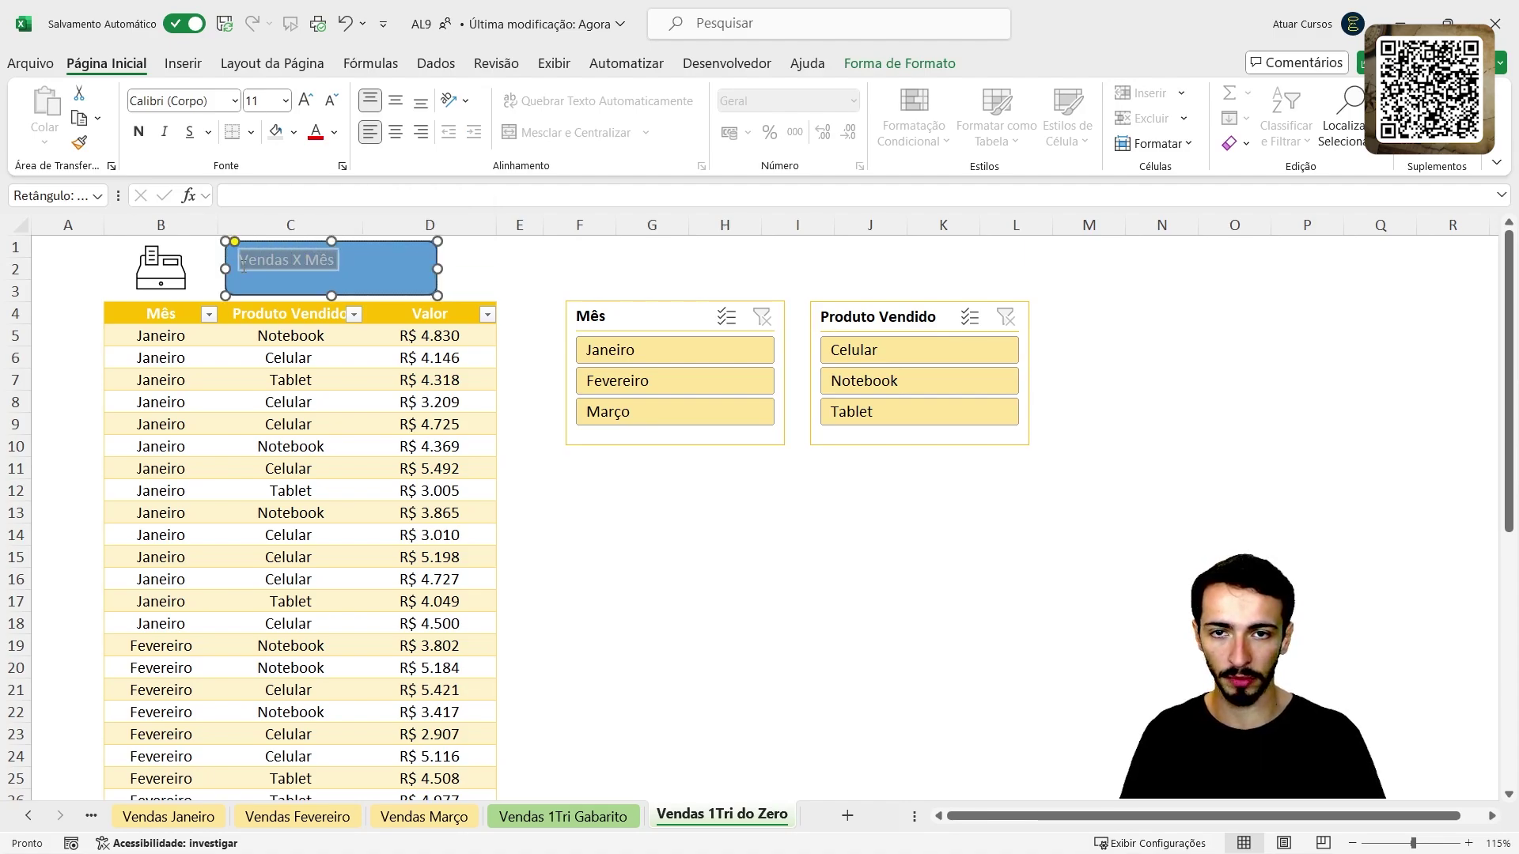
click(396, 133)
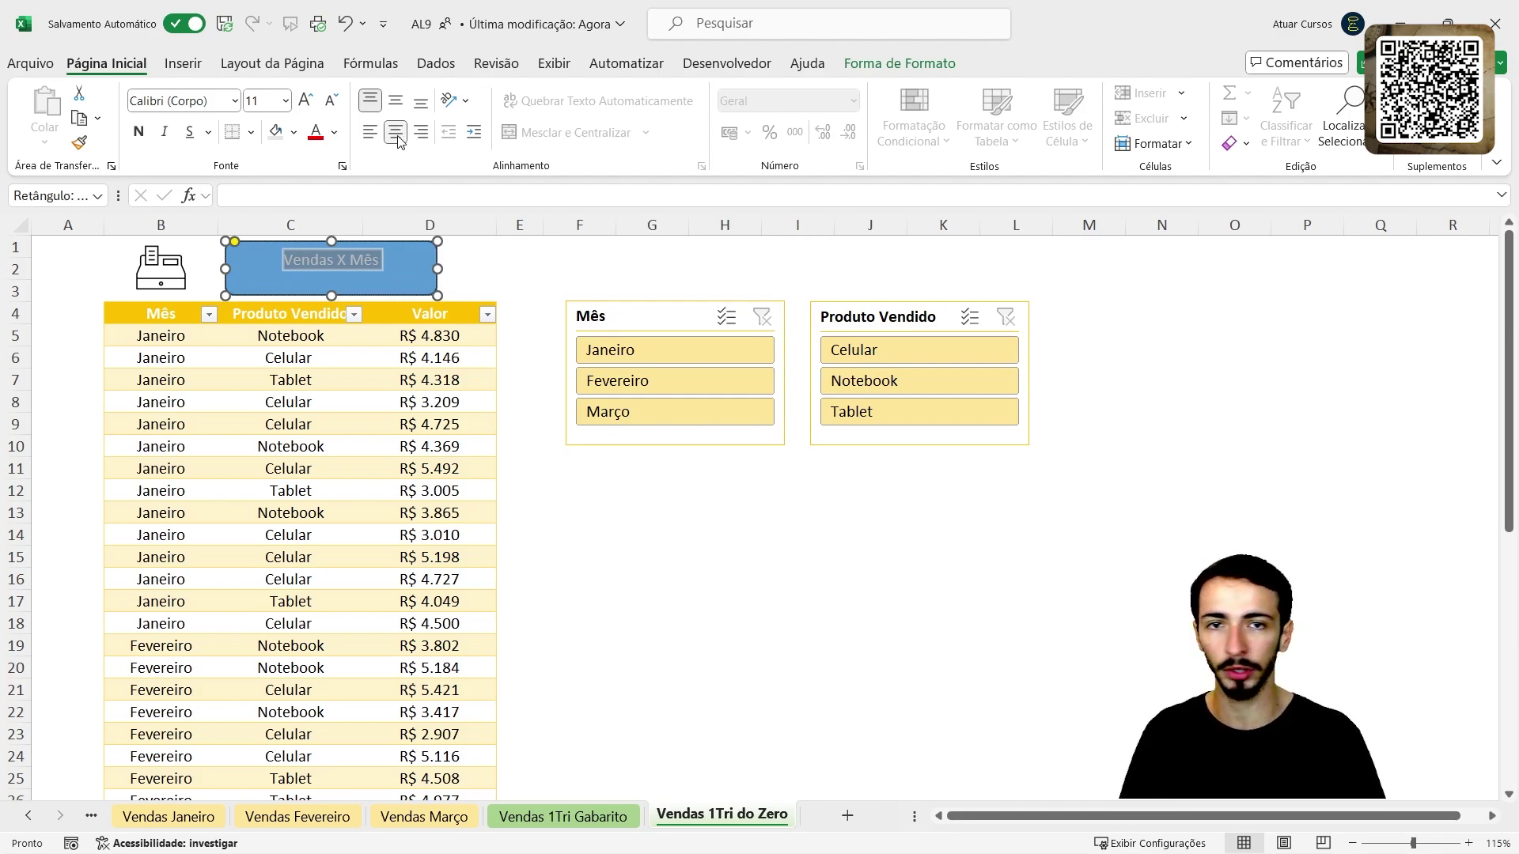
click(395, 101)
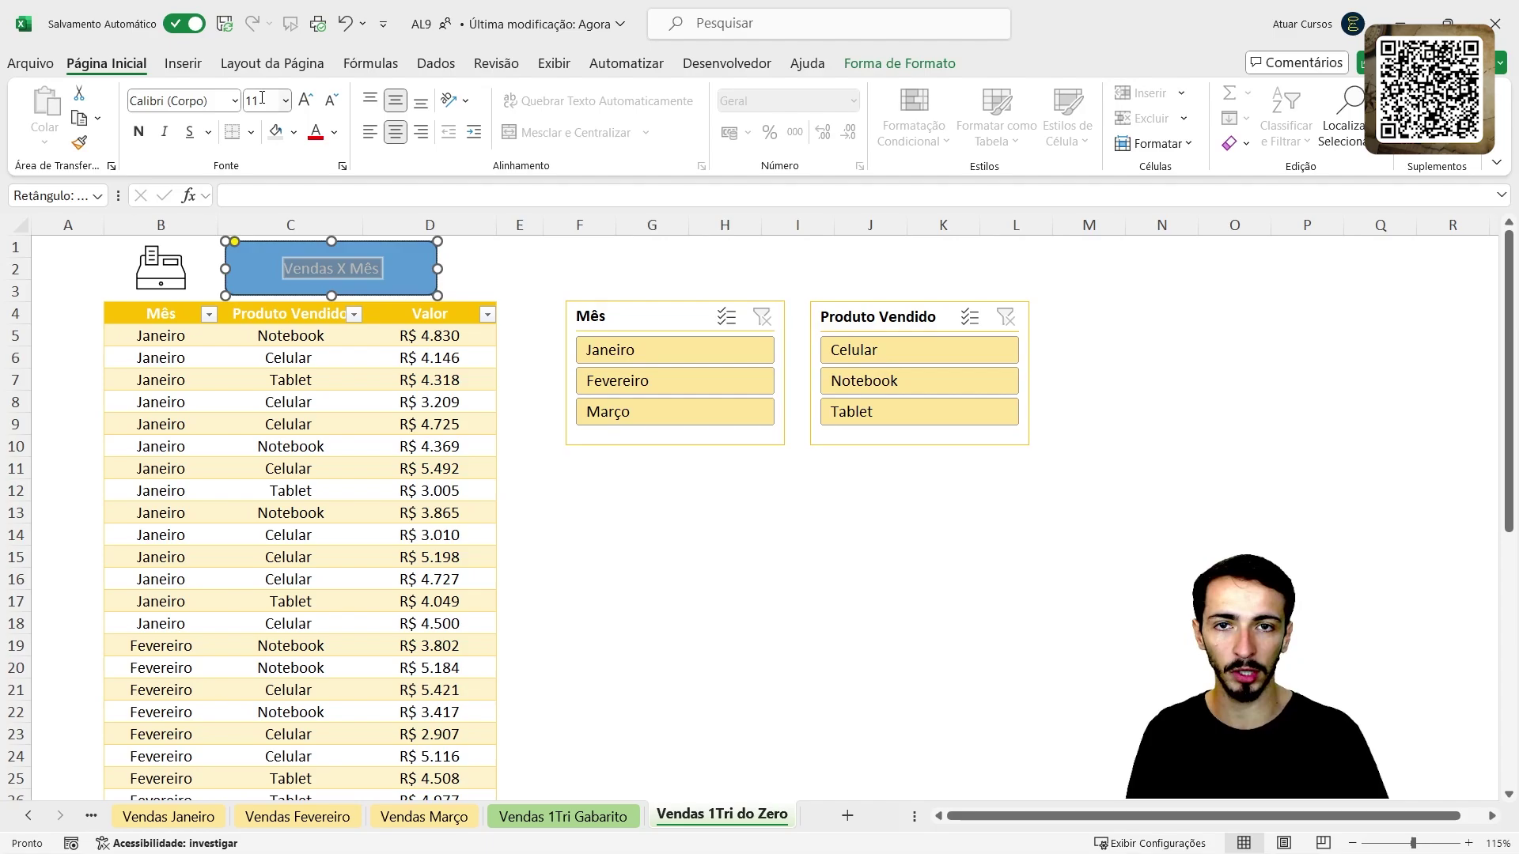
click(305, 102)
click(304, 101)
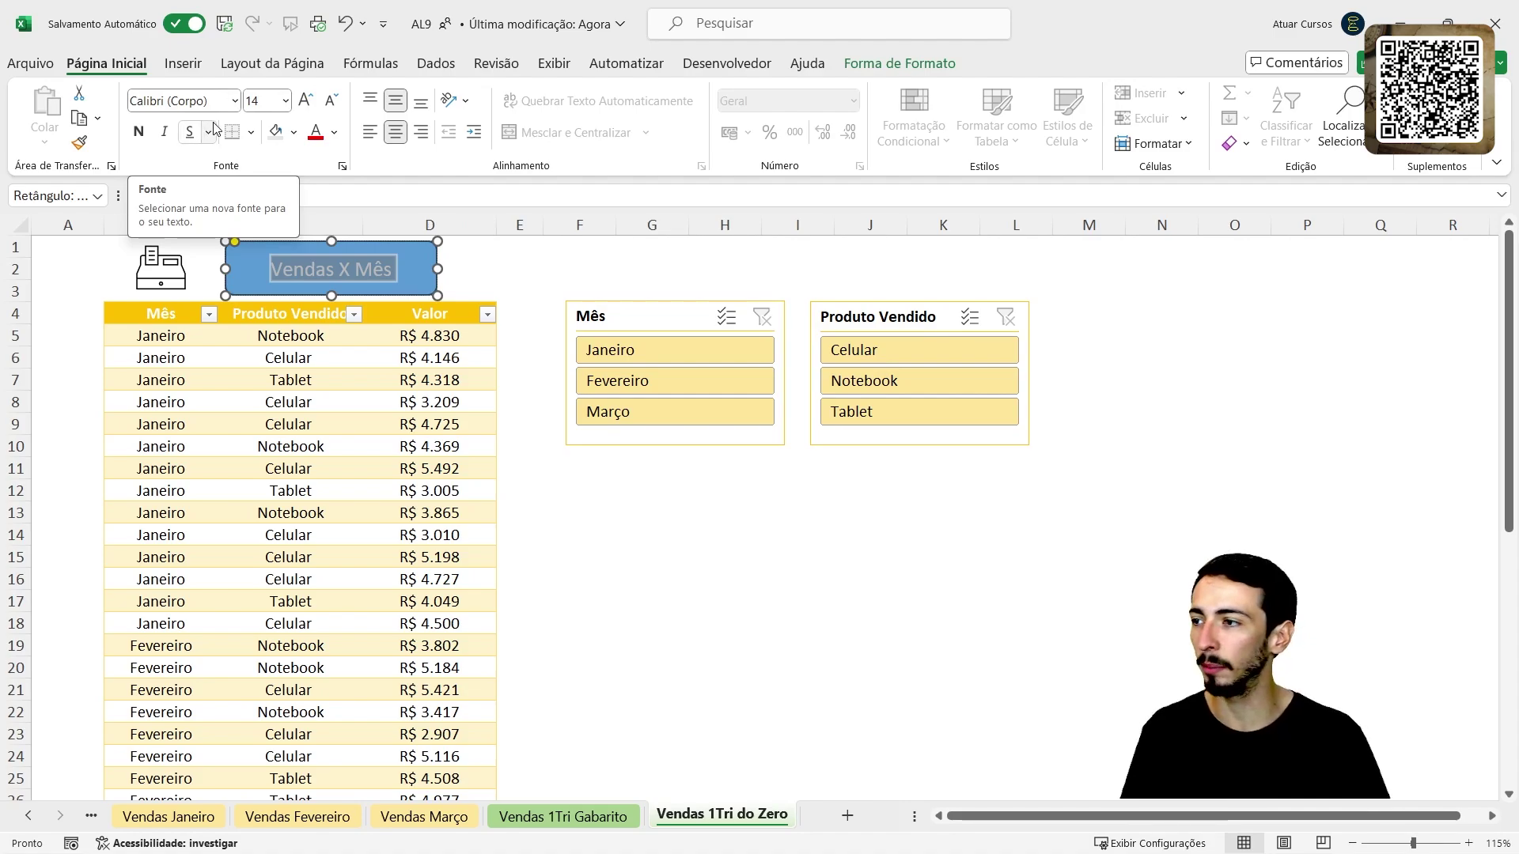
click(138, 131)
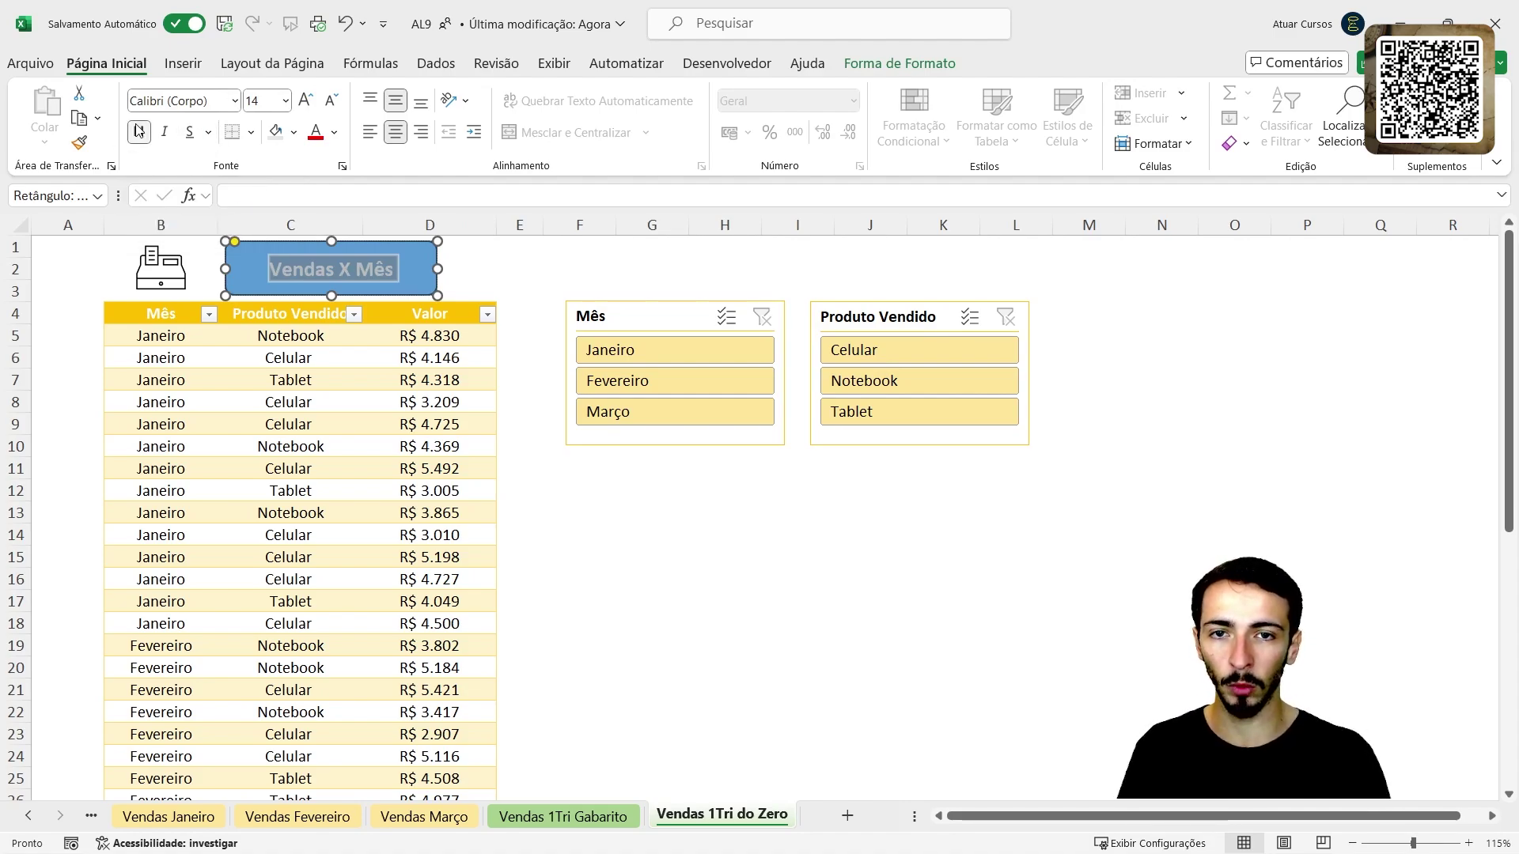
click(621, 576)
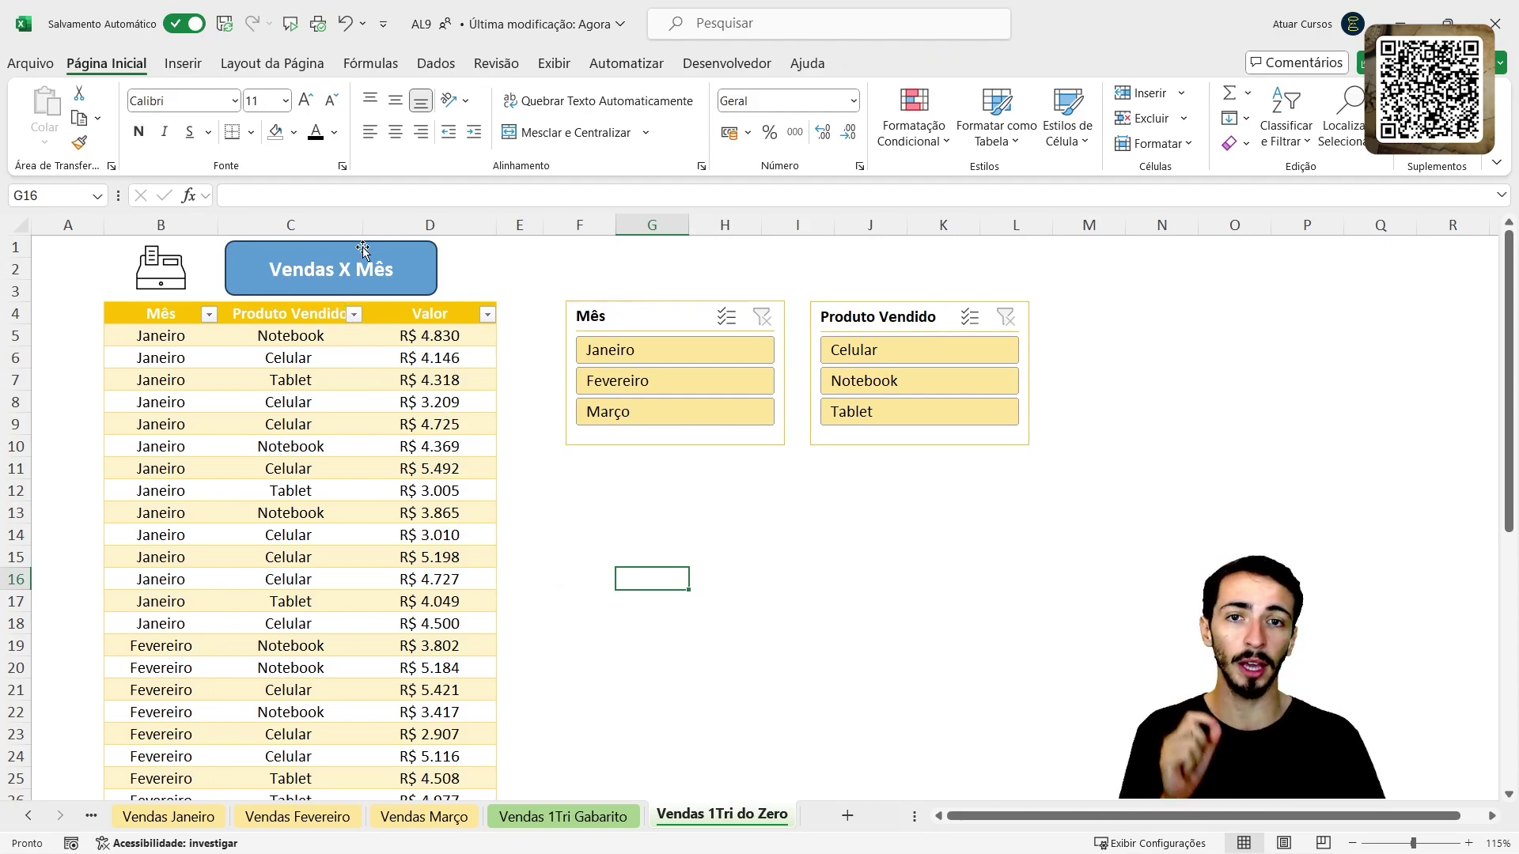
Step: Widen the Vendas X Mês shape toward the table's outer edge above Valor and fill it with a lighter gold theme color
click(431, 277)
drag(438, 271, 481, 270)
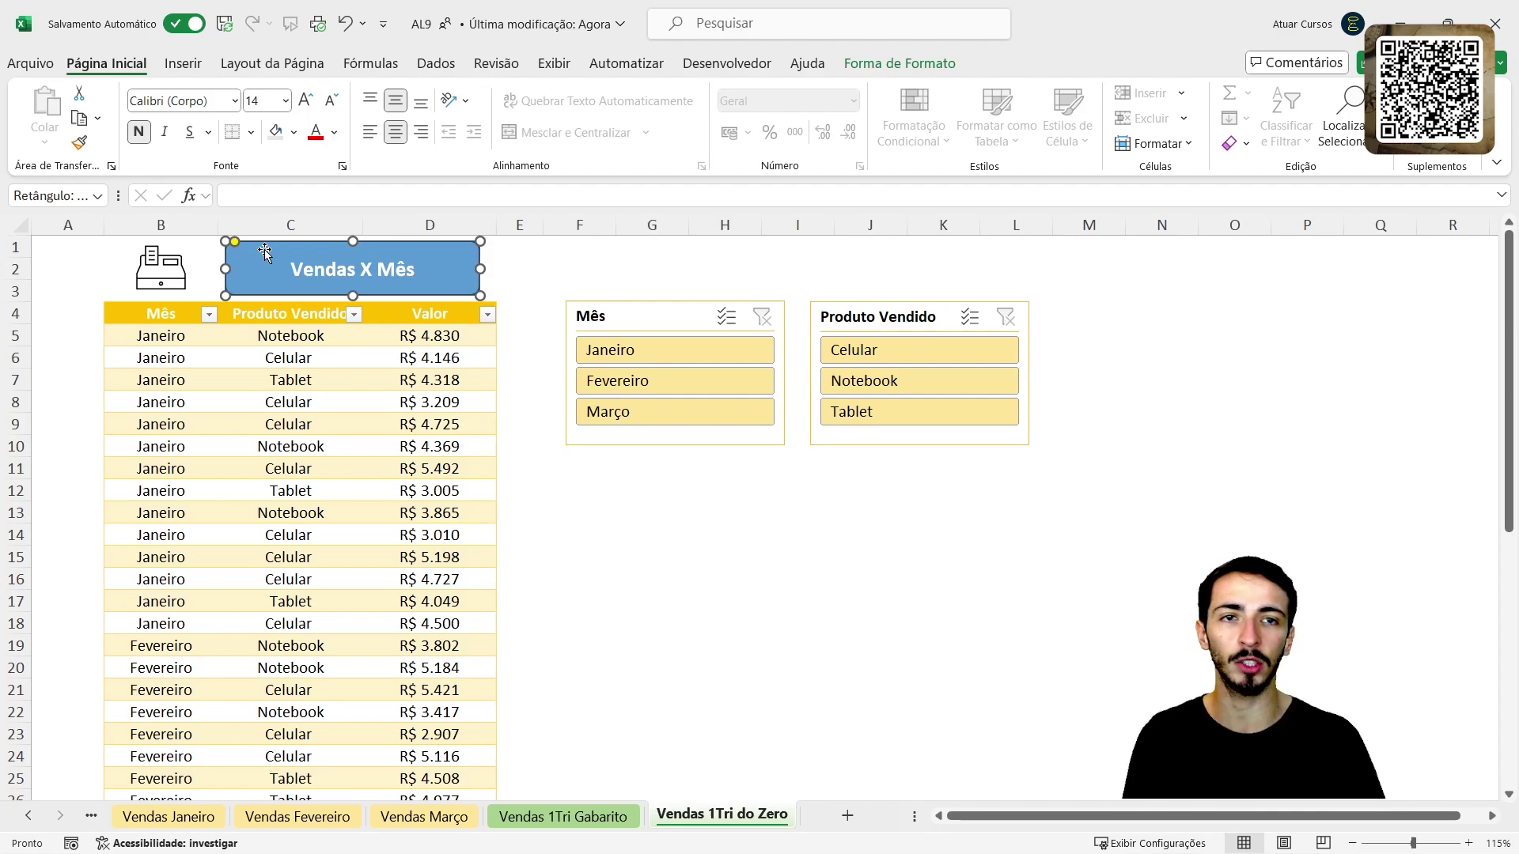
click(887, 70)
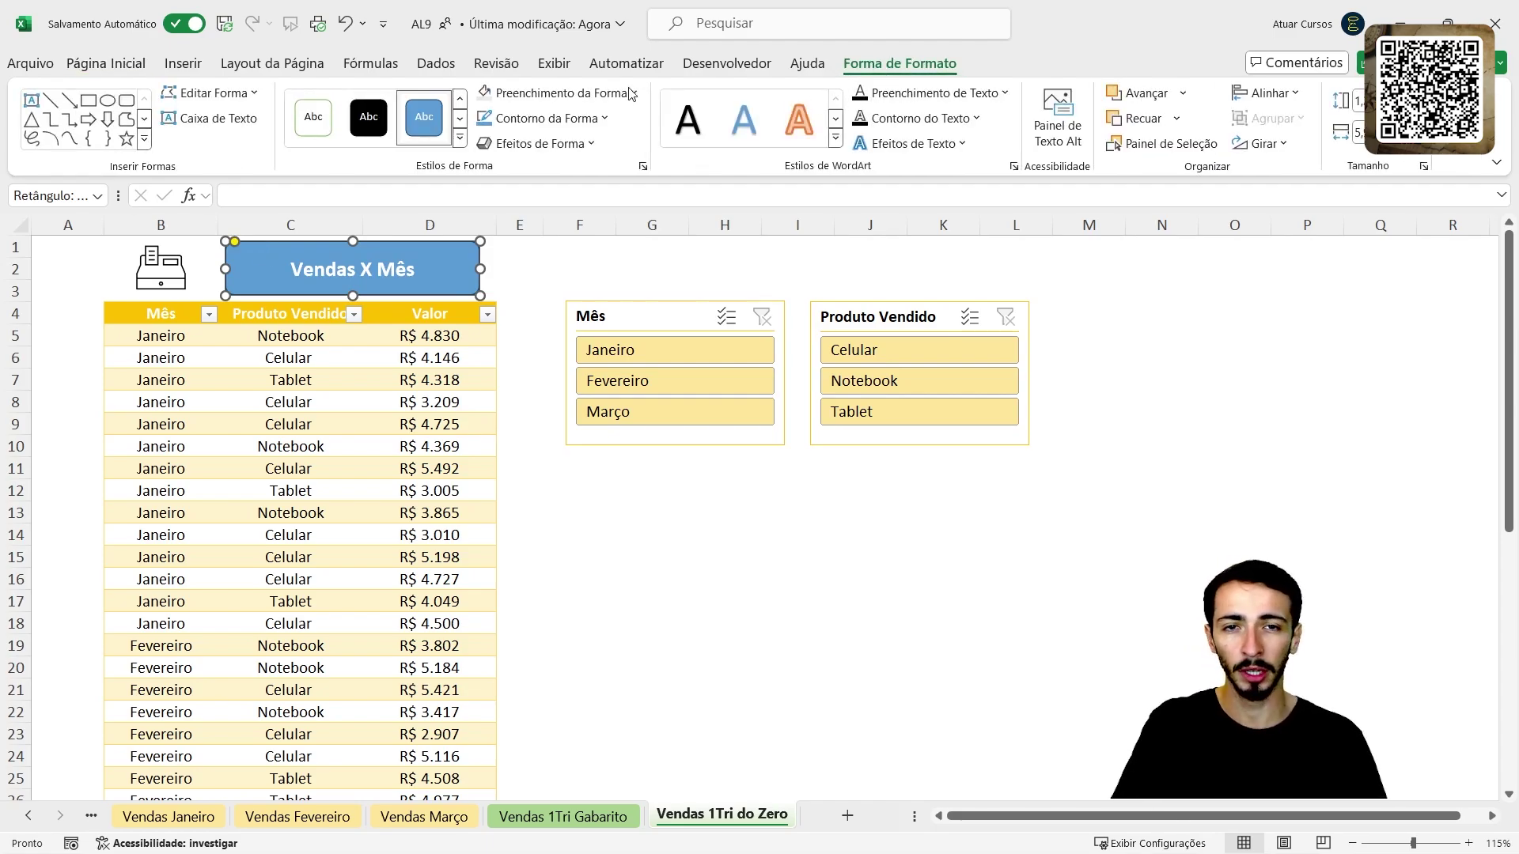
click(588, 95)
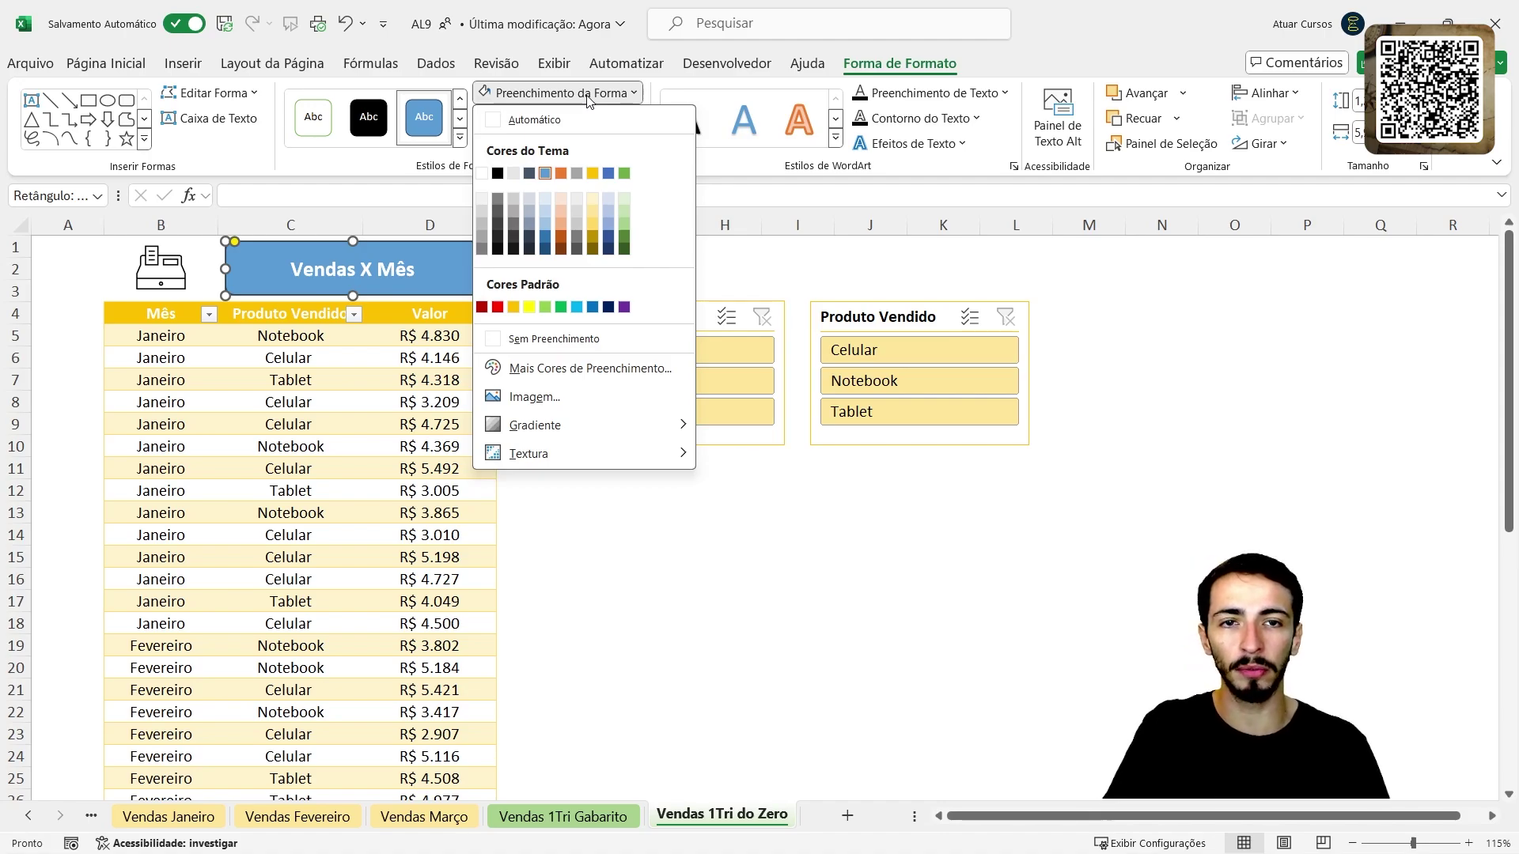
click(595, 225)
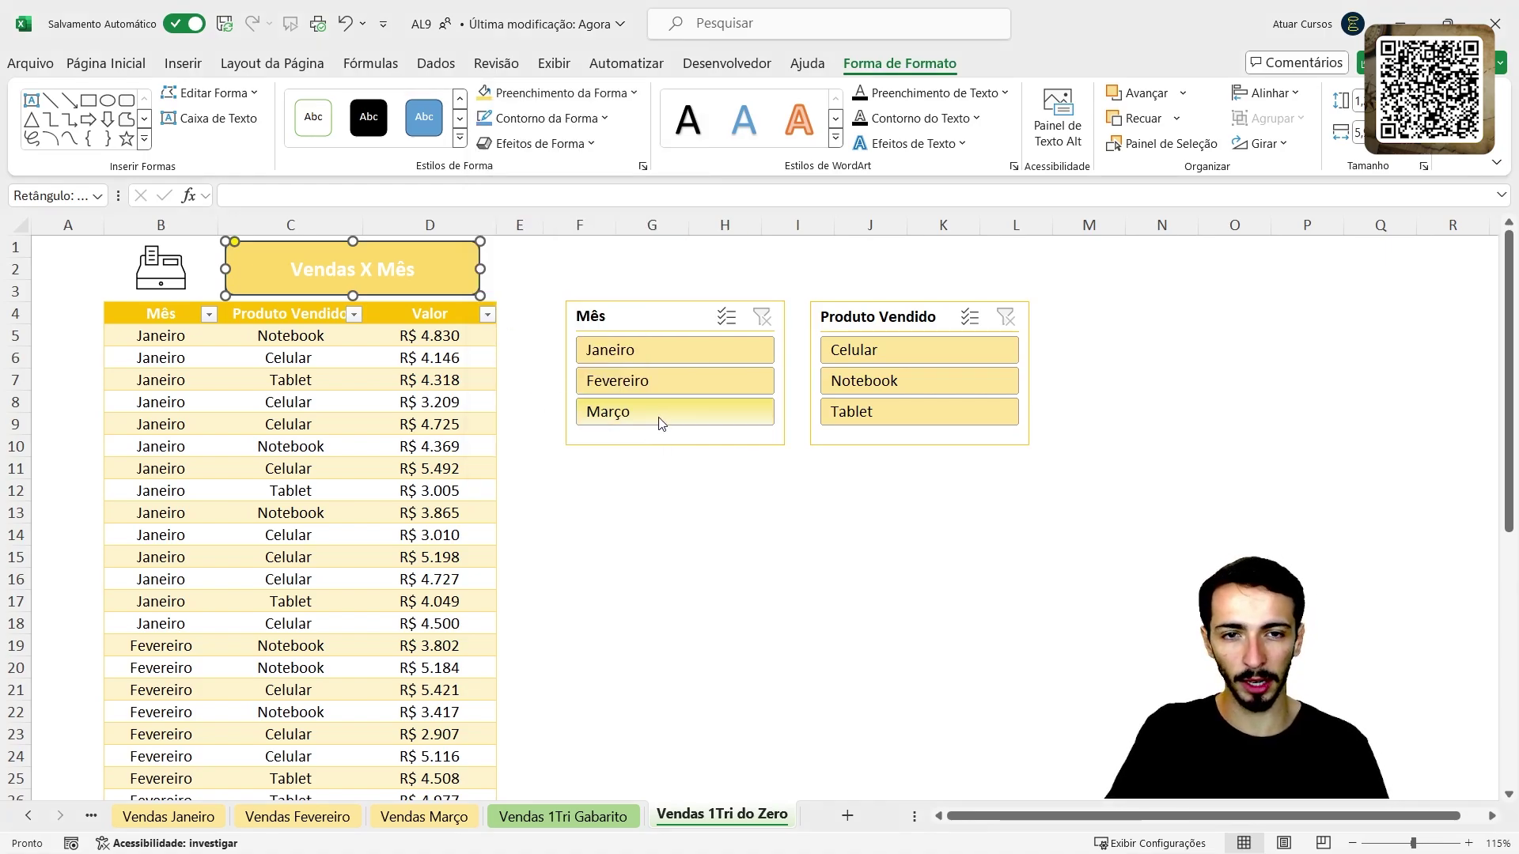
click(633, 601)
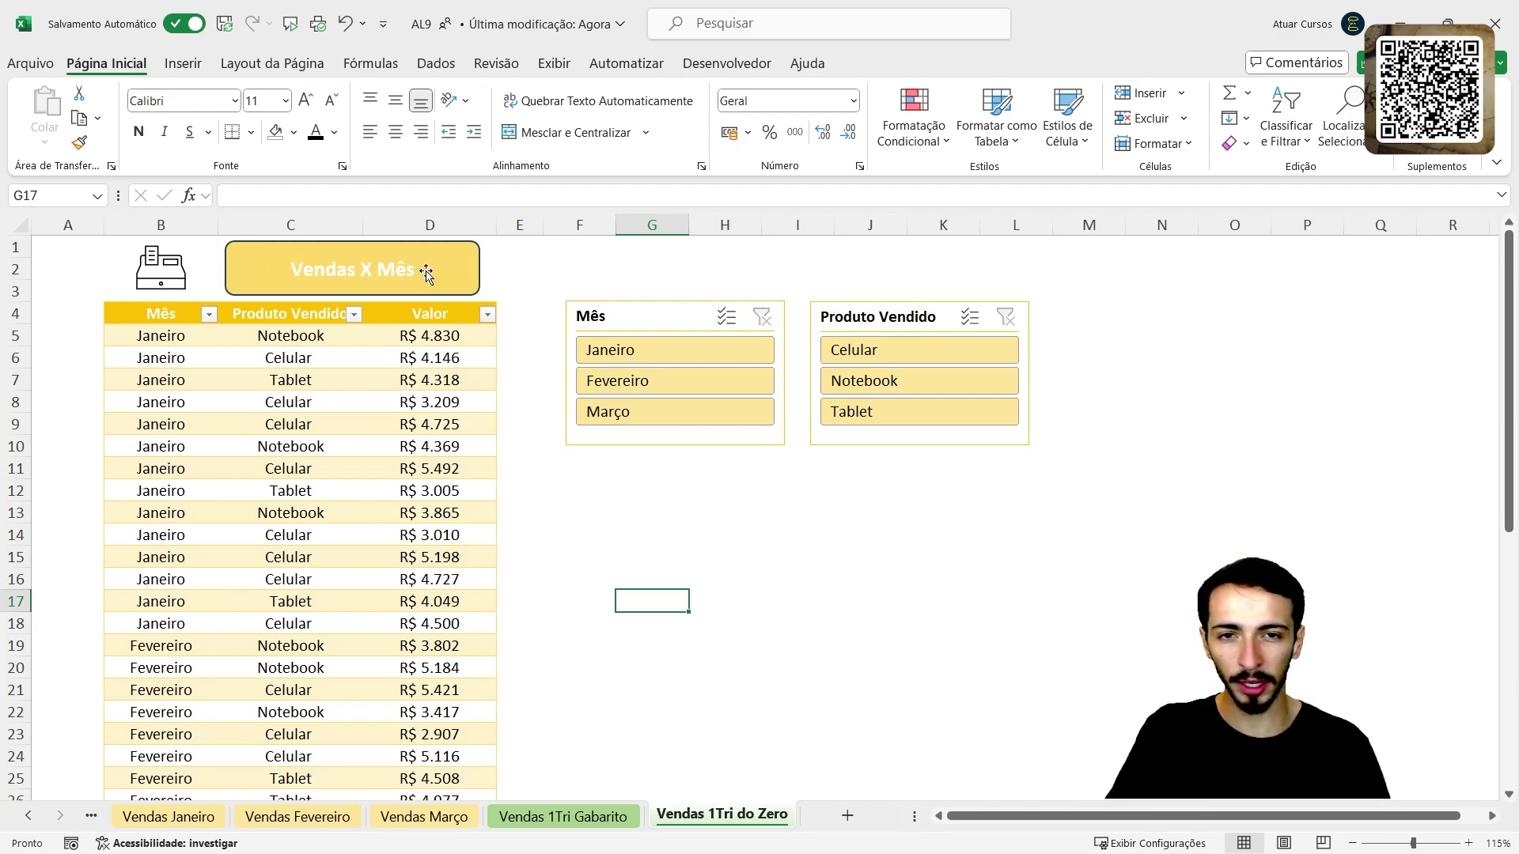
Step: Remove the outline from the Vendas X Mês title shape
click(458, 272)
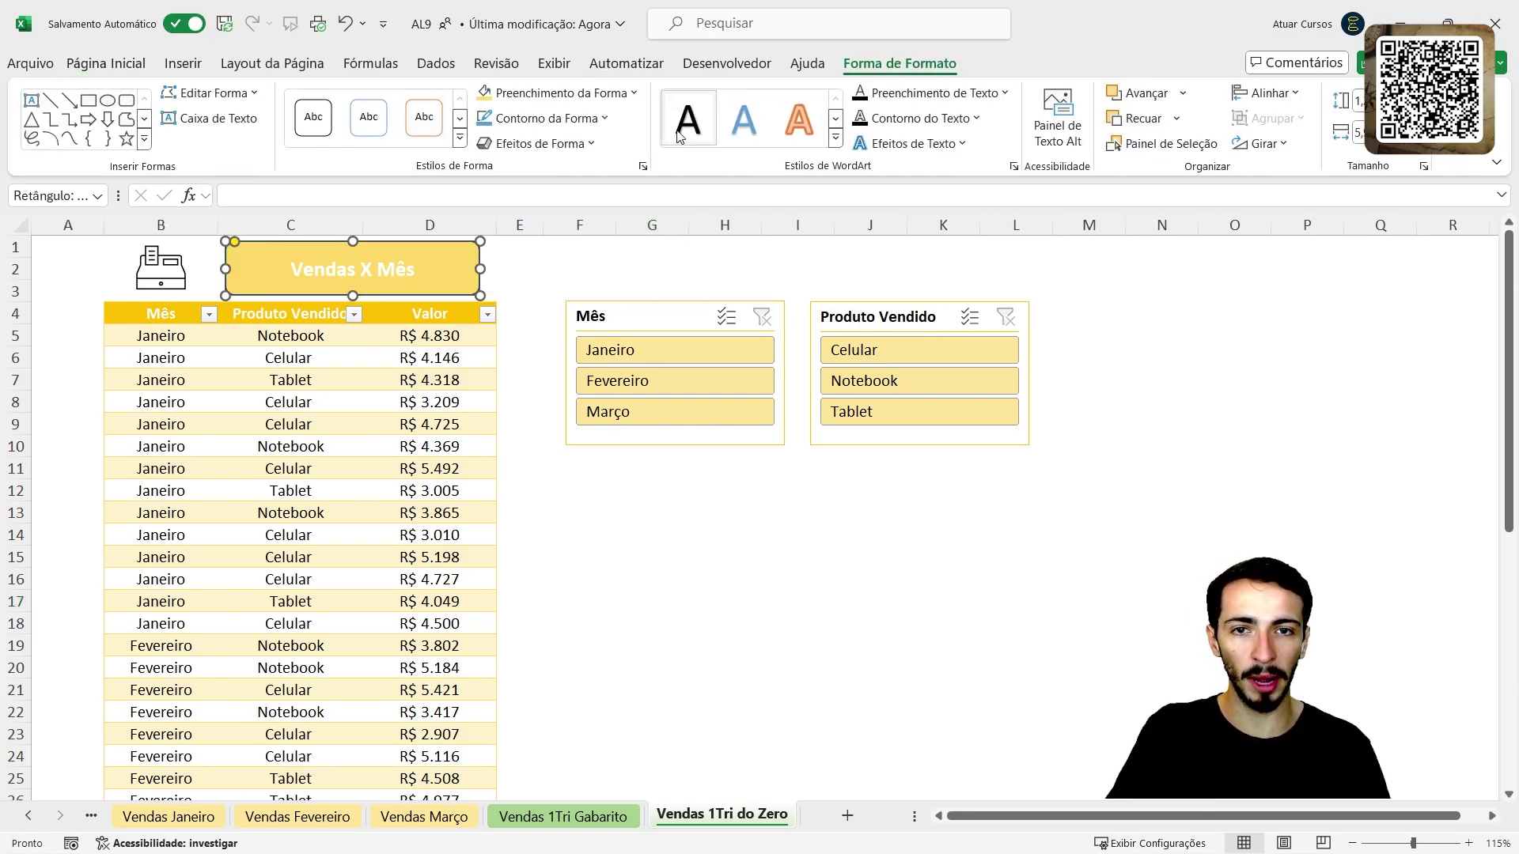
click(566, 120)
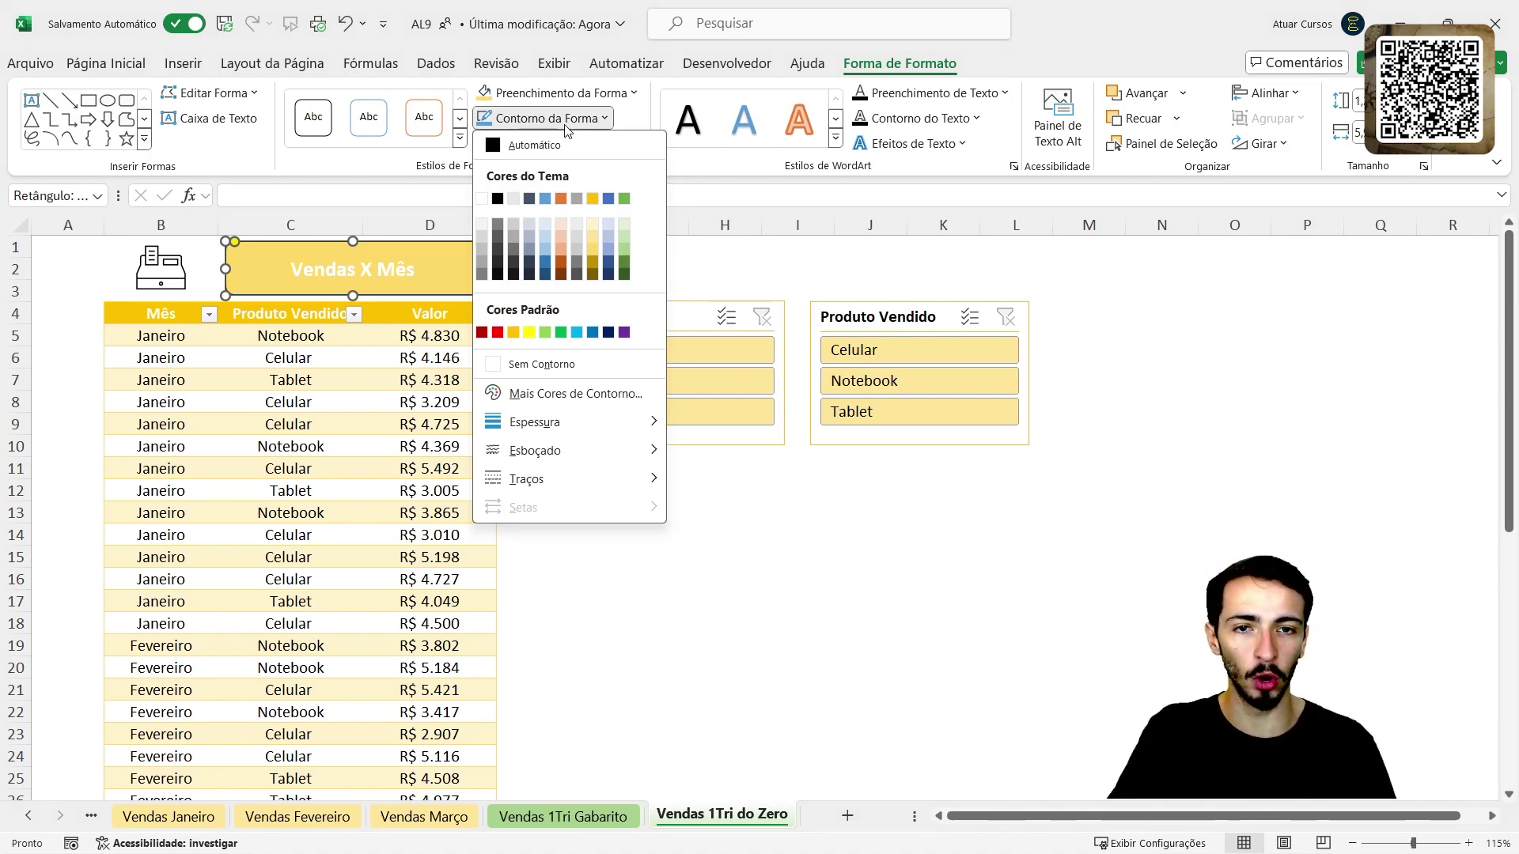
click(569, 368)
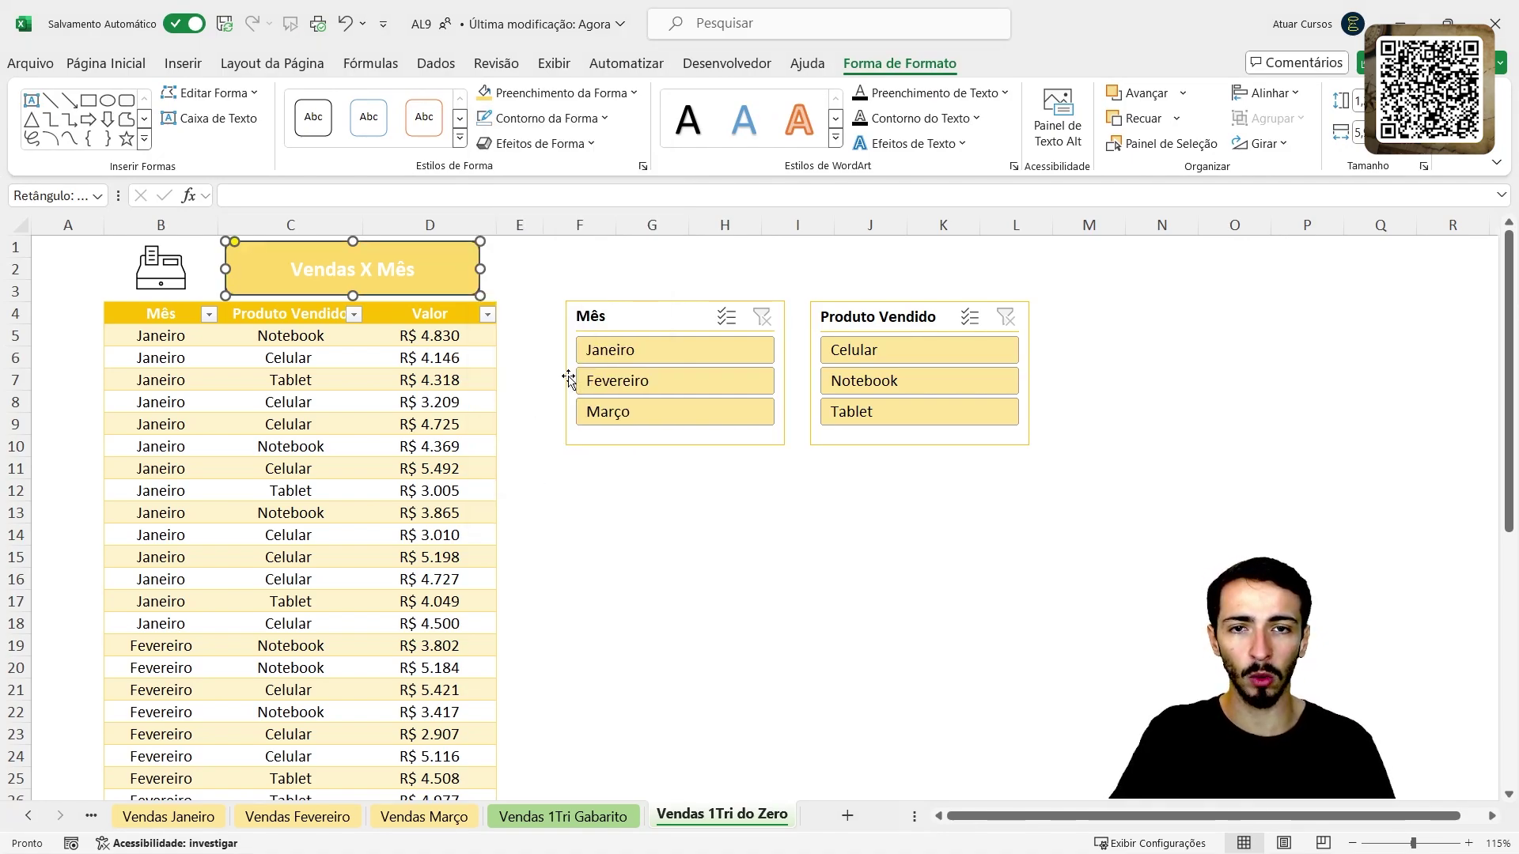
click(708, 581)
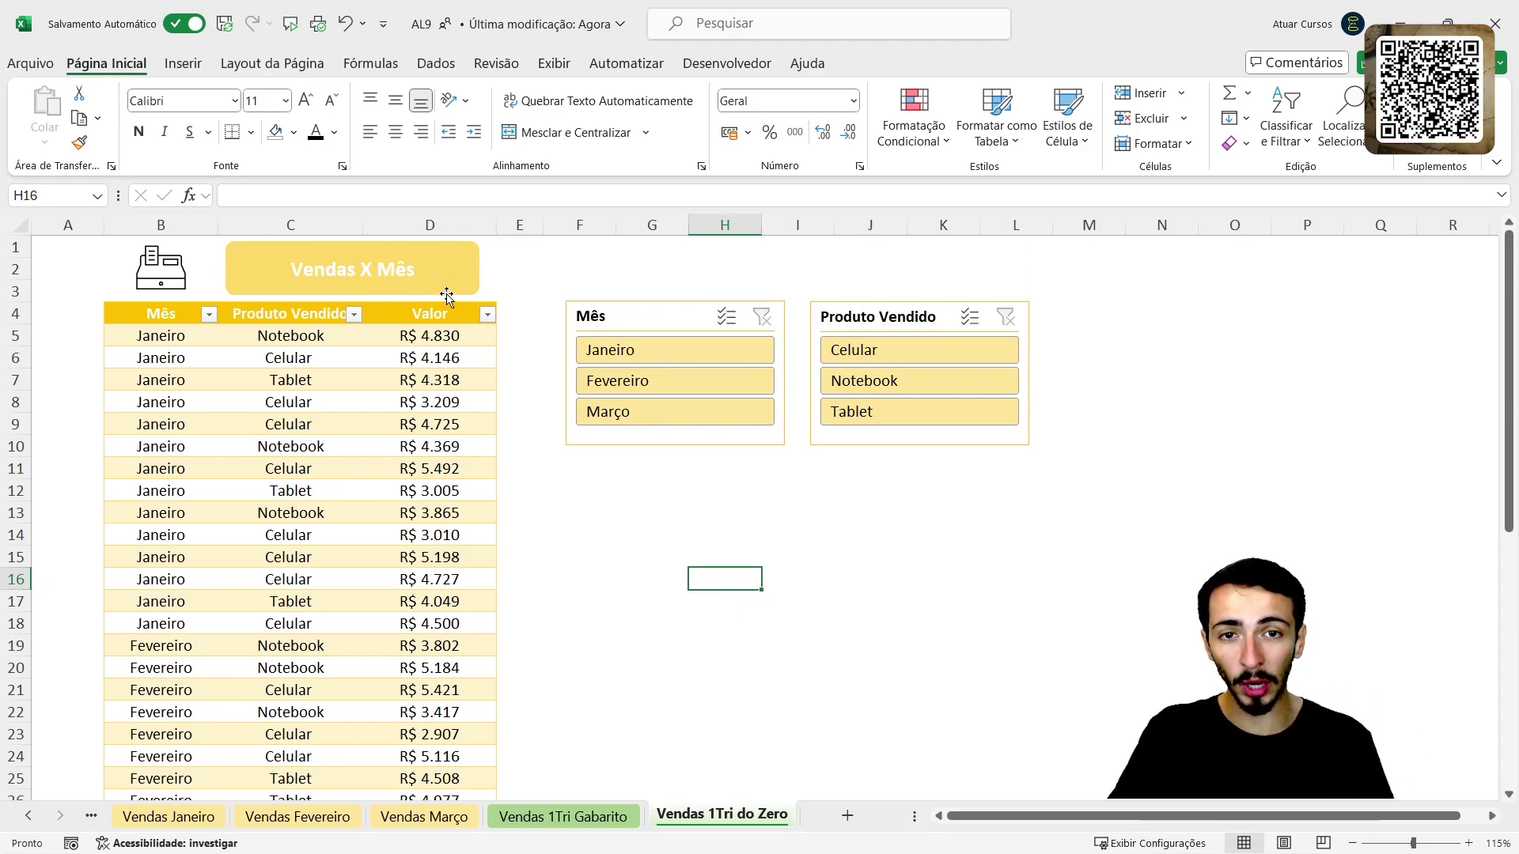
Step: Apply an external shadow offset downward to the Vendas X Mês title shape
click(450, 266)
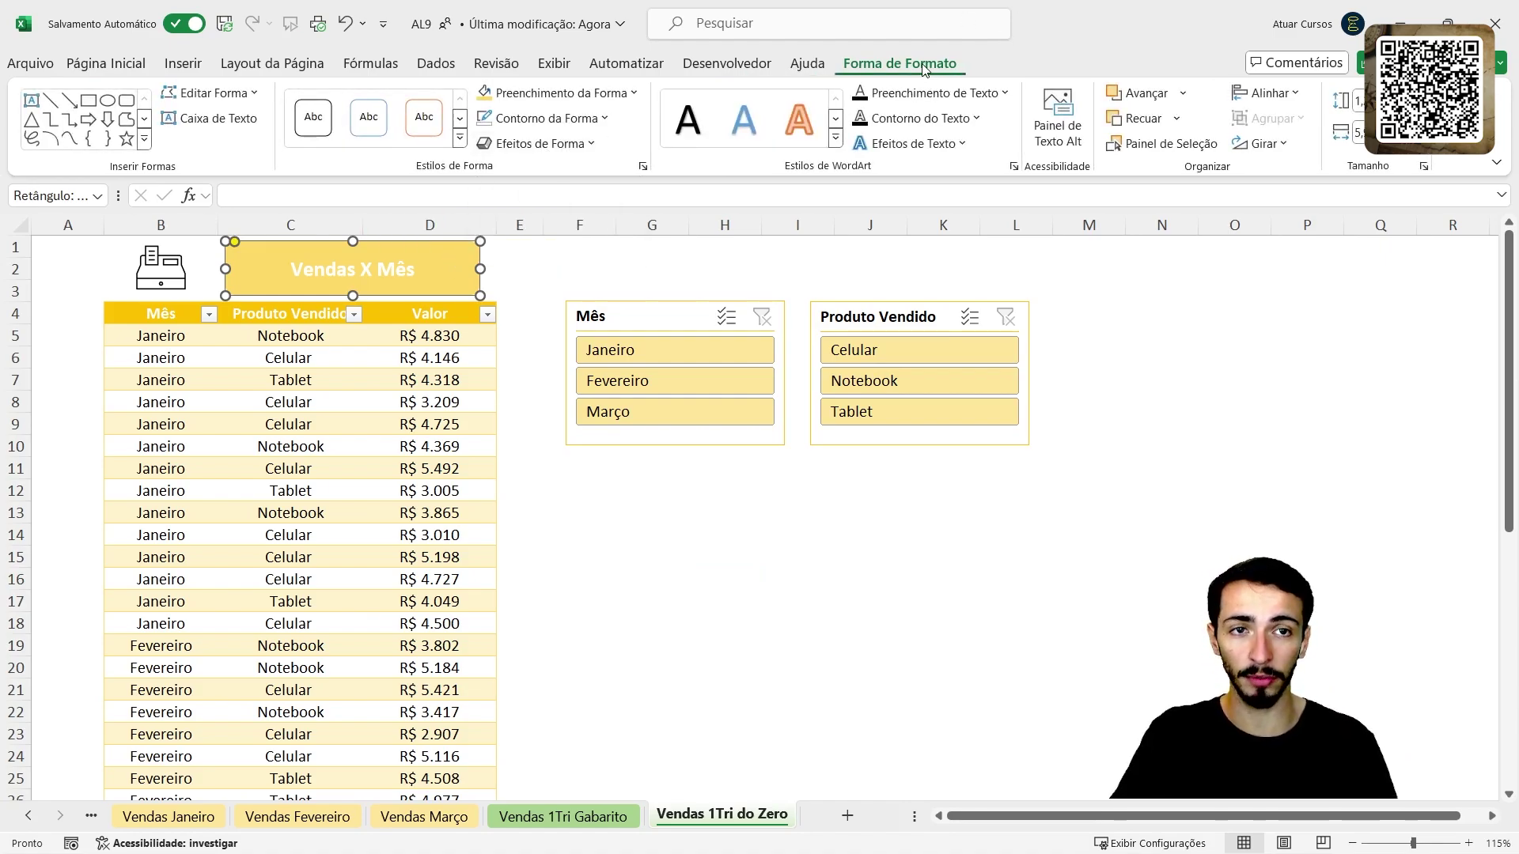
click(538, 143)
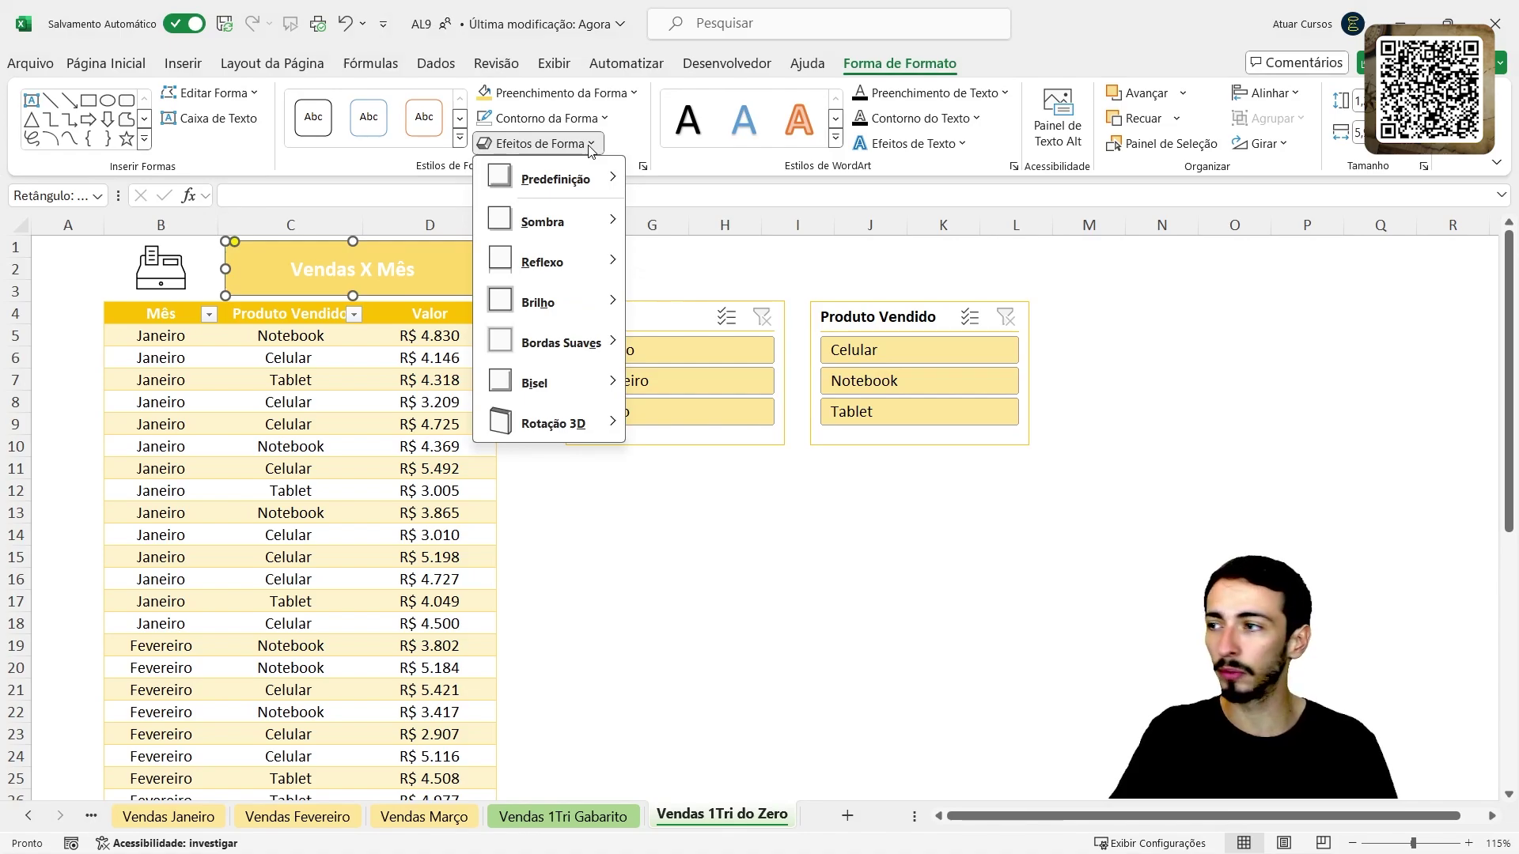
mouse_move(589, 221)
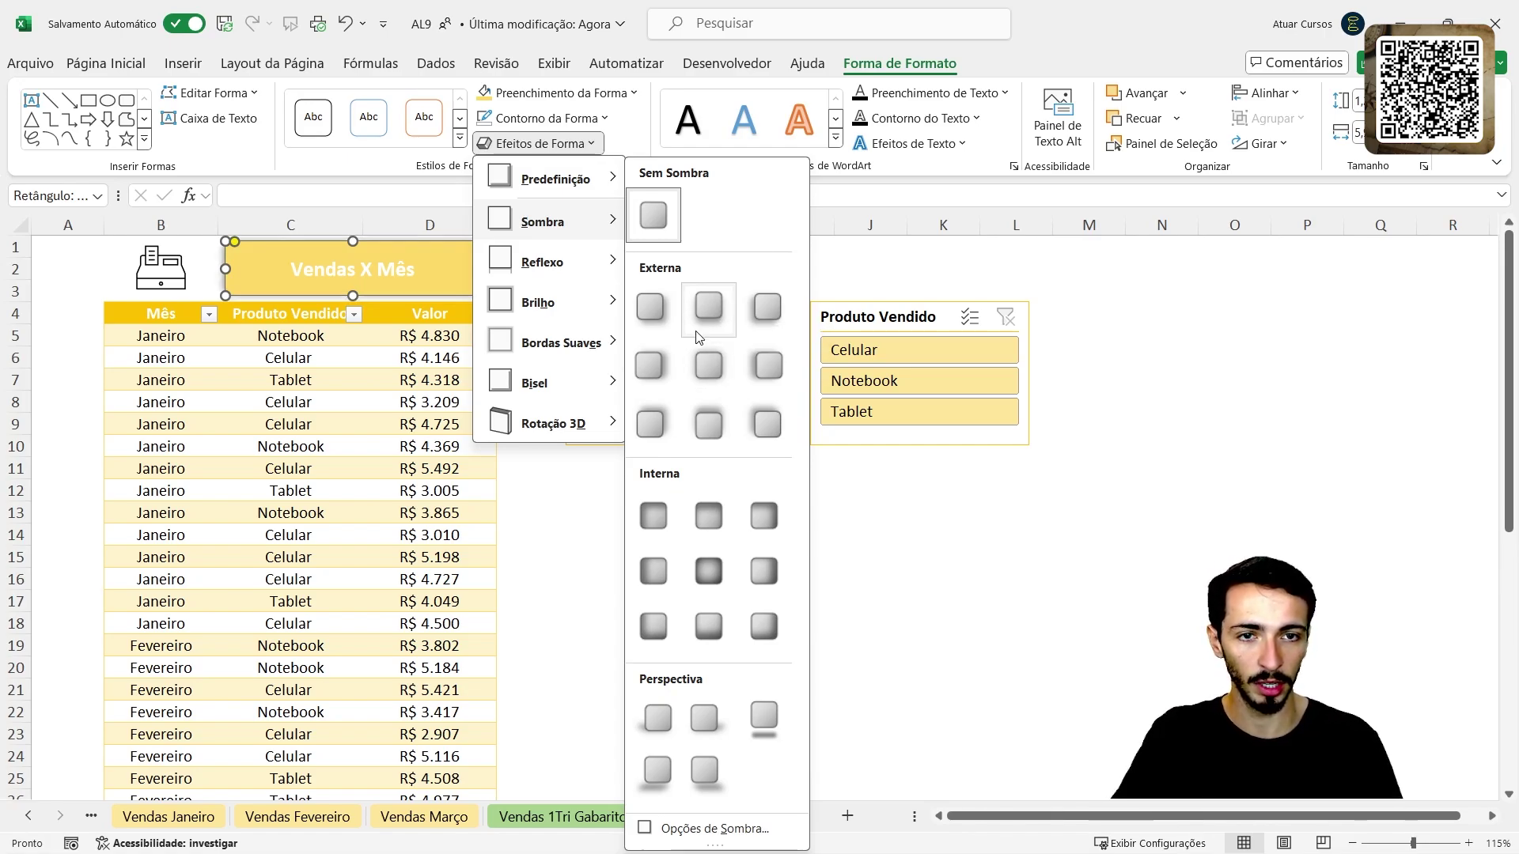
click(700, 307)
click(773, 563)
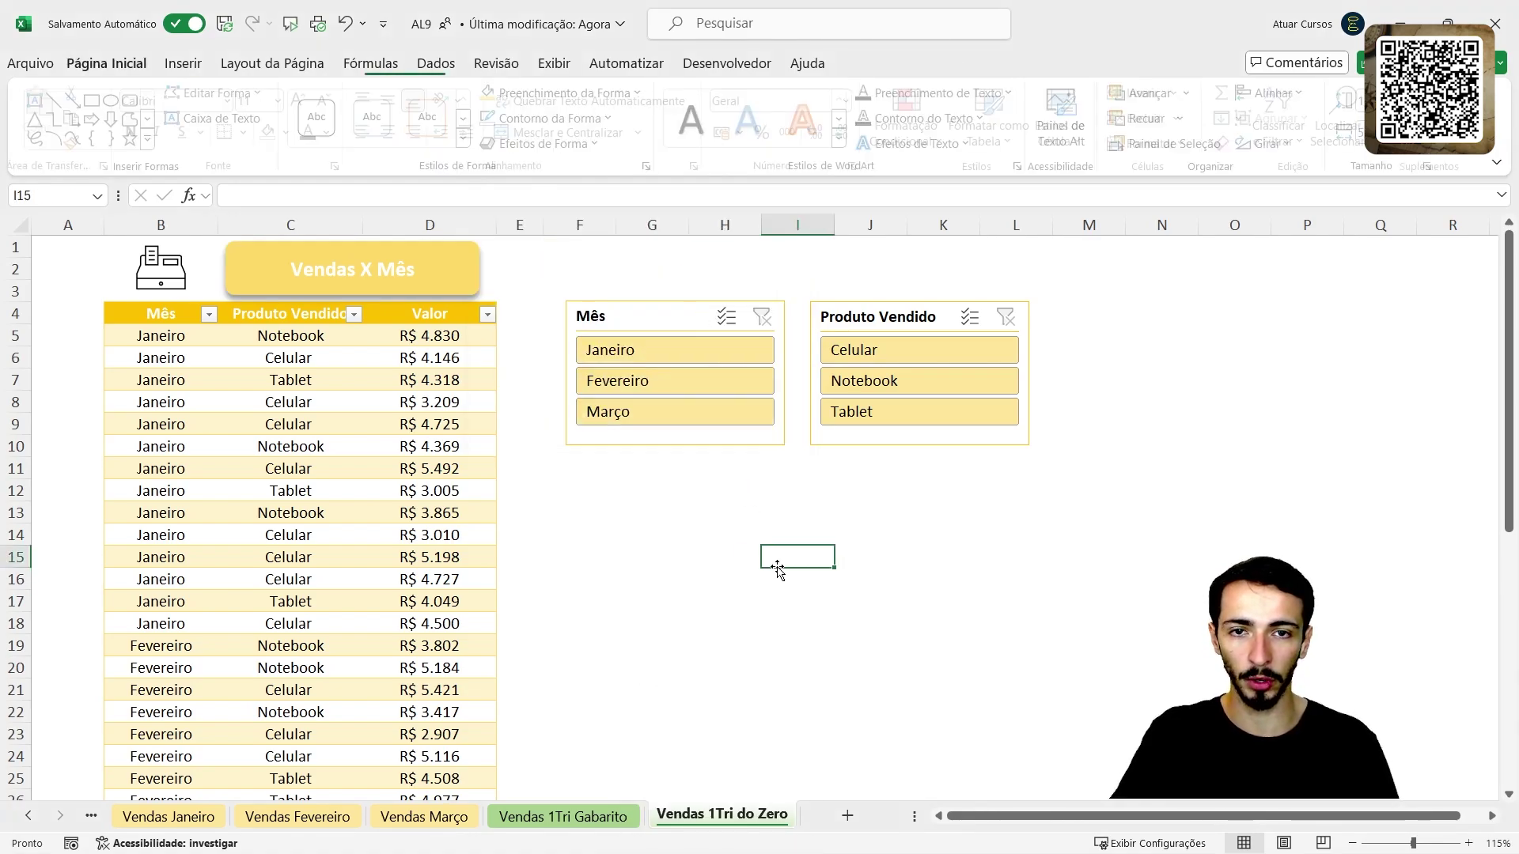
Step: Extend the title shape toward the cash register icon and nudge it slightly up, clear of the table header
click(232, 278)
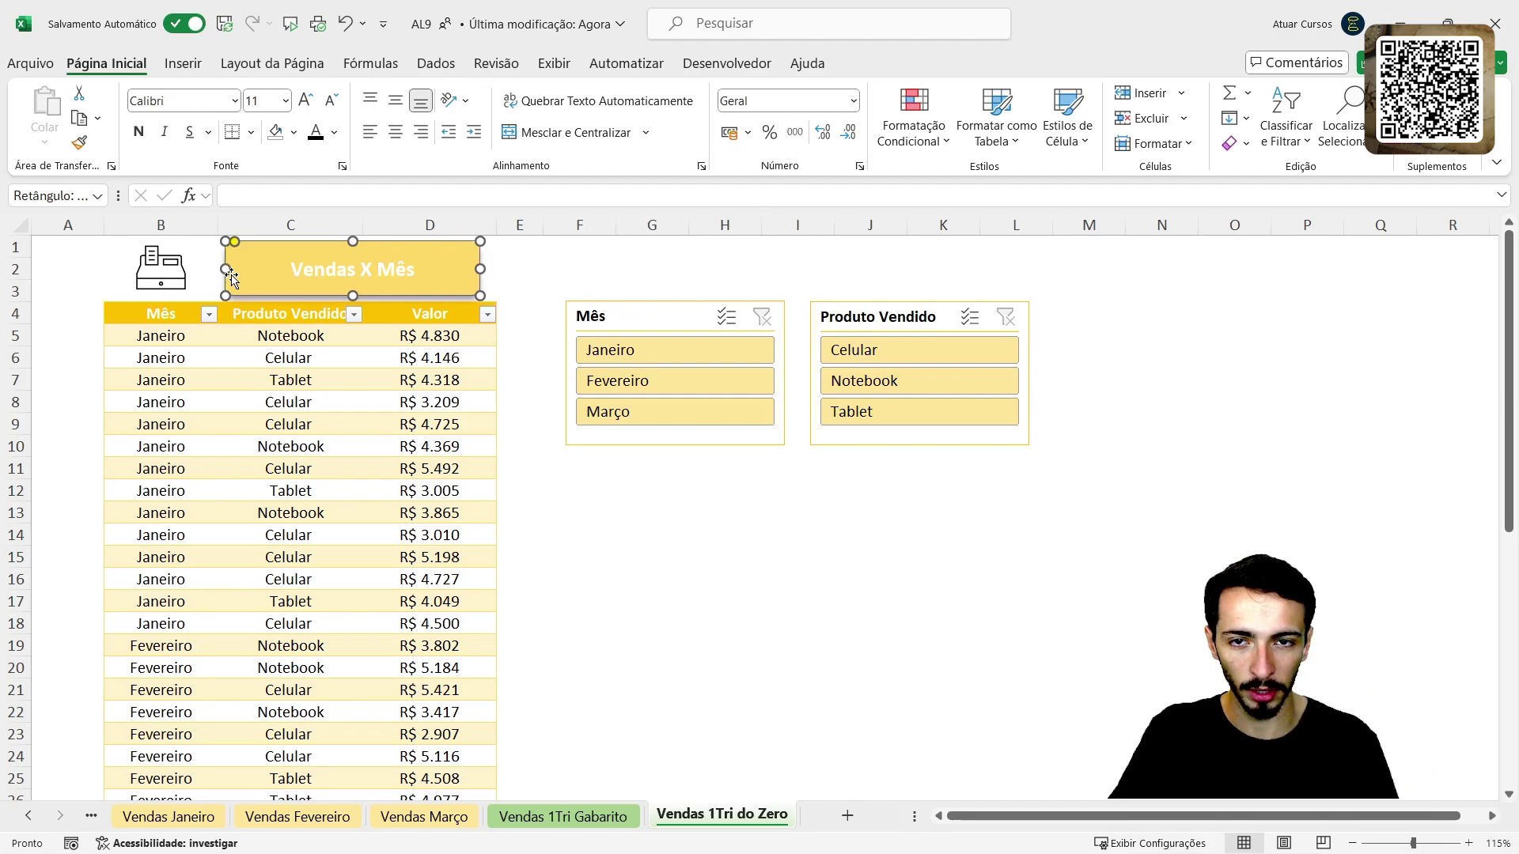
drag(225, 269, 206, 269)
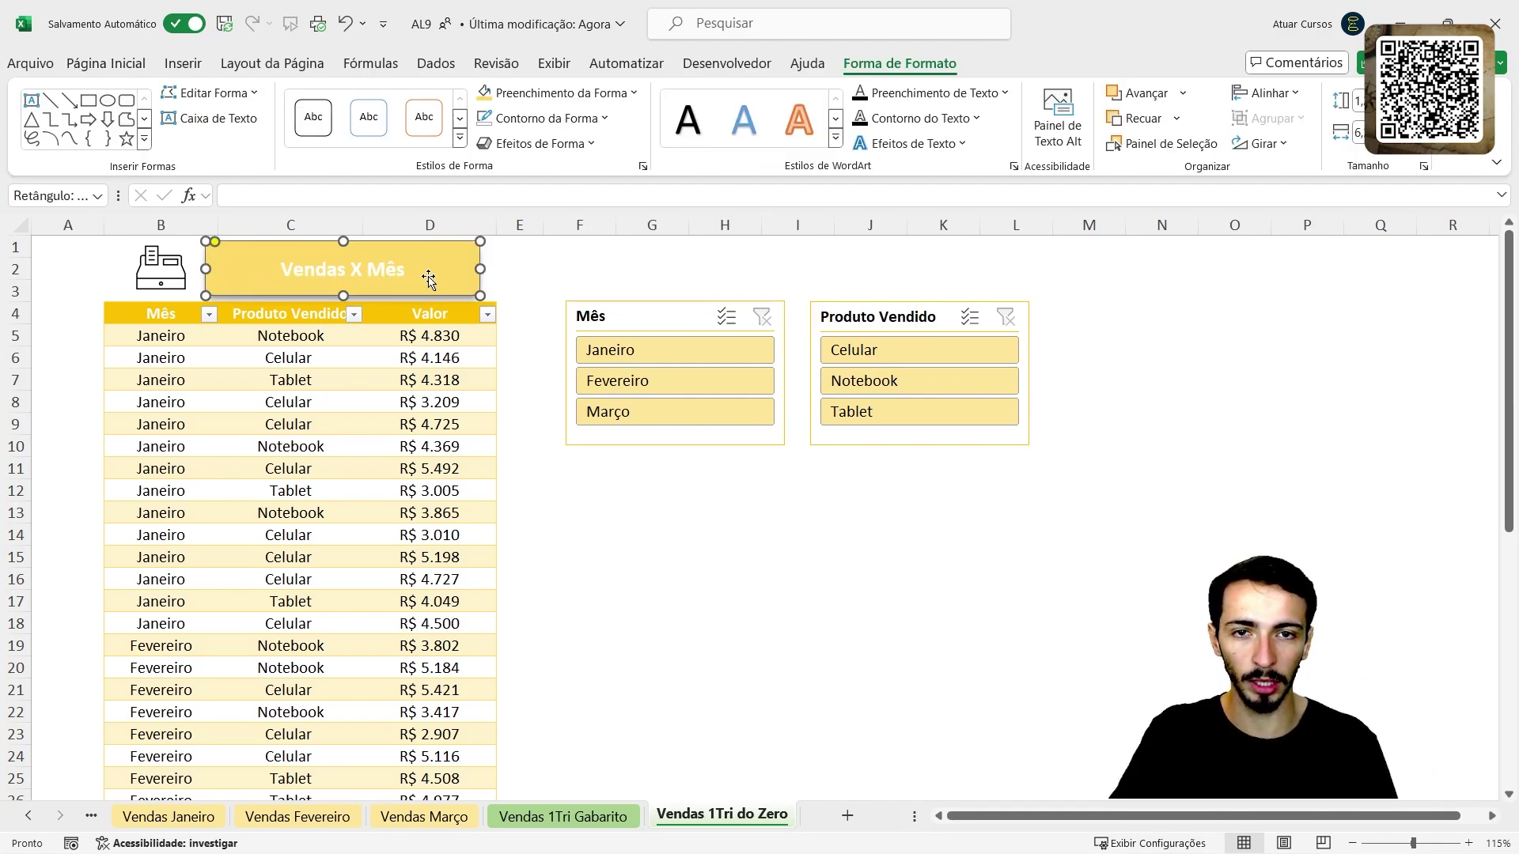
drag(429, 275, 429, 272)
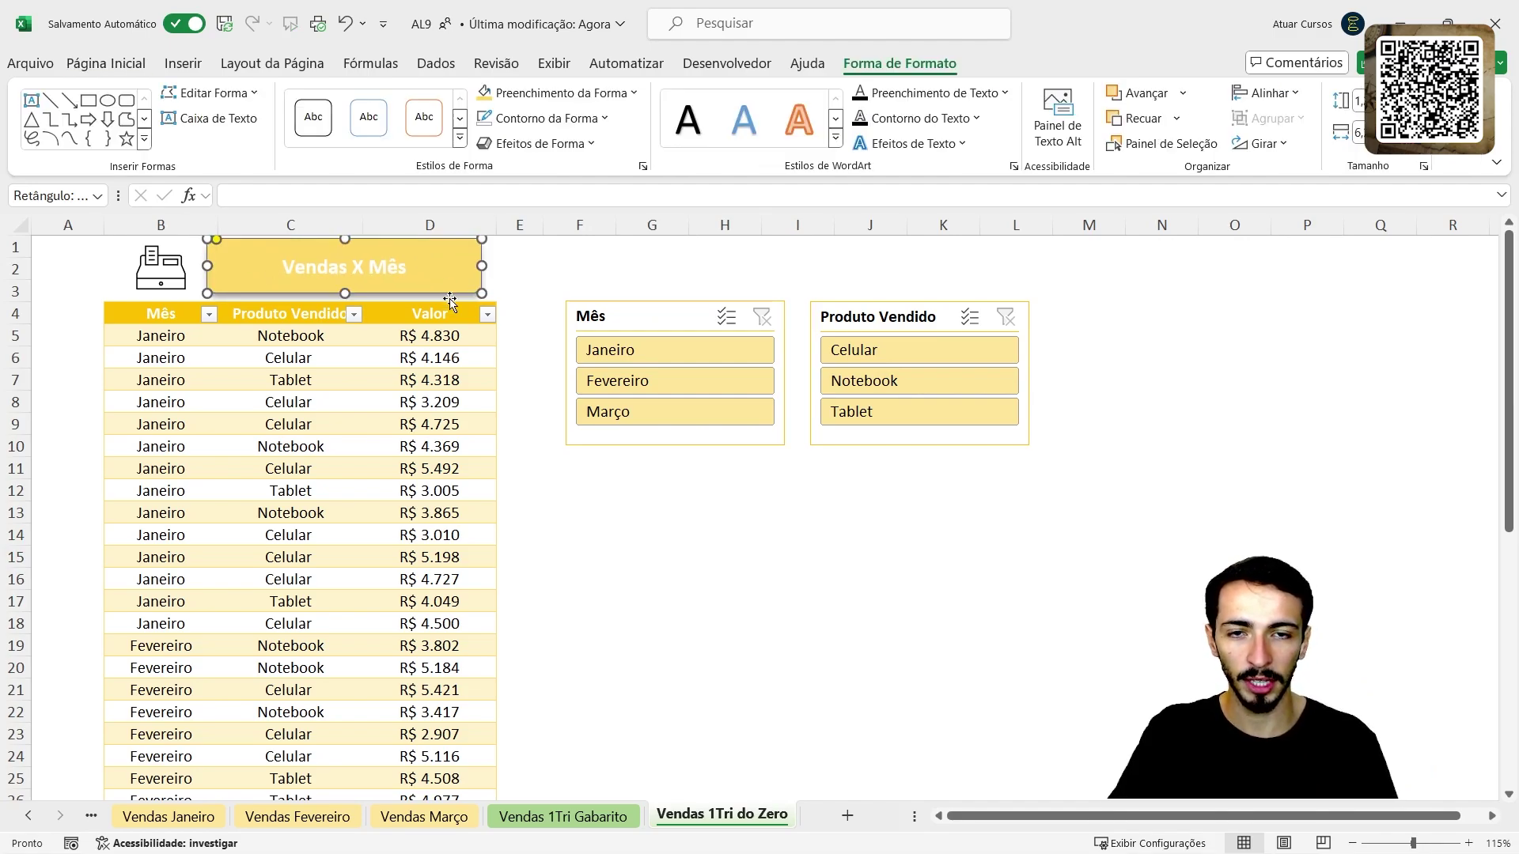
click(787, 639)
click(403, 254)
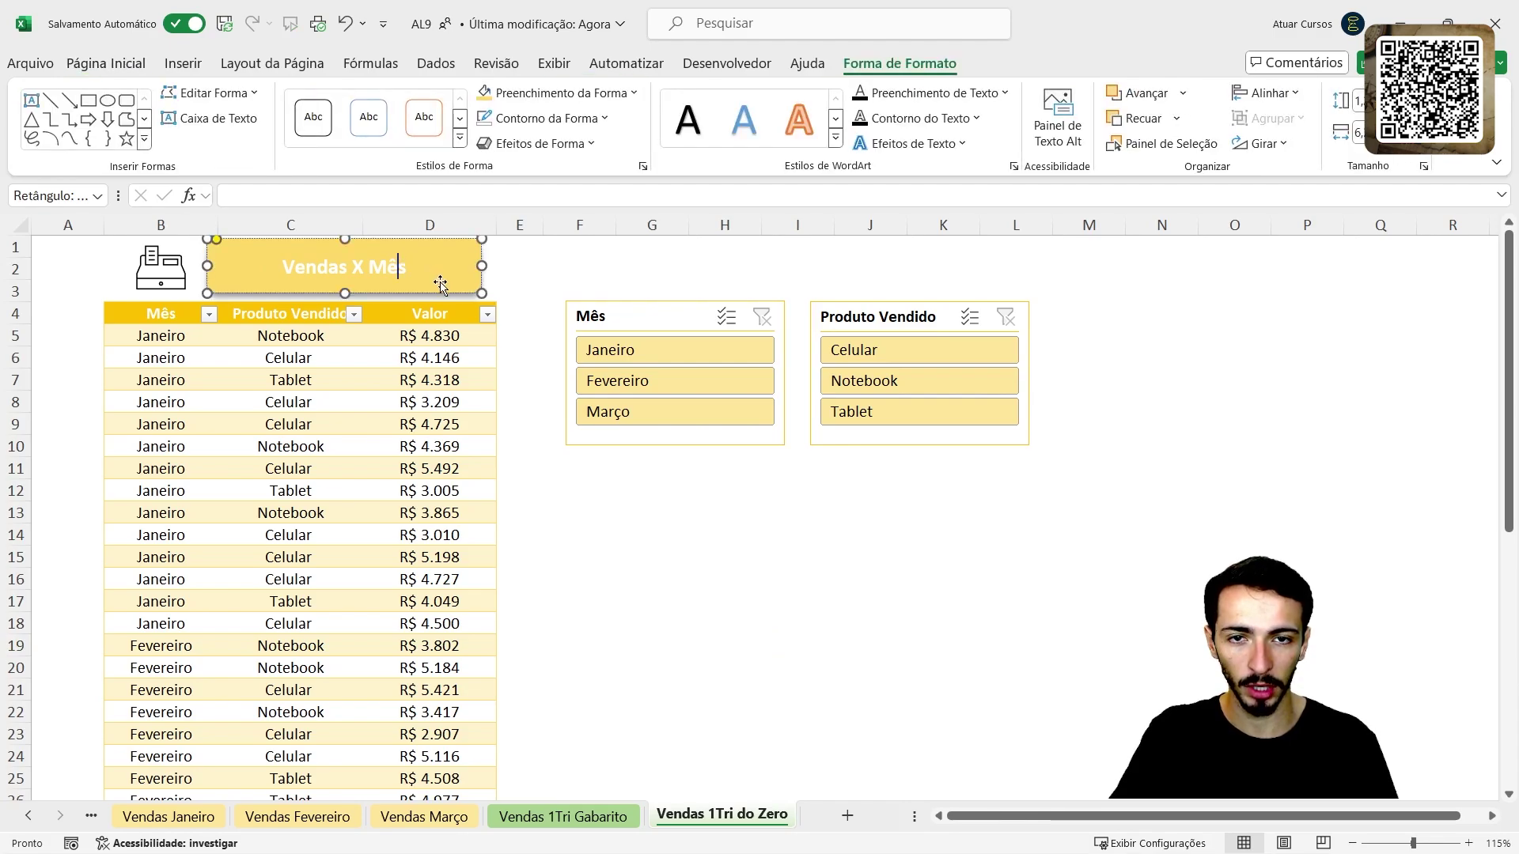
click(653, 474)
scroll(433, 574, down, 4)
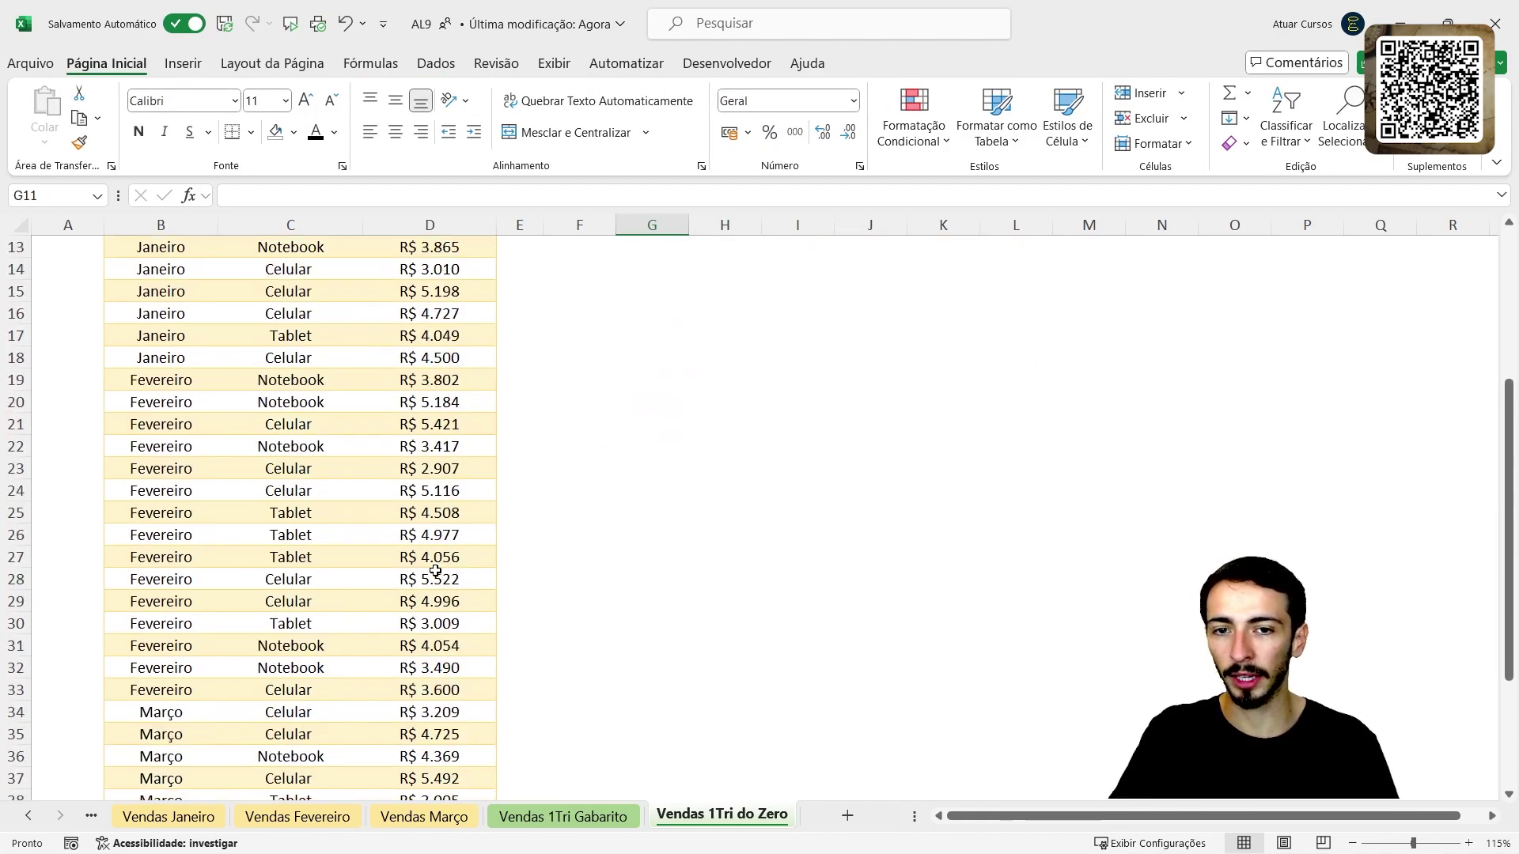
Step: Filter the sales table by Janeiro, Fevereiro and Março in turn with the Mês slicer, and clear the month filter
scroll(434, 574, up, 4)
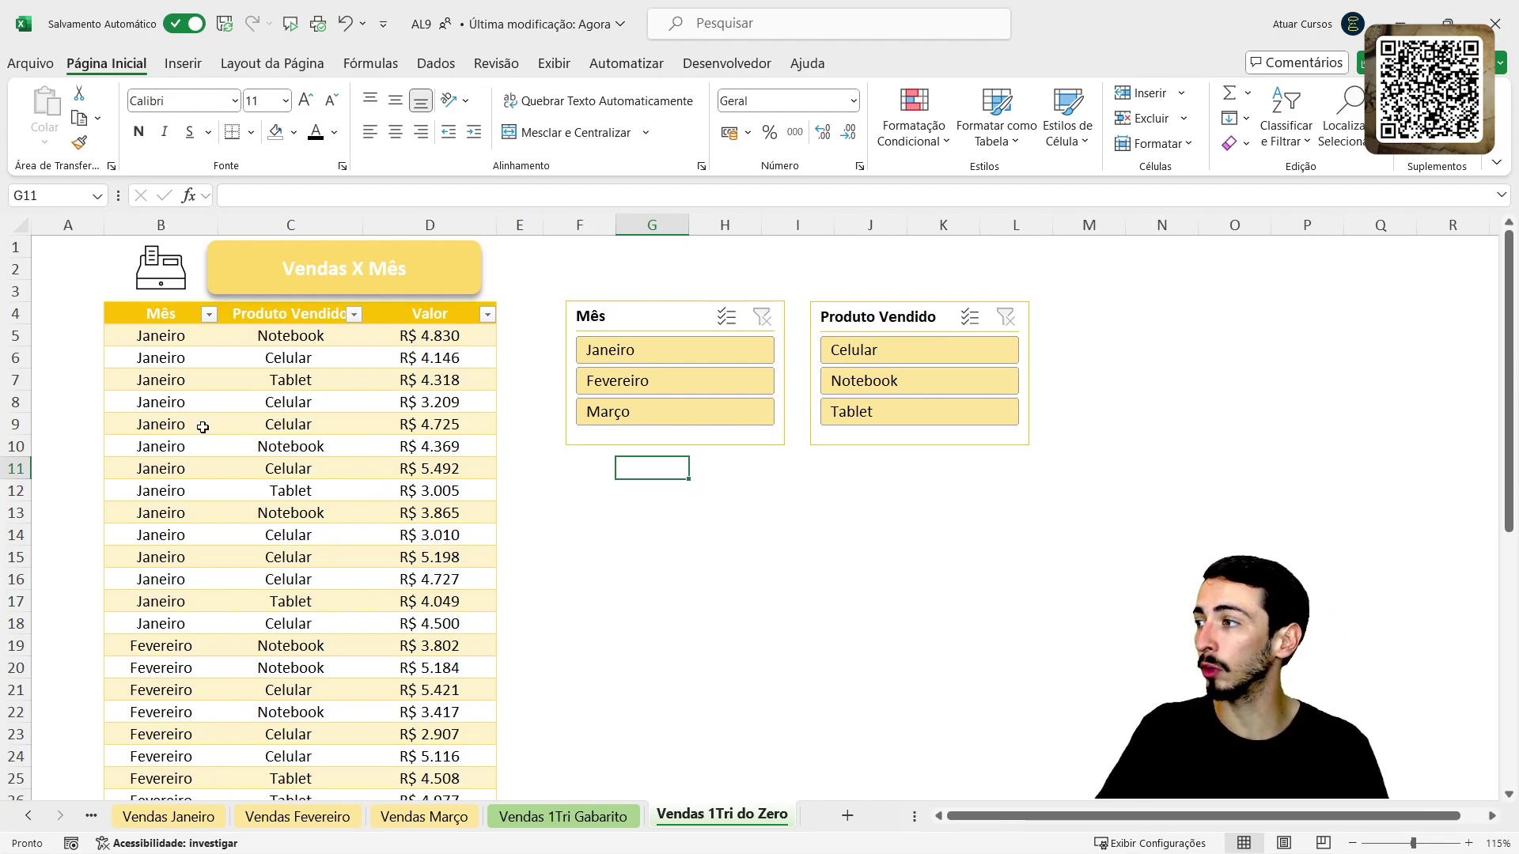
click(160, 286)
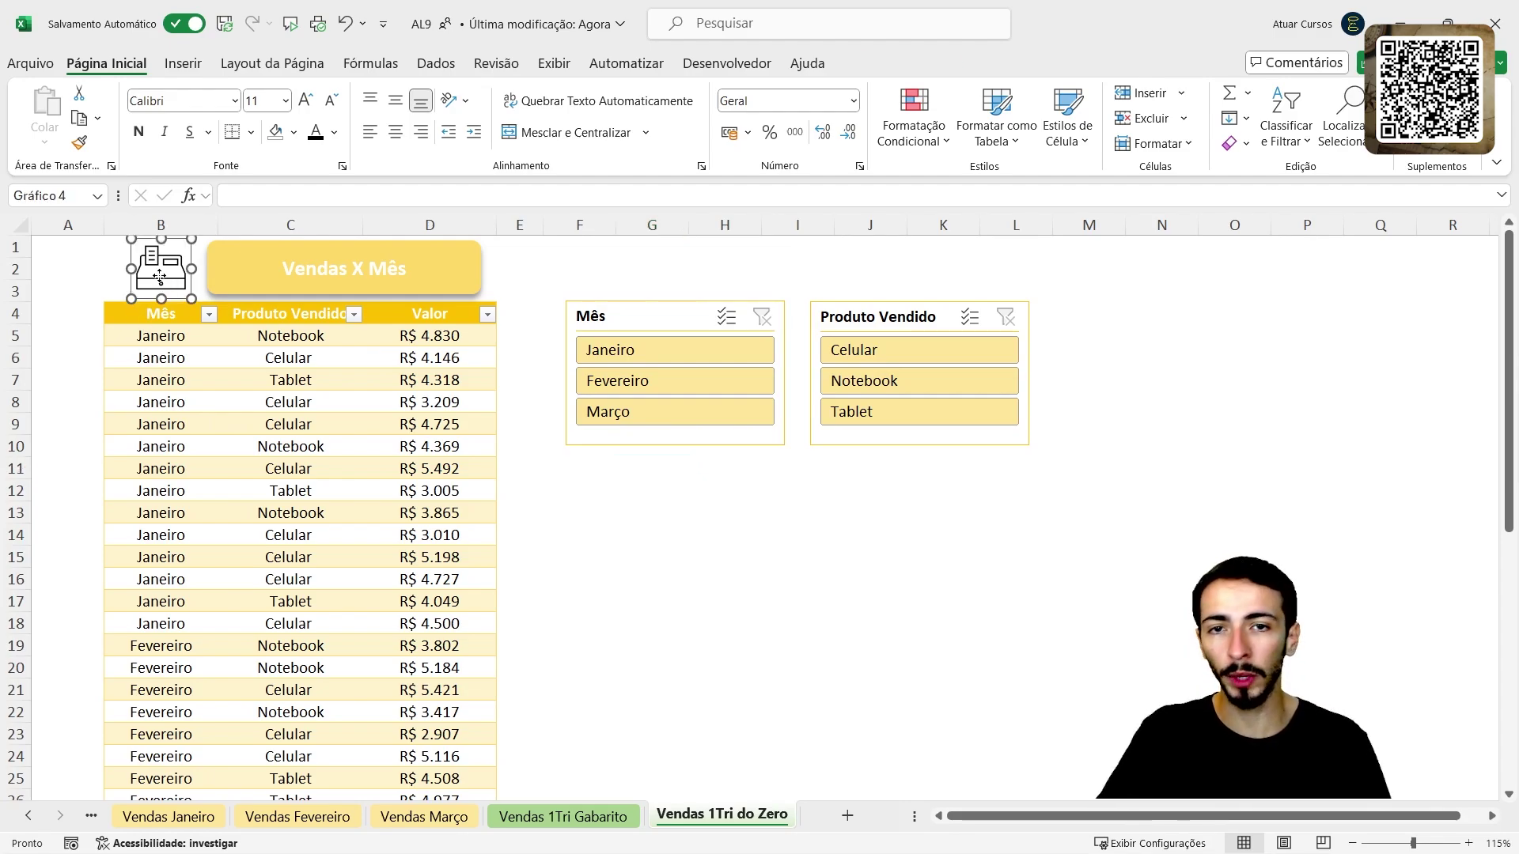
click(652, 339)
click(675, 381)
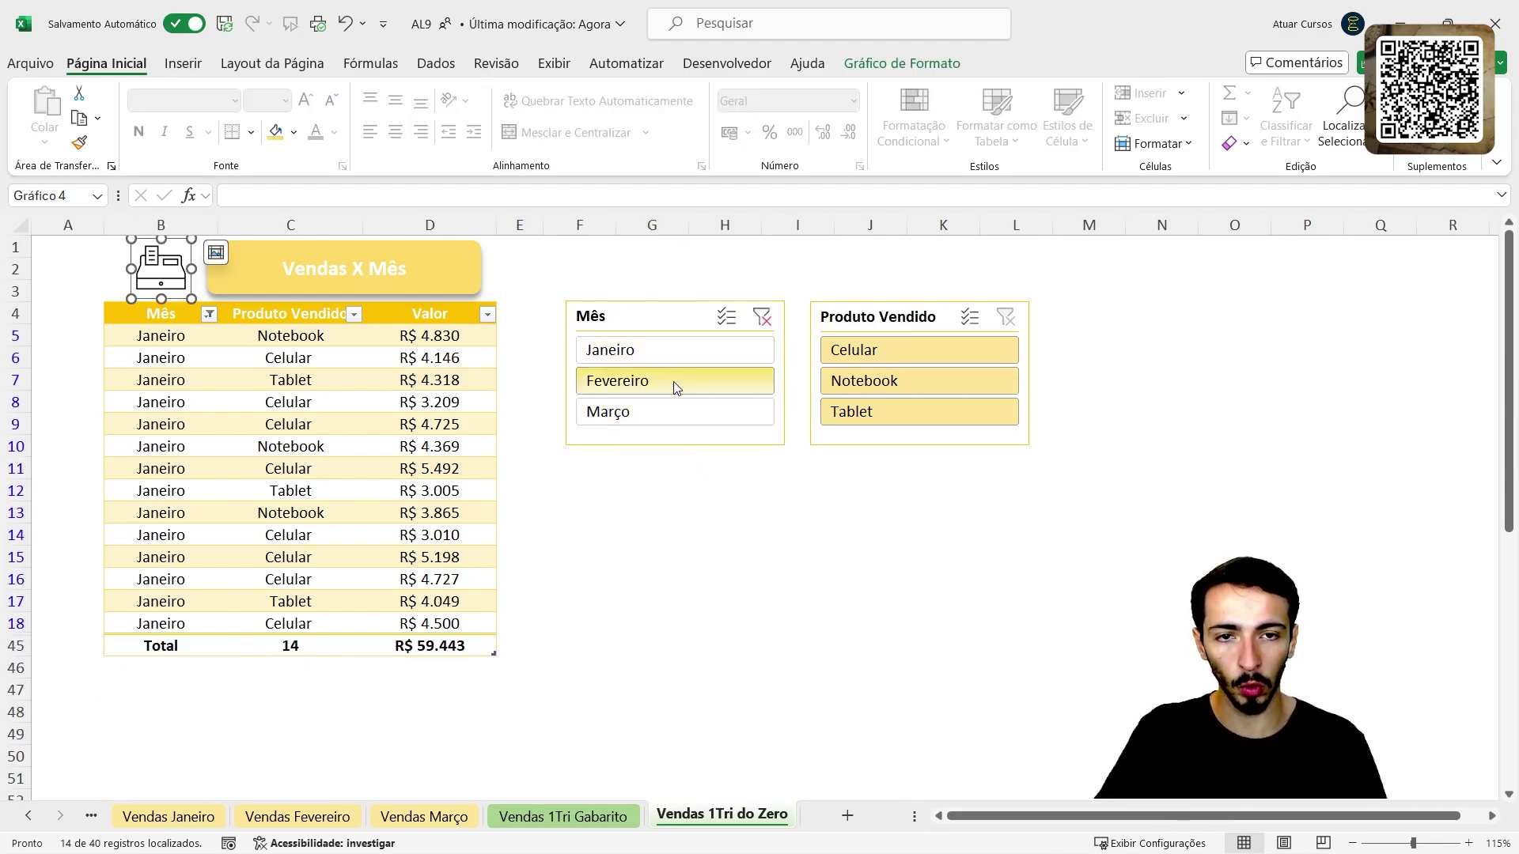
click(688, 409)
click(764, 319)
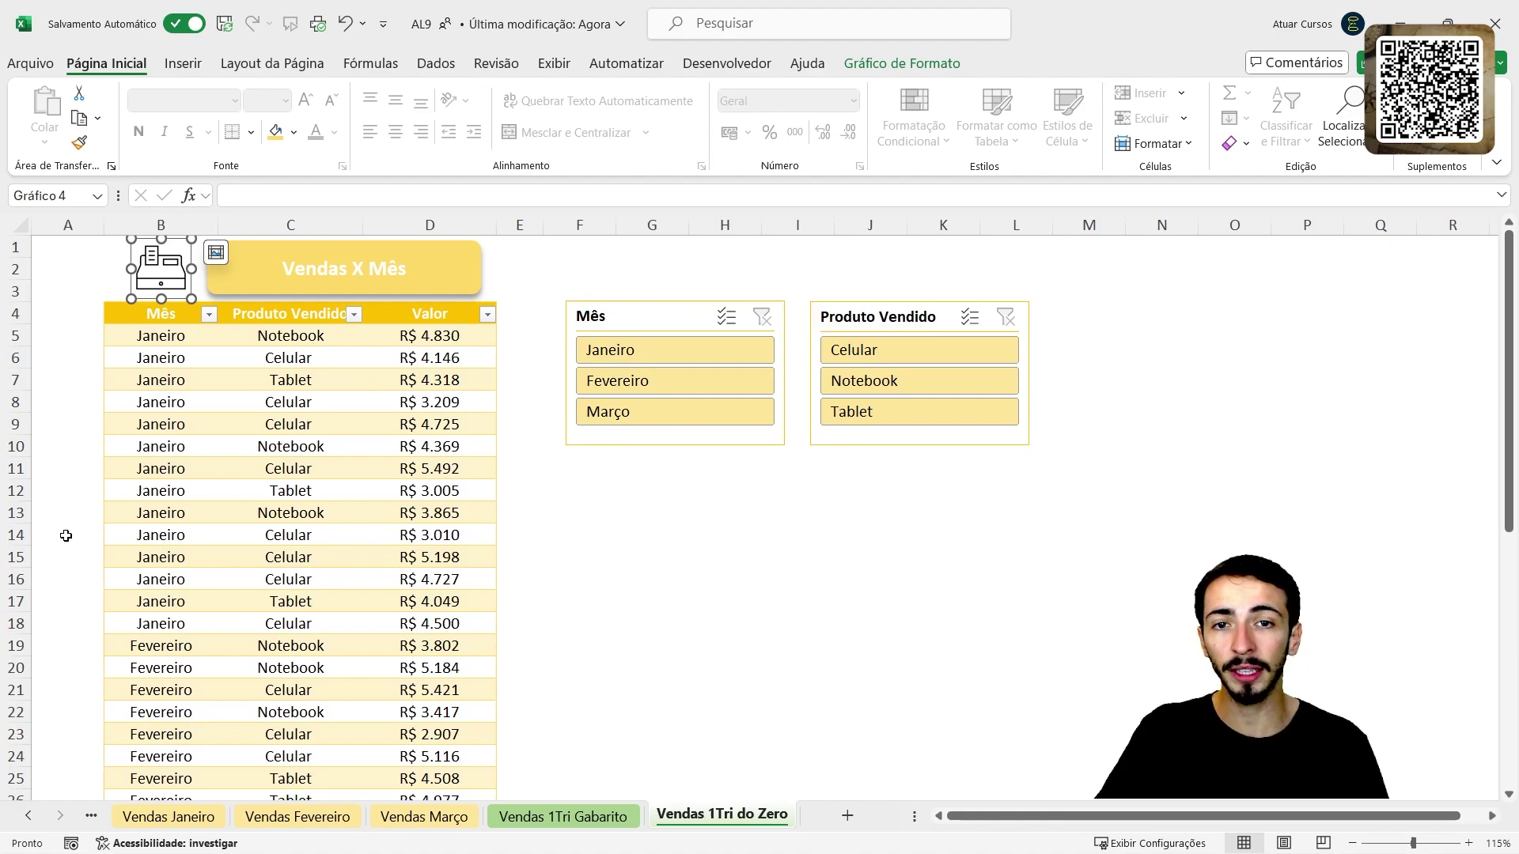
scroll(291, 532, down, 1)
click(292, 531)
scroll(299, 542, down, 2)
scroll(307, 541, up, 3)
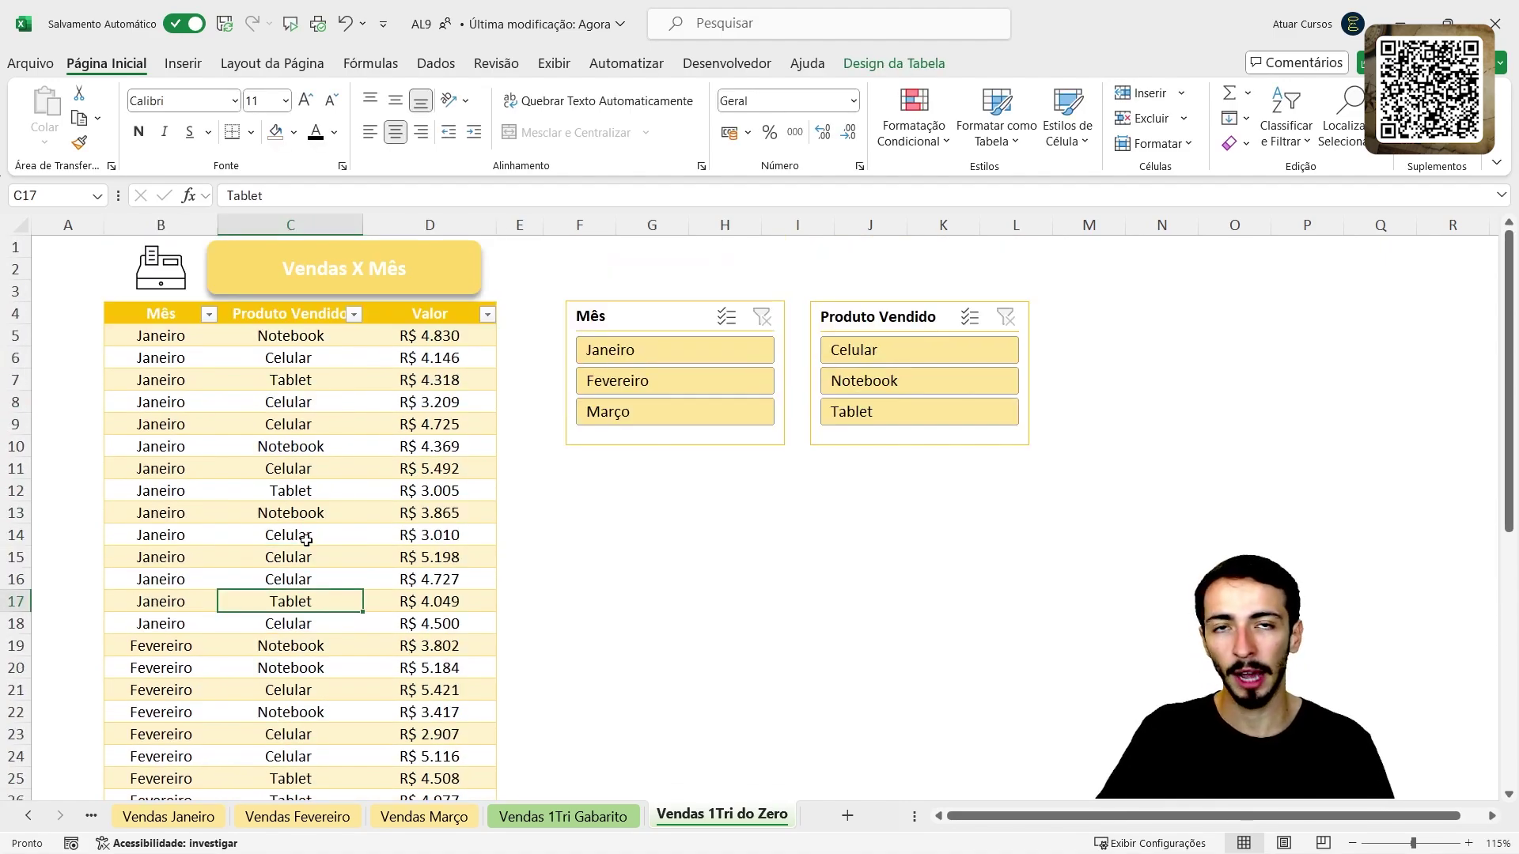
Step: Look through the workbook's other sheets from Vendas Março back to Base_Registros, and return to Vendas 1Tri do Zero
click(448, 814)
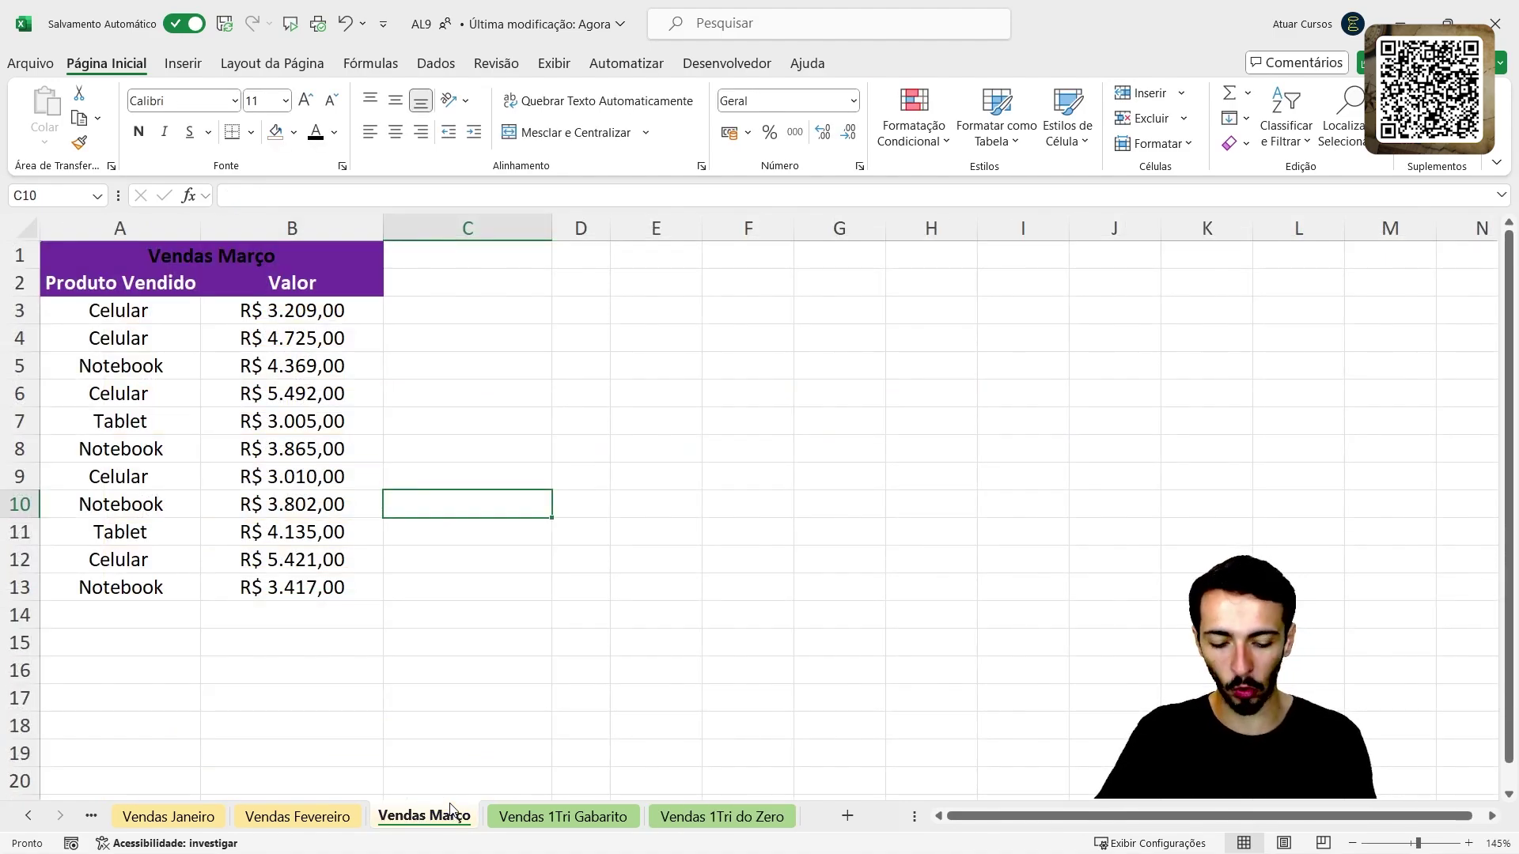
key(ctrl+Page_Up)
key(ctrl+Page_Up)
key(ctrl+Page_Up)
key(ctrl+Page_Up)
key(ctrl+Page_Up)
key(ctrl+Page_Up)
key(ctrl+Page_Up)
key(ctrl+Page_Up)
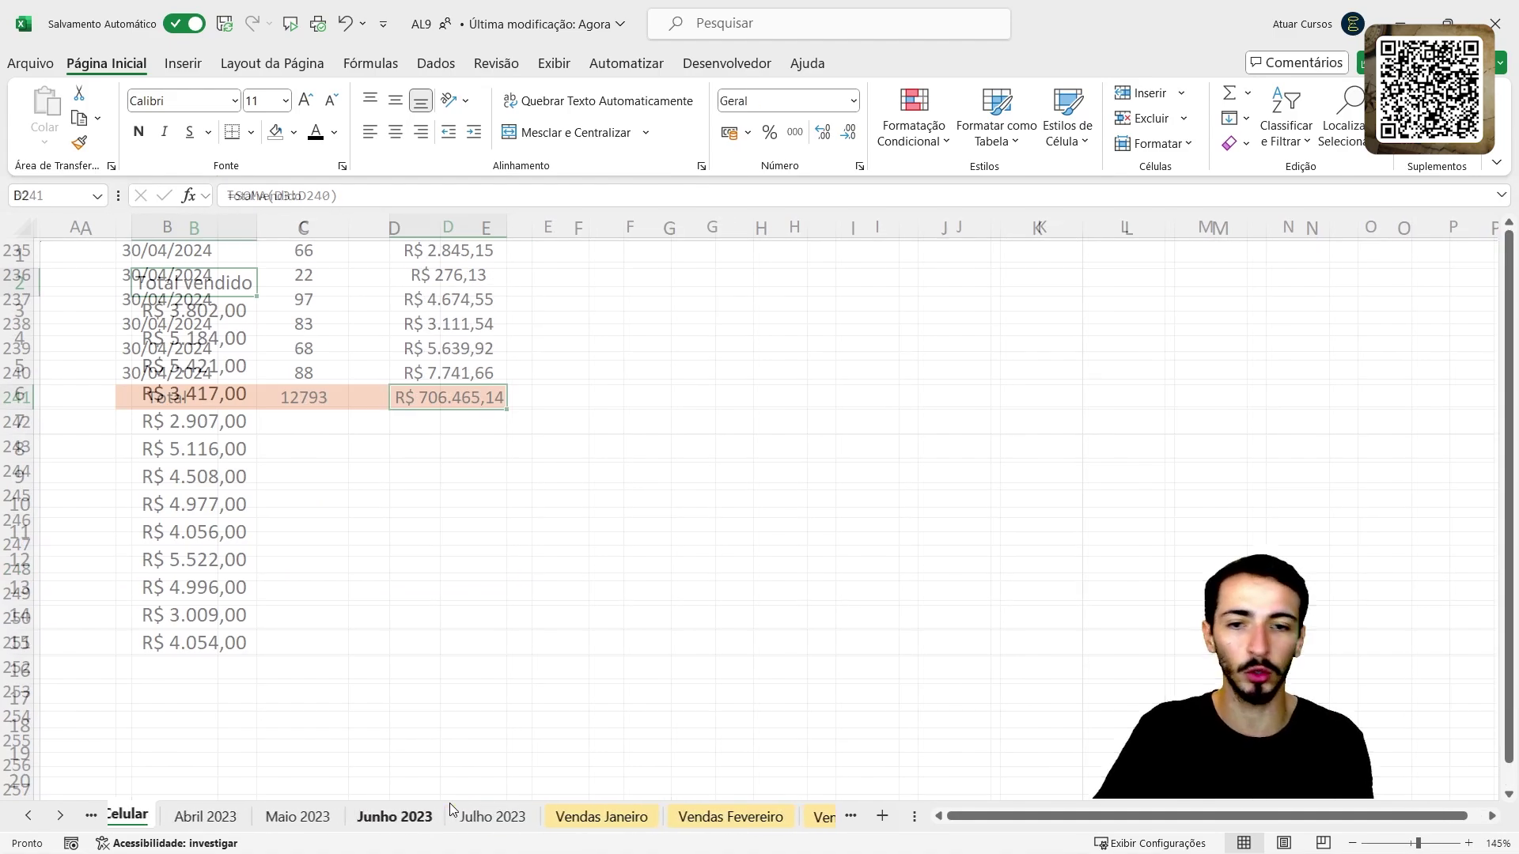
key(ctrl+Page_Up)
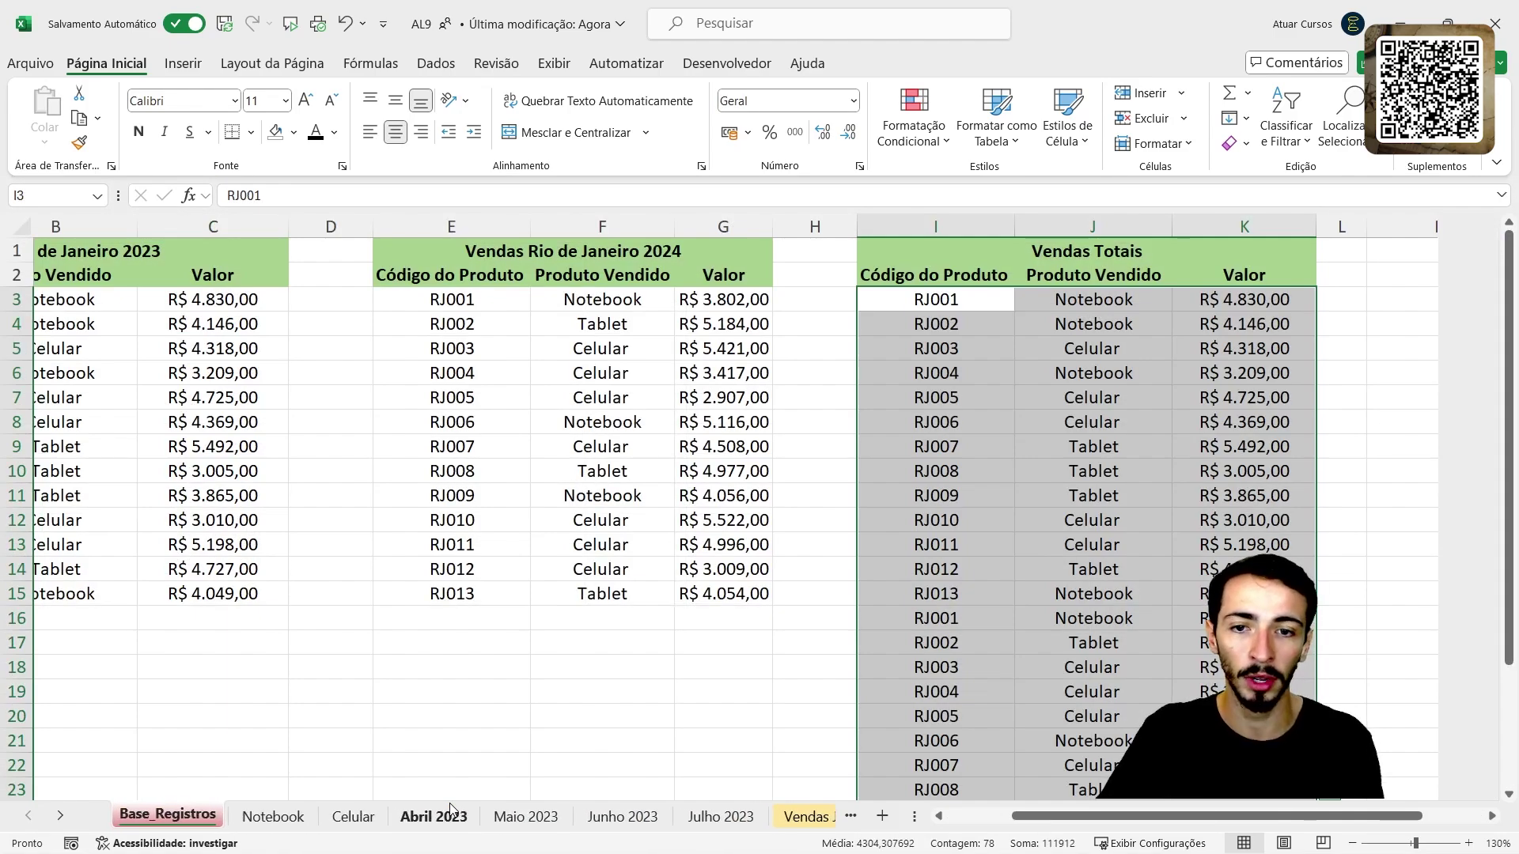
key(ctrl+Page_Down)
key(ctrl+Page_Down)
key(ctrl+Page_Down)
key(ctrl+Page_Down)
key(ctrl+Page_Down)
key(ctrl+Page_Down)
key(ctrl+Page_Down)
key(ctrl+Page_Down)
key(ctrl+Page_Down)
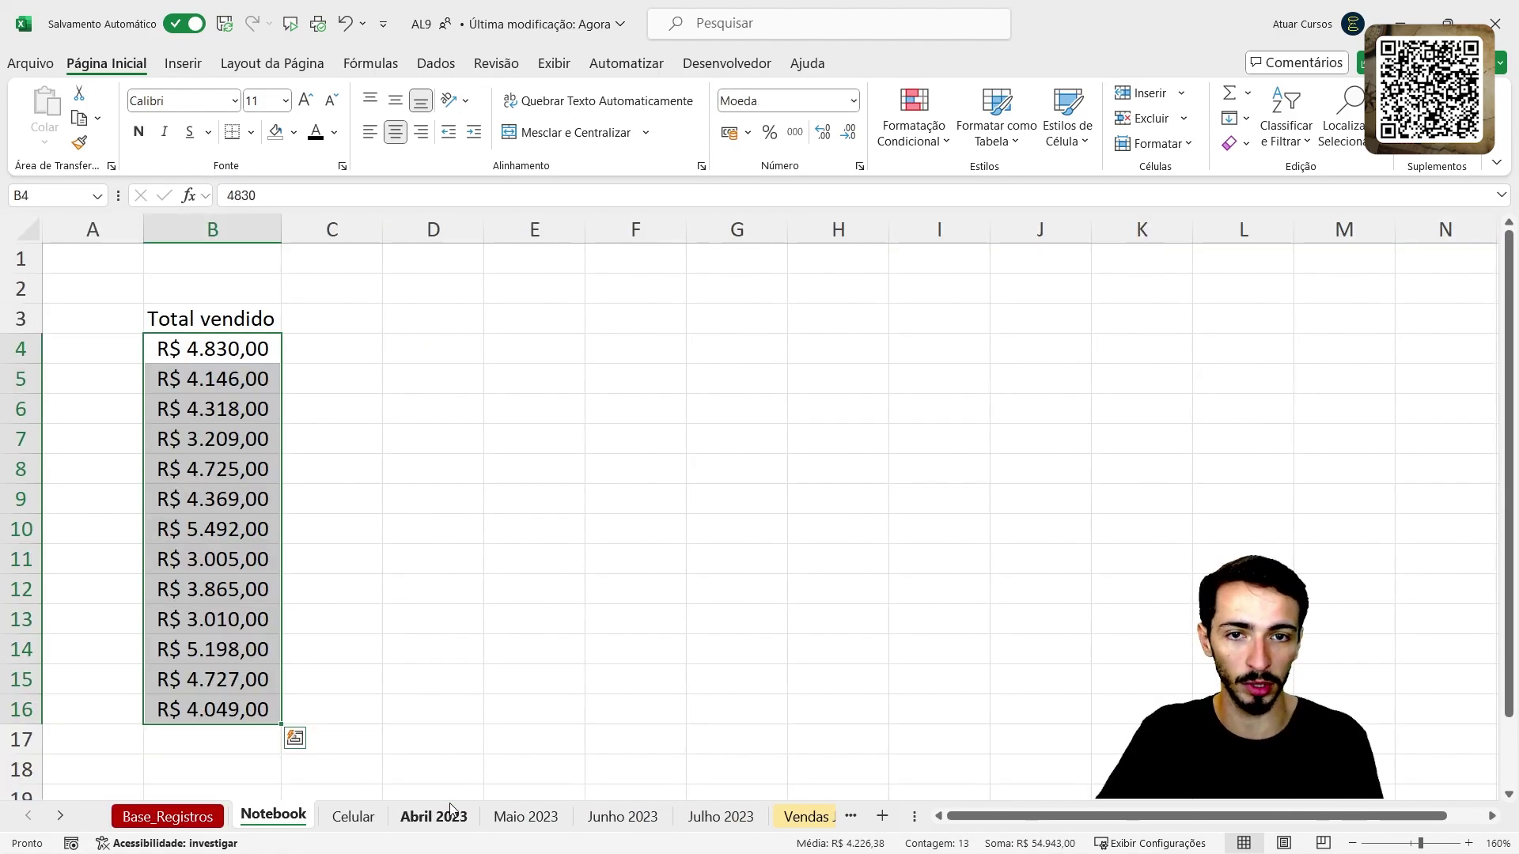
key(ctrl+Page_Down)
key(ctrl+Page_Down)
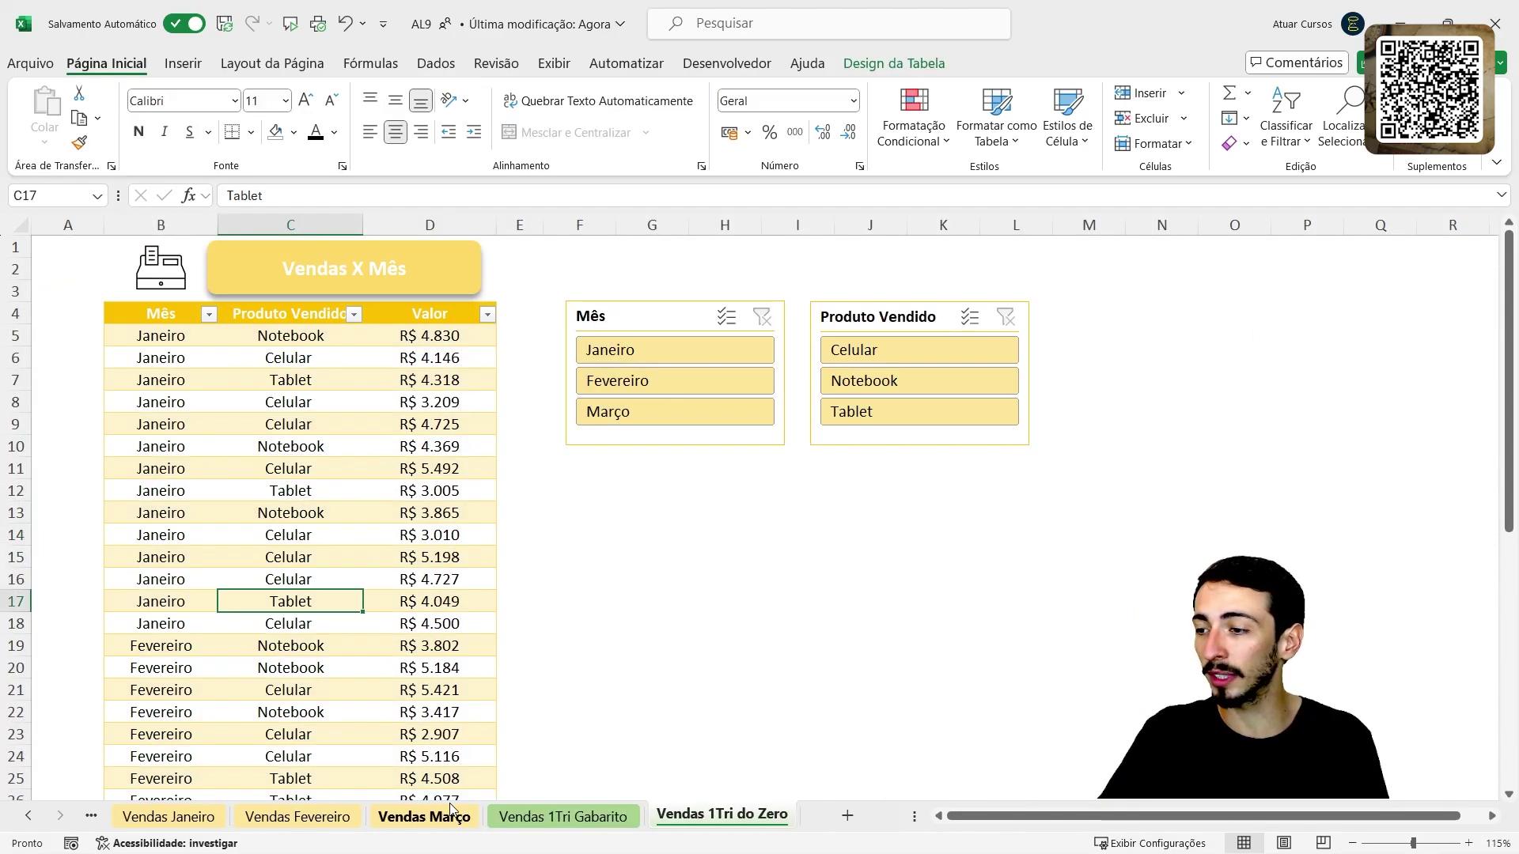